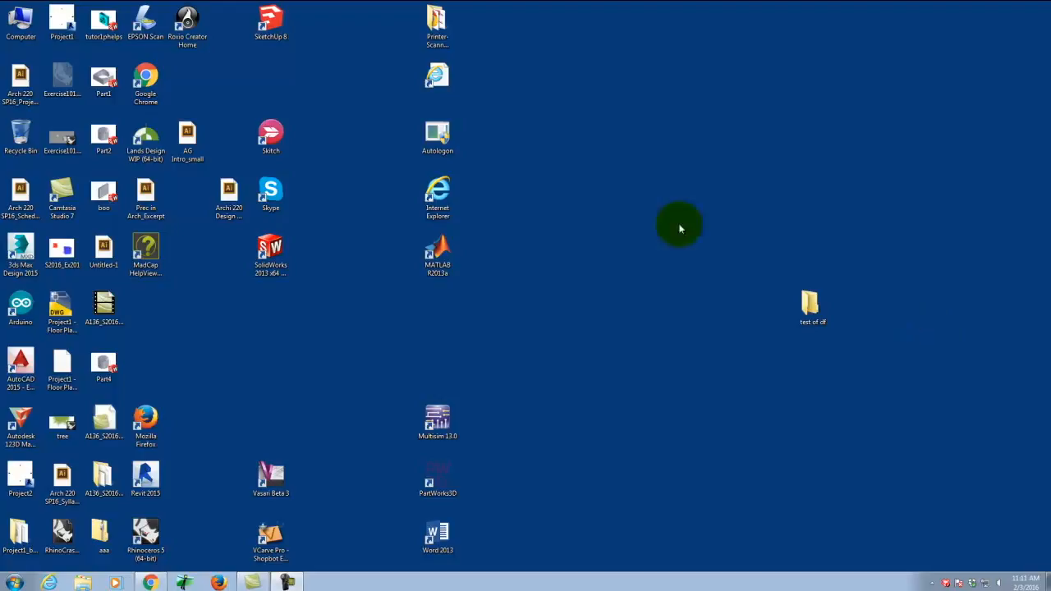
Step: Launch Rhinoceros 5 (64-bit) and model a thin, upright wall-like box in the maximized Perspective view
{"action": "left_click", "coordinate": [134, 538]}
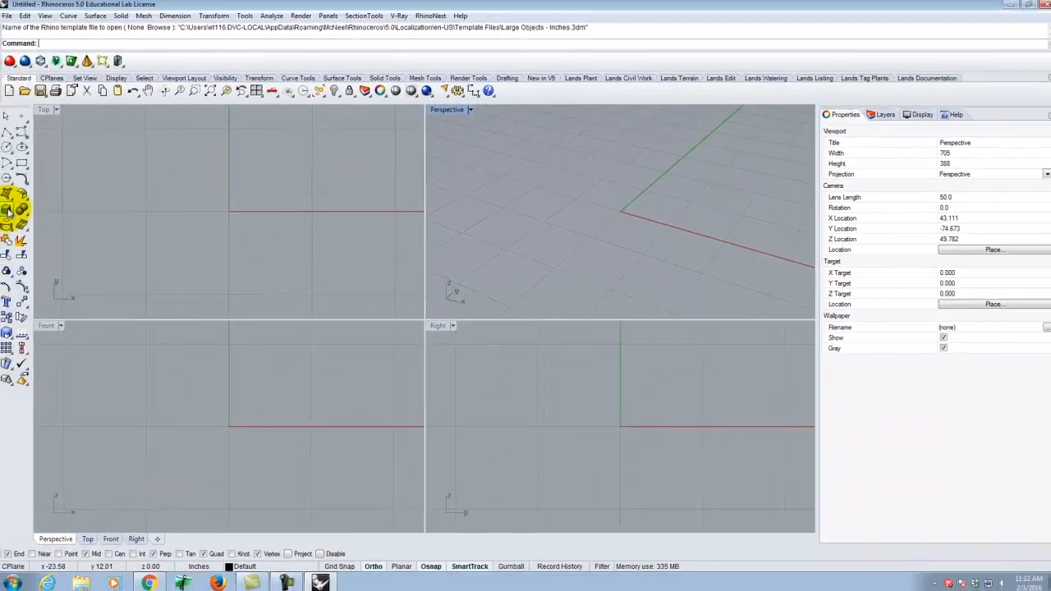
{"action": "left_click", "coordinate": [7, 209]}
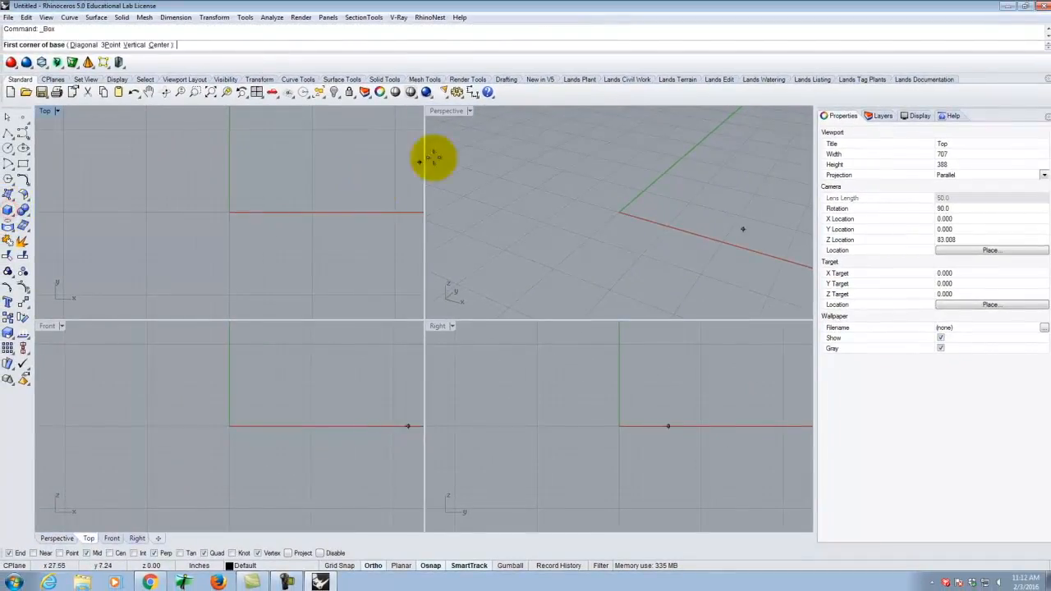
{"action": "double_click", "coordinate": [451, 112]}
{"action": "scroll", "coordinate": [246, 364], "scroll_direction": "down", "scroll_amount": 3}
{"action": "left_click", "coordinate": [242, 293]}
{"action": "left_click", "coordinate": [475, 354]}
{"action": "left_click", "coordinate": [453, 202]}
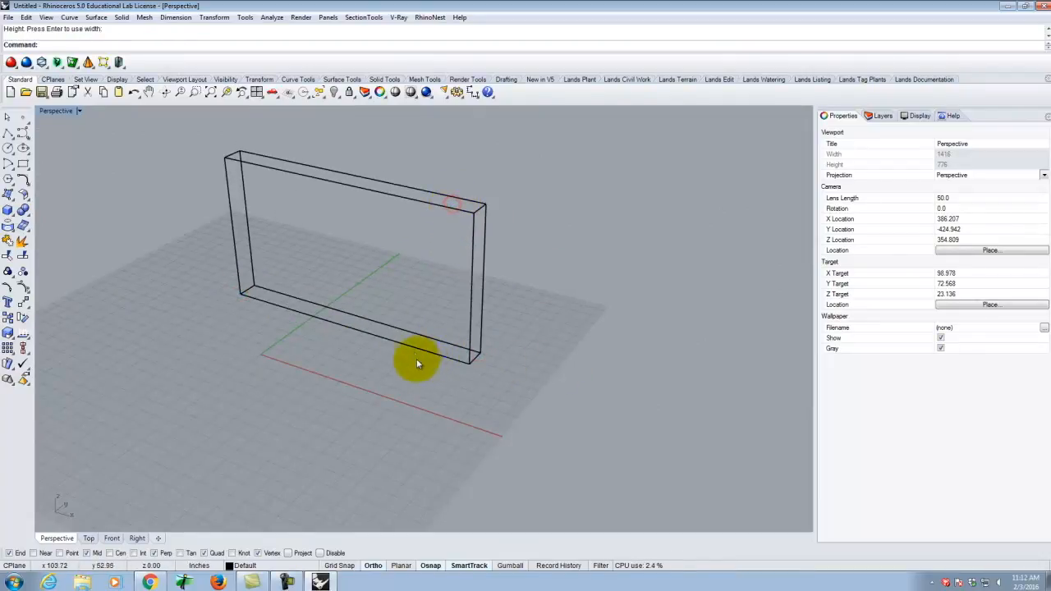
Step: Switch the Perspective view to shaded display and model a solid vertical cylinder beside the thin box
{"action": "left_click", "coordinate": [78, 113]}
{"action": "left_click", "coordinate": [75, 148]}
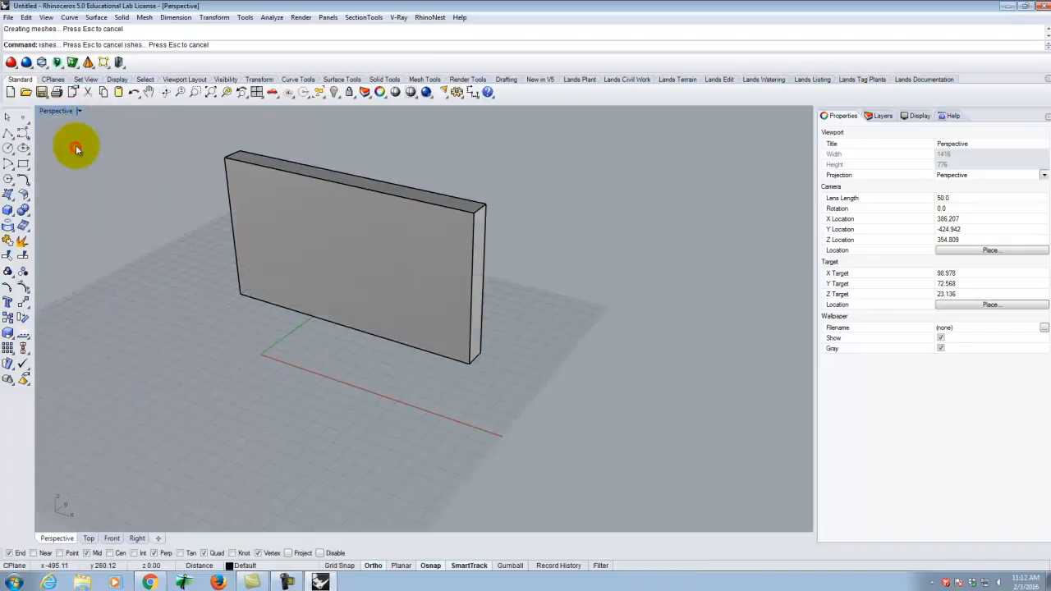
{"action": "left_click", "coordinate": [12, 211]}
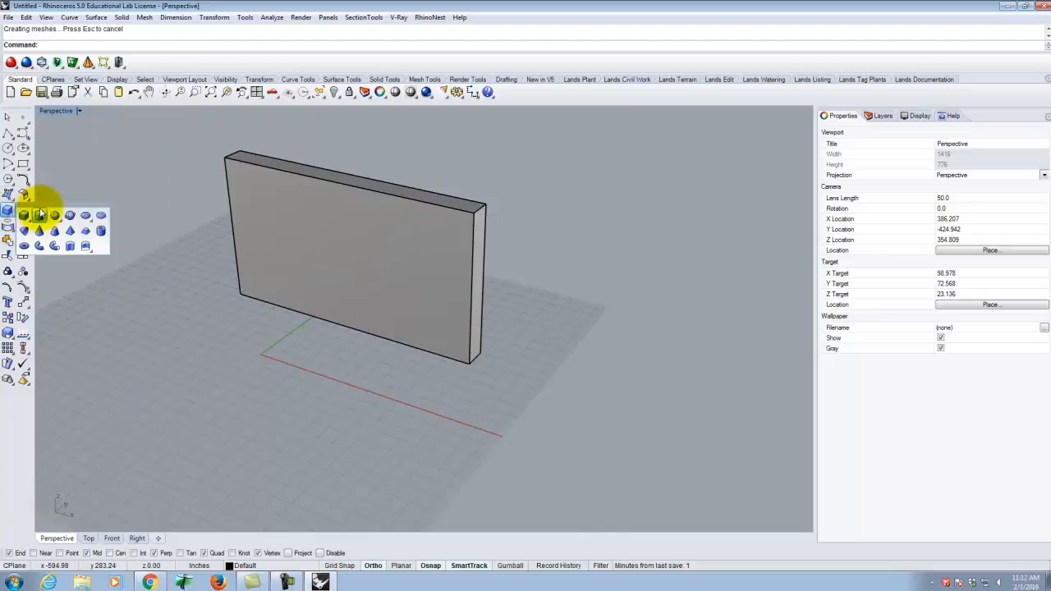
{"action": "left_click", "coordinate": [40, 214]}
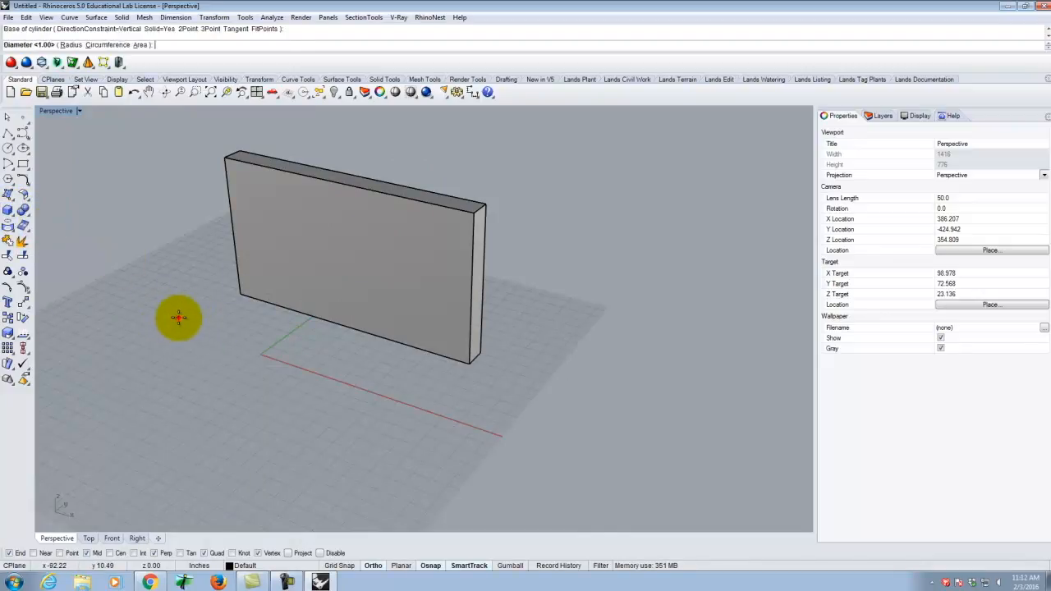
{"action": "left_click", "coordinate": [205, 335]}
{"action": "left_click", "coordinate": [187, 218]}
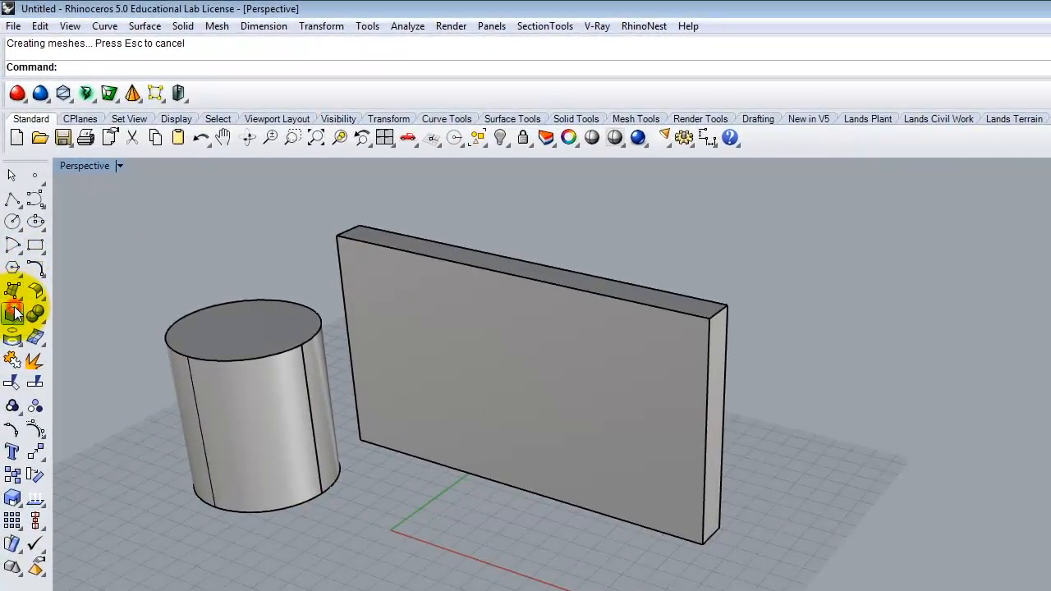
Step: Model a wide vertical solid cone on the ground plane in front of the thin upright box
{"action": "left_click", "coordinate": [15, 313]}
{"action": "left_click", "coordinate": [54, 345]}
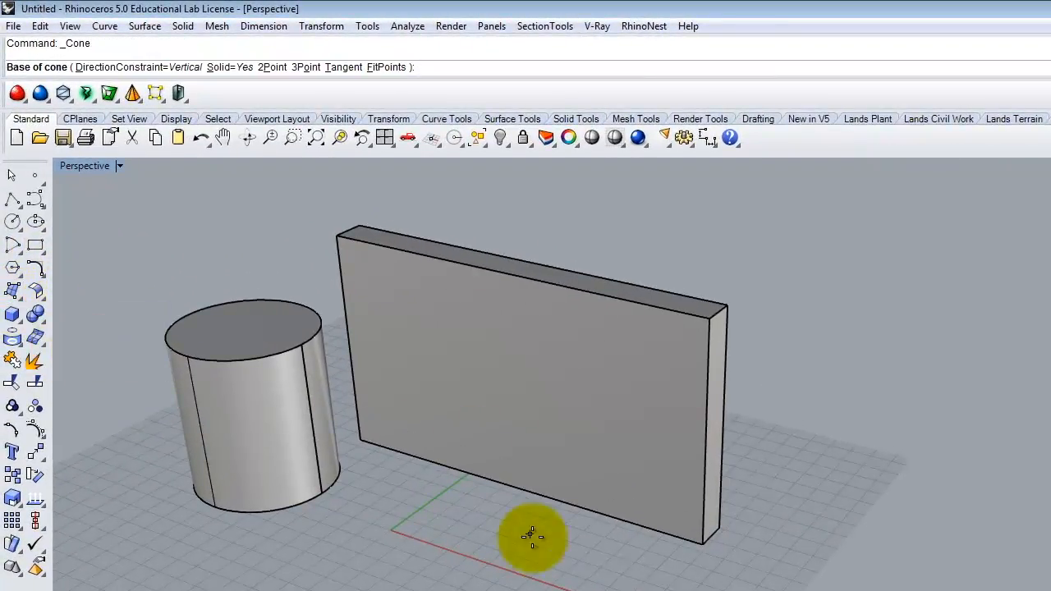
{"action": "left_click", "coordinate": [511, 565]}
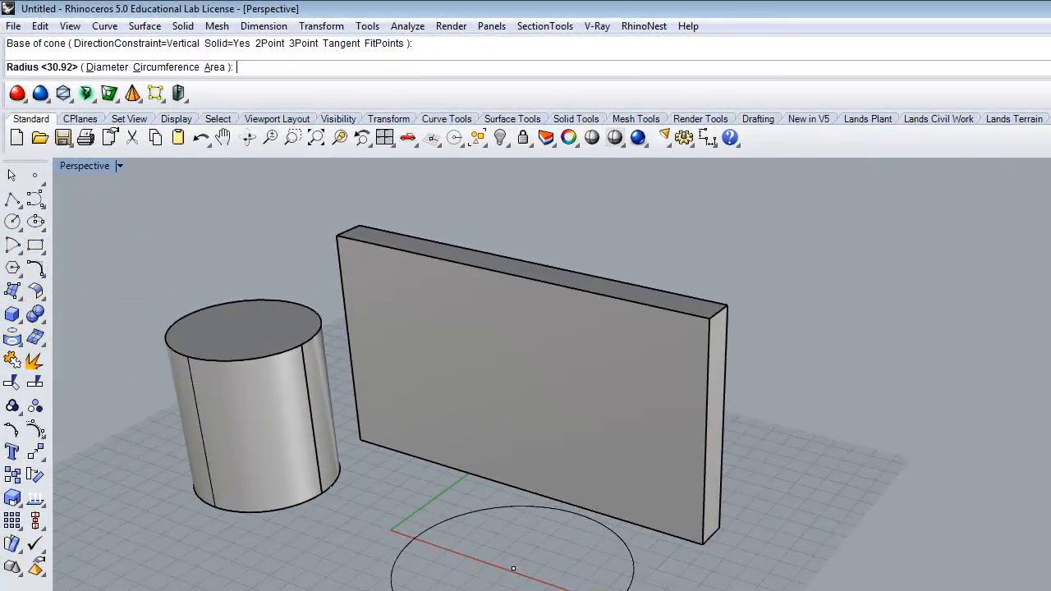
{"action": "left_click", "coordinate": [575, 588]}
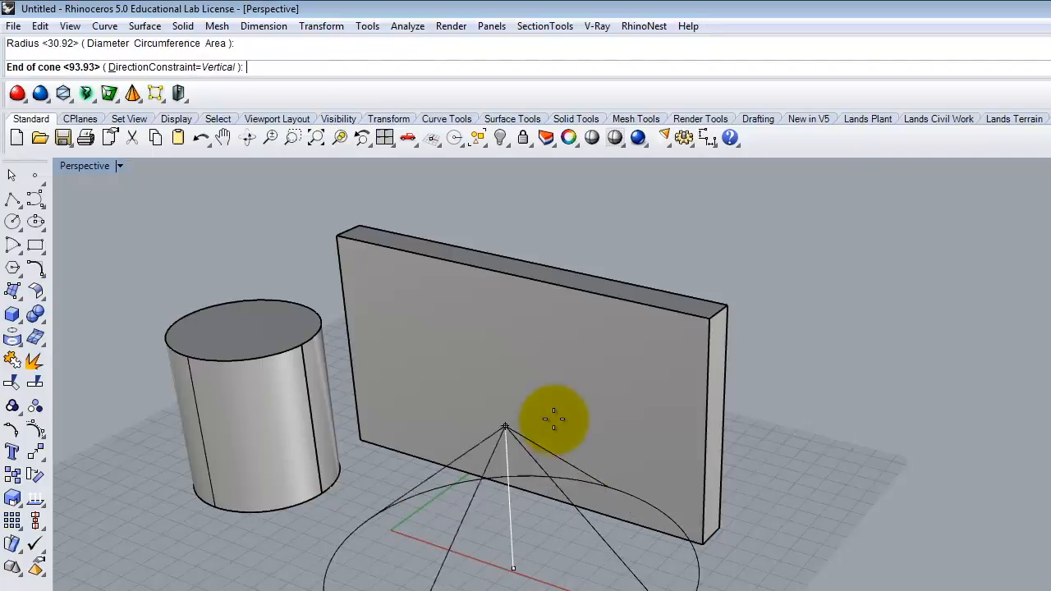
{"action": "left_click", "coordinate": [534, 377]}
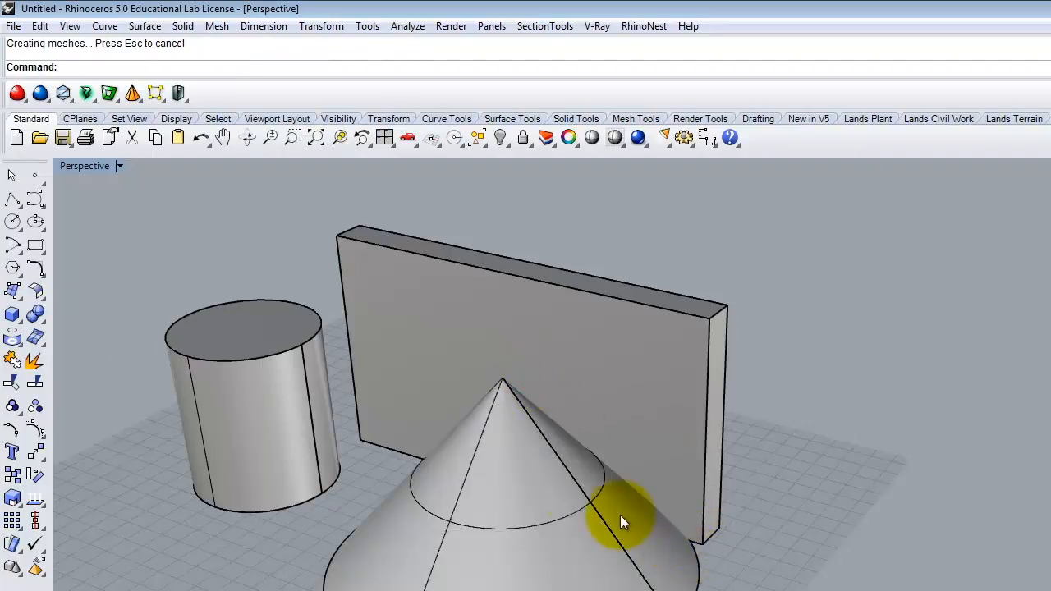
Step: Model a small torus on the ground plane between the cylinder and the cone
{"action": "left_click", "coordinate": [12, 316]}
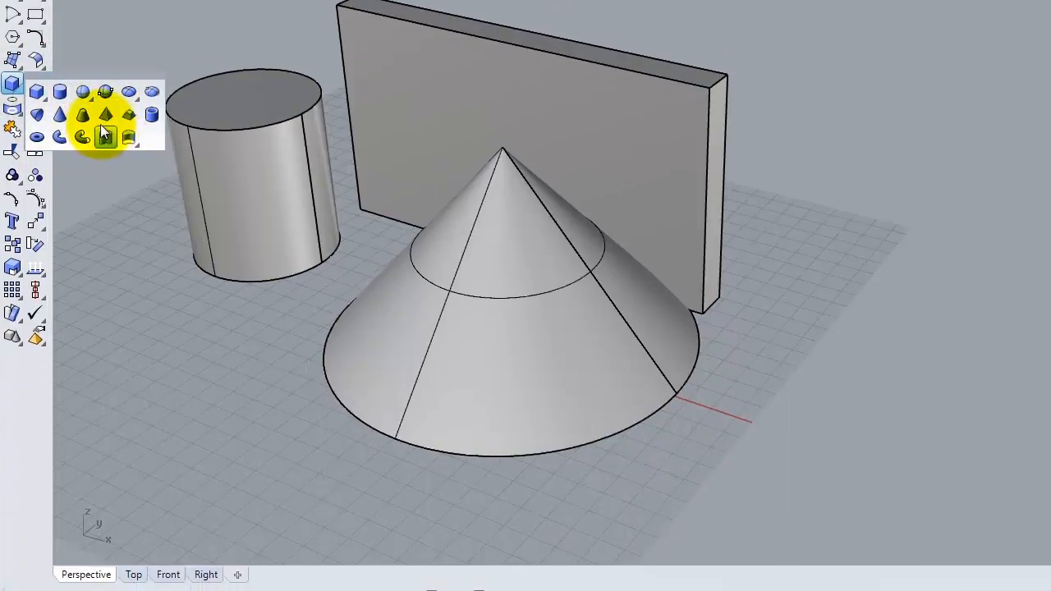
{"action": "left_click", "coordinate": [37, 137]}
{"action": "left_click", "coordinate": [268, 334]}
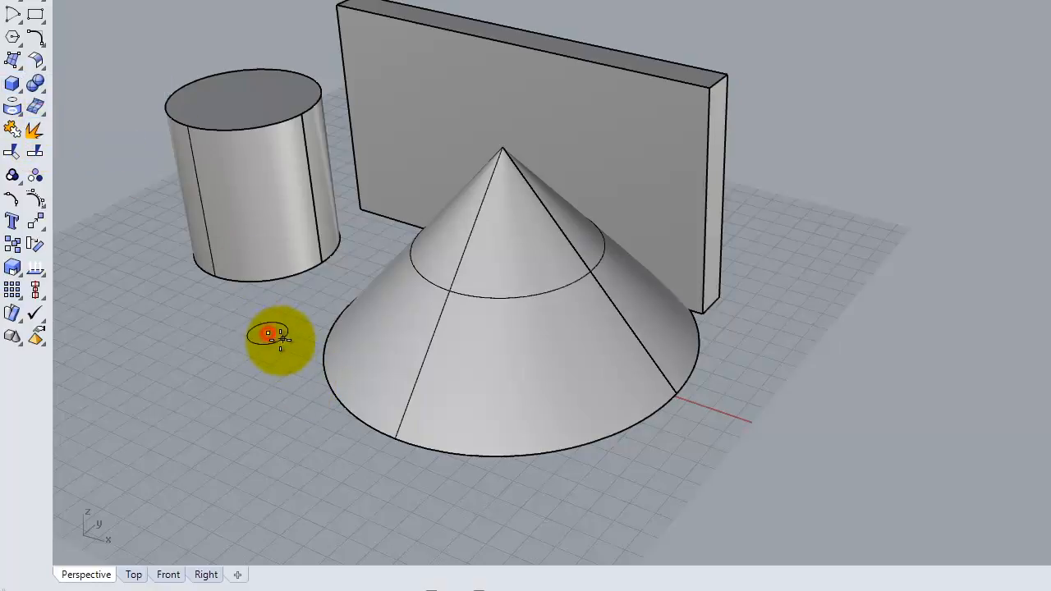
{"action": "left_click", "coordinate": [301, 348]}
{"action": "left_click", "coordinate": [364, 366]}
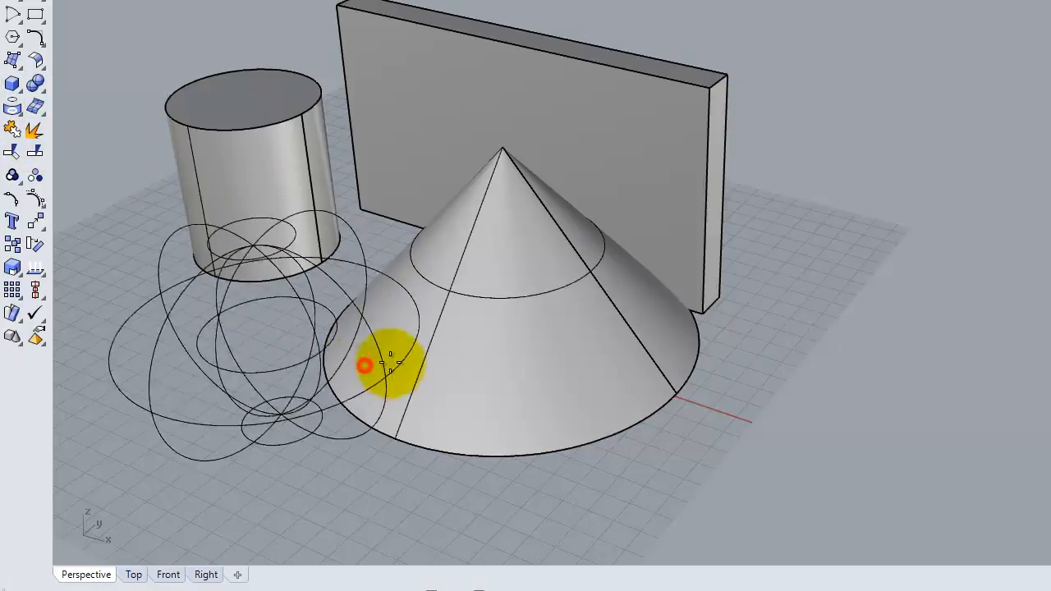
{"action": "left_click", "coordinate": [331, 348]}
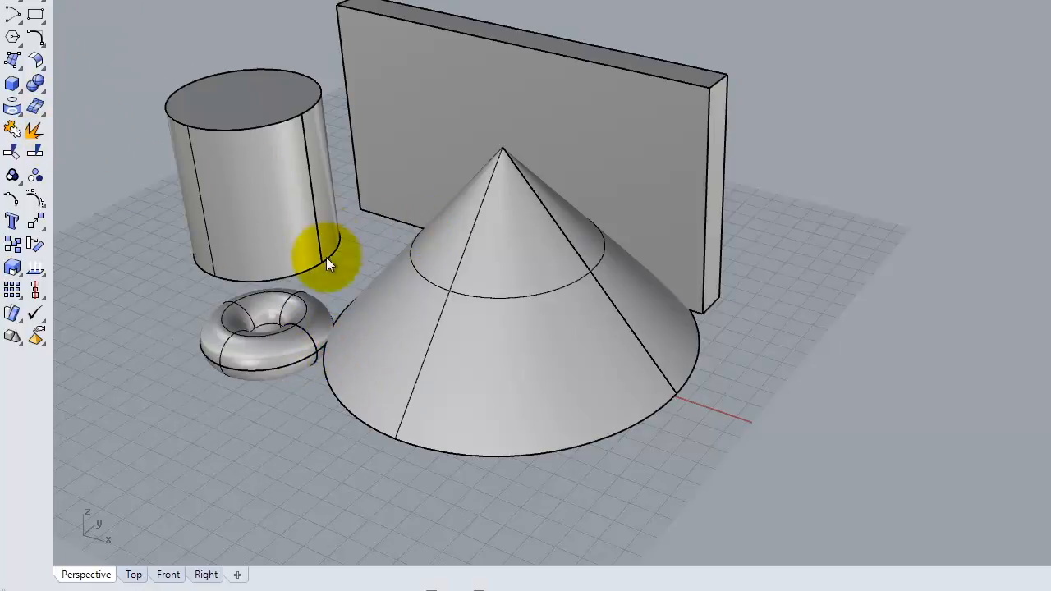
Step: Model a second, bulkier box that overlaps the cylinder, the torus and the cone
{"action": "left_click", "coordinate": [12, 83]}
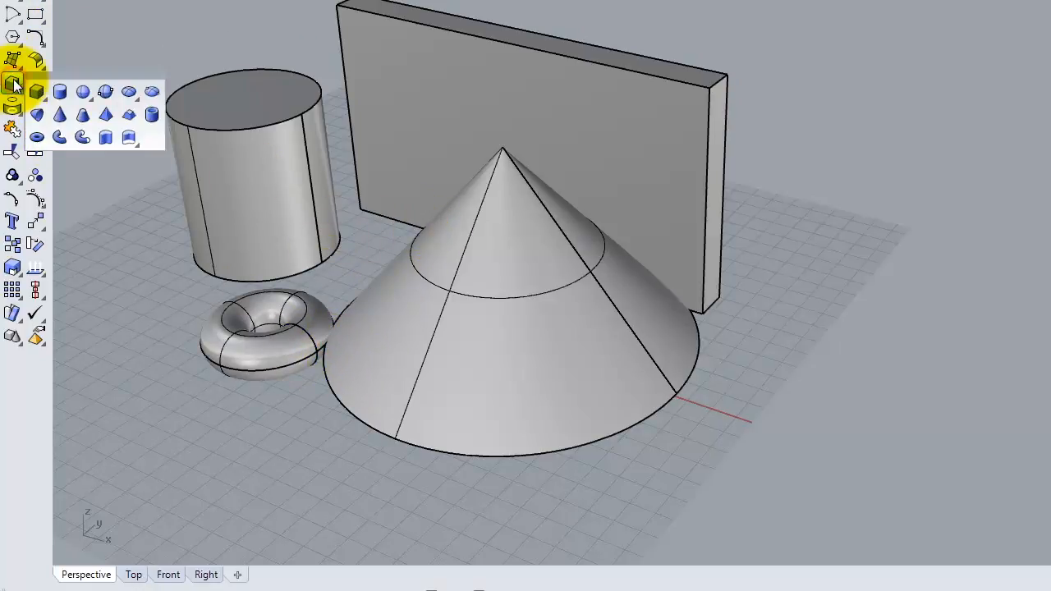
{"action": "left_click", "coordinate": [83, 95]}
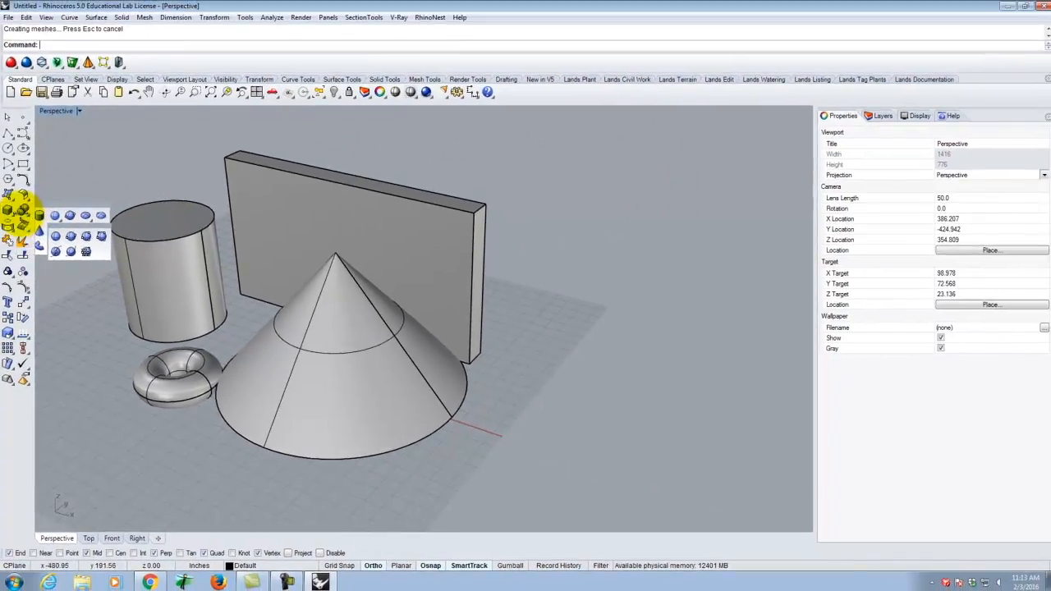
{"action": "left_click", "coordinate": [18, 210]}
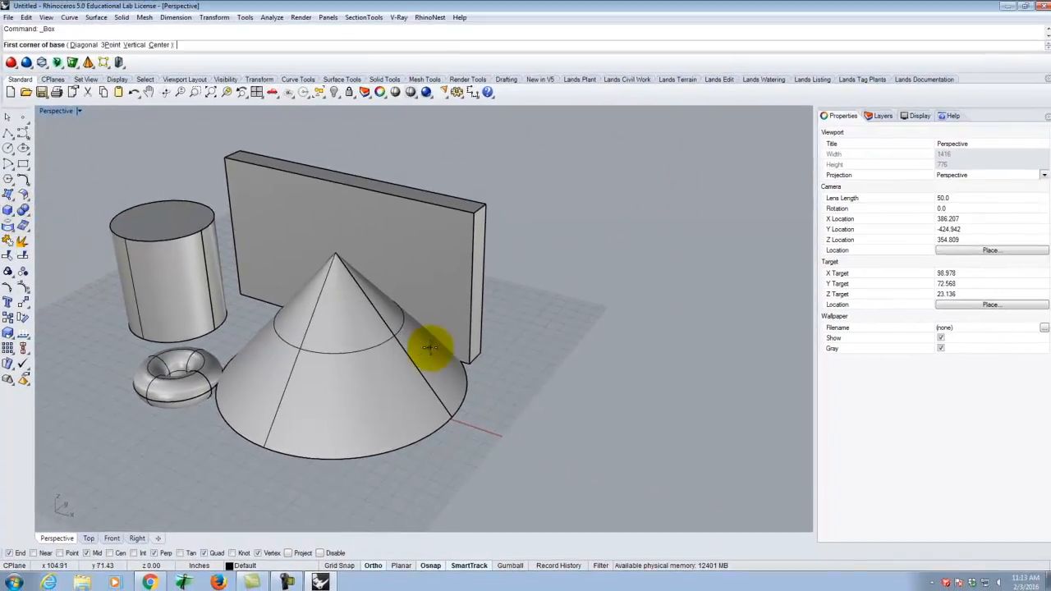
{"action": "left_click", "coordinate": [230, 291]}
{"action": "left_click", "coordinate": [265, 402]}
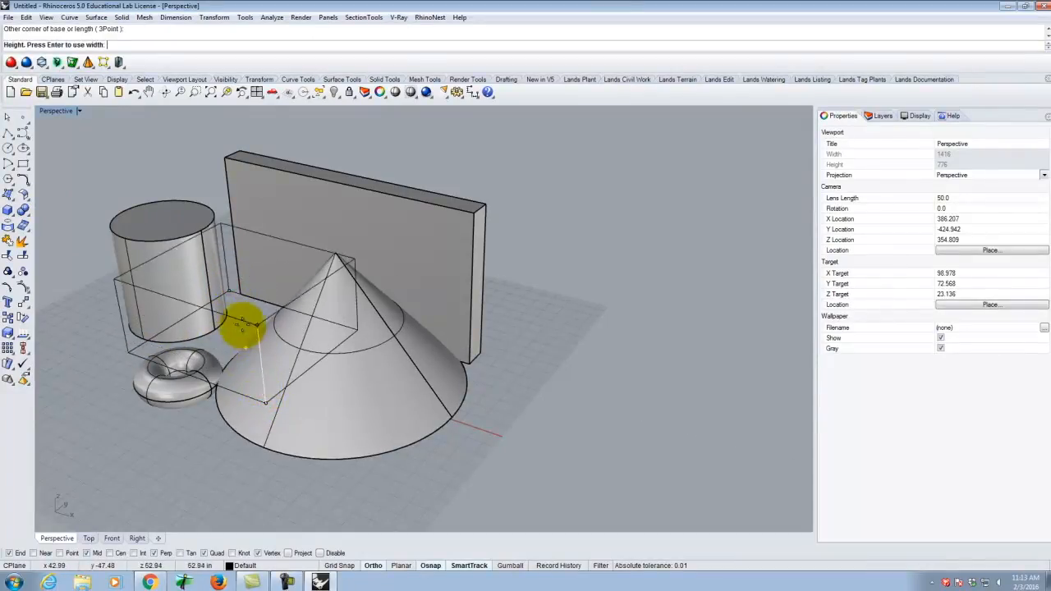
{"action": "left_click", "coordinate": [242, 319]}
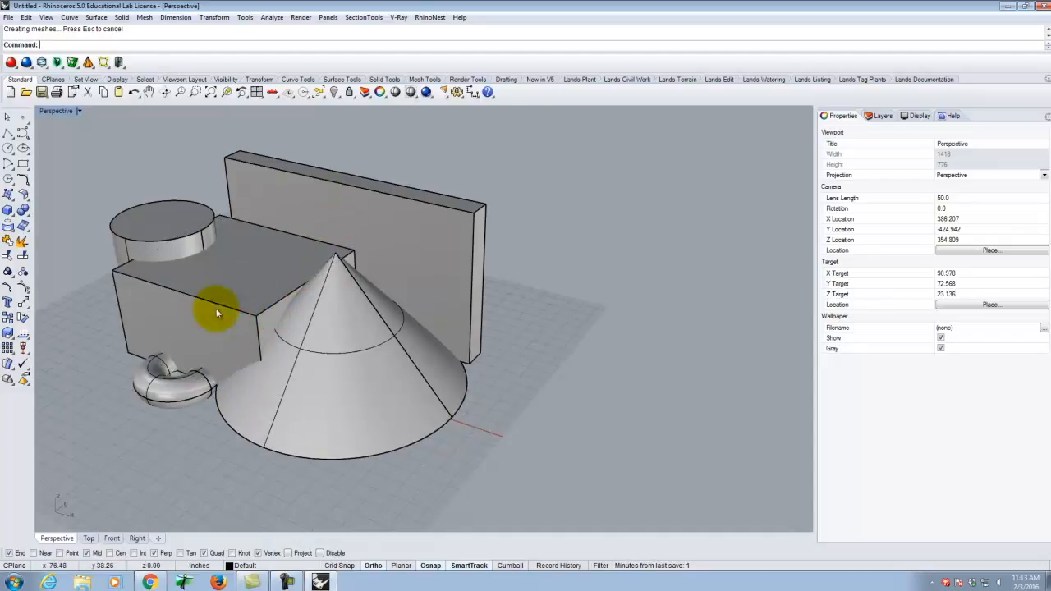
{"action": "scroll", "coordinate": [582, 325], "scroll_direction": "down", "scroll_amount": 3}
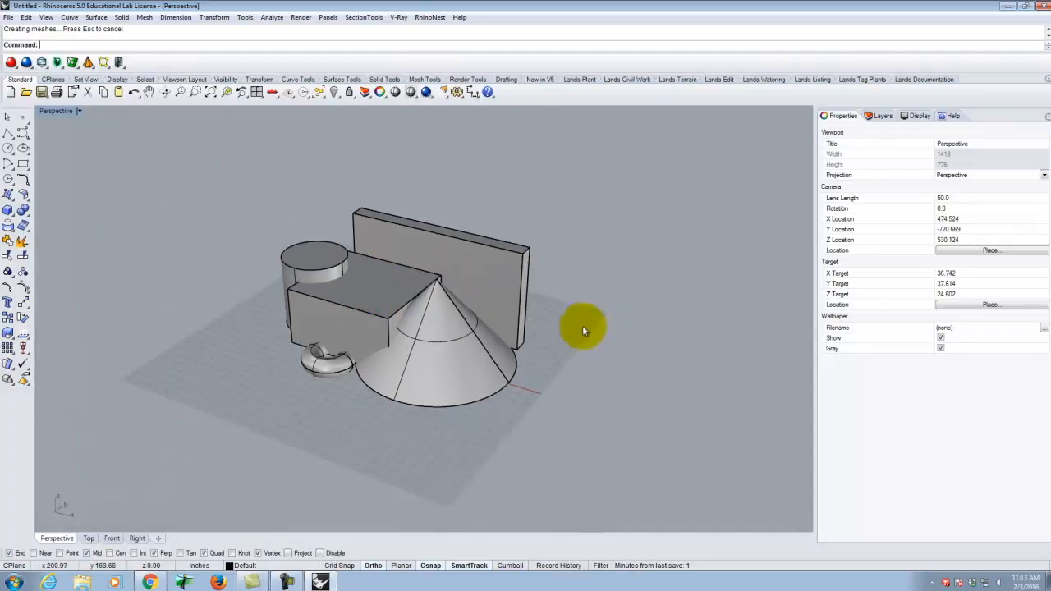
{"action": "scroll", "coordinate": [398, 325], "scroll_direction": "up", "scroll_amount": 3}
{"action": "key", "text": "Return"}
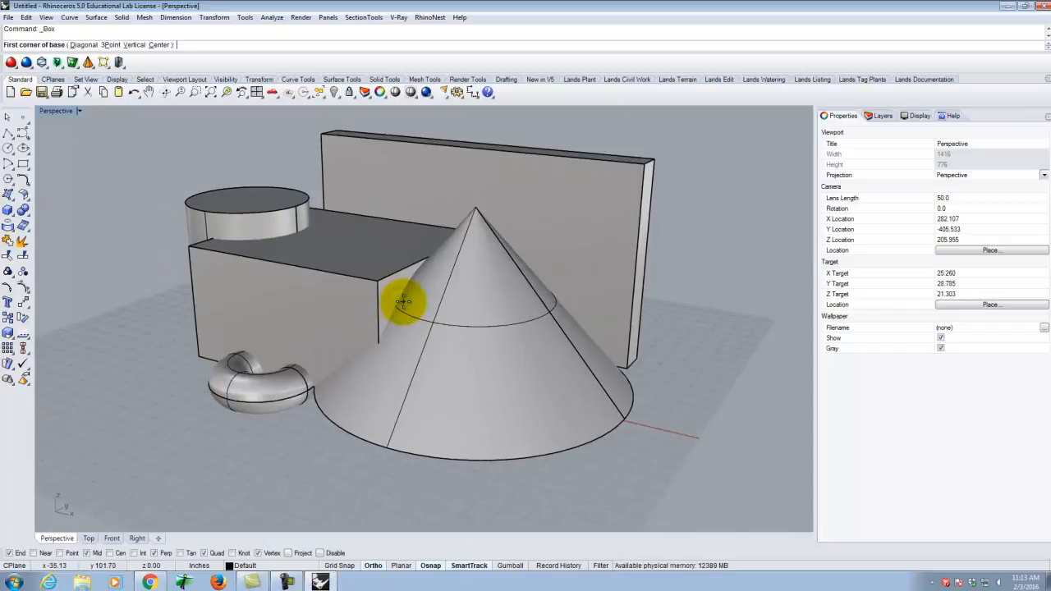
{"action": "scroll", "coordinate": [287, 329], "scroll_direction": "down", "scroll_amount": 1}
{"action": "scroll", "coordinate": [413, 206], "scroll_direction": "up", "scroll_amount": 3}
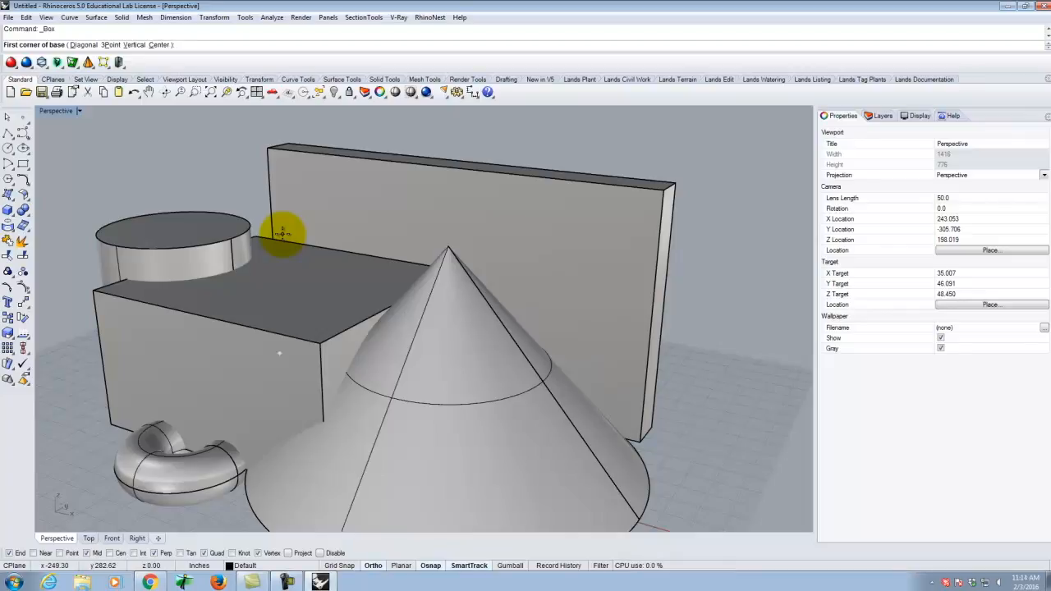
{"action": "scroll", "coordinate": [400, 213], "scroll_direction": "down", "scroll_amount": 5}
{"action": "scroll", "coordinate": [369, 265], "scroll_direction": "up", "scroll_amount": 3}
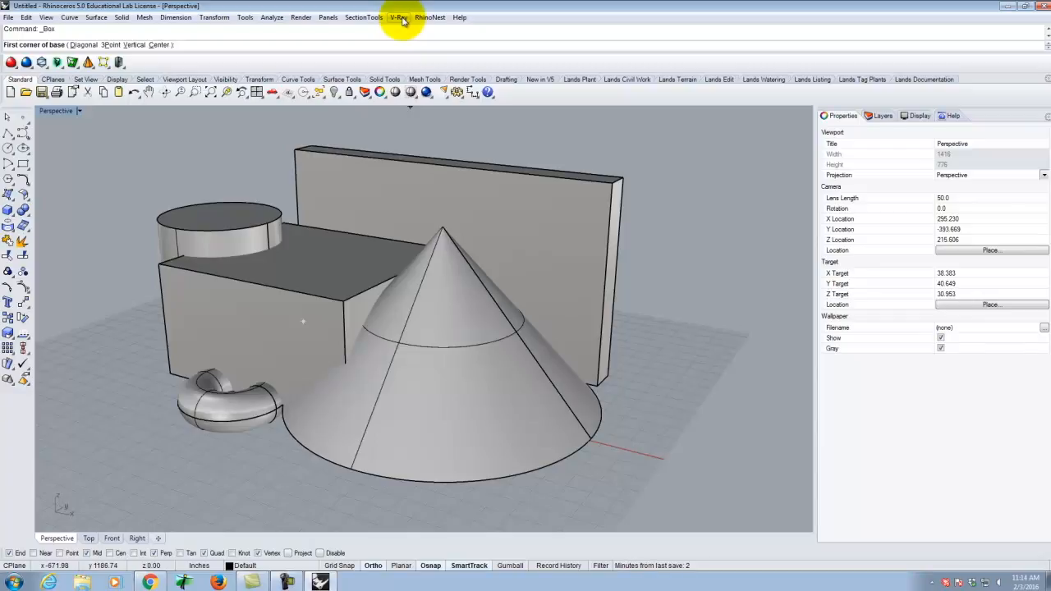
{"action": "left_click", "coordinate": [429, 17]}
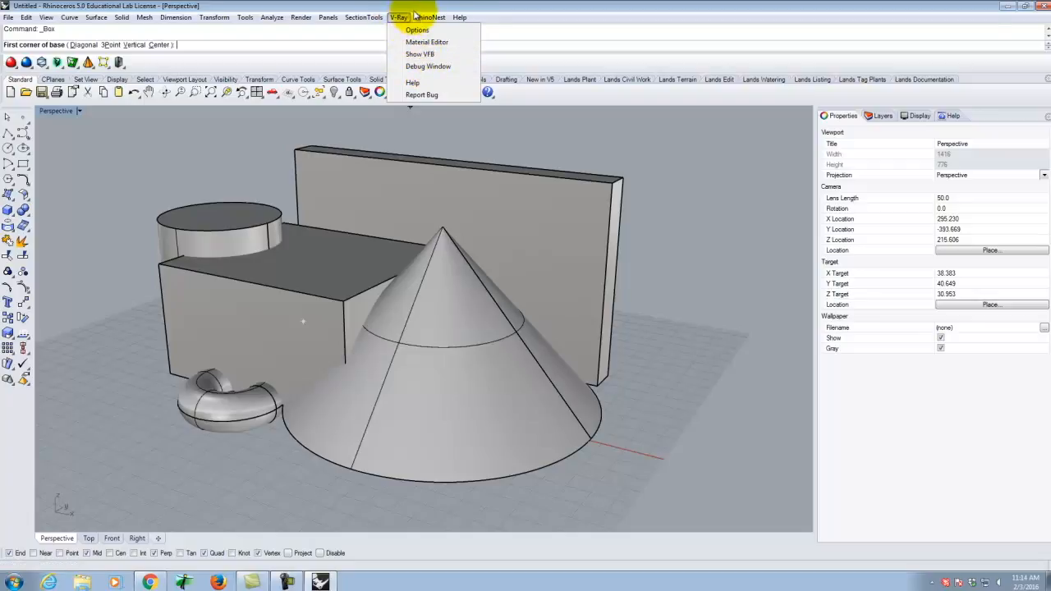
{"action": "left_click", "coordinate": [405, 18]}
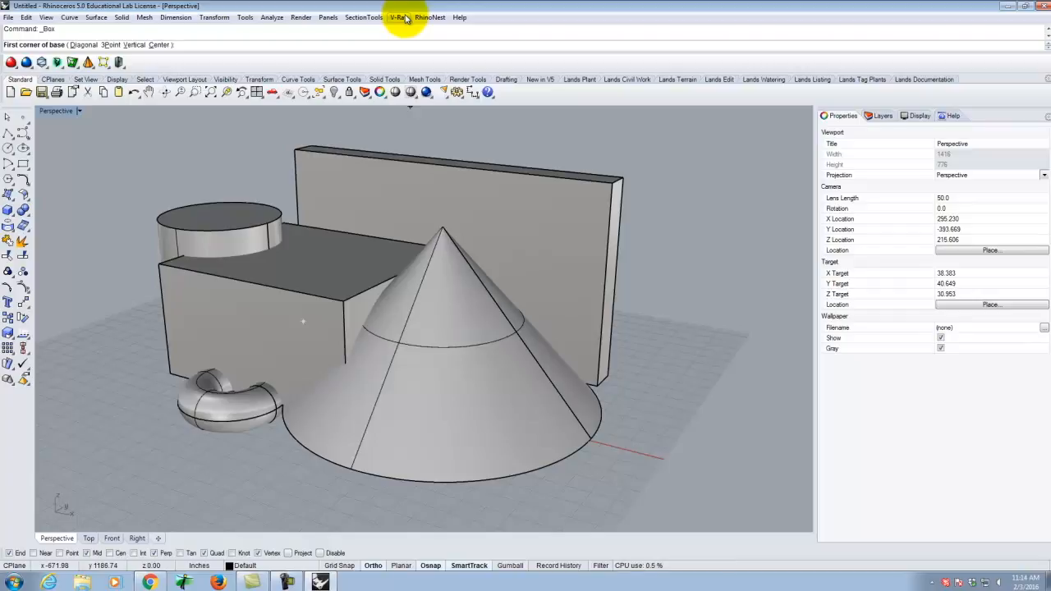
Step: Open the Rhino options at the Toolbars page
{"action": "left_click", "coordinate": [244, 18]}
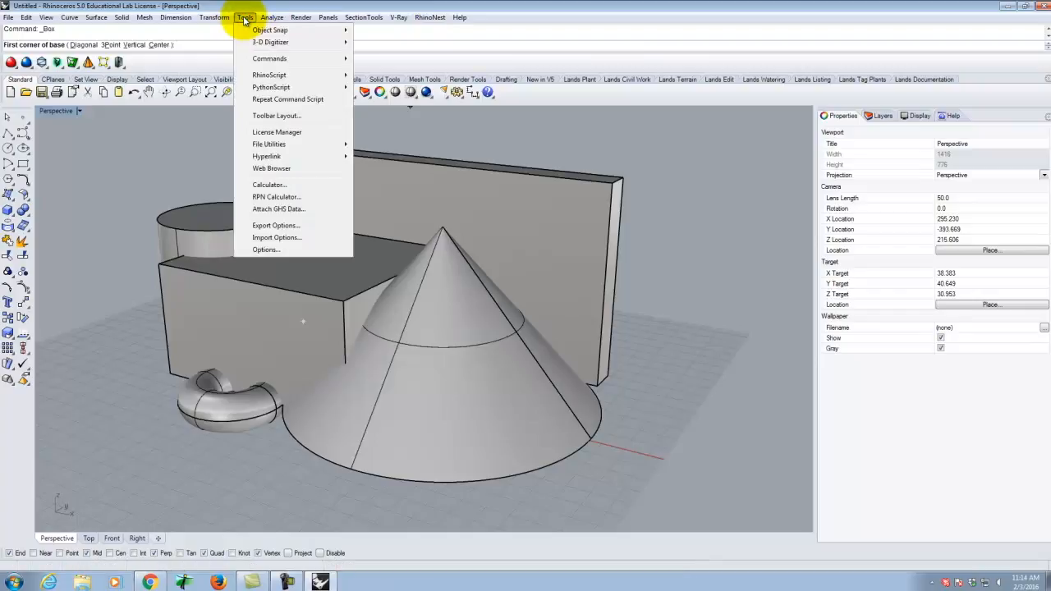
{"action": "left_click", "coordinate": [266, 250]}
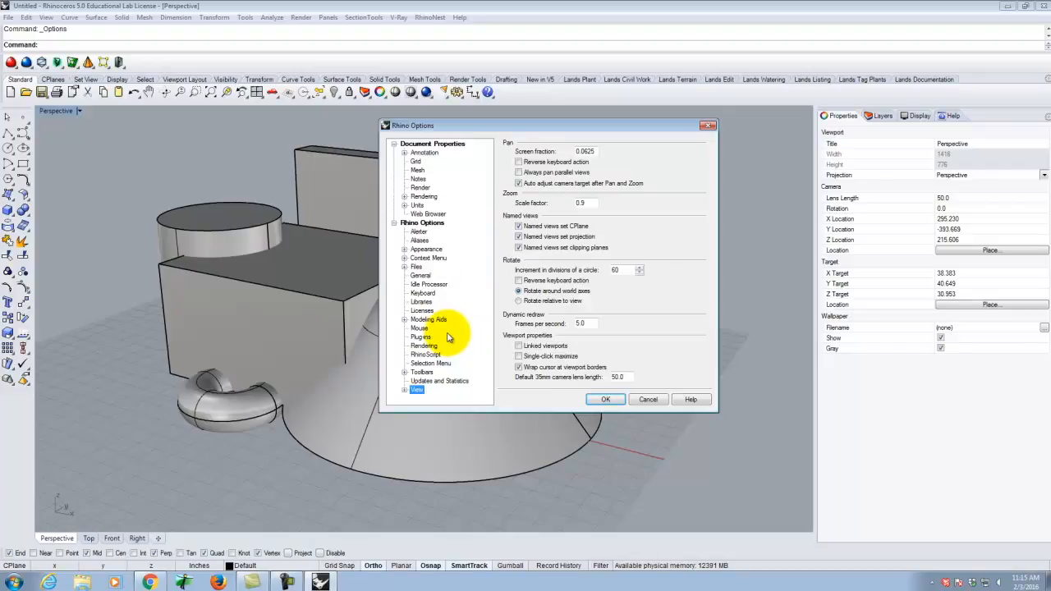
{"action": "left_click", "coordinate": [421, 373]}
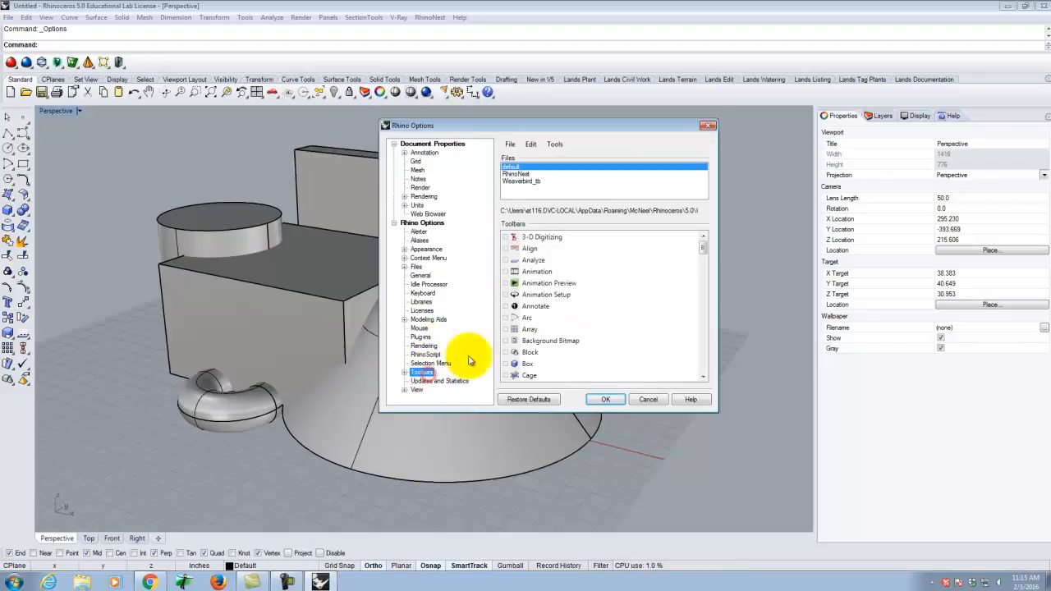
Step: Browse the Dropbox folder for a toolbar file to open, and cancel the file selection
{"action": "left_click", "coordinate": [510, 145]}
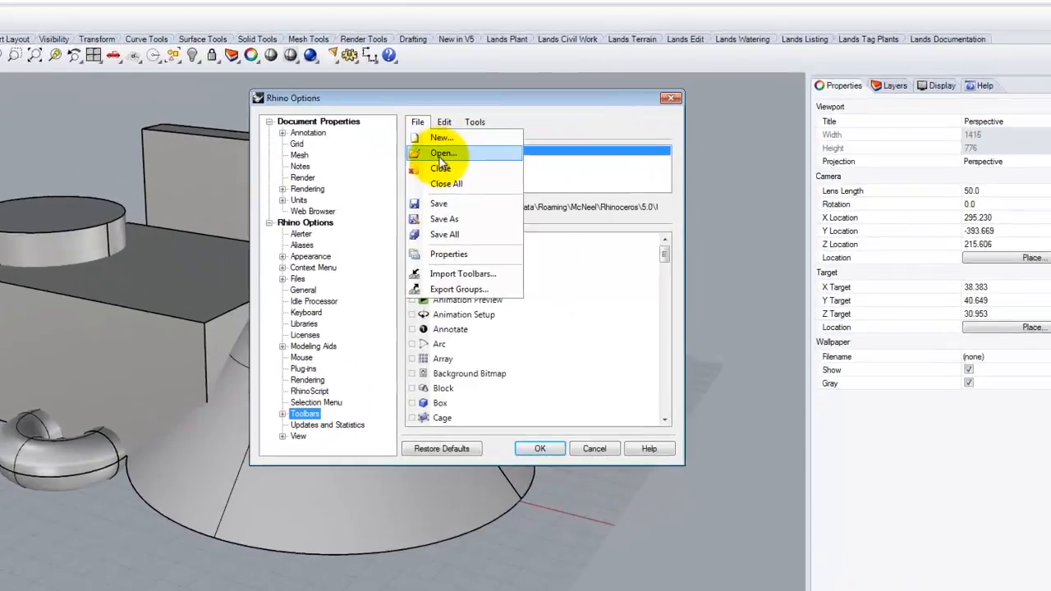
{"action": "left_click", "coordinate": [528, 168]}
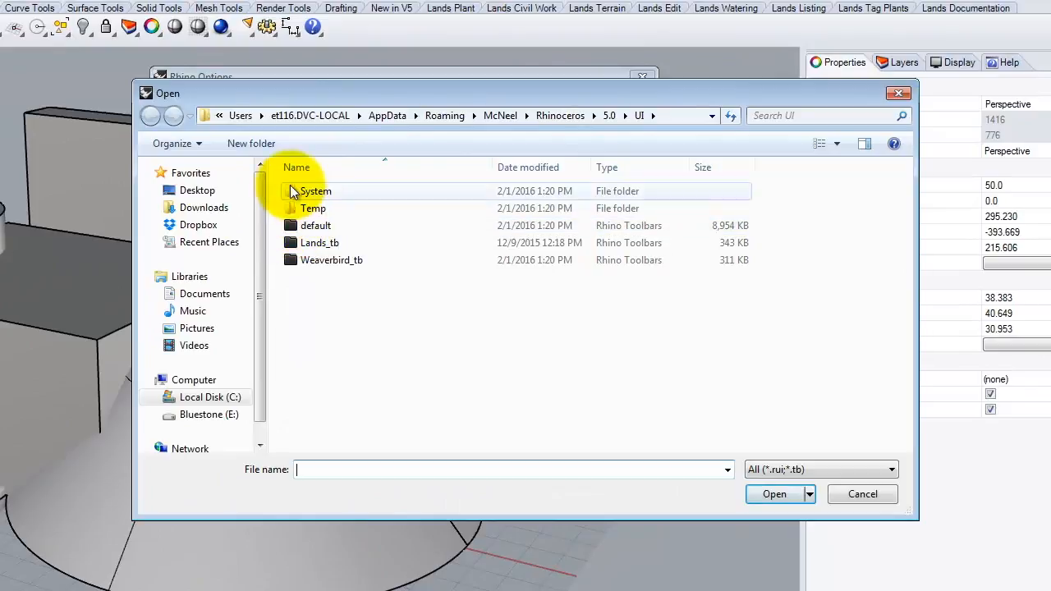
{"action": "left_click", "coordinate": [203, 231]}
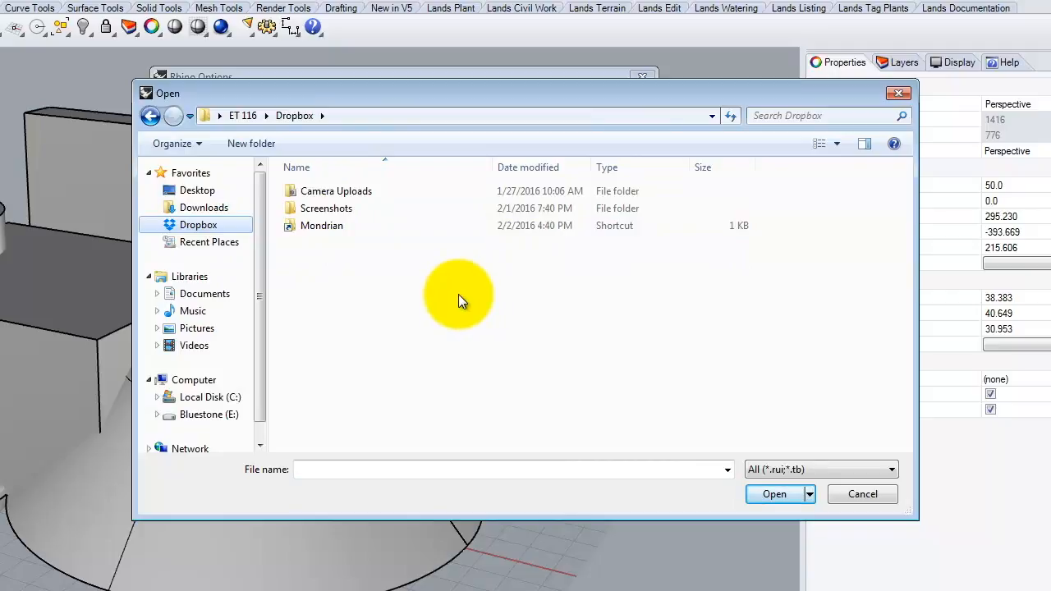
{"action": "left_click", "coordinate": [390, 277]}
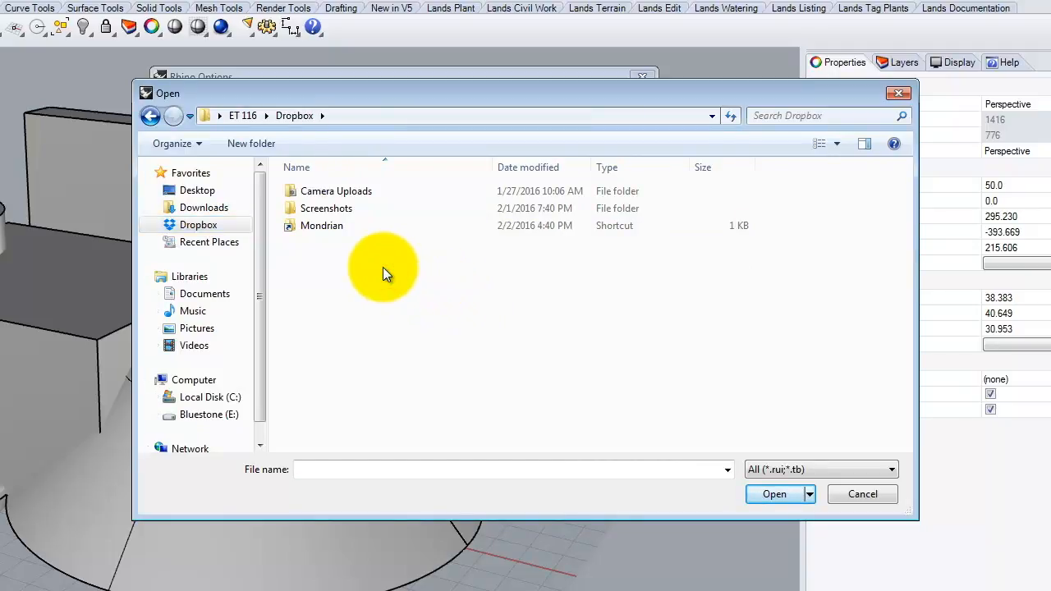
{"action": "left_click", "coordinate": [389, 269]}
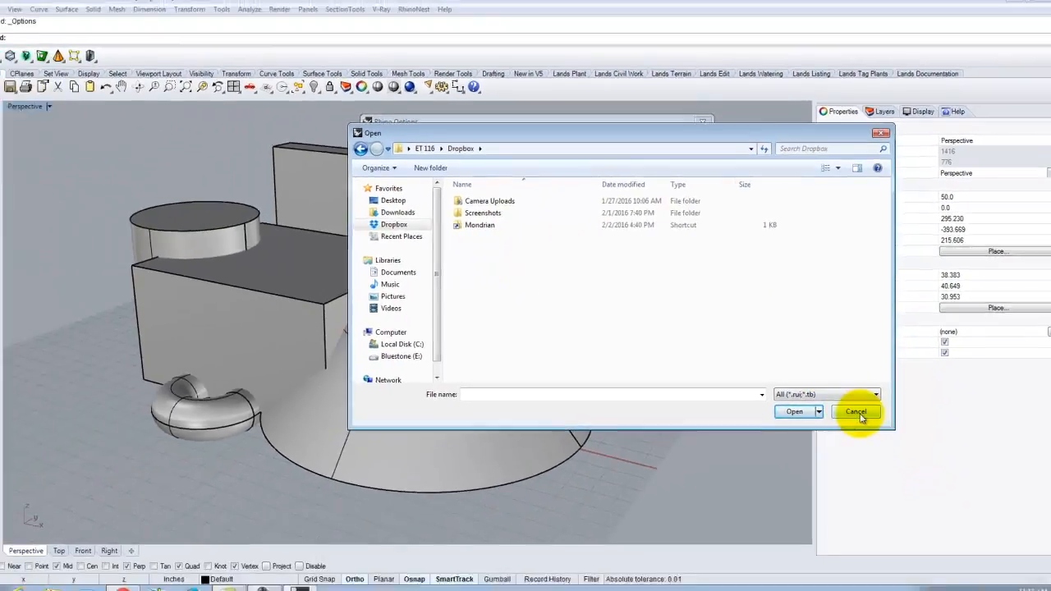
{"action": "left_click", "coordinate": [861, 474]}
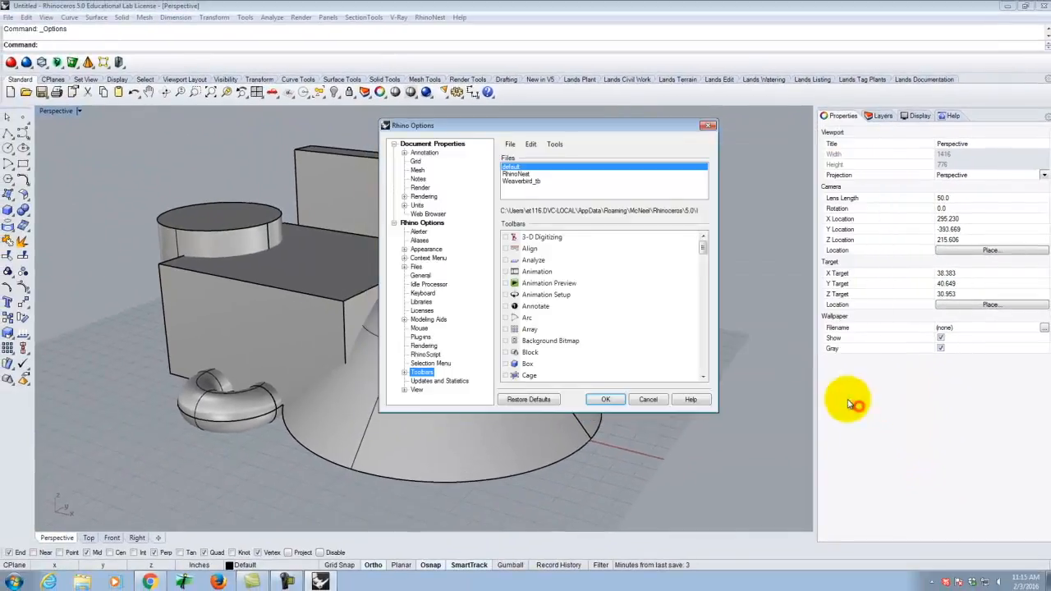
{"action": "left_click", "coordinate": [13, 582]}
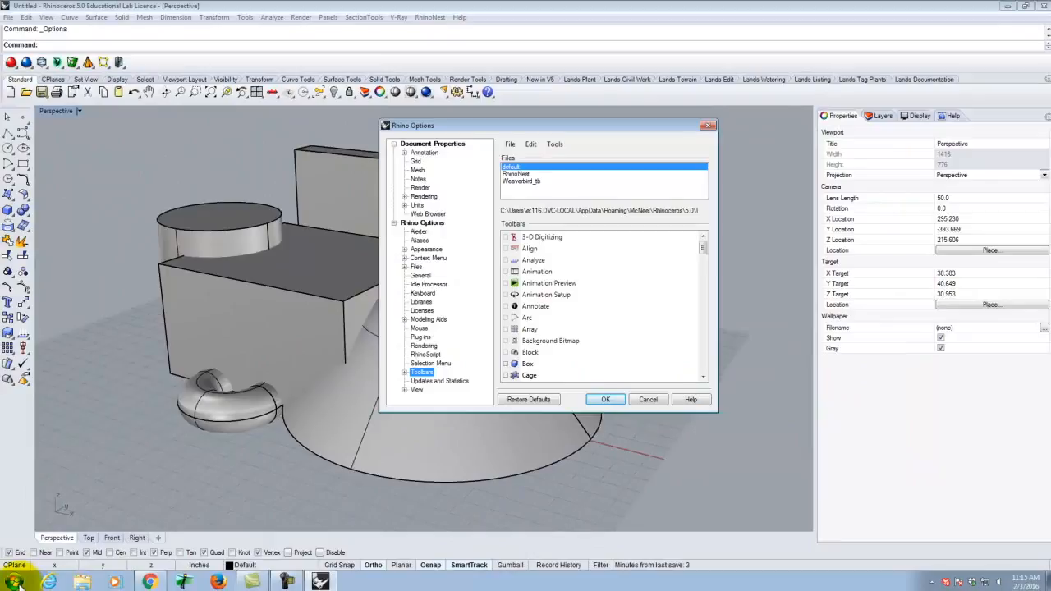
{"action": "left_click", "coordinate": [181, 437]}
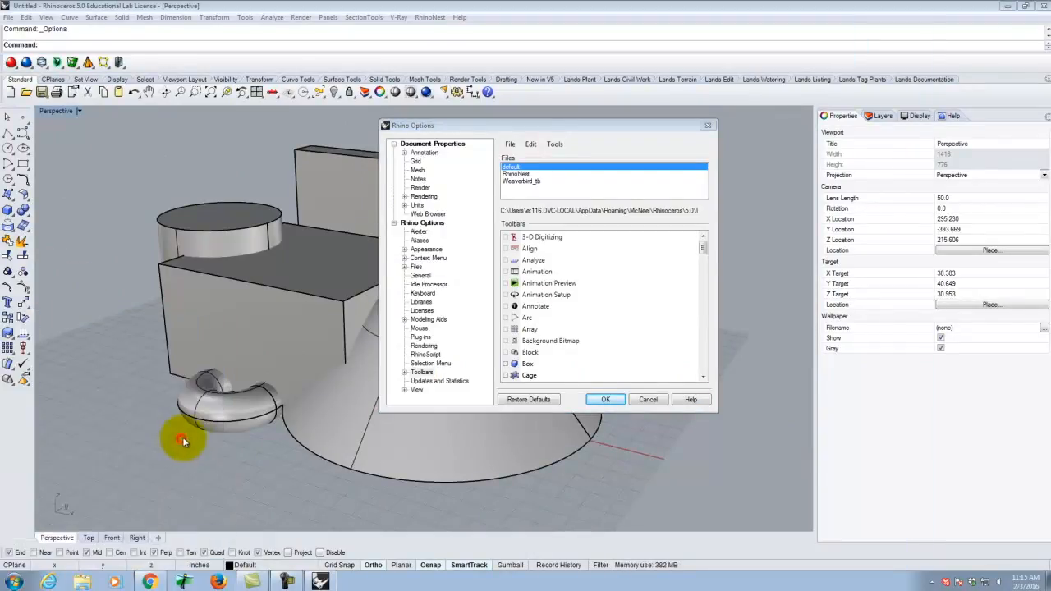
{"action": "left_click", "coordinate": [919, 24]}
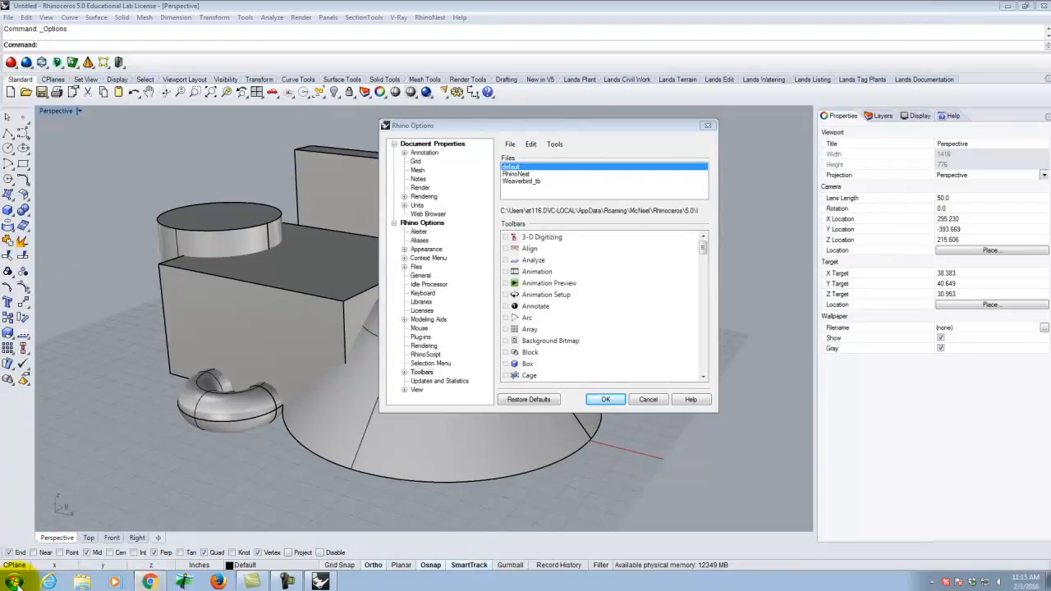
Step: Switch to Chrome and open the Downloadable Resource Packages page of the Digital Tools for Designers & Architects site
{"action": "left_click", "coordinate": [151, 583]}
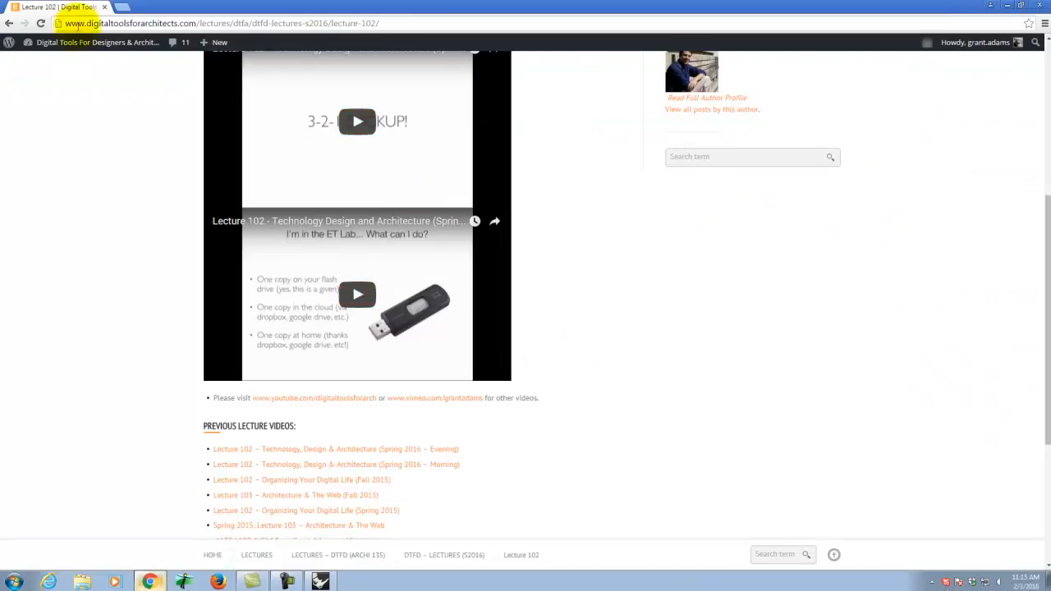
{"action": "scroll", "coordinate": [117, 64], "scroll_direction": "up", "scroll_amount": 4}
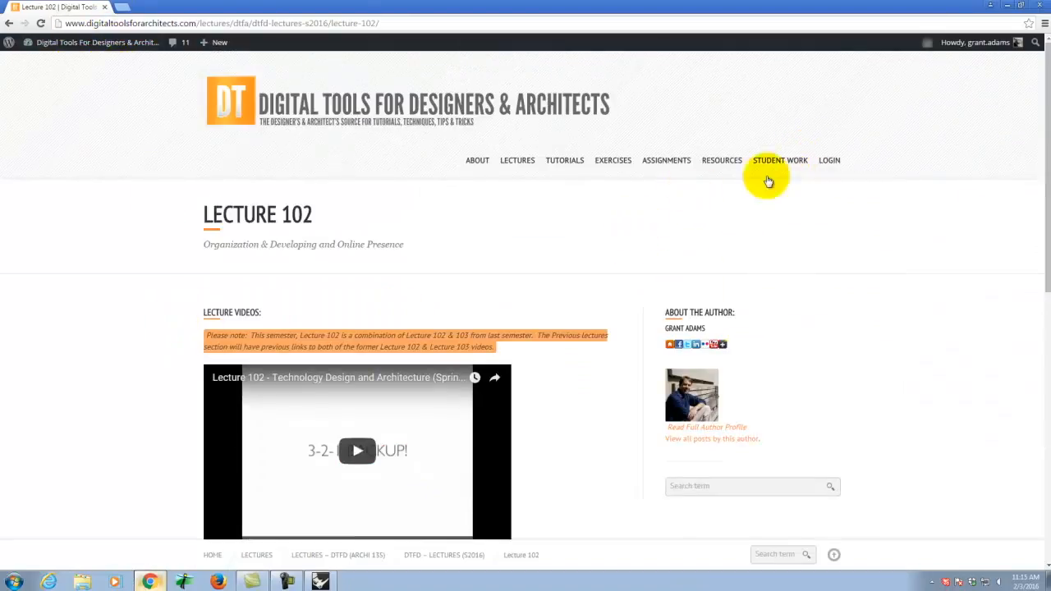
{"action": "mouse_move", "coordinate": [727, 165]}
{"action": "mouse_move", "coordinate": [566, 161]}
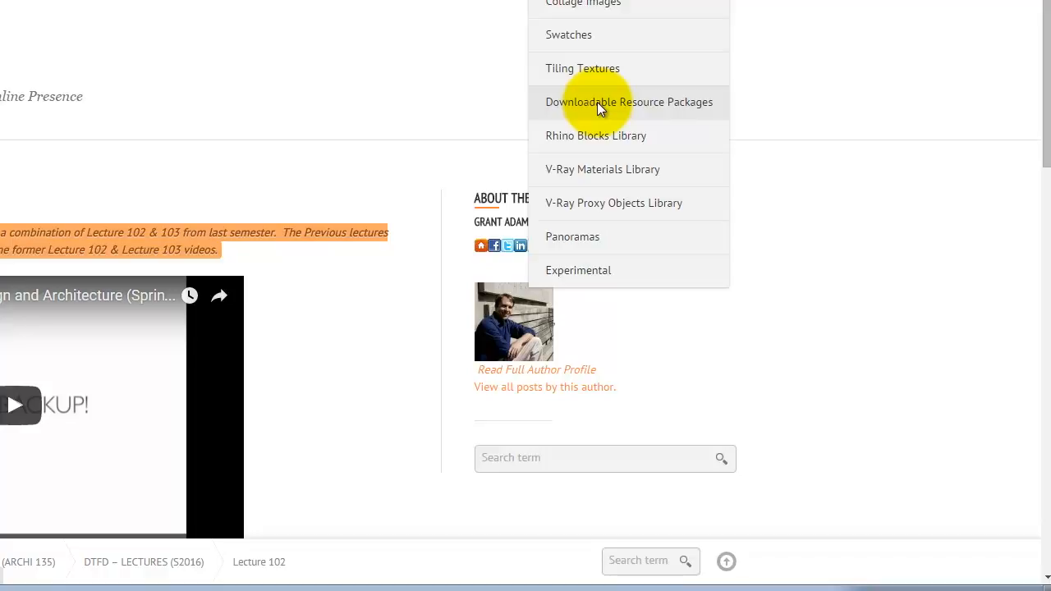
{"action": "left_click", "coordinate": [597, 103]}
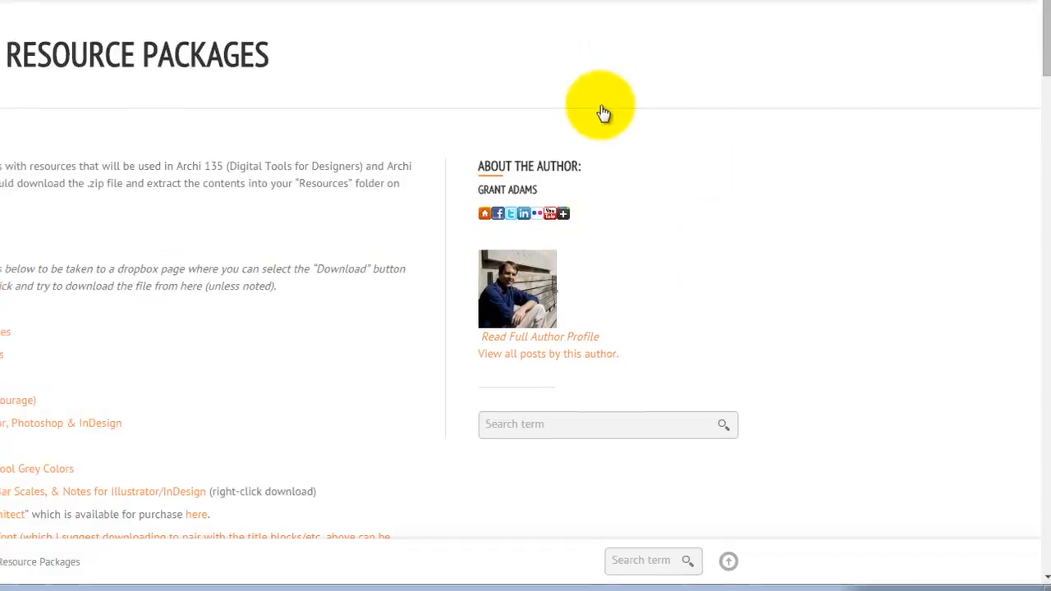
Step: Download the zip archive of V-Ray Materials from the Archi 136 resources through Dropbox, without creating an account
{"action": "scroll", "coordinate": [319, 212], "scroll_direction": "down", "scroll_amount": 2}
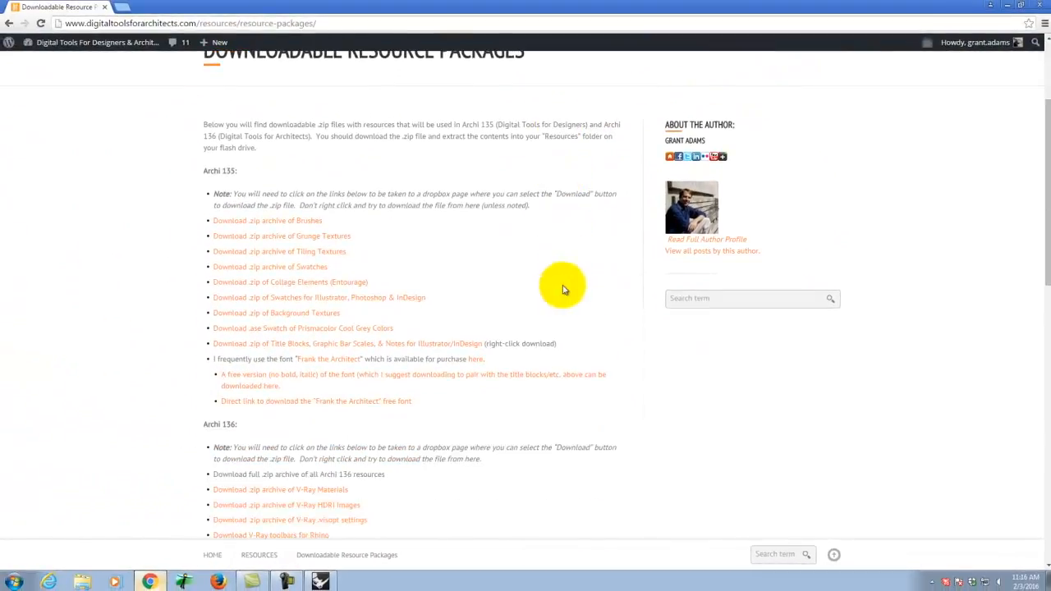
{"action": "scroll", "coordinate": [562, 289], "scroll_direction": "up", "scroll_amount": 2}
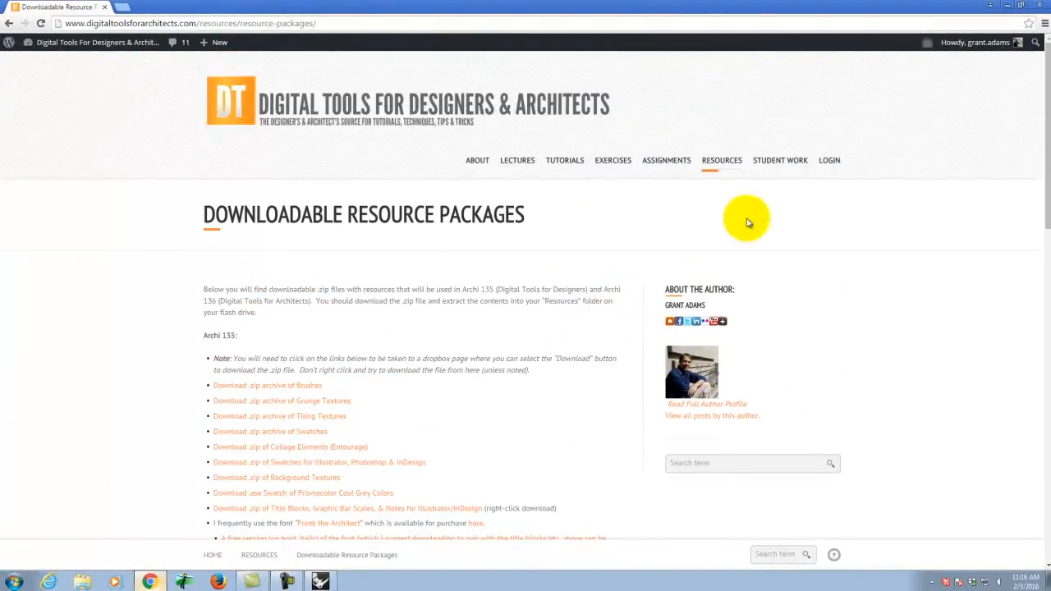
{"action": "mouse_move", "coordinate": [727, 167]}
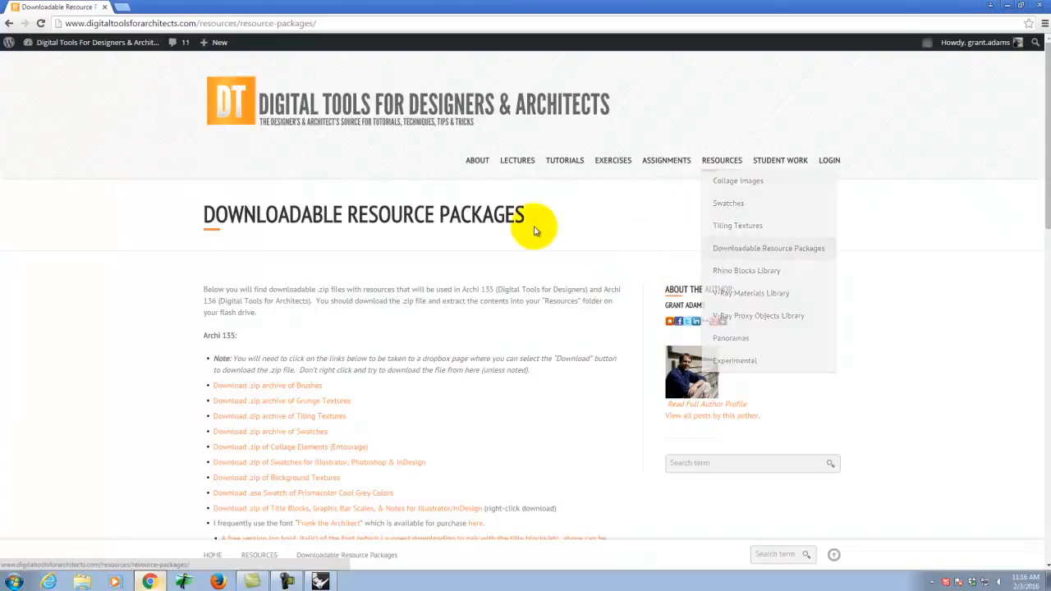
{"action": "scroll", "coordinate": [535, 233], "scroll_direction": "down", "scroll_amount": 4}
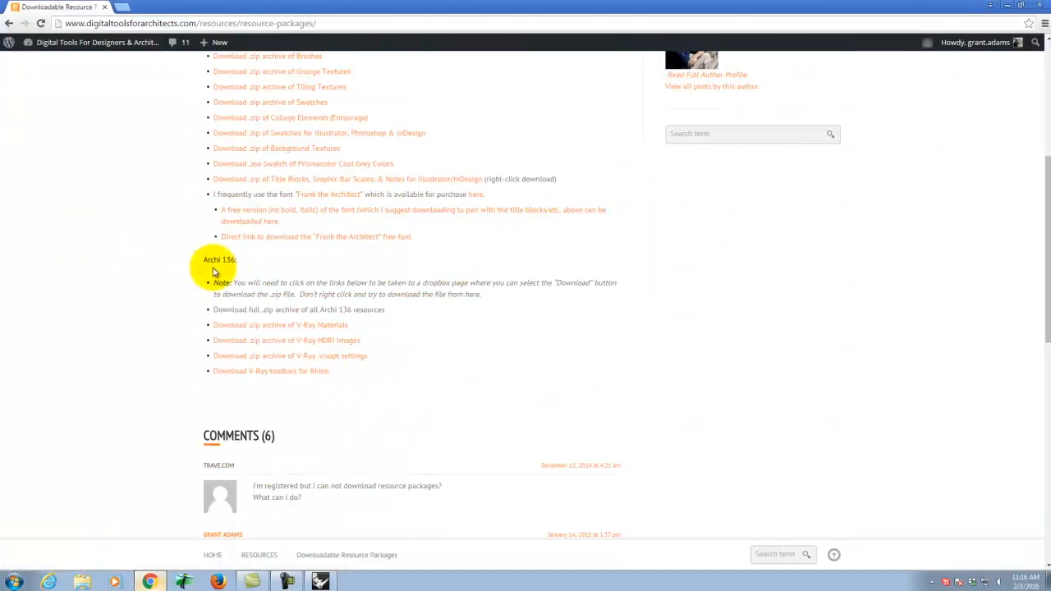
{"action": "right_click", "coordinate": [277, 330]}
{"action": "left_click", "coordinate": [312, 332]}
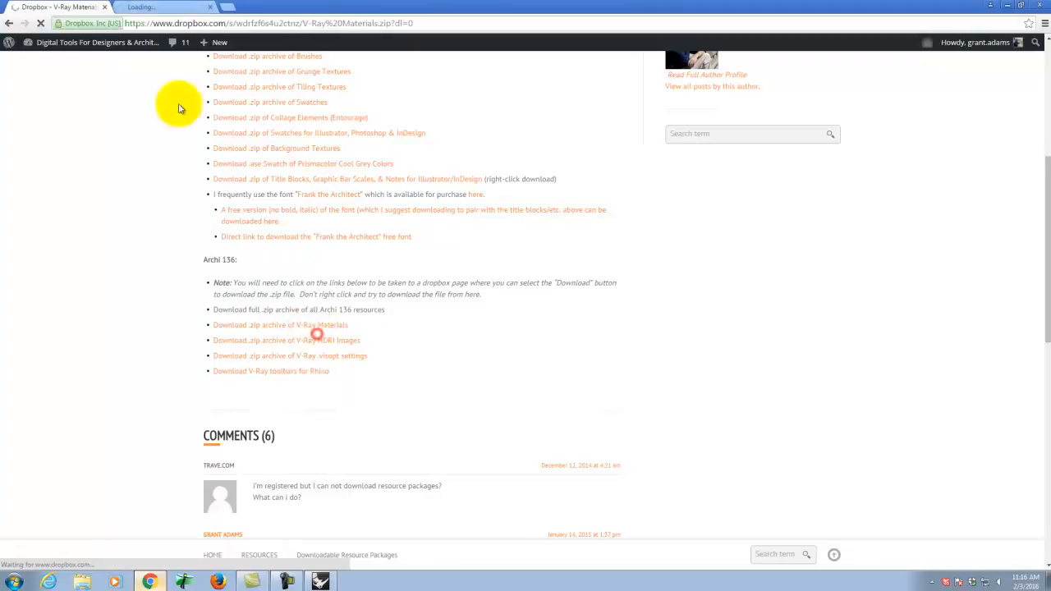
{"action": "left_click", "coordinate": [148, 8]}
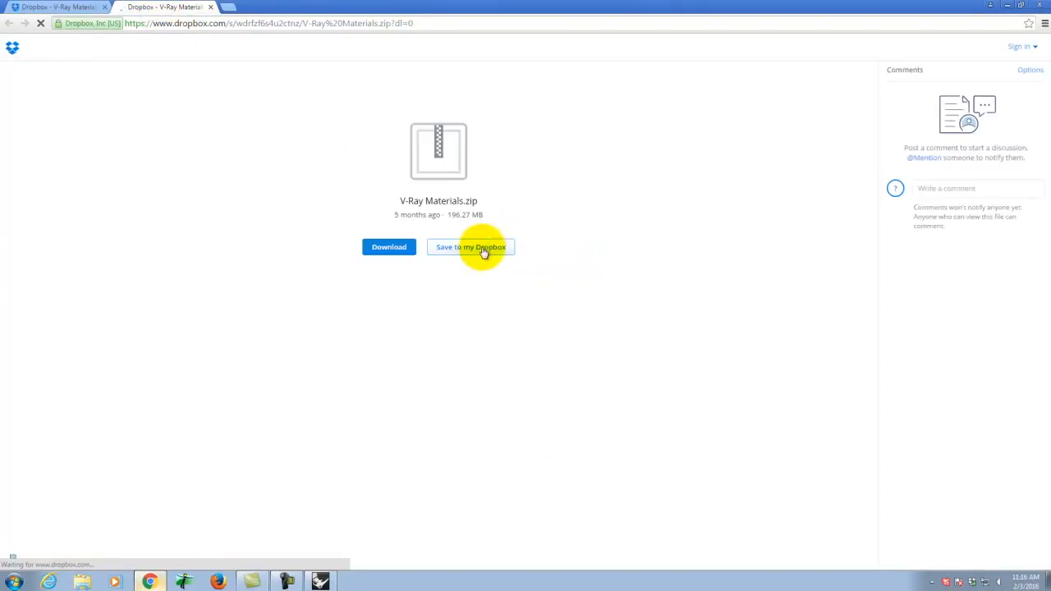
{"action": "left_click", "coordinate": [392, 247]}
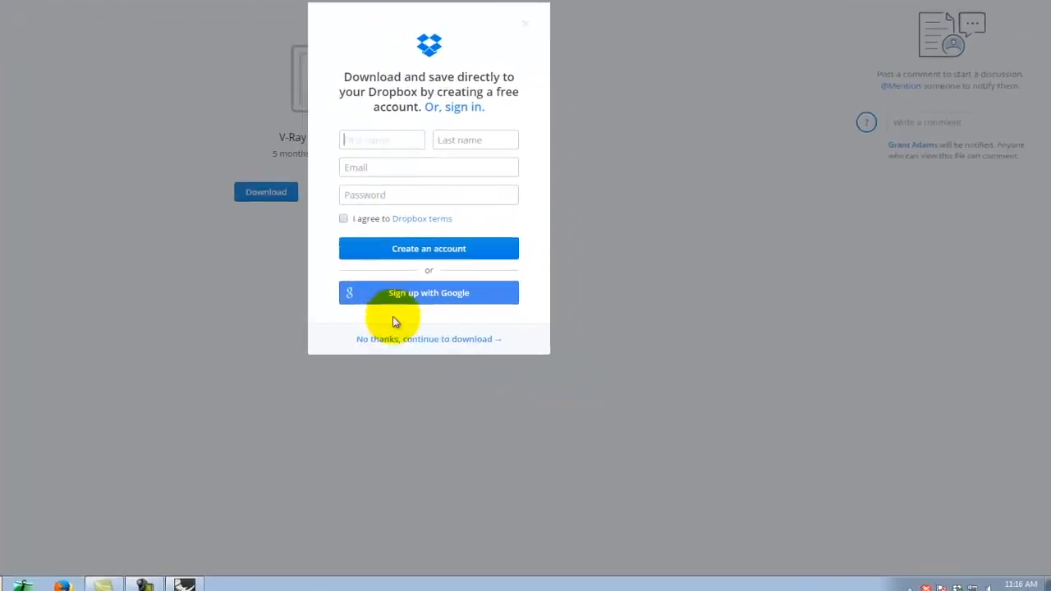
{"action": "left_click", "coordinate": [233, 288]}
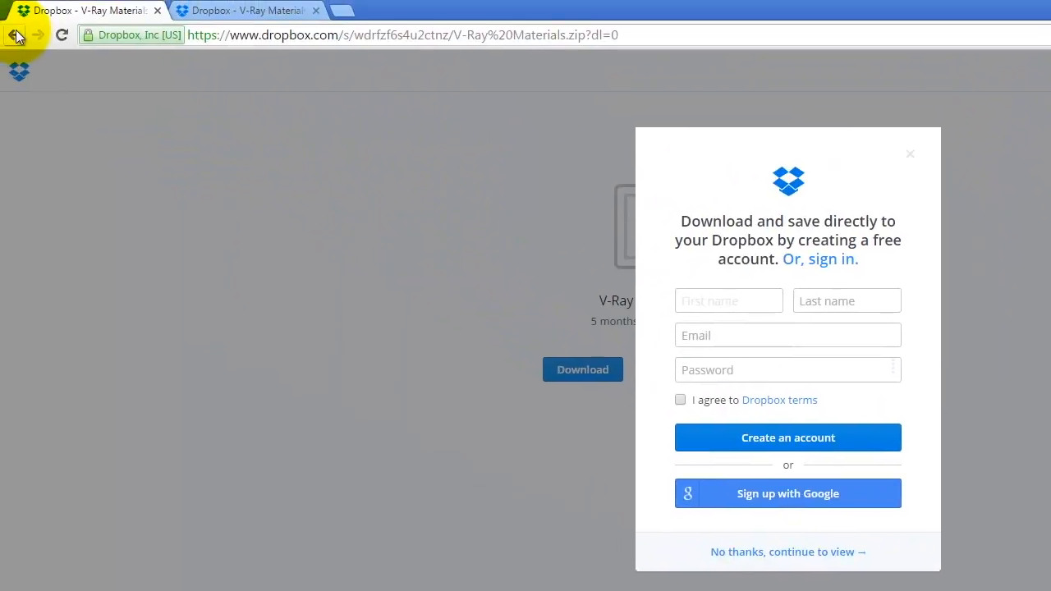
Step: Return to the resource packages page and download the V-Ray toolbars file VRayForRhinoV4_tb.rui from Dropbox
{"action": "left_click", "coordinate": [33, 10]}
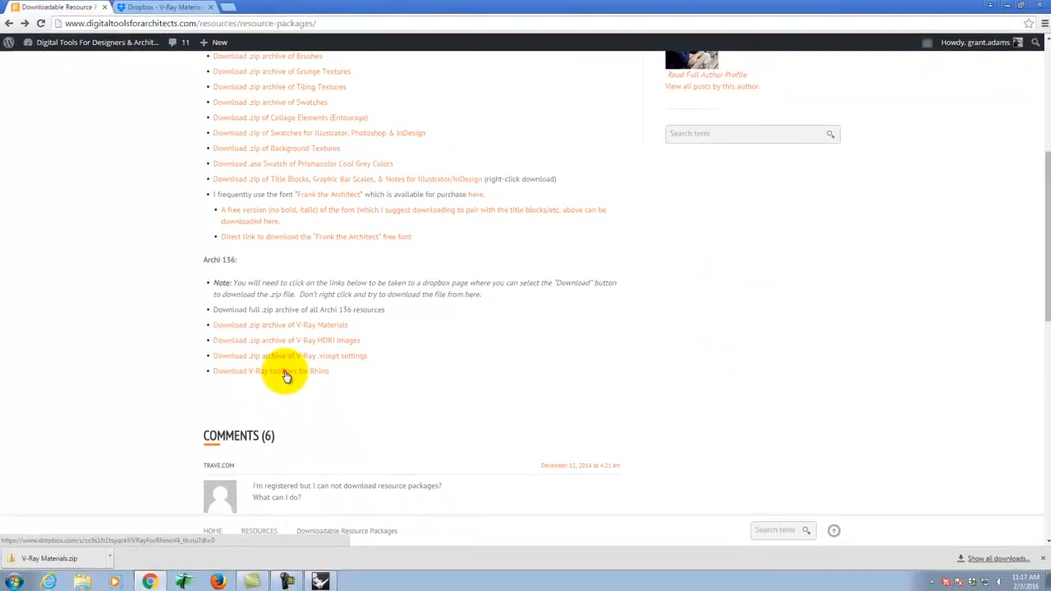
{"action": "left_click", "coordinate": [286, 376]}
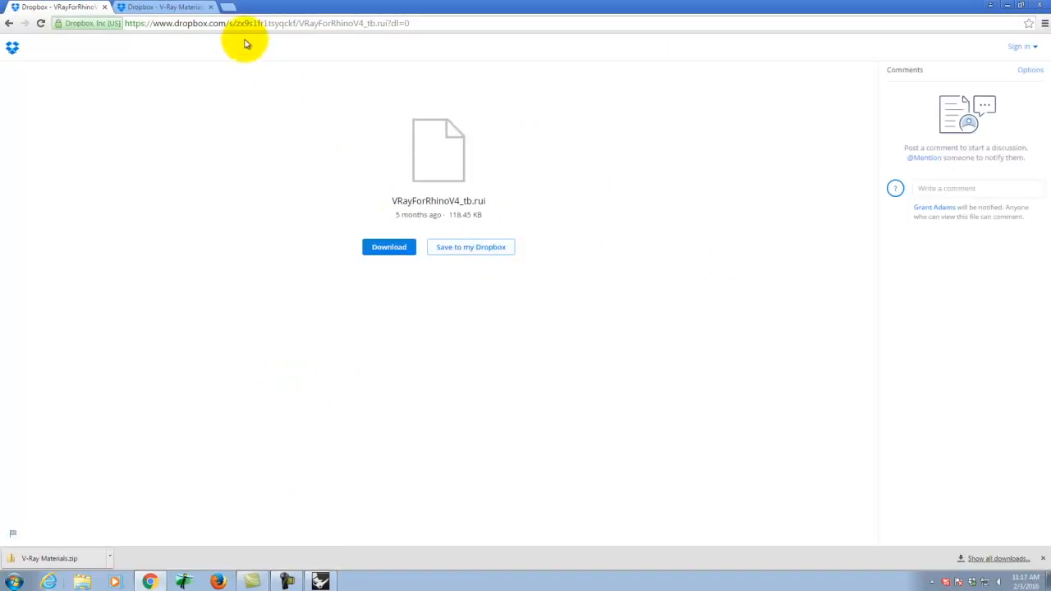
{"action": "left_click", "coordinate": [391, 249]}
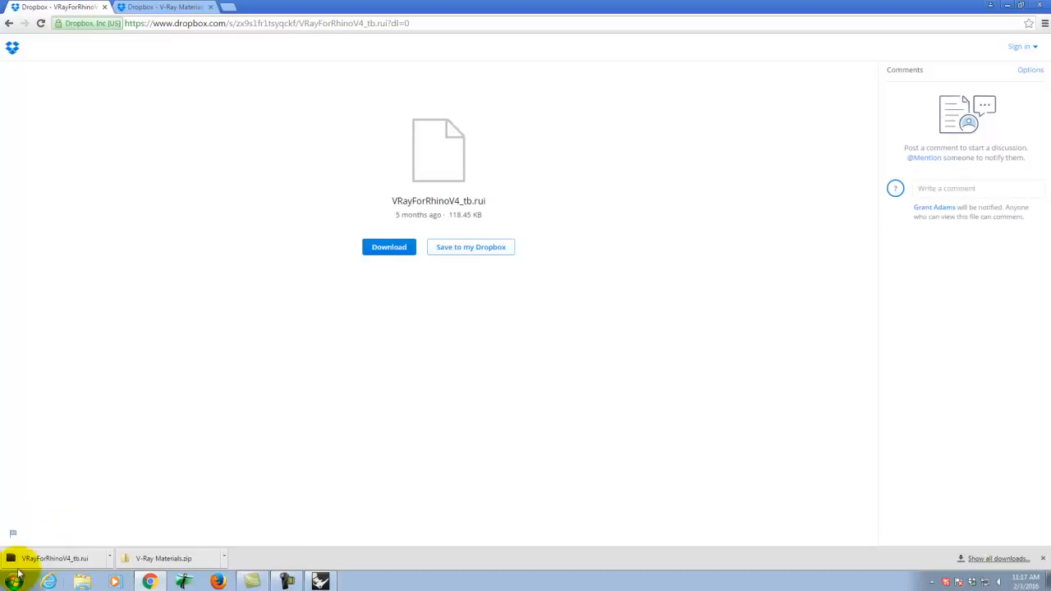
Step: Show the downloaded VRayForRhinoV4_tb.rui in its folder and copy the file
{"action": "left_click", "coordinate": [109, 557]}
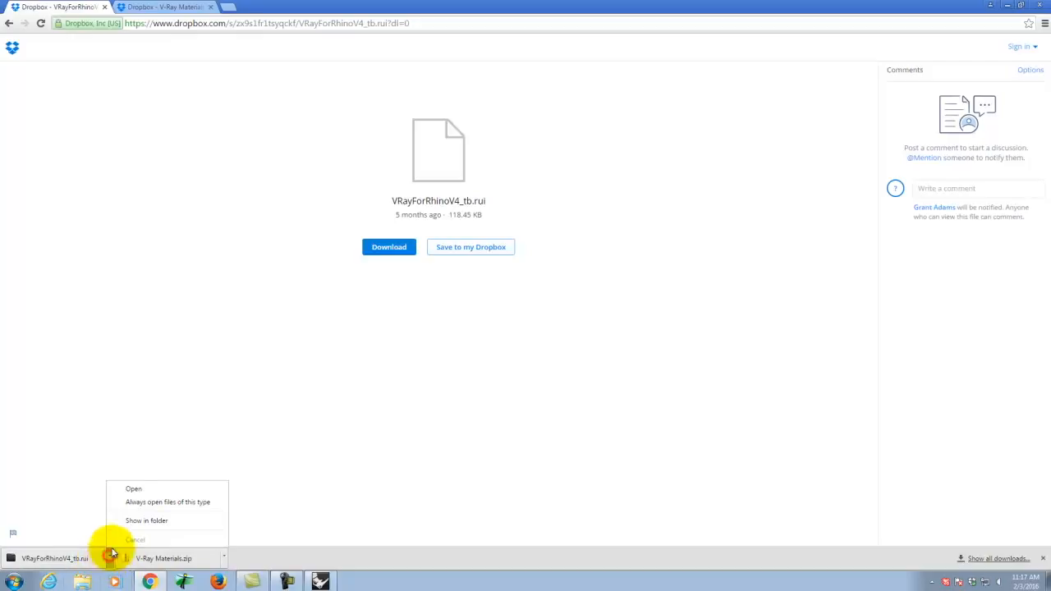
{"action": "left_click", "coordinate": [148, 521]}
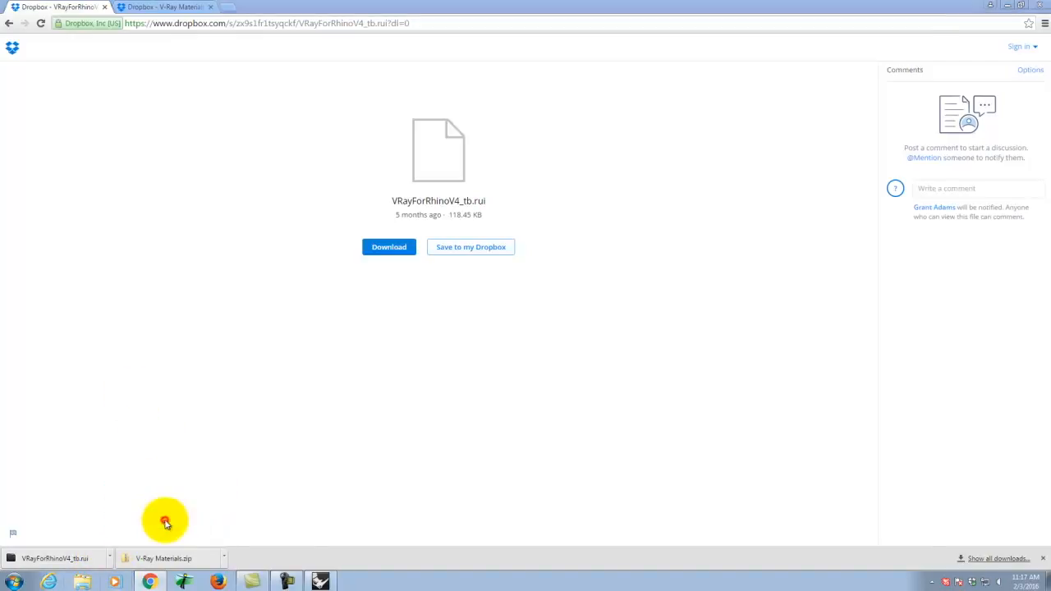
{"action": "right_click", "coordinate": [540, 257]}
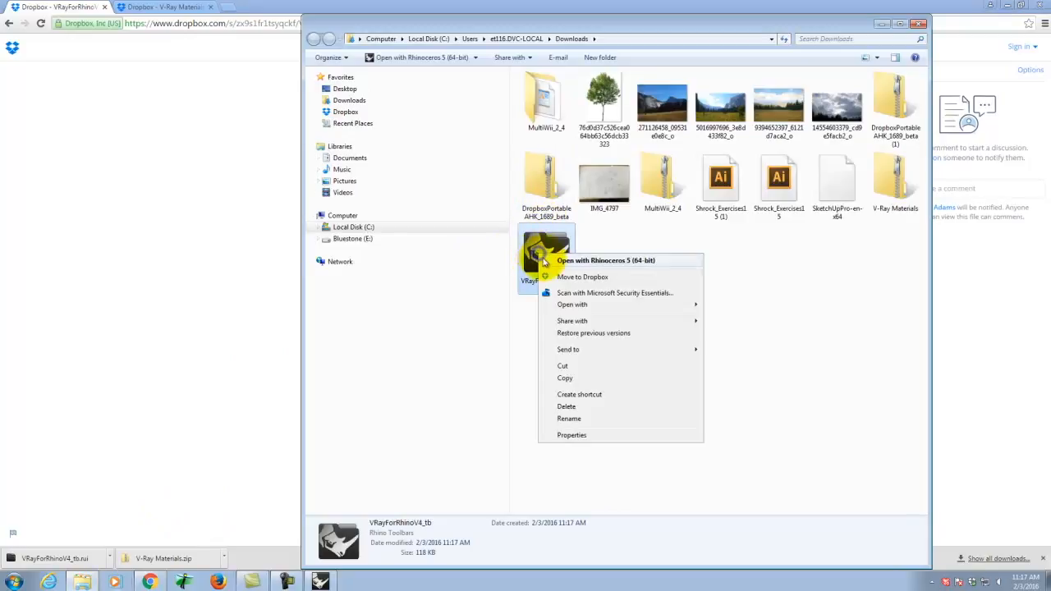
{"action": "left_click", "coordinate": [584, 376]}
Step: Create a folder named V-Ray inside the Resources folder on the Bluestone (E:) drive
{"action": "left_click", "coordinate": [353, 238]}
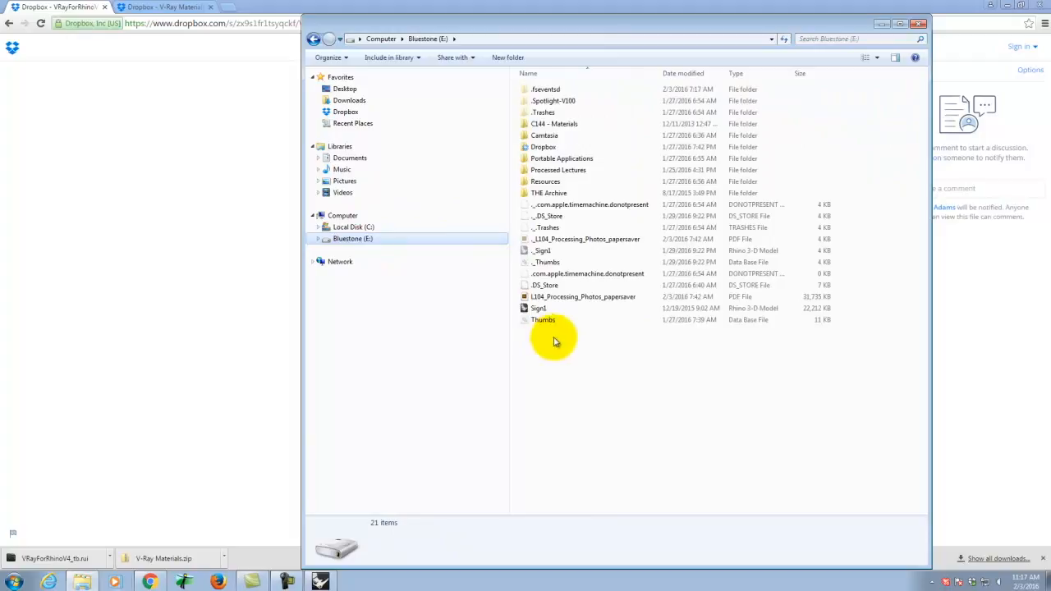
{"action": "double_click", "coordinate": [558, 181]}
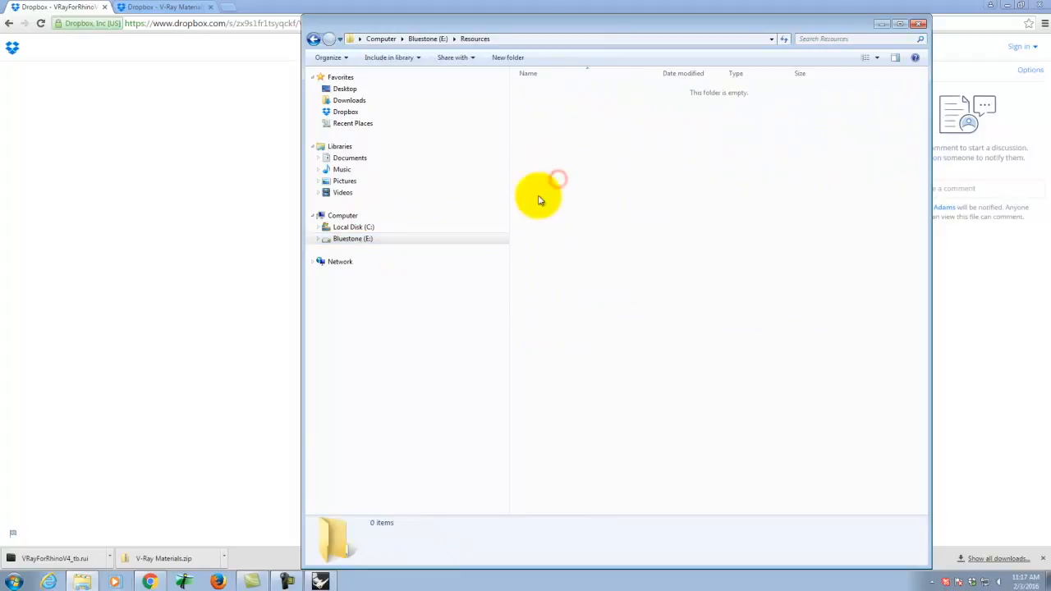
{"action": "left_click", "coordinate": [509, 58]}
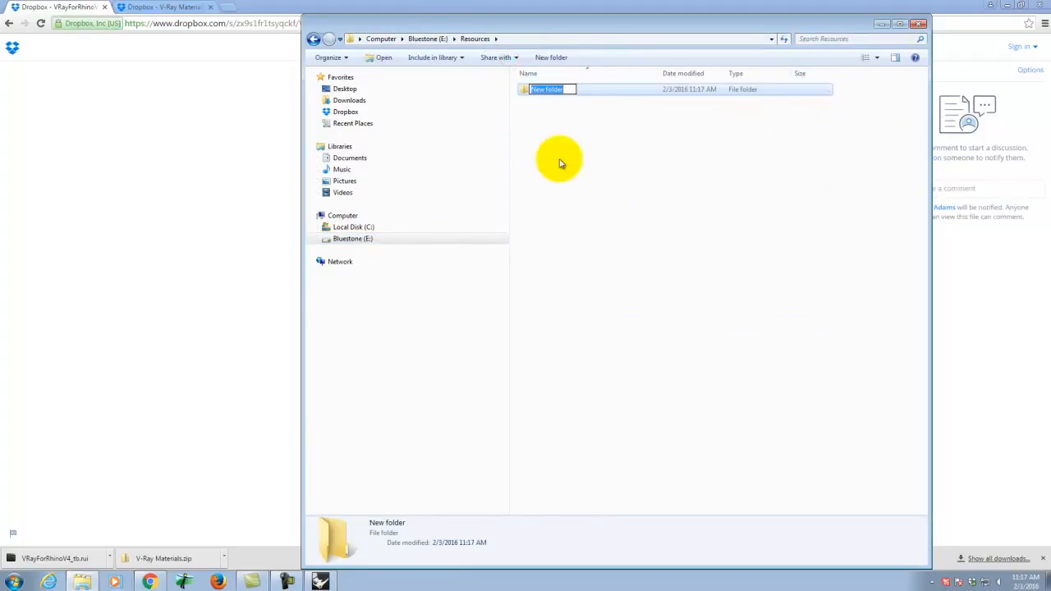
{"action": "type", "text": "V"}
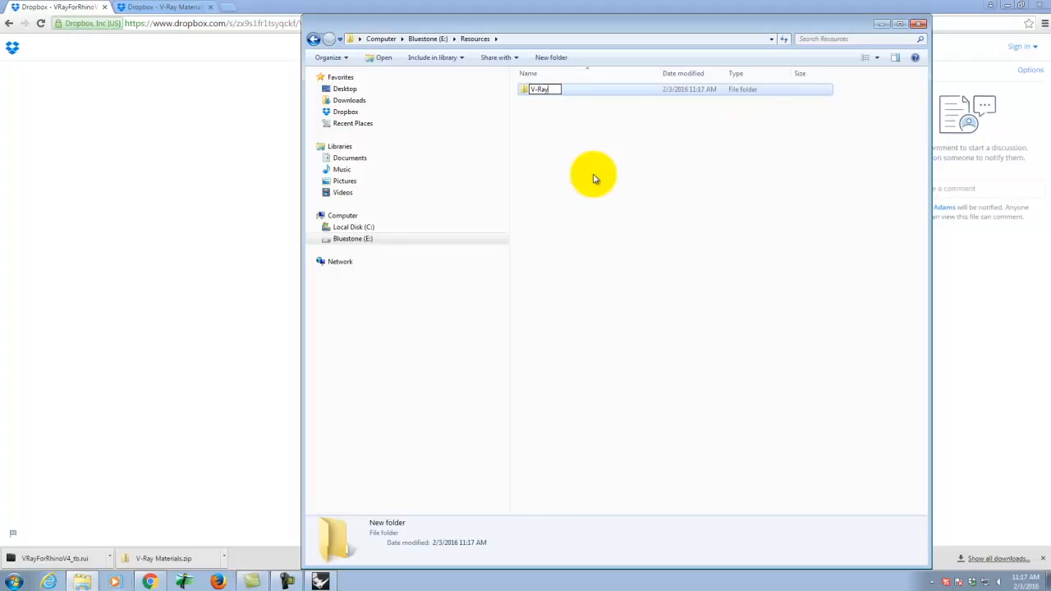
{"action": "type", "text": "-Ray"}
{"action": "key", "text": "Return"}
Step: Paste the copied toolbar file into the new V-Ray folder
{"action": "double_click", "coordinate": [580, 90]}
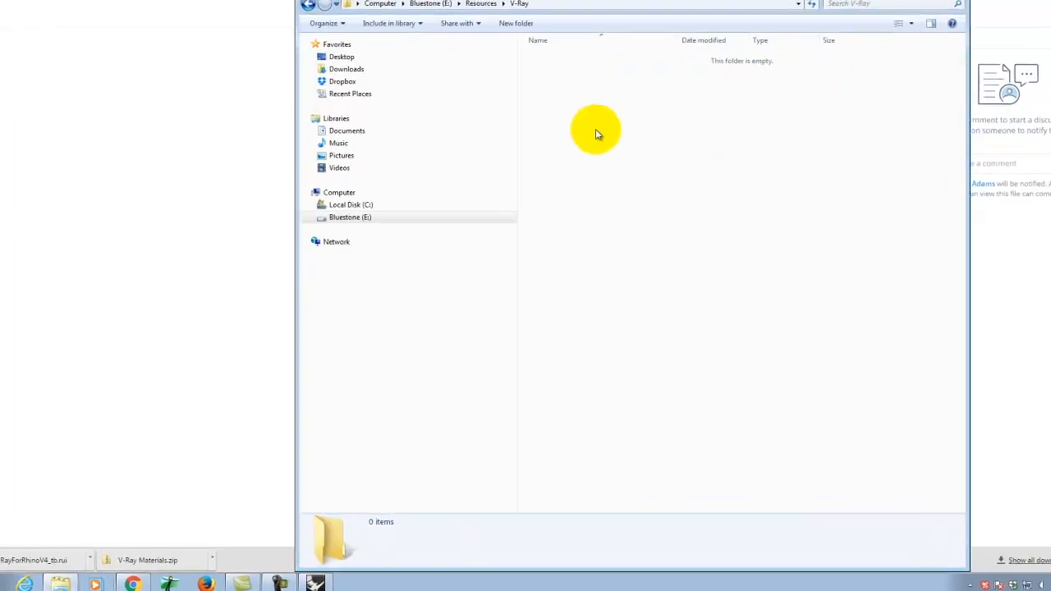
{"action": "right_click", "coordinate": [597, 148]}
{"action": "left_click", "coordinate": [641, 223]}
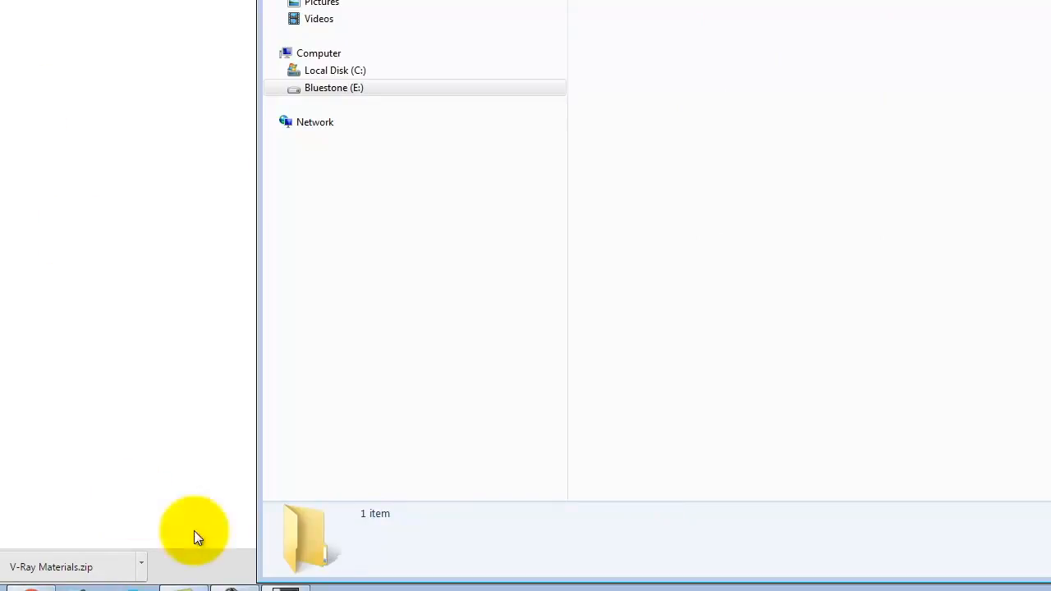
Step: Switch back to Rhino, load VRayForRhinoV4_tb from E:\Resources\V-Ray as a toolbar file, and close the options
{"action": "left_click", "coordinate": [284, 586]}
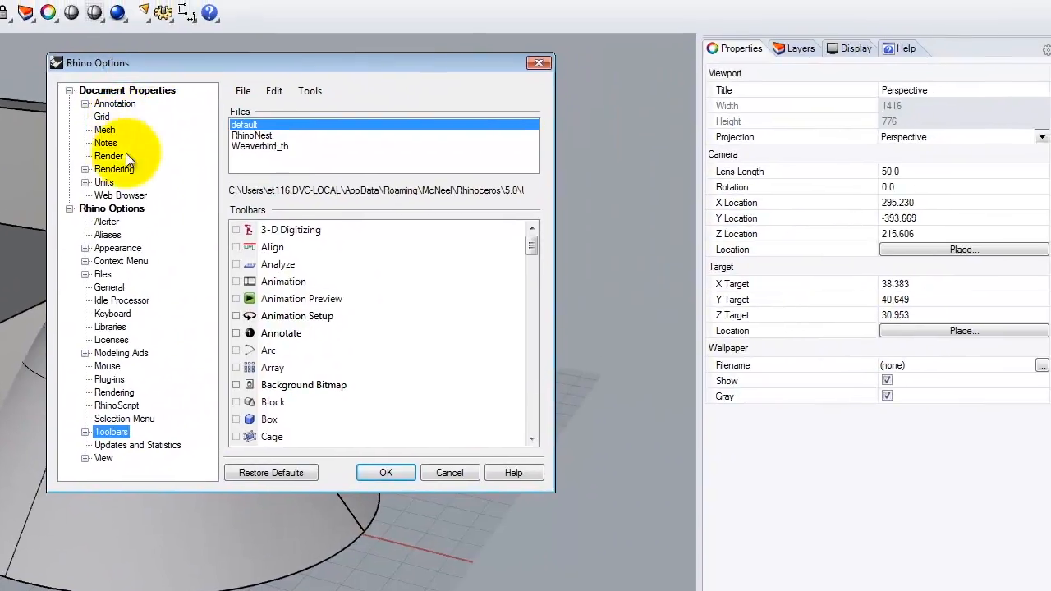
{"action": "left_click", "coordinate": [250, 95]}
{"action": "left_click", "coordinate": [262, 125]}
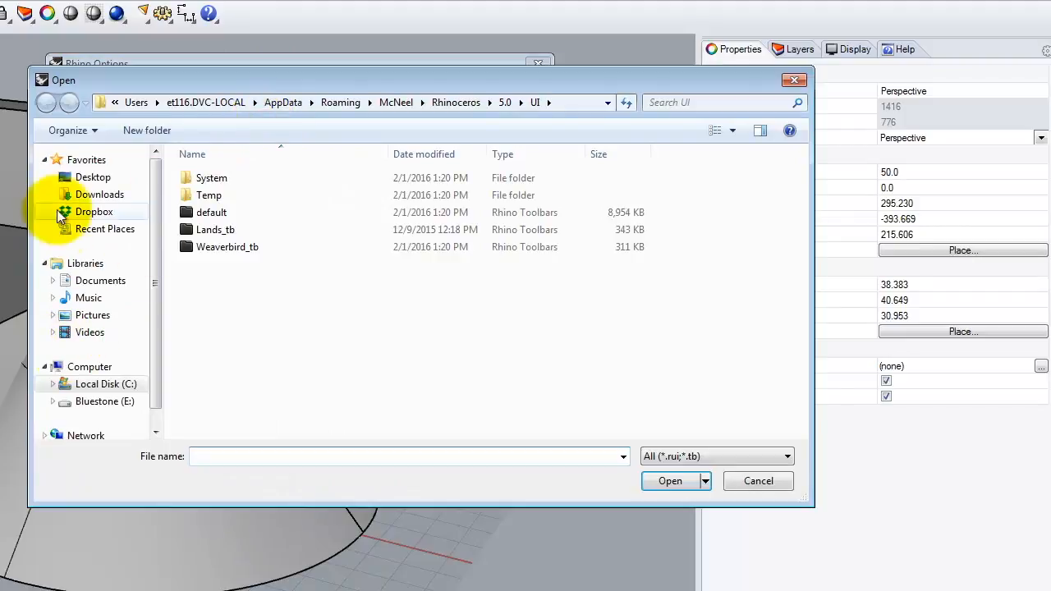
{"action": "left_click", "coordinate": [74, 402]}
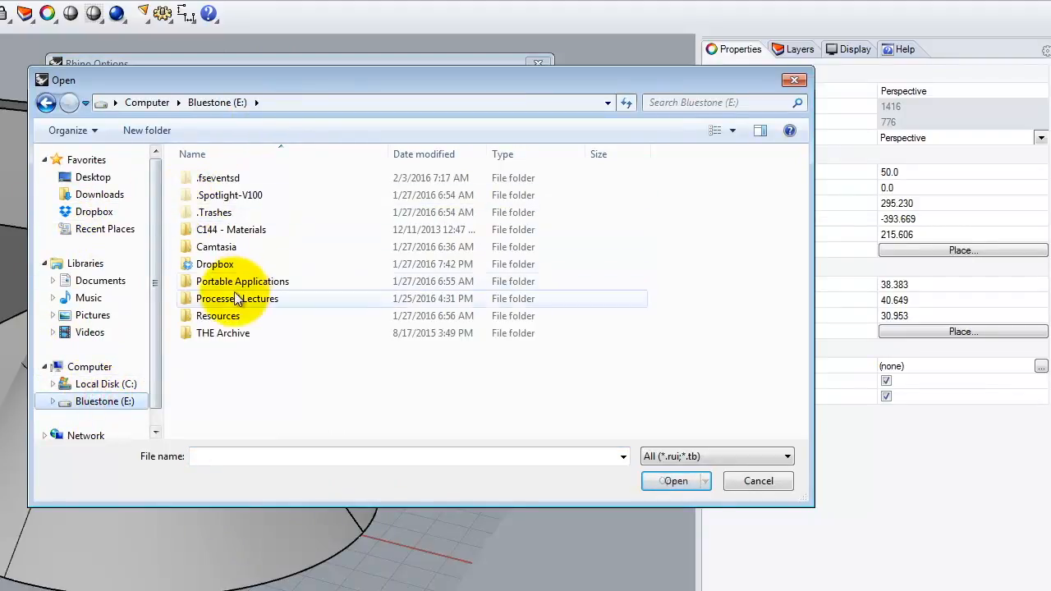
{"action": "double_click", "coordinate": [219, 315]}
{"action": "left_click", "coordinate": [205, 181]}
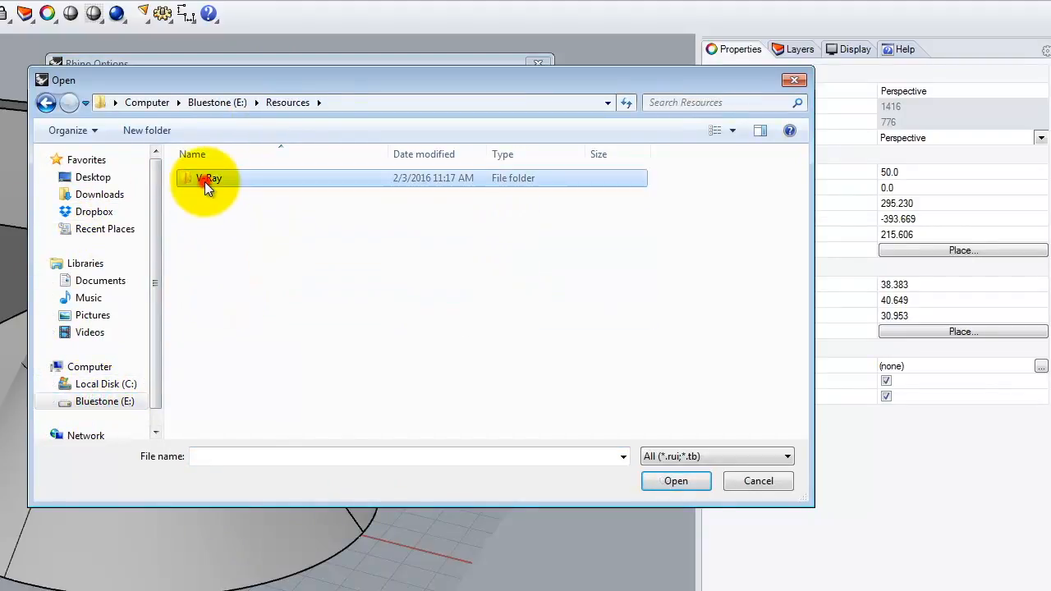
{"action": "double_click", "coordinate": [204, 181]}
{"action": "left_click", "coordinate": [210, 175]}
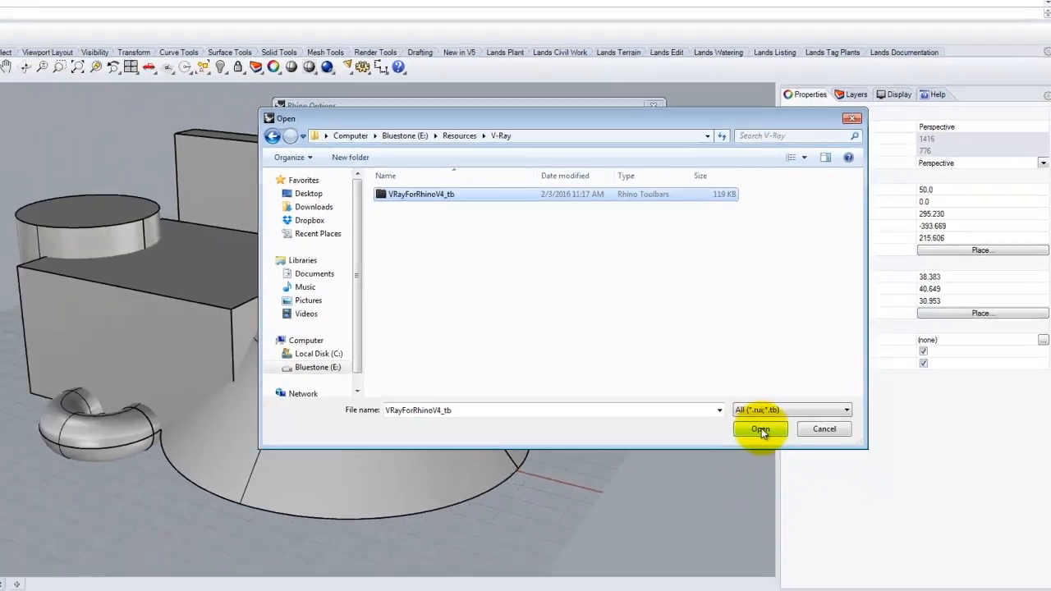
{"action": "left_click", "coordinate": [762, 428]}
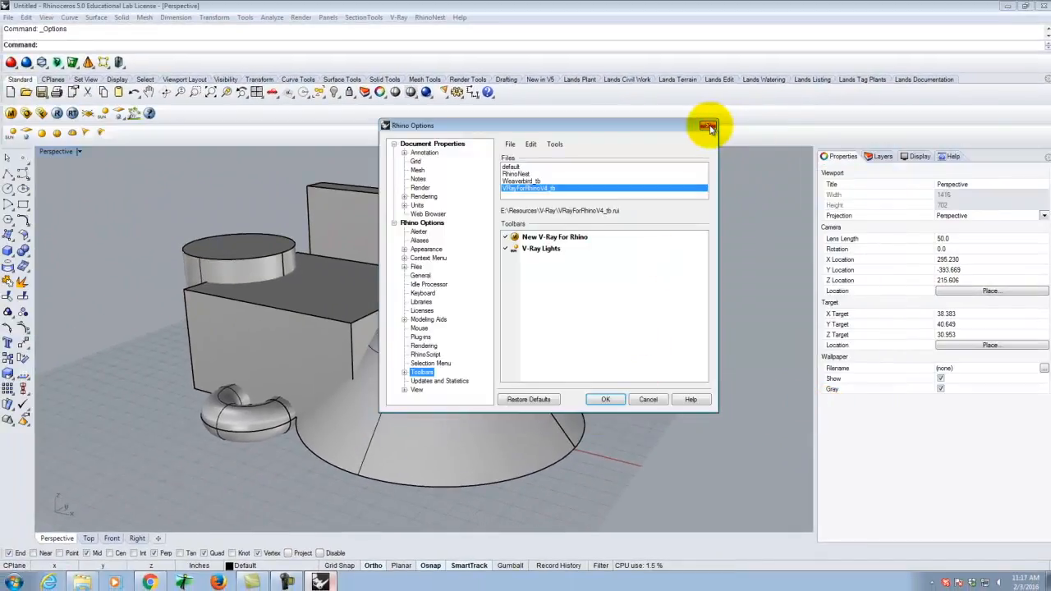
{"action": "left_click", "coordinate": [709, 126]}
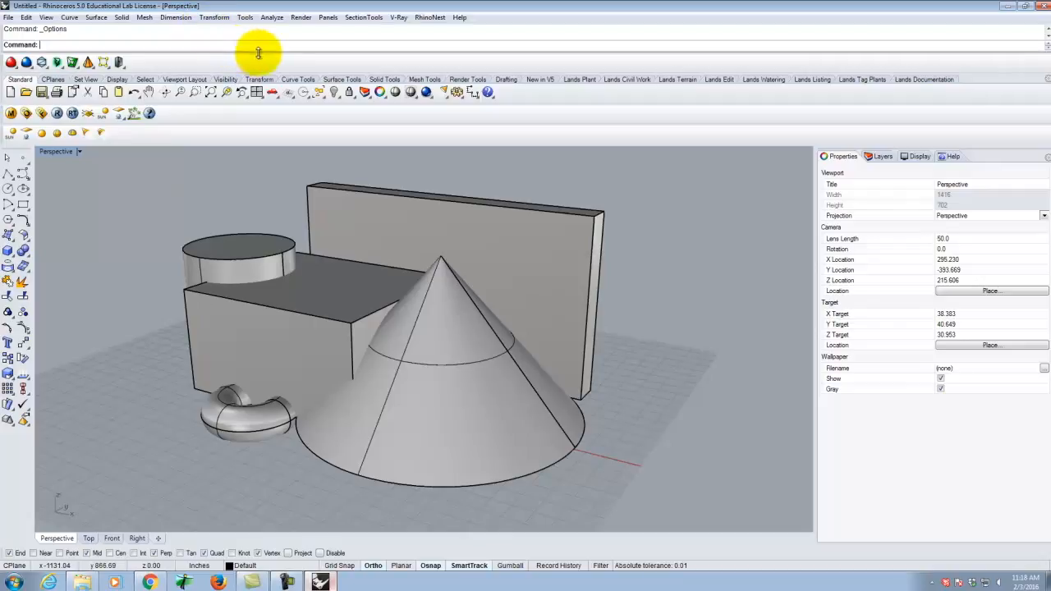
Step: Open the V-Ray option editor and move its window clear of the title area
{"action": "left_click", "coordinate": [400, 18]}
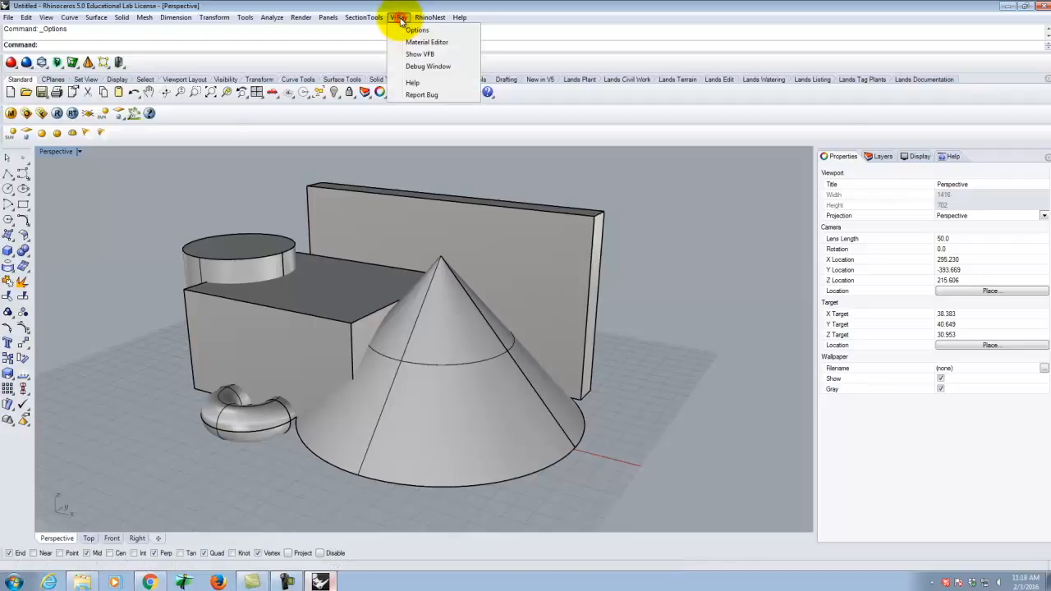
{"action": "left_click", "coordinate": [382, 18]}
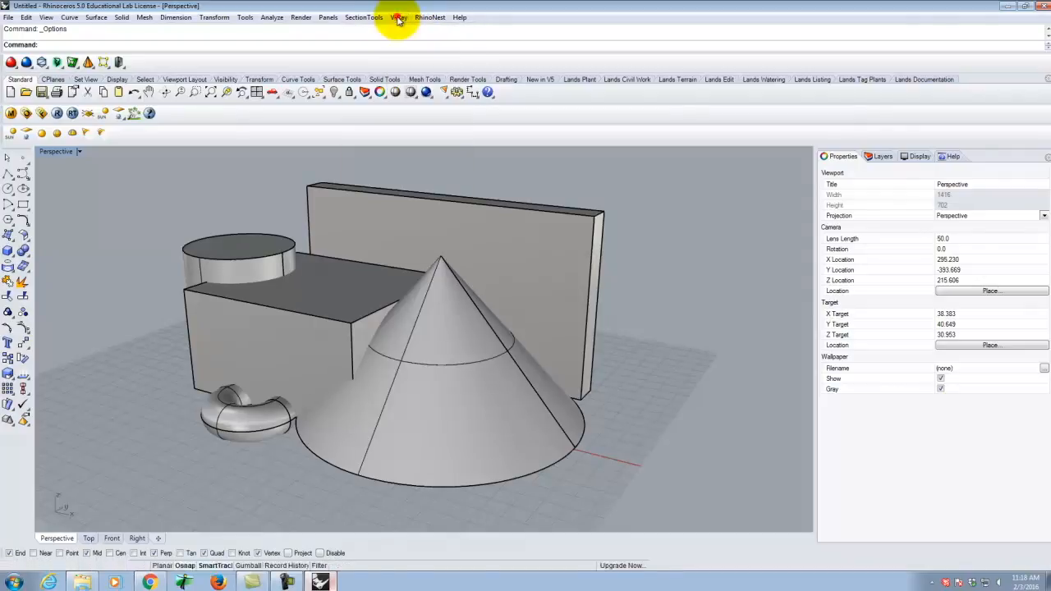
{"action": "left_click", "coordinate": [25, 116]}
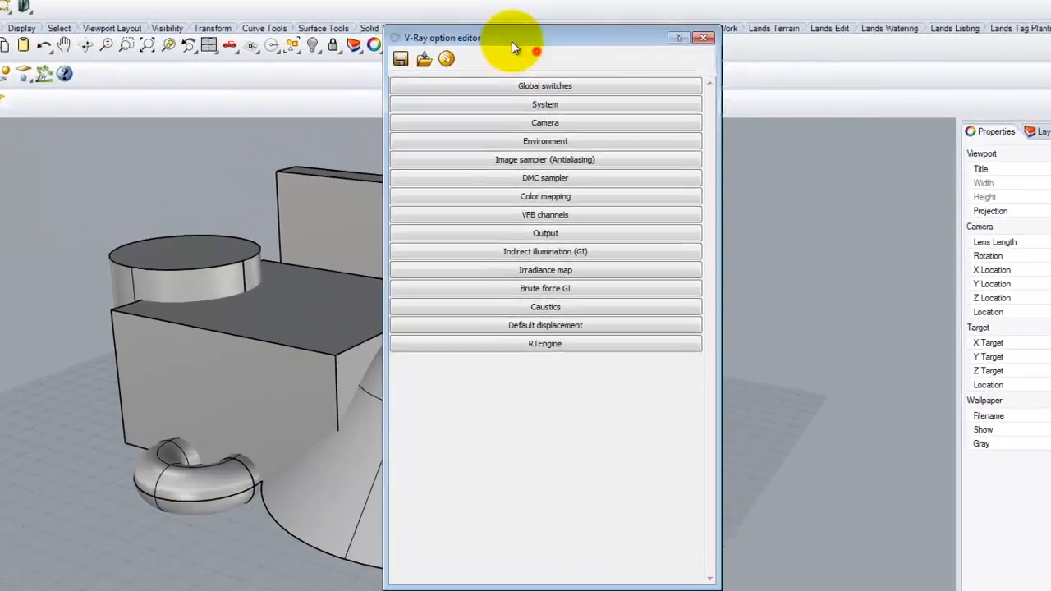
{"action": "left_click_drag", "start_coordinate": [512, 41], "coordinate": [481, 33]}
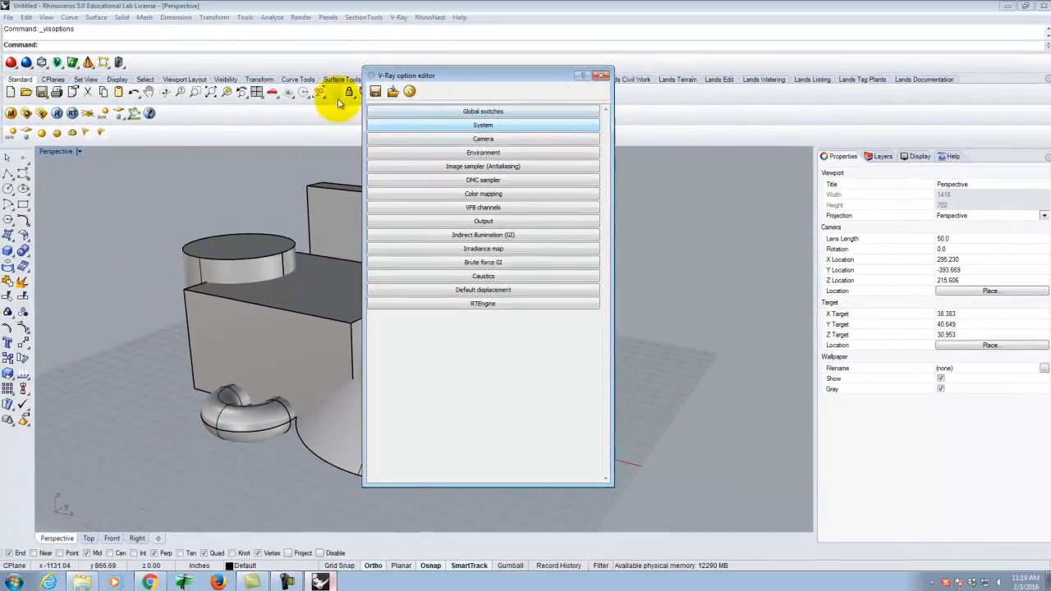
{"action": "left_click", "coordinate": [149, 582]}
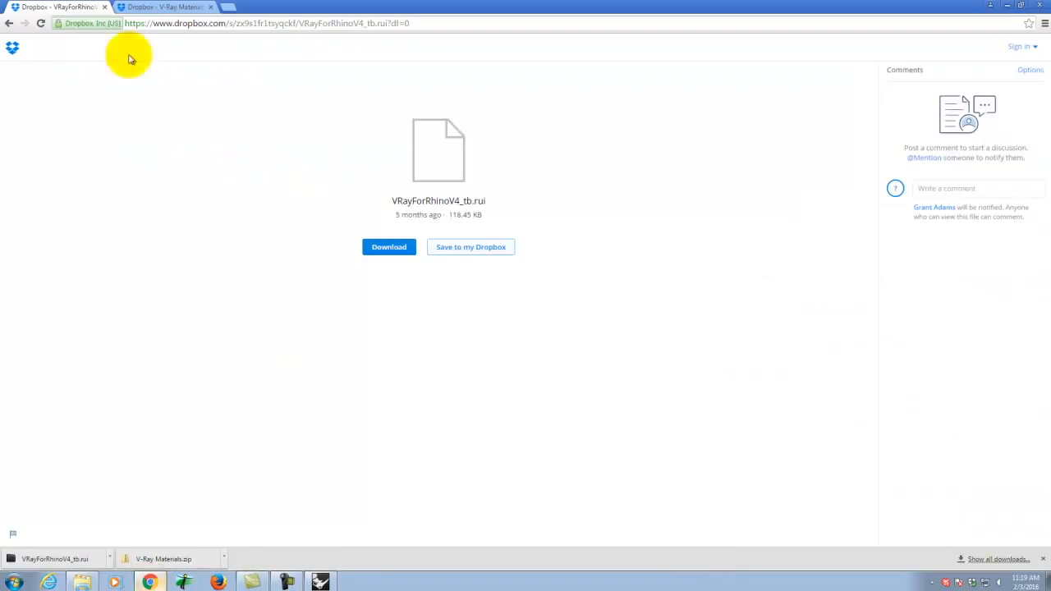
{"action": "left_click", "coordinate": [226, 8]}
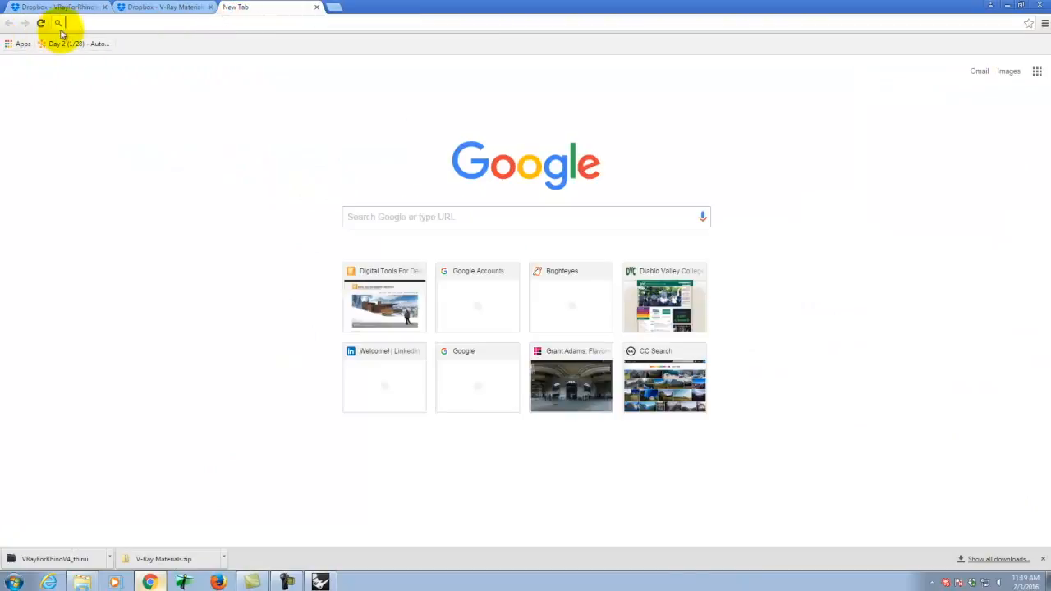
{"action": "type", "text": "www.digitaltoolsforarchitects.com"}
{"action": "key", "text": "Return"}
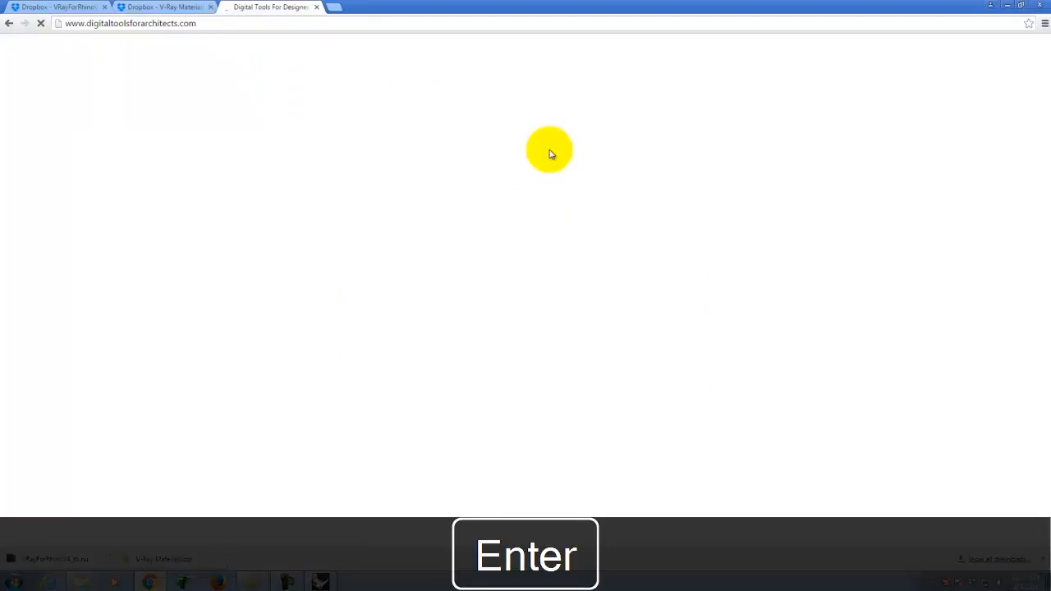
Step: Open the V-Ray 8.1 [global switches] tutorial and read through its recommended option settings
{"action": "mouse_move", "coordinate": [566, 164]}
{"action": "mouse_move", "coordinate": [573, 363]}
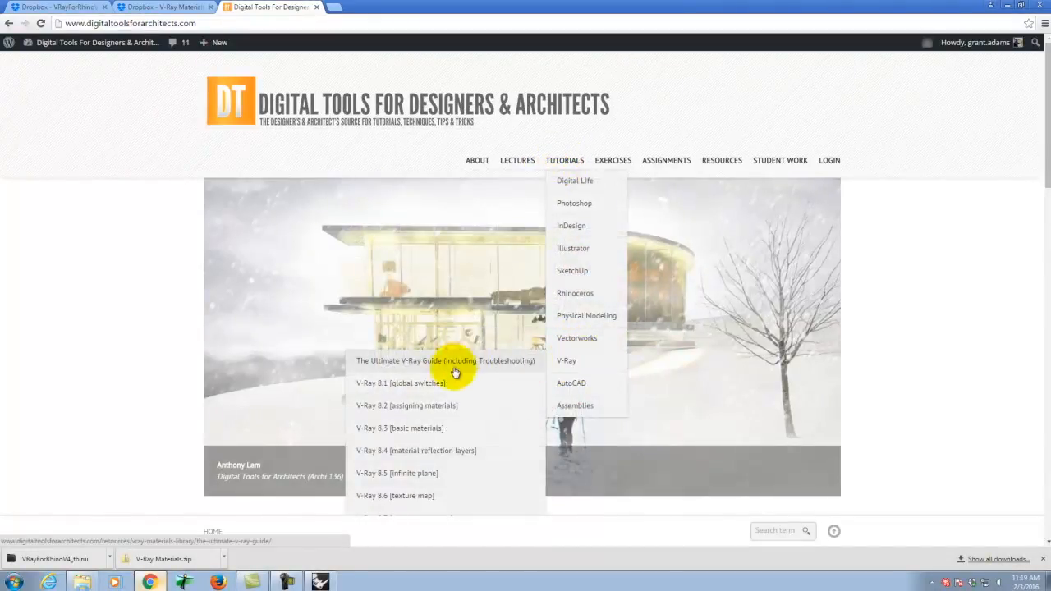
{"action": "left_click", "coordinate": [451, 388]}
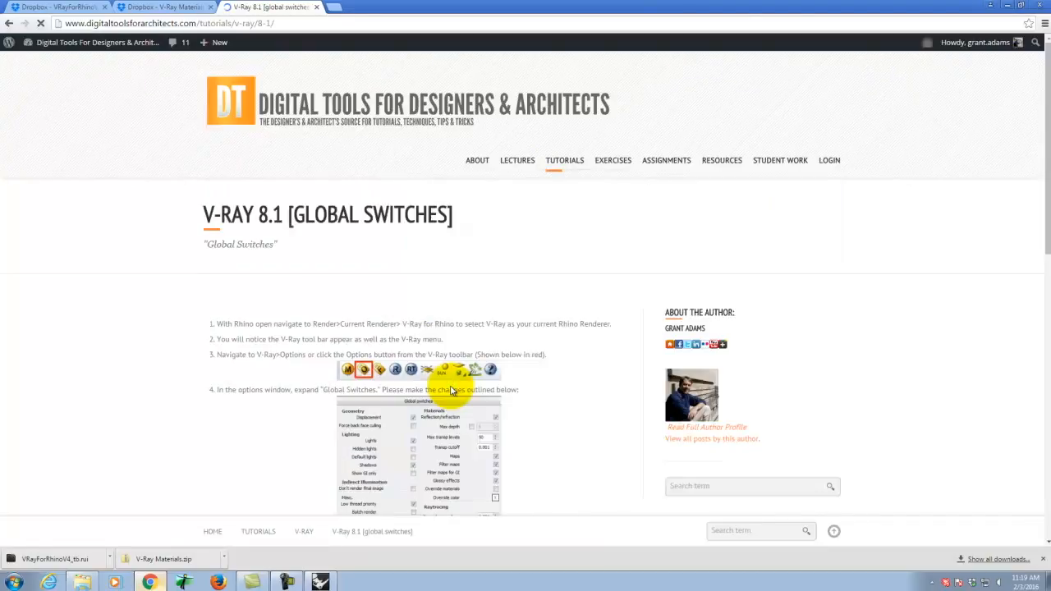
{"action": "scroll", "coordinate": [588, 259], "scroll_direction": "down", "scroll_amount": 3}
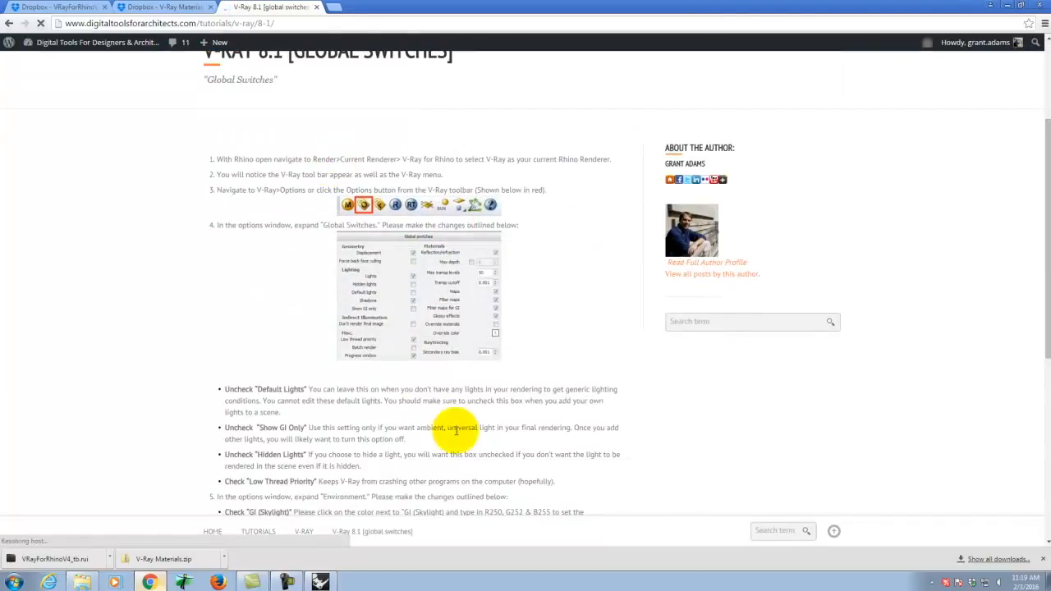
{"action": "scroll", "coordinate": [457, 415], "scroll_direction": "down", "scroll_amount": 3}
{"action": "scroll", "coordinate": [456, 411], "scroll_direction": "down", "scroll_amount": 1}
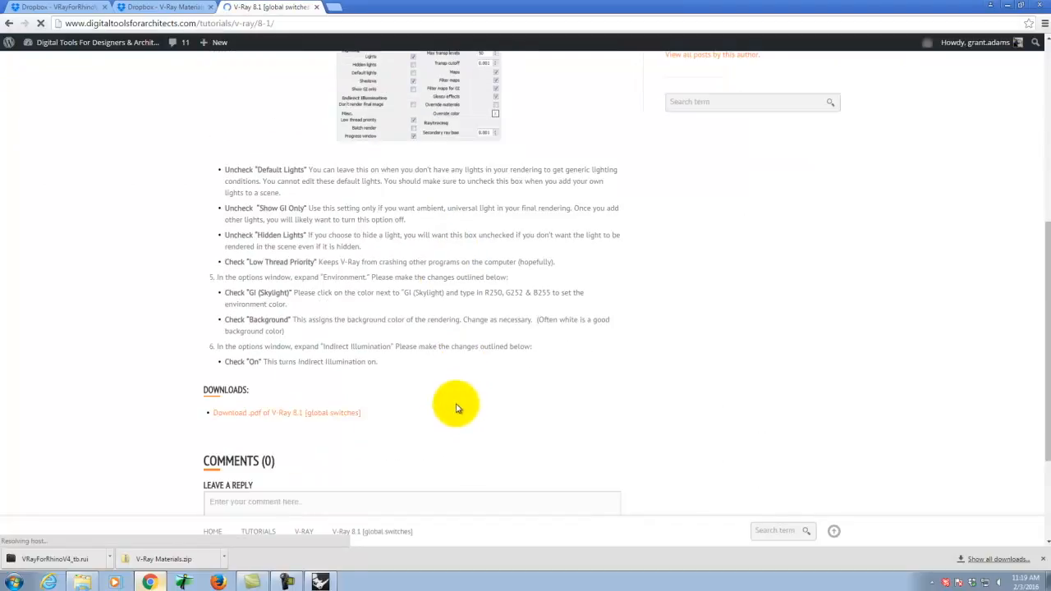
{"action": "scroll", "coordinate": [452, 369], "scroll_direction": "up", "scroll_amount": 3}
{"action": "scroll", "coordinate": [460, 368], "scroll_direction": "up", "scroll_amount": 1}
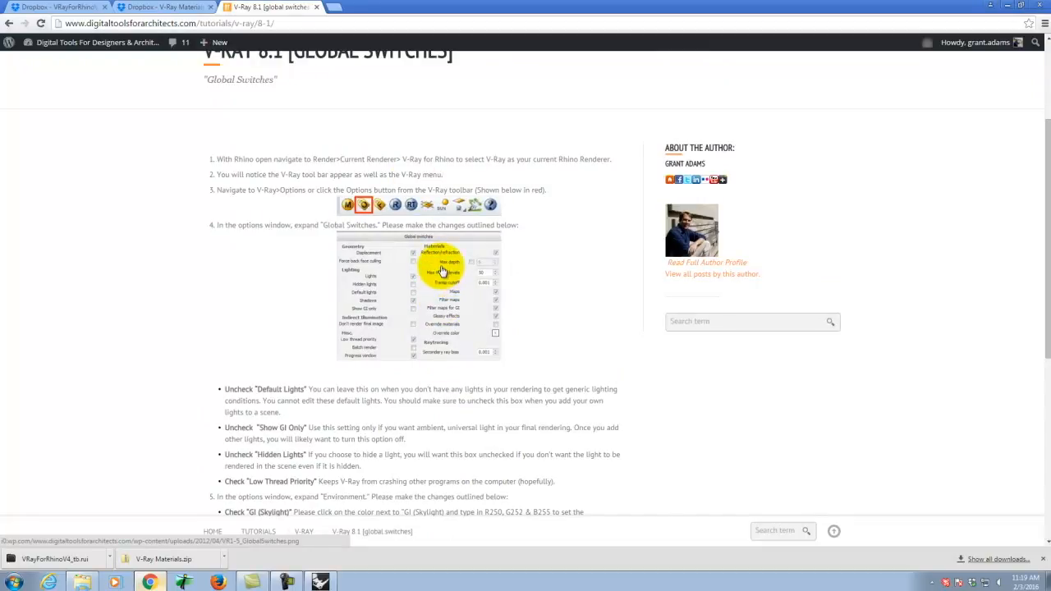
Step: Switch back to Rhino and expand the Global switches, System, Camera and Output sections of the V-Ray options
{"action": "left_click", "coordinate": [320, 580]}
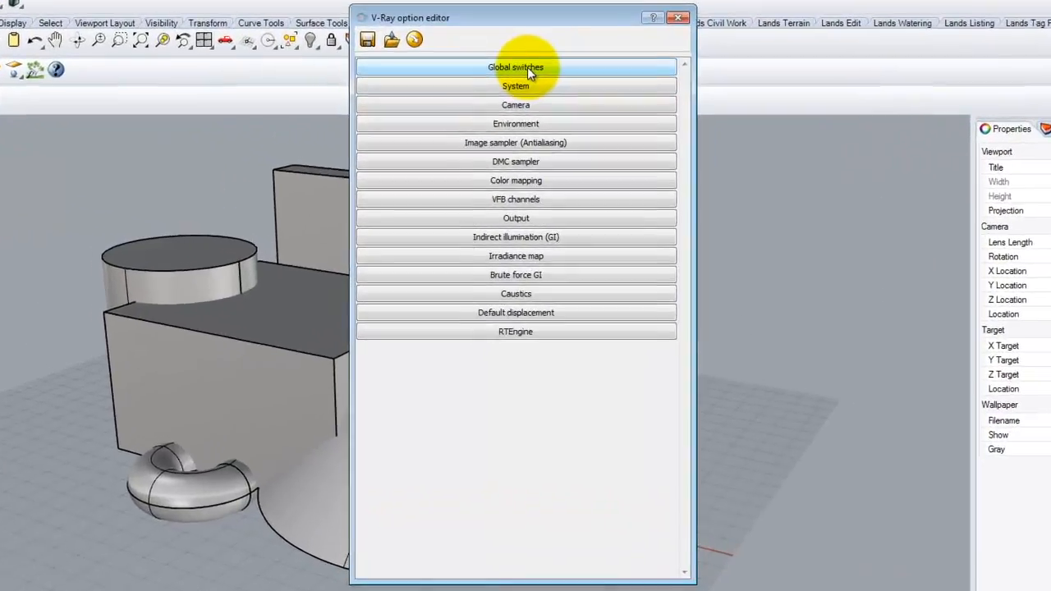
{"action": "left_click", "coordinate": [491, 112]}
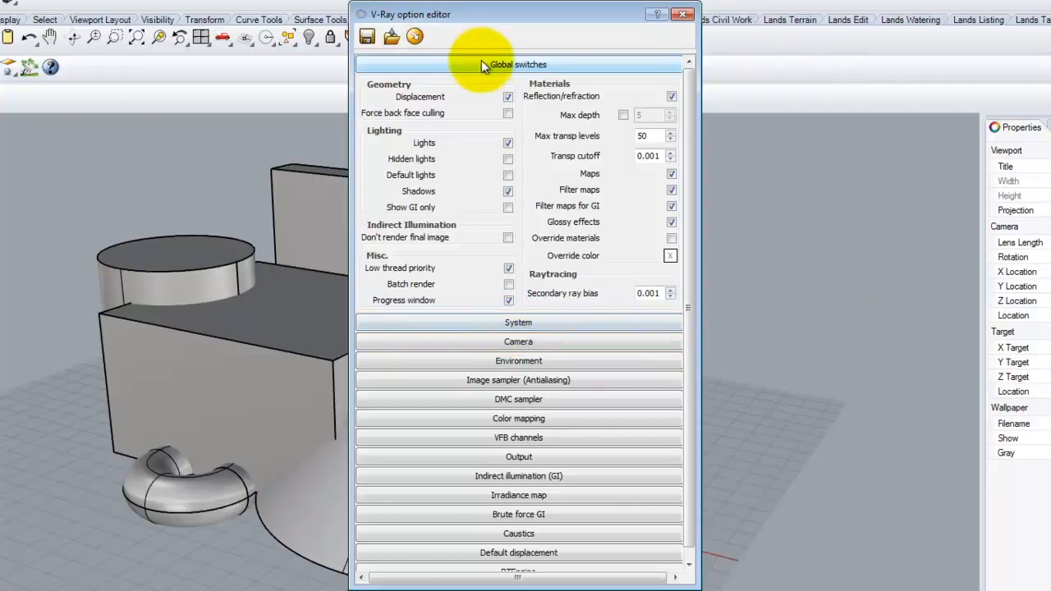
{"action": "left_click", "coordinate": [503, 65]}
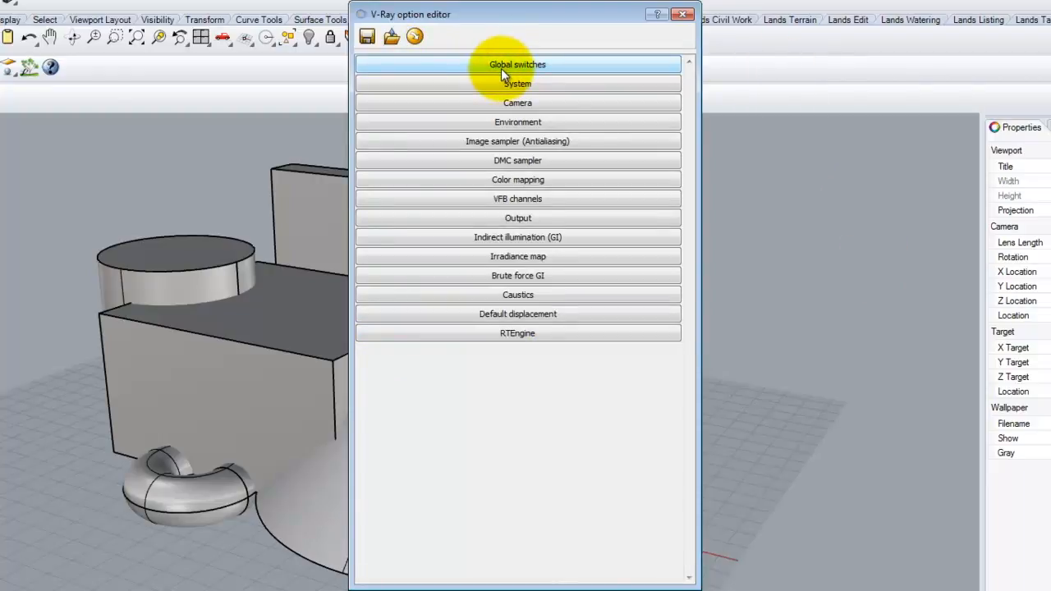
{"action": "left_click", "coordinate": [543, 219]}
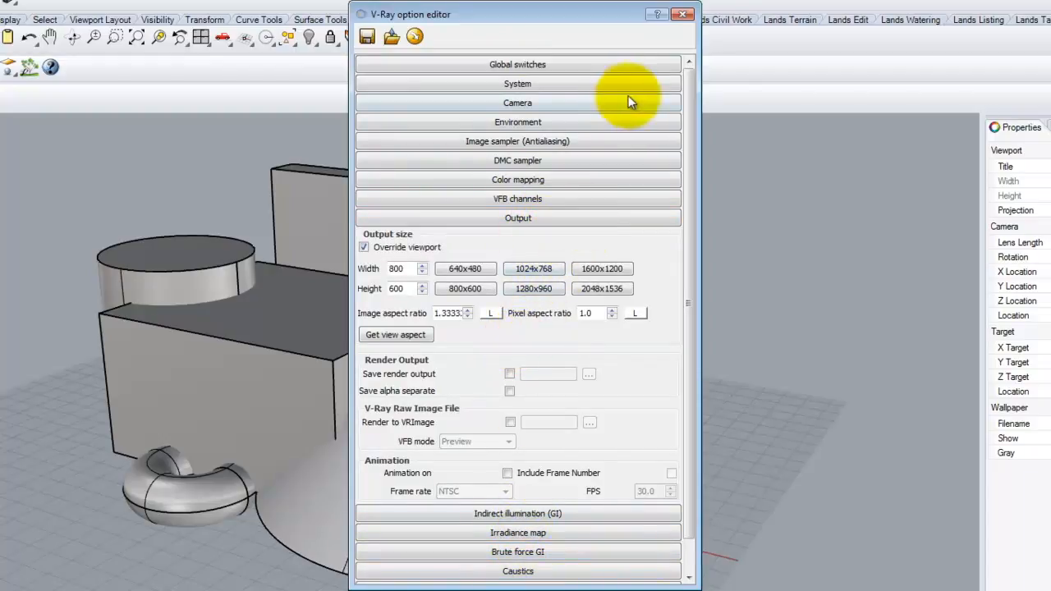
{"action": "left_click", "coordinate": [598, 66]}
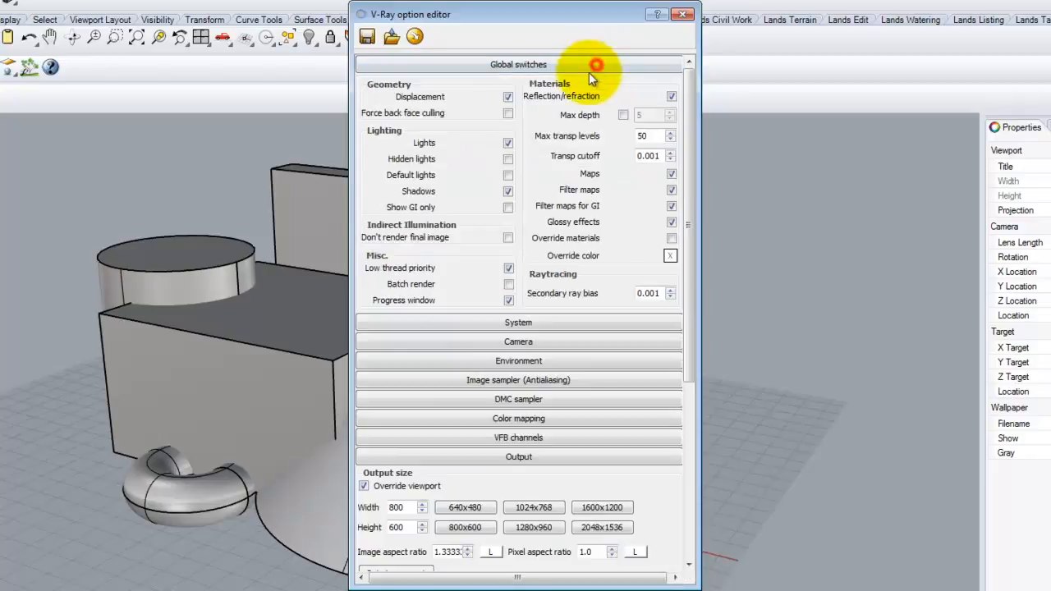
{"action": "left_click", "coordinate": [561, 322]}
{"action": "left_click", "coordinate": [547, 524]}
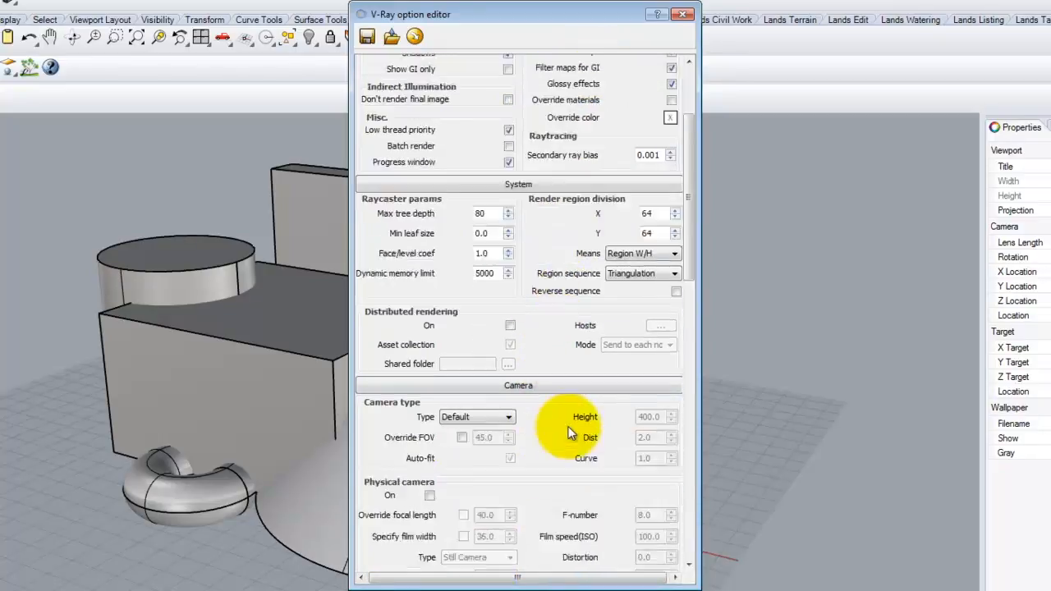
Step: Collapse the Output, Camera and System sections and review the lighting, material and raytracing settings under Global switches
{"action": "scroll", "coordinate": [564, 410], "scroll_direction": "down", "scroll_amount": 10}
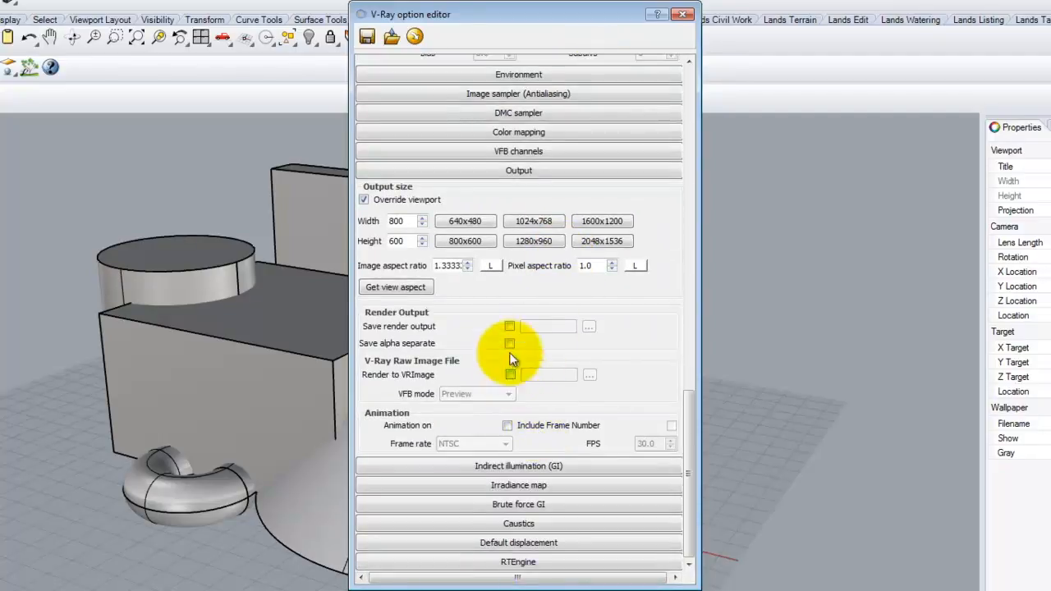
{"action": "left_click", "coordinate": [546, 171]}
{"action": "left_click", "coordinate": [532, 141]}
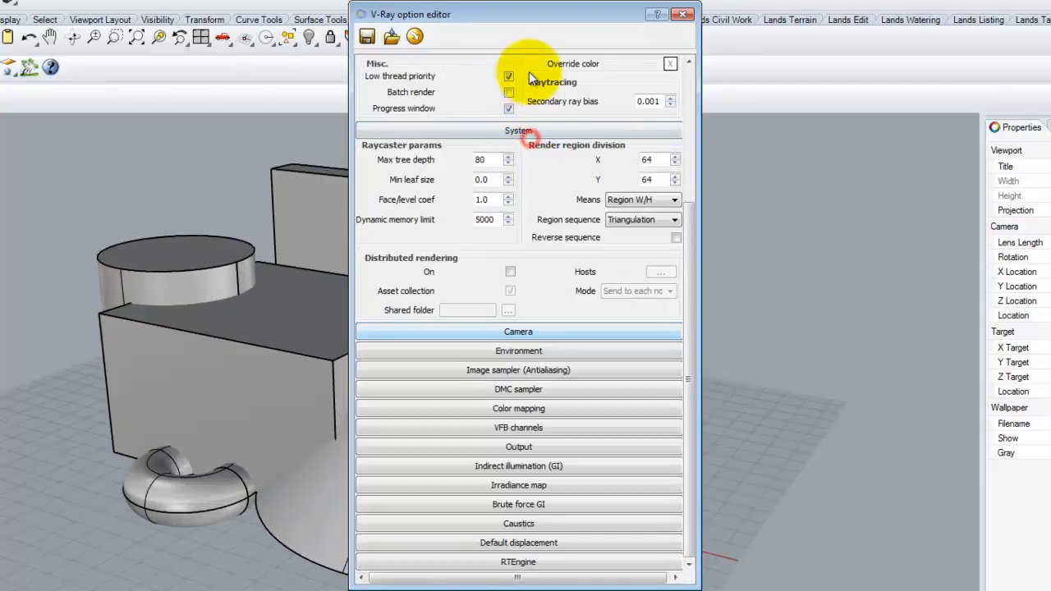
{"action": "left_click", "coordinate": [513, 129]}
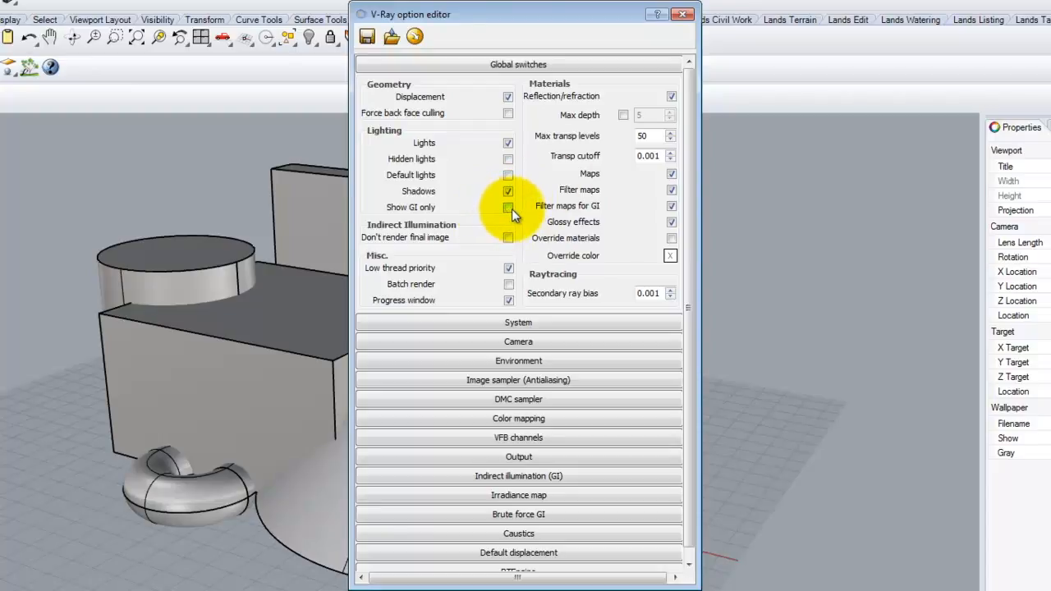
{"action": "mouse_move", "coordinate": [511, 209]}
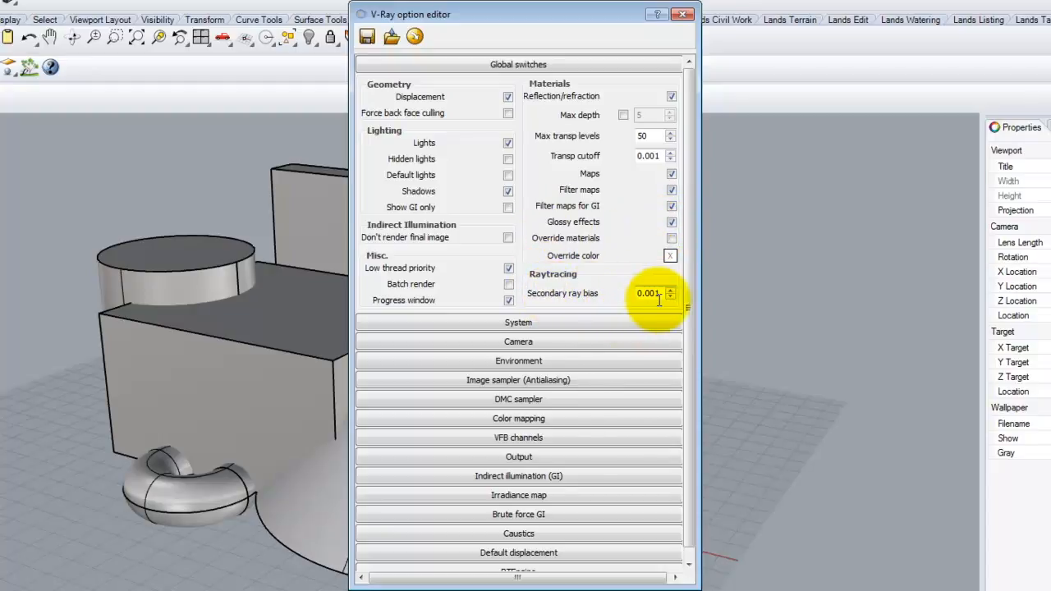
{"action": "mouse_move", "coordinate": [659, 301]}
{"action": "scroll", "coordinate": [692, 254], "scroll_direction": "down", "scroll_amount": 1}
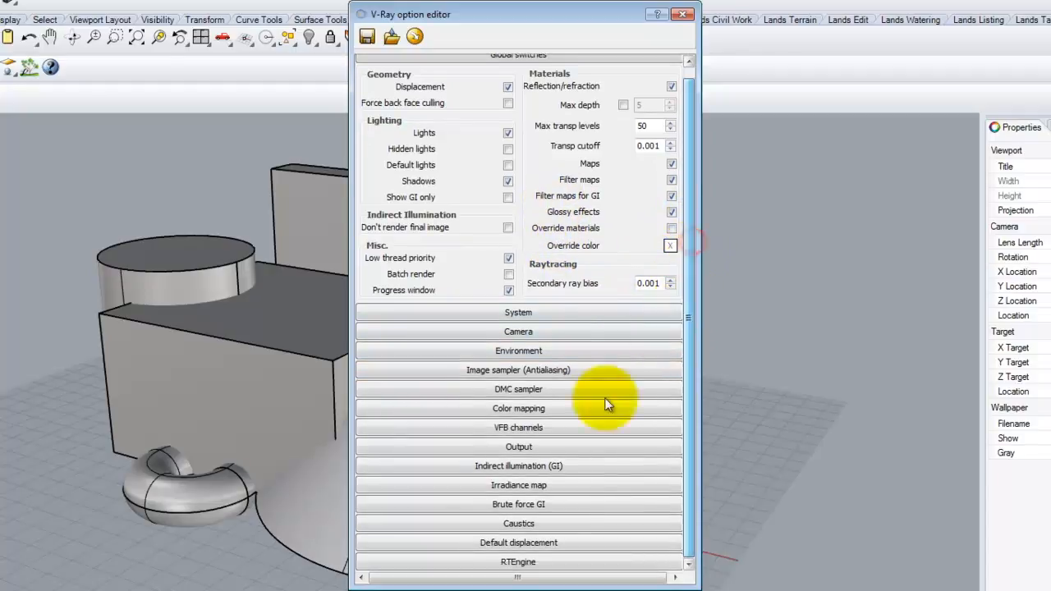
Step: Expand the Caustics section to examine its settings, collapse it again, and close the V-Ray option editor
{"action": "left_click", "coordinate": [539, 528]}
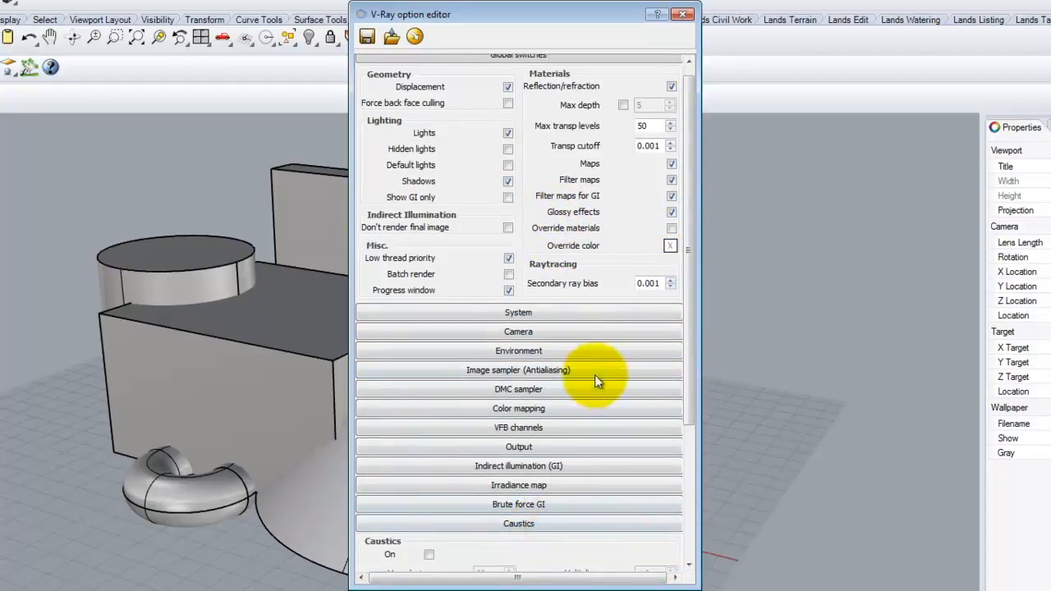
{"action": "scroll", "coordinate": [595, 374], "scroll_direction": "down", "scroll_amount": 3}
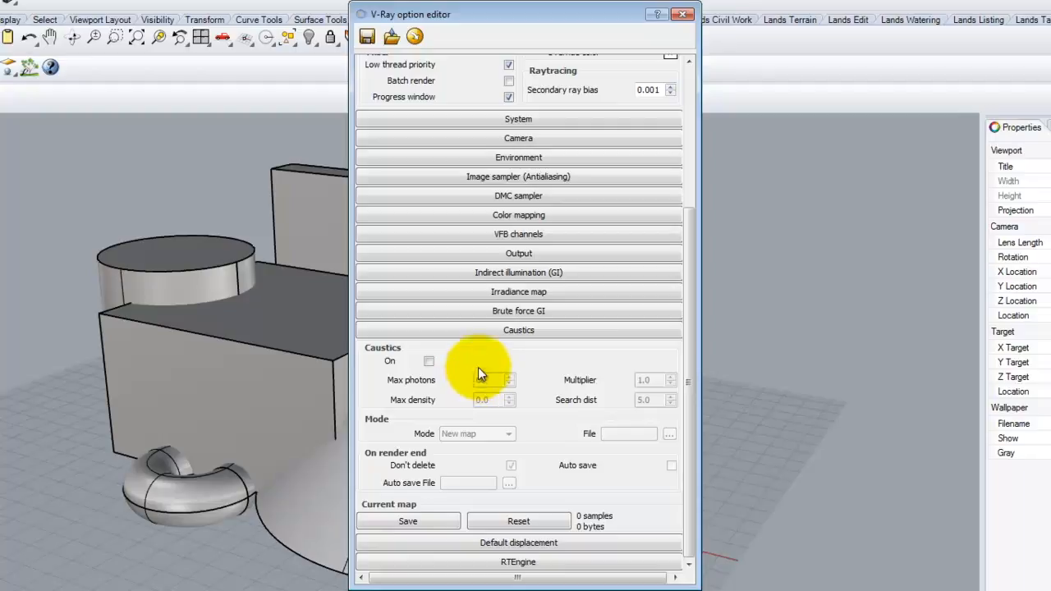
{"action": "left_click", "coordinate": [518, 332]}
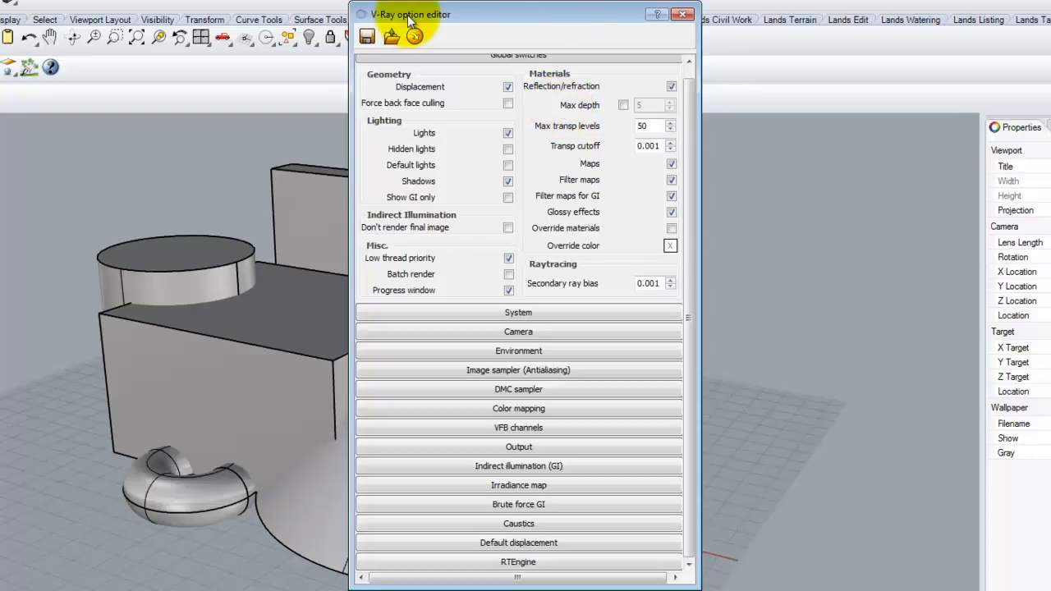
{"action": "left_click", "coordinate": [684, 15]}
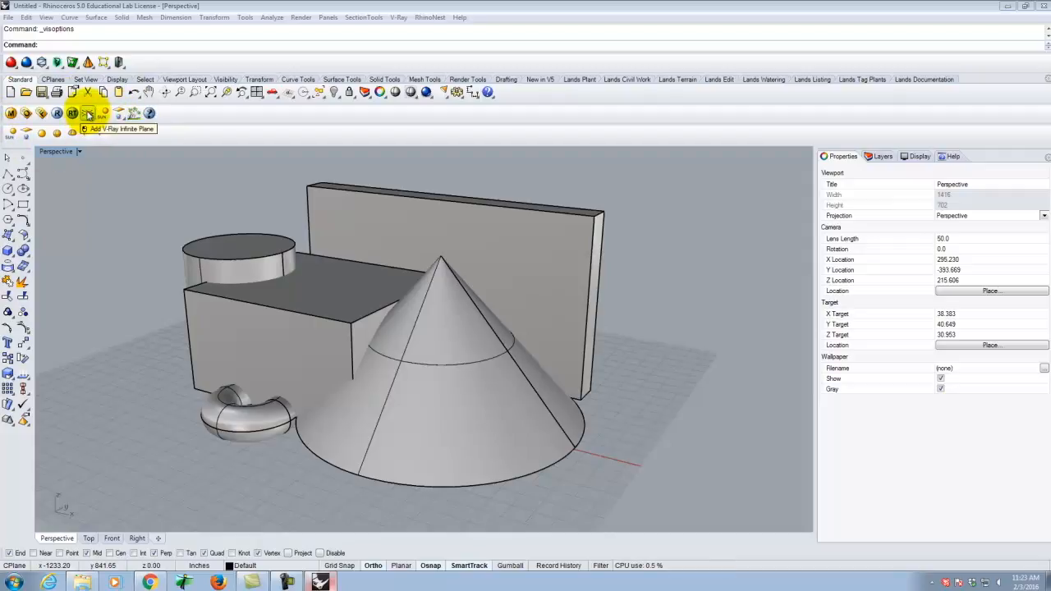
{"action": "type", "text": "is"}
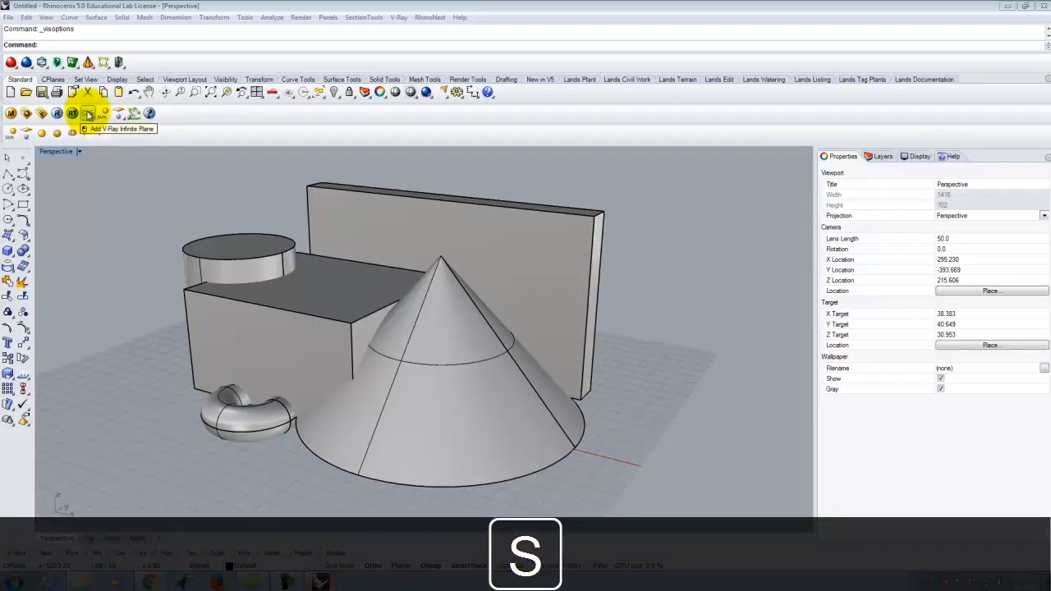
{"action": "left_click", "coordinate": [80, 46]}
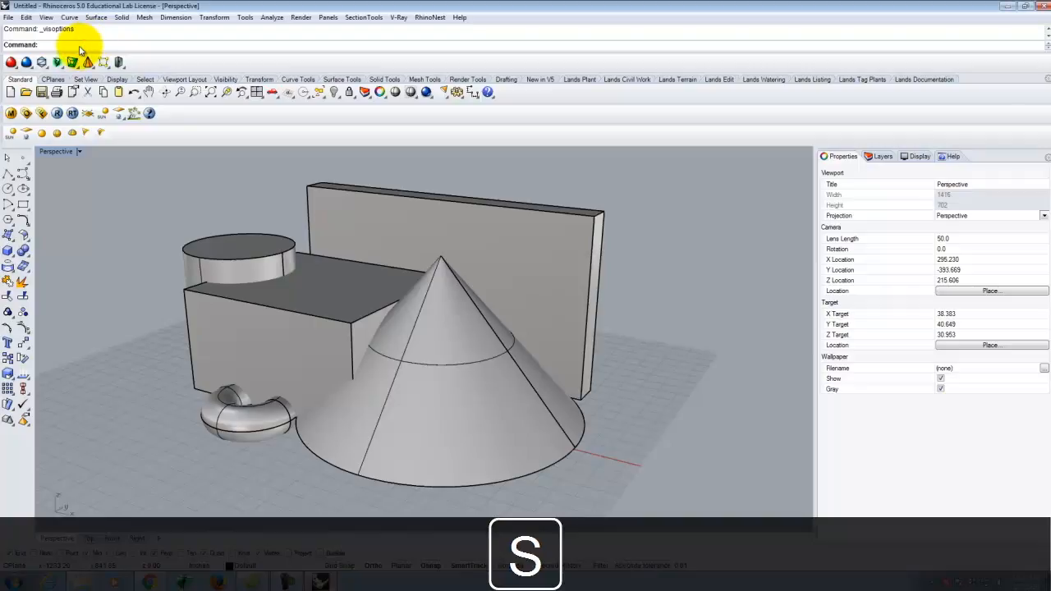
{"action": "type", "text": "visInf"}
{"action": "type", "text": "initePlane"}
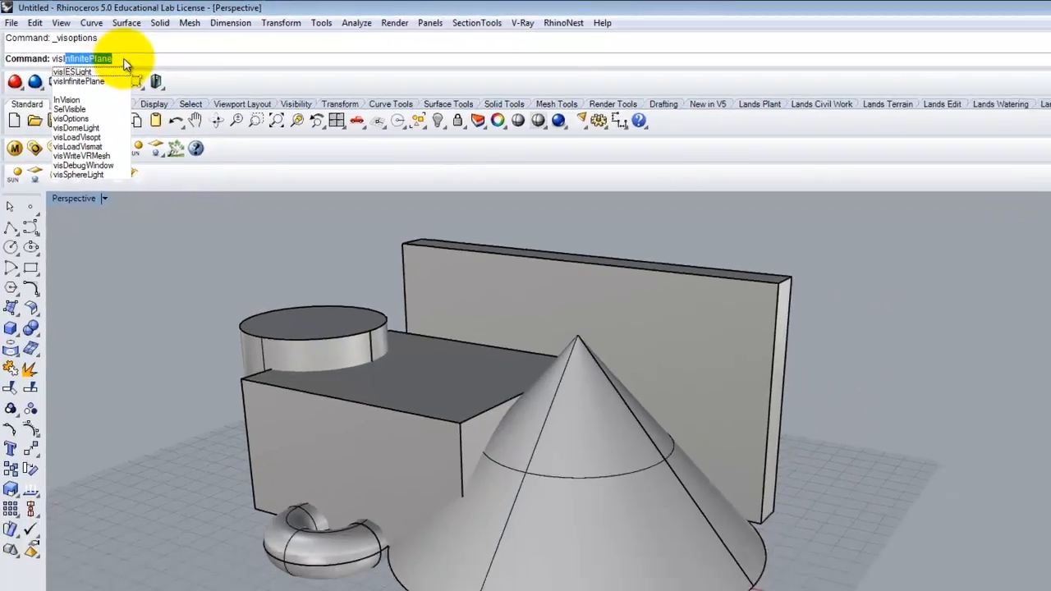
{"action": "left_click", "coordinate": [141, 66]}
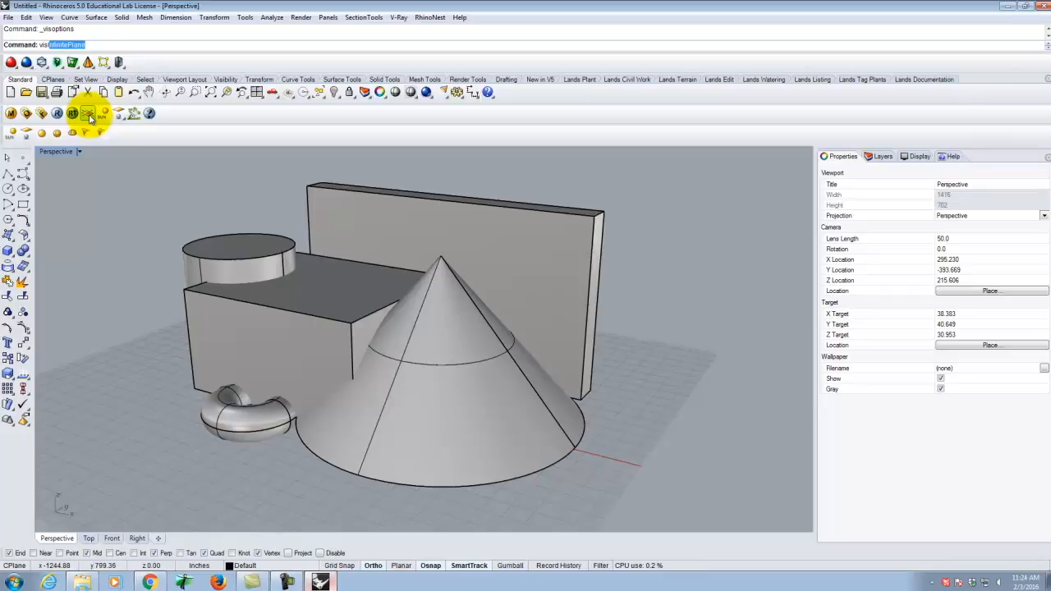
{"action": "key", "text": "Escape"}
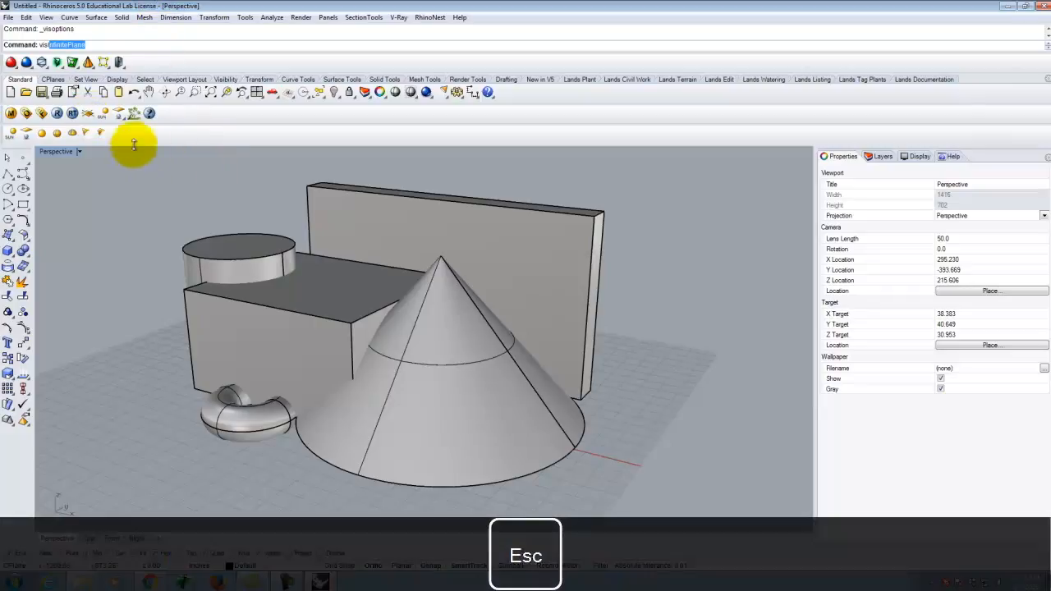
Step: Add a V-Ray infinite plane beneath the solids and view its full extent in the Perspective viewport
{"action": "left_click", "coordinate": [87, 113]}
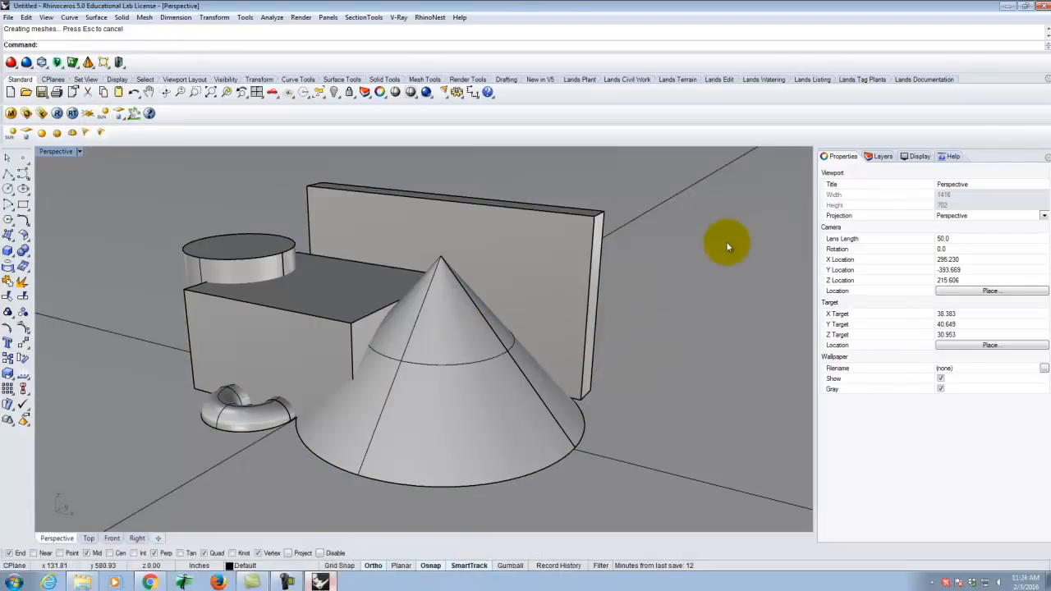
{"action": "scroll", "coordinate": [620, 260], "scroll_direction": "down", "scroll_amount": 15}
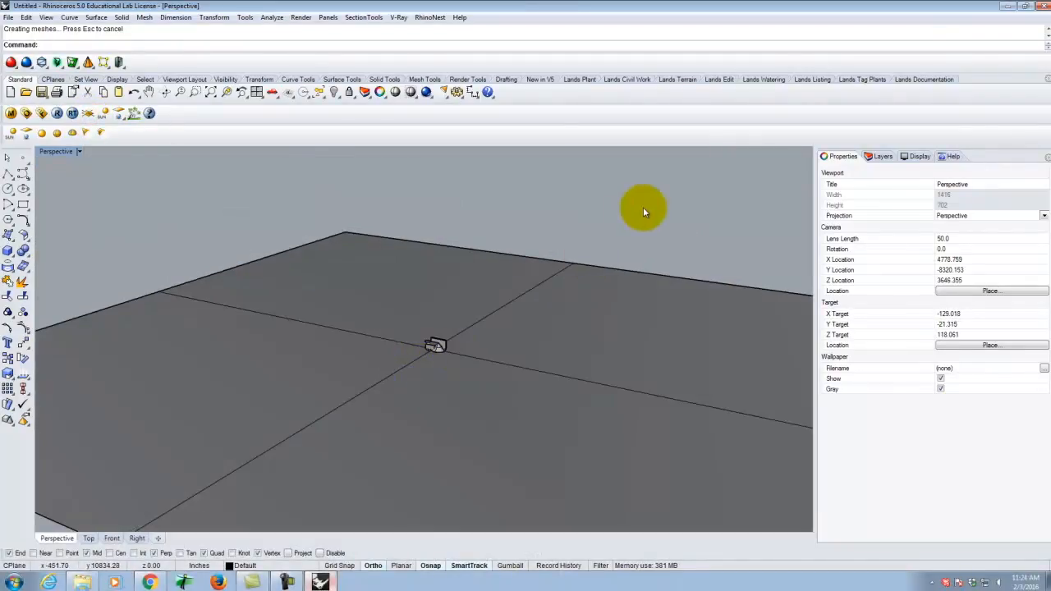
{"action": "scroll", "coordinate": [646, 360], "scroll_direction": "up", "scroll_amount": 2}
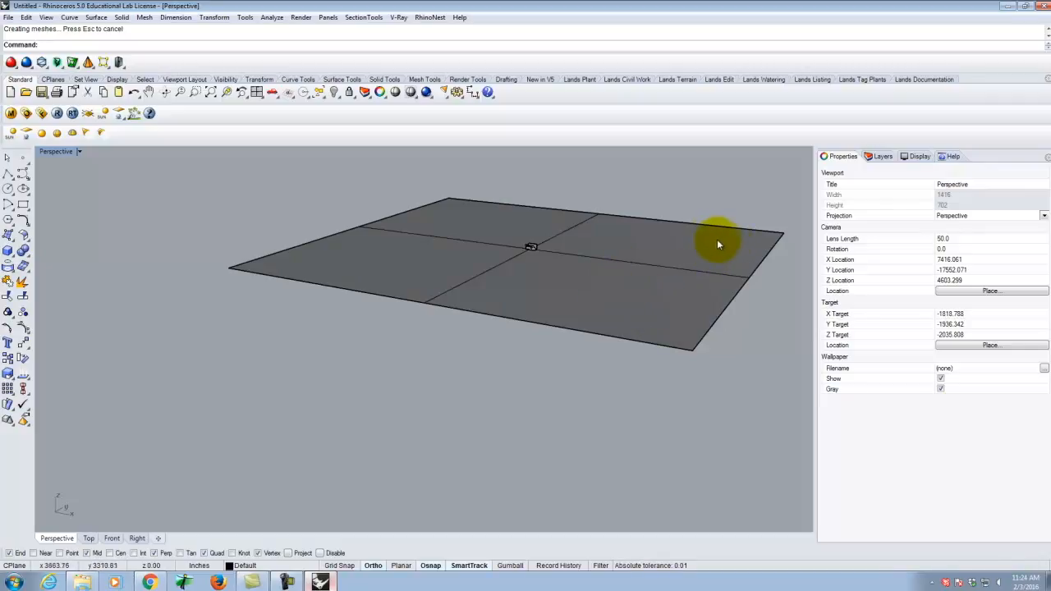
Step: Select the V-Ray infinite plane and move it to Layer 05
{"action": "scroll", "coordinate": [620, 235], "scroll_direction": "up", "scroll_amount": 4}
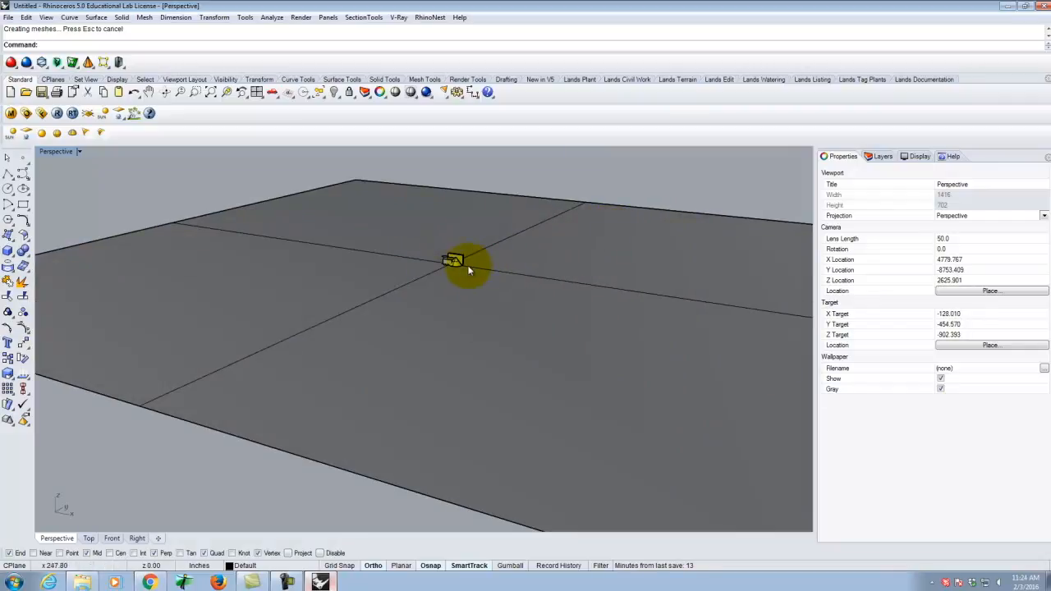
{"action": "left_click", "coordinate": [570, 283]}
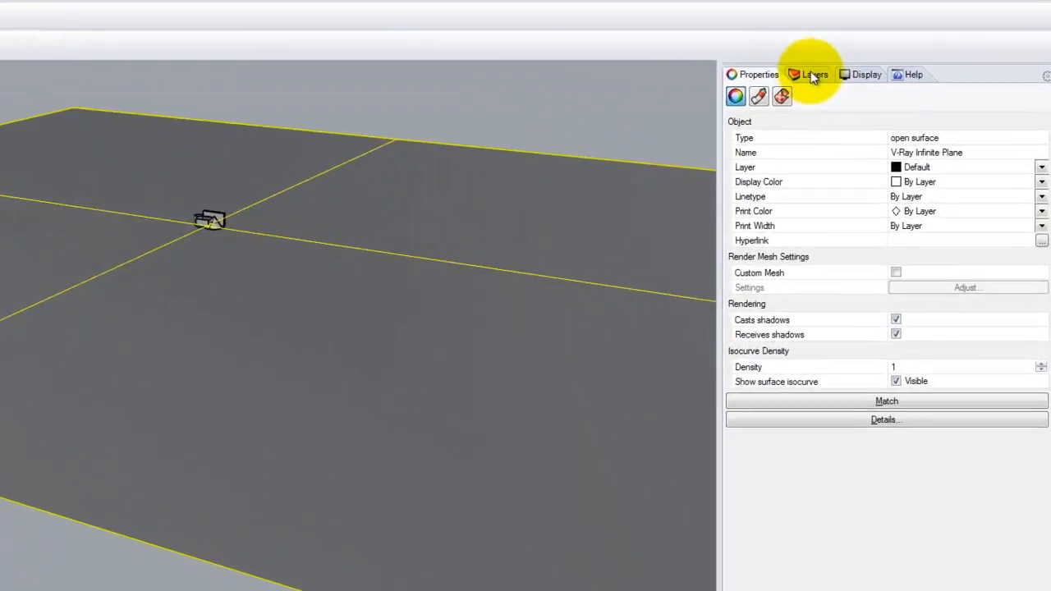
{"action": "left_click", "coordinate": [879, 155]}
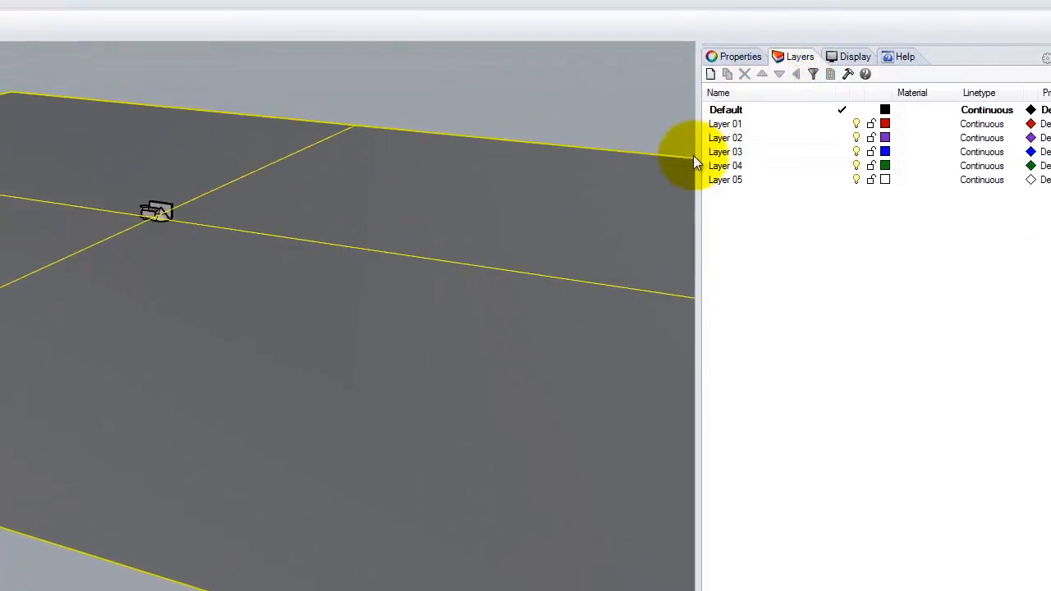
{"action": "right_click", "coordinate": [730, 181]}
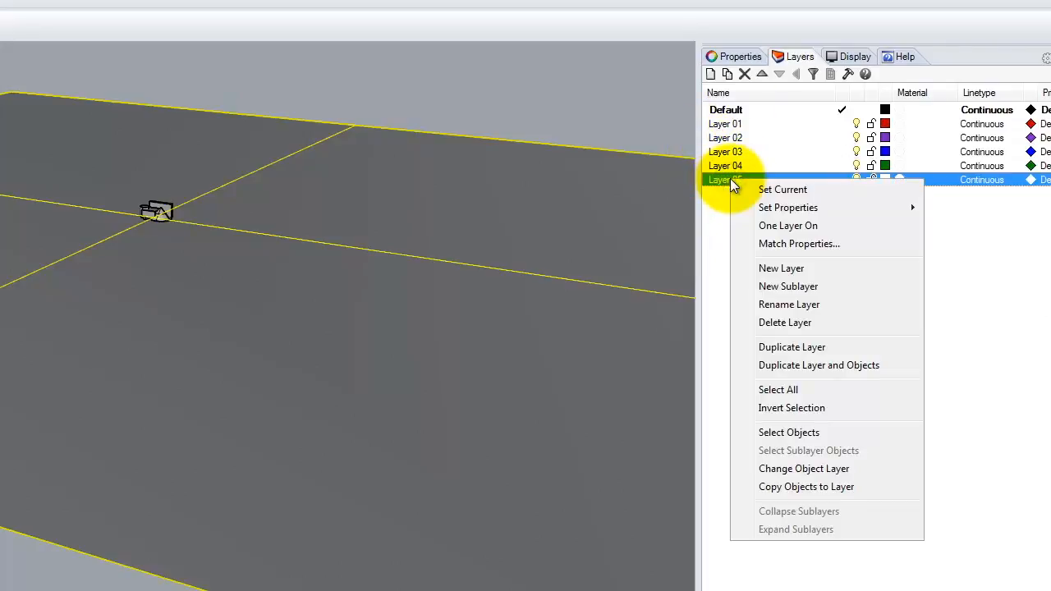
{"action": "left_click", "coordinate": [805, 469]}
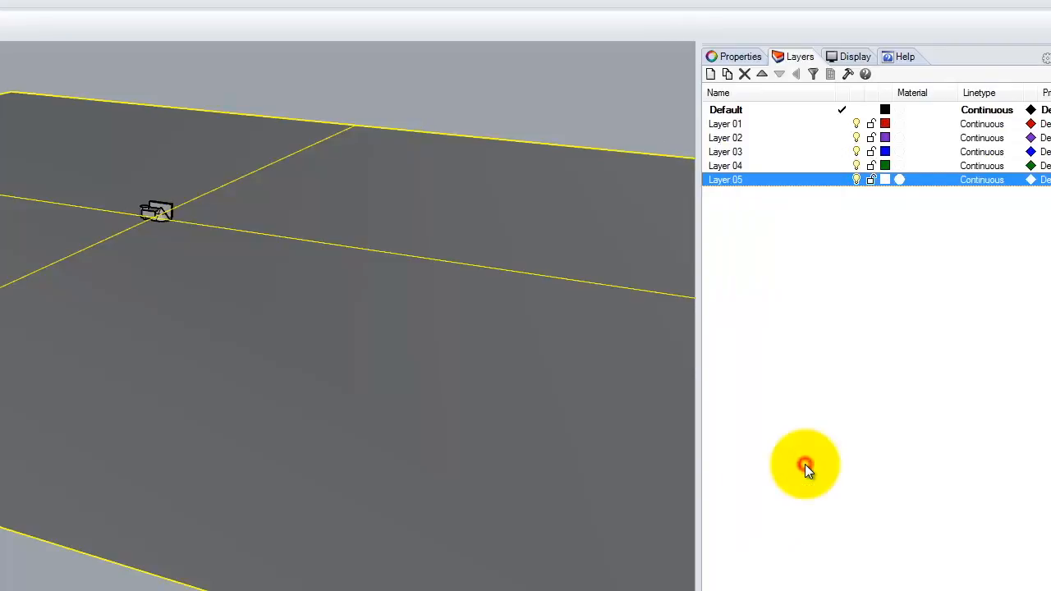
Step: Toggle the visibility of Layer 05 off and on, and rename the layer "Infinite Plane"
{"action": "left_click", "coordinate": [856, 180]}
{"action": "left_click", "coordinate": [856, 180]}
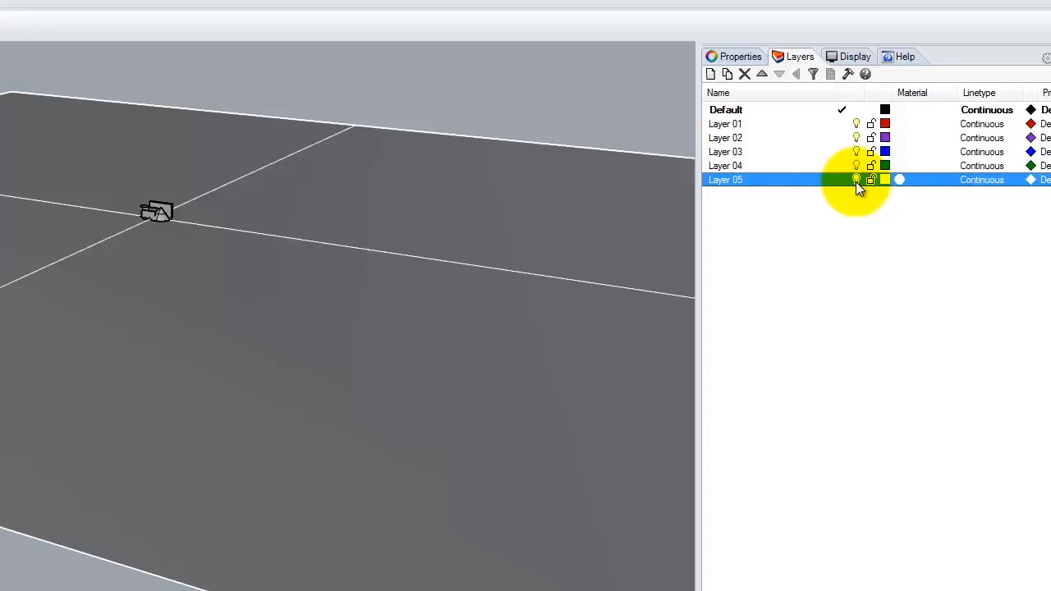
{"action": "left_click", "coordinate": [727, 179]}
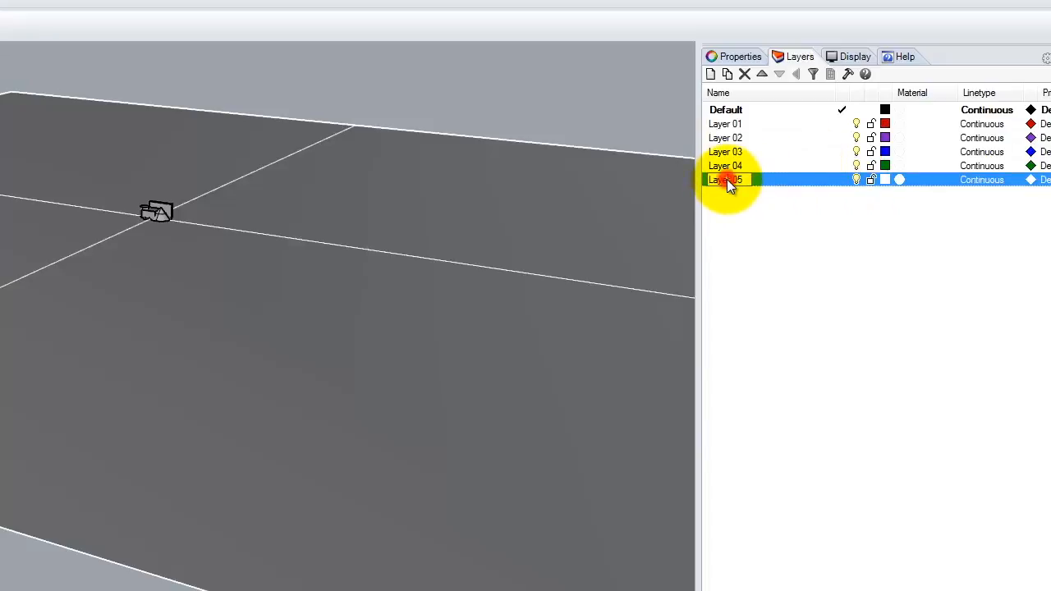
{"action": "type", "text": "Infinite "}
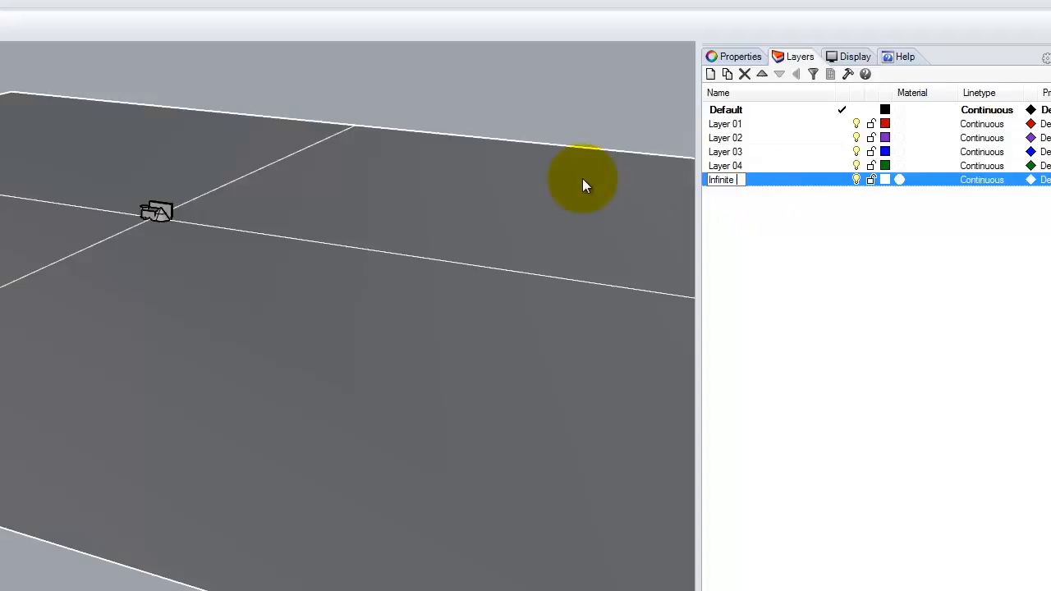
{"action": "type", "text": "Plane"}
{"action": "key", "text": "Return"}
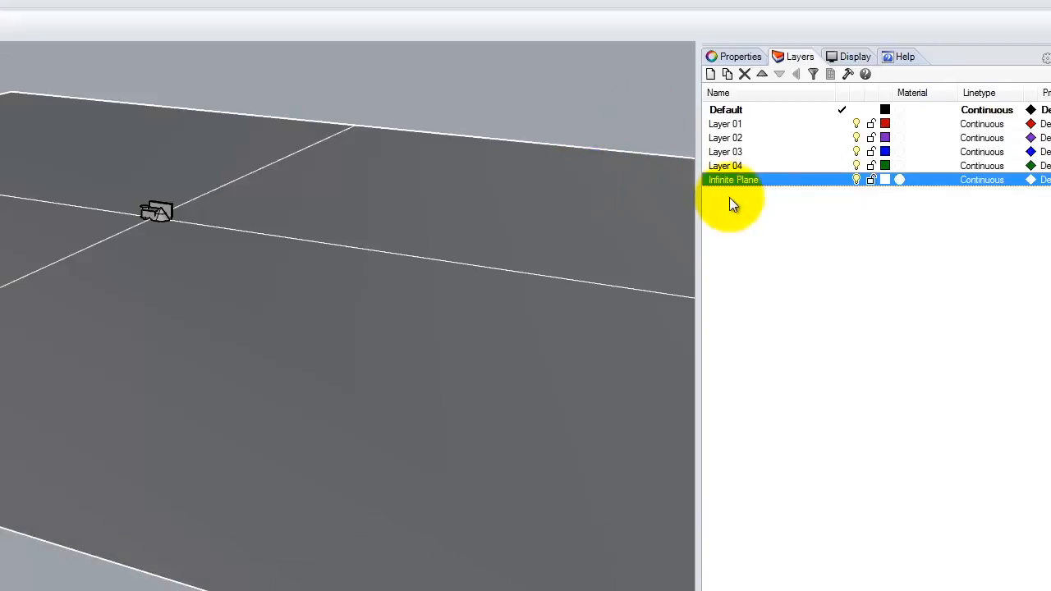
Step: Nest the Infinite Plane layer under Layer 04, make Layer 04 current and rename it "Master Site"
{"action": "left_click_drag", "start_coordinate": [728, 180], "coordinate": [734, 167]}
{"action": "double_click", "coordinate": [733, 166]}
{"action": "left_click", "coordinate": [735, 167]}
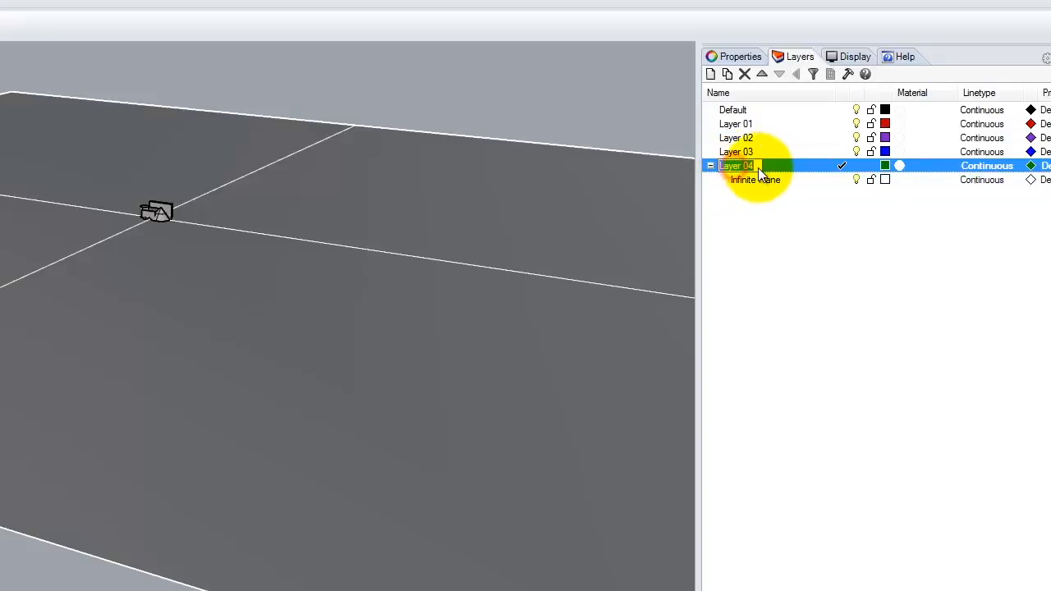
{"action": "type", "text": "Master Si"}
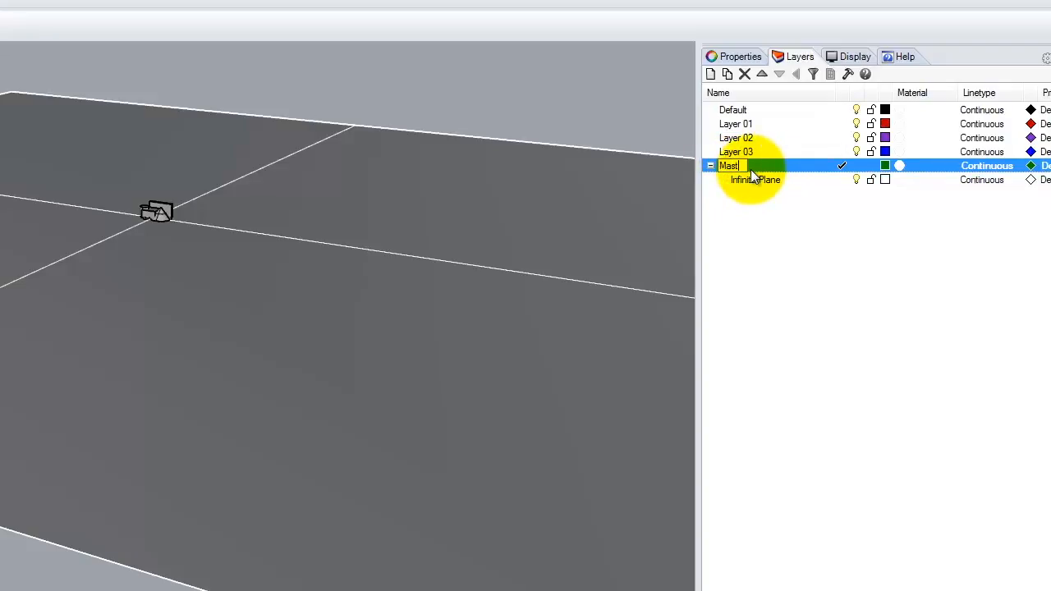
{"action": "type", "text": "te"}
{"action": "key", "text": "Return"}
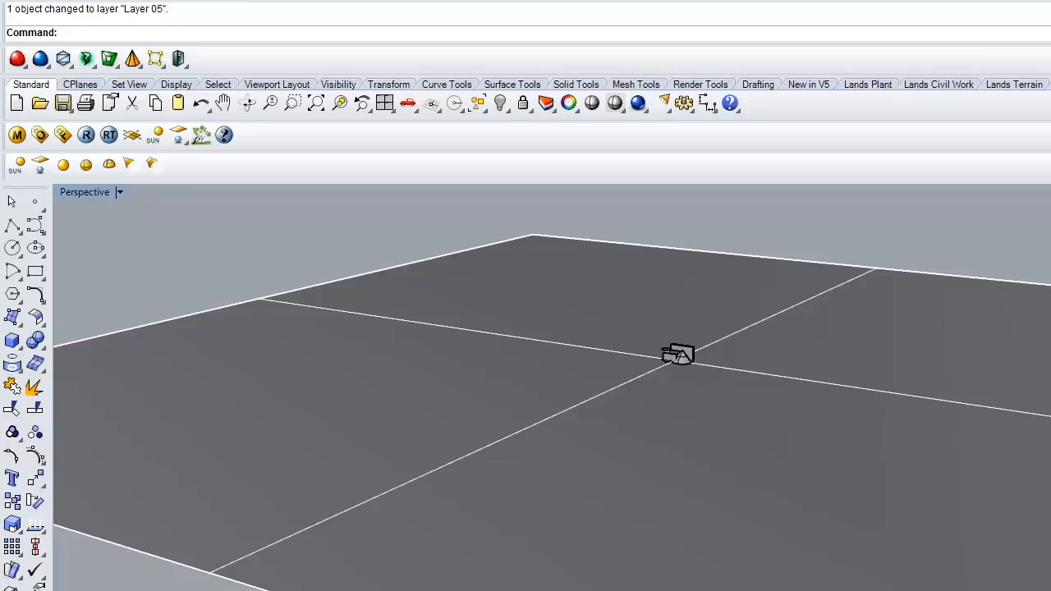
Step: Window-select the solids on the locked infinite plane to test the lock, and clear the selection
{"action": "left_click_drag", "start_coordinate": [835, 242], "coordinate": [645, 394]}
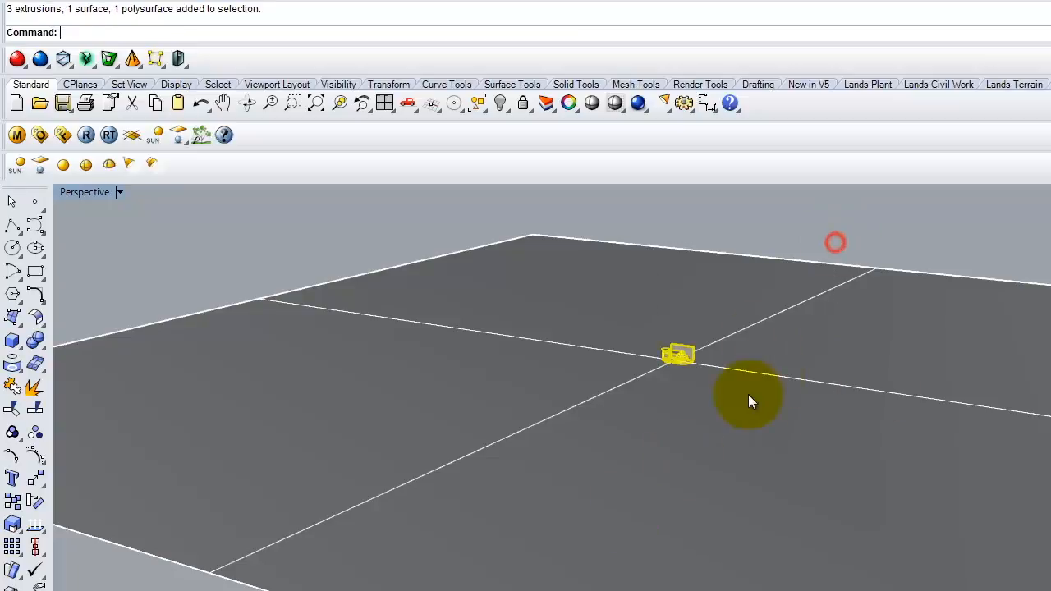
{"action": "left_click", "coordinate": [863, 302]}
{"action": "left_click", "coordinate": [906, 230]}
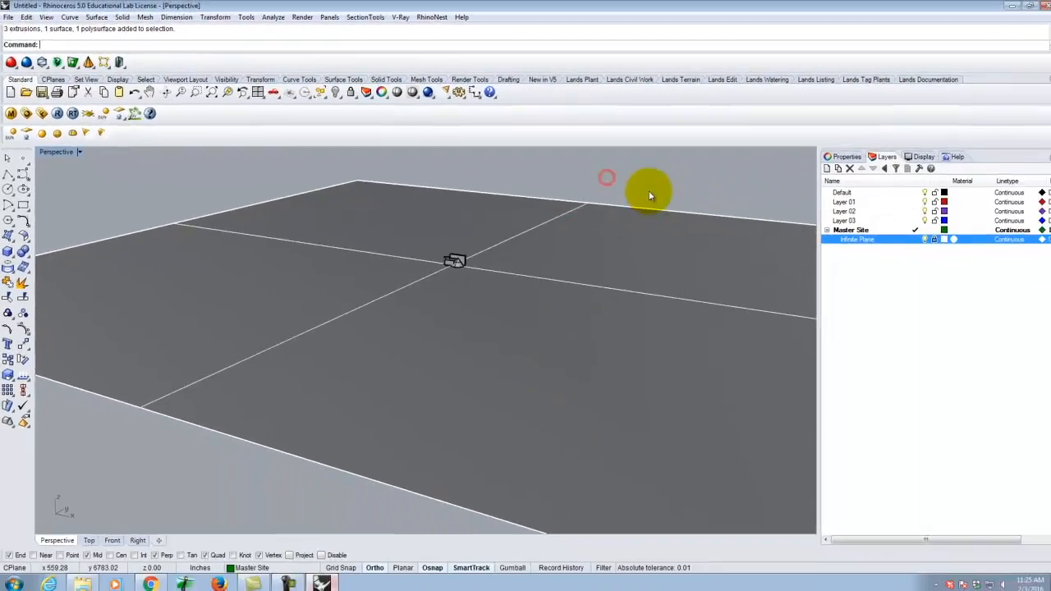
{"action": "left_click", "coordinate": [646, 190]}
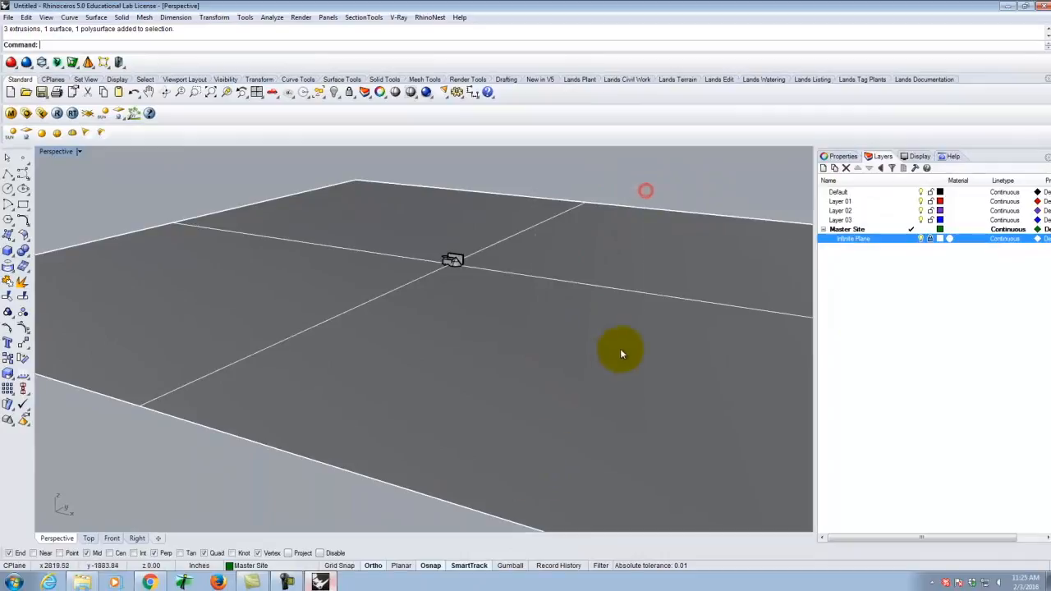
{"action": "left_click", "coordinate": [618, 350]}
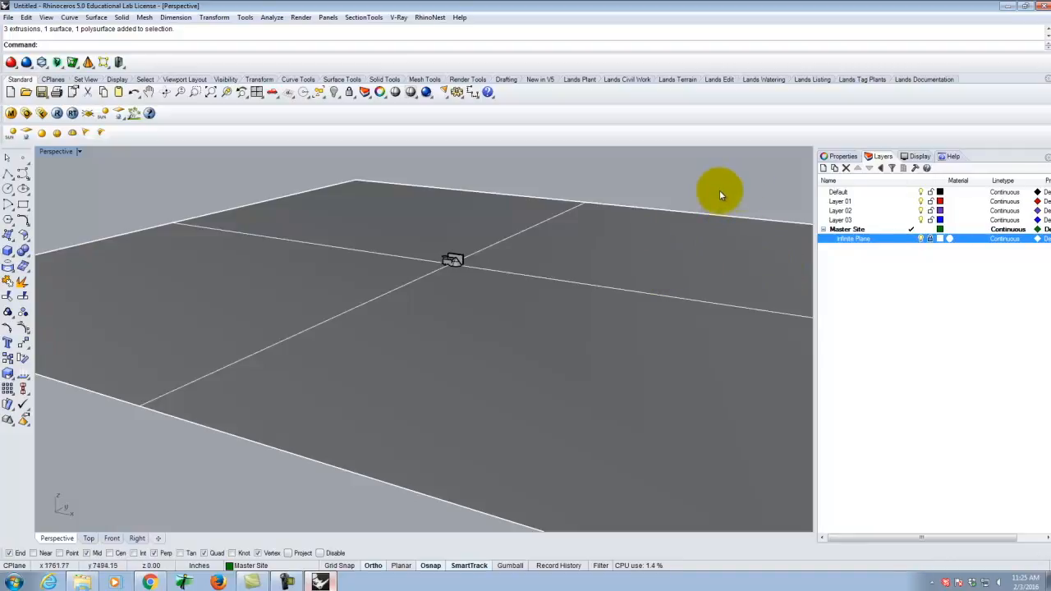
Step: Try moving the infinite plane with its layer unlocked, undo the move and relock the layer
{"action": "left_click", "coordinate": [931, 239]}
{"action": "scroll", "coordinate": [448, 254], "scroll_direction": "up", "scroll_amount": 20}
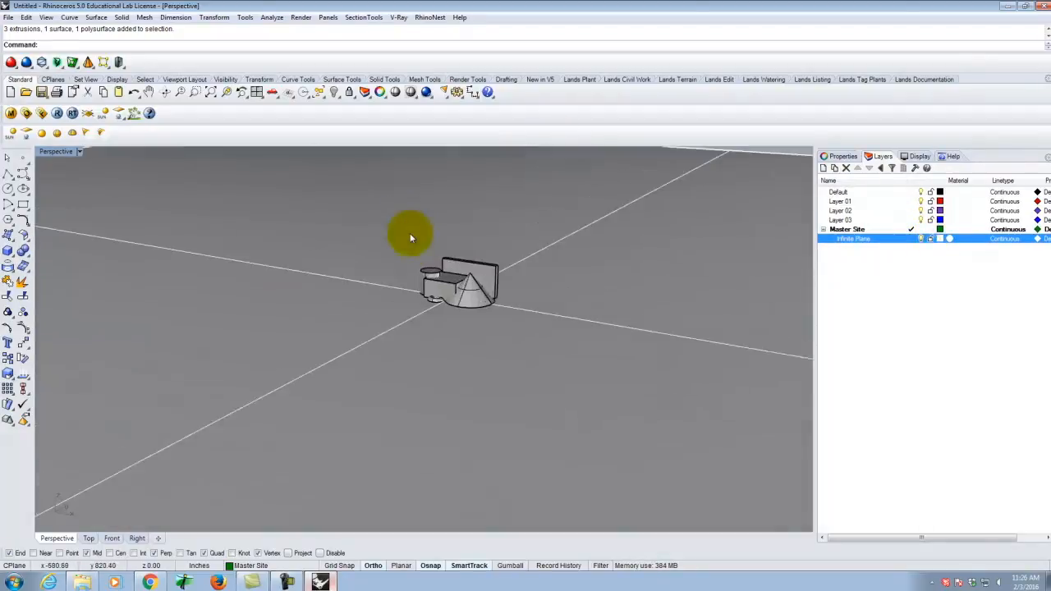
{"action": "left_click_drag", "start_coordinate": [599, 193], "coordinate": [622, 237]}
{"action": "key", "text": "ctrl+z"}
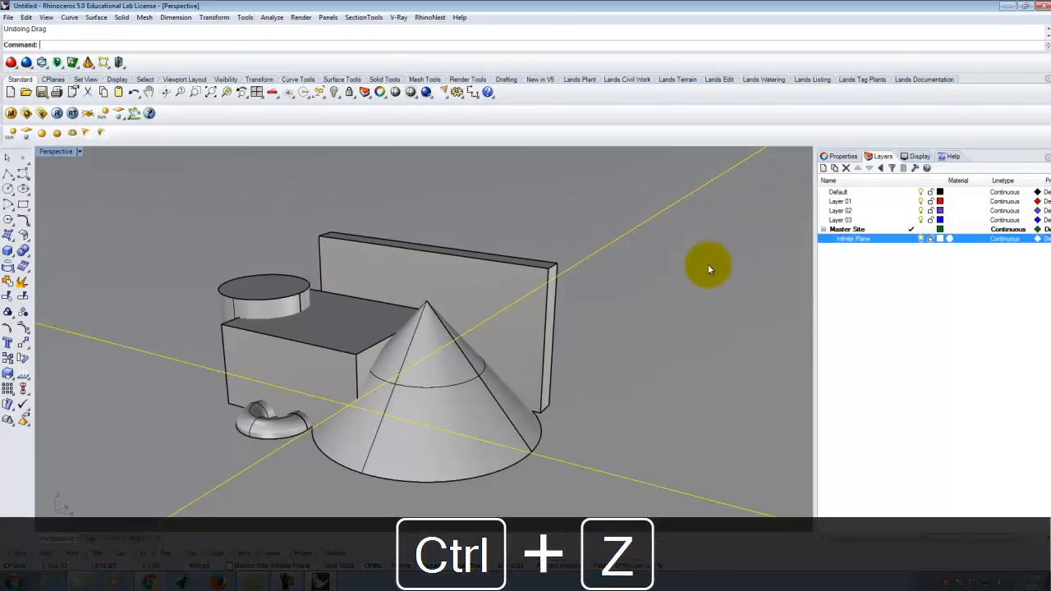
{"action": "left_click", "coordinate": [932, 238]}
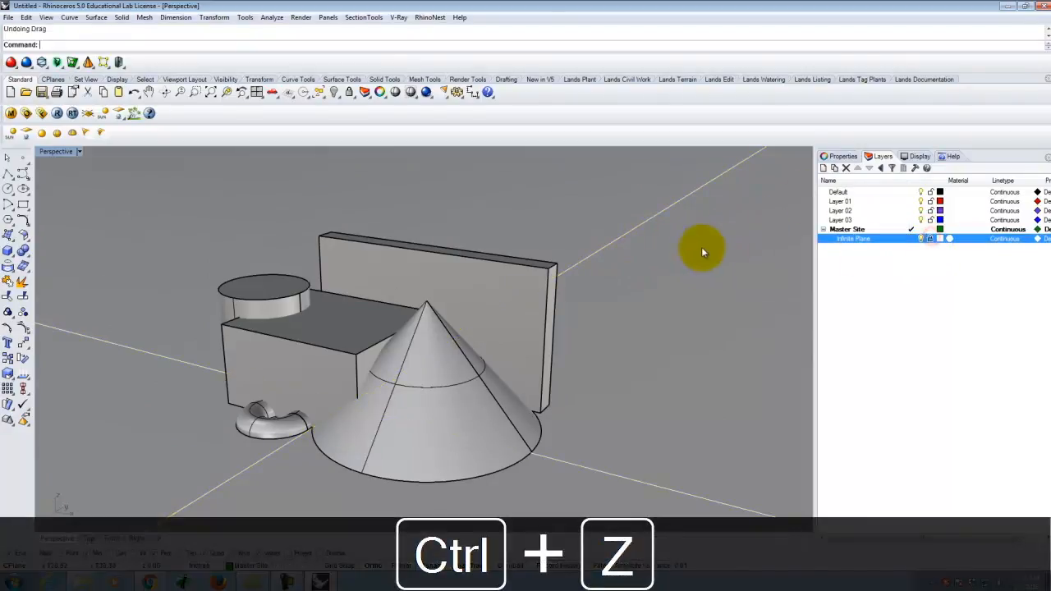
Step: Select all the solids together with a selection window and deselect them again
{"action": "left_click", "coordinate": [702, 245]}
{"action": "left_click", "coordinate": [715, 197]}
{"action": "left_click_drag", "start_coordinate": [699, 176], "coordinate": [196, 500]}
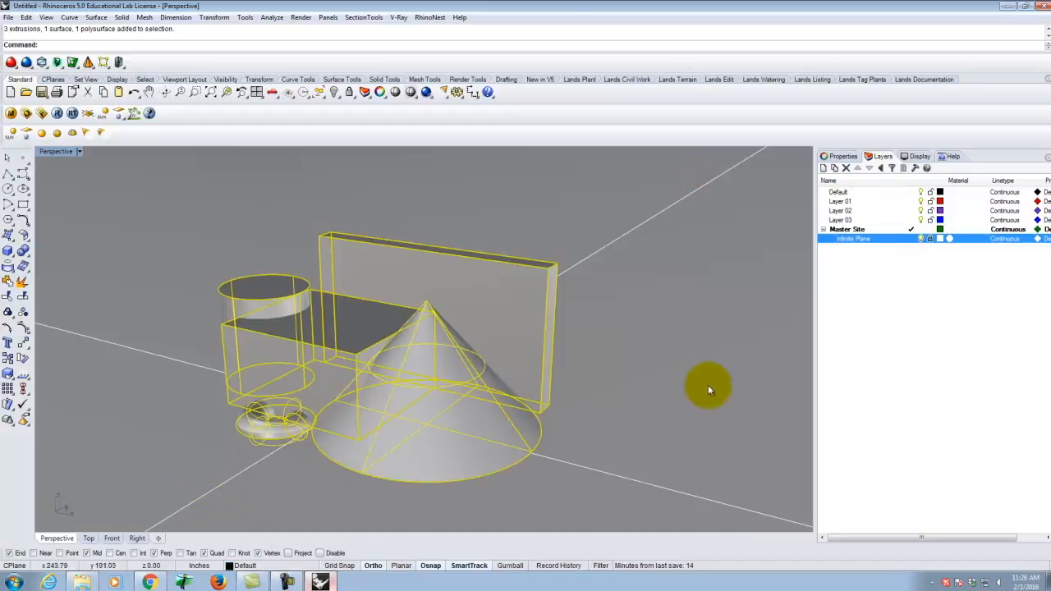
{"action": "left_click", "coordinate": [703, 253]}
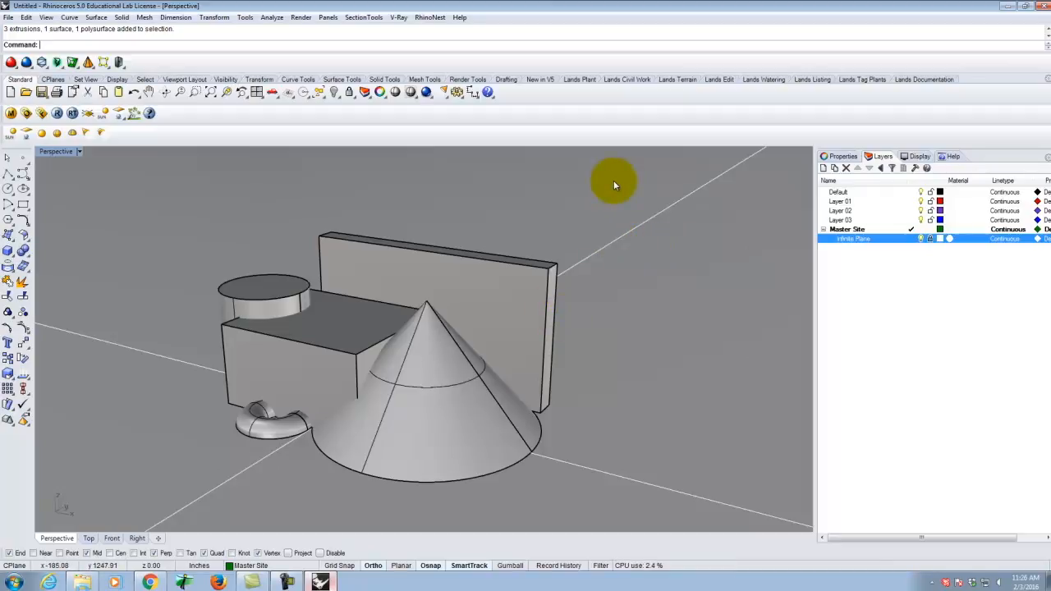
Step: Add a sublayer named "Directional Light" under Master Site and make it the current layer
{"action": "left_click", "coordinate": [846, 230]}
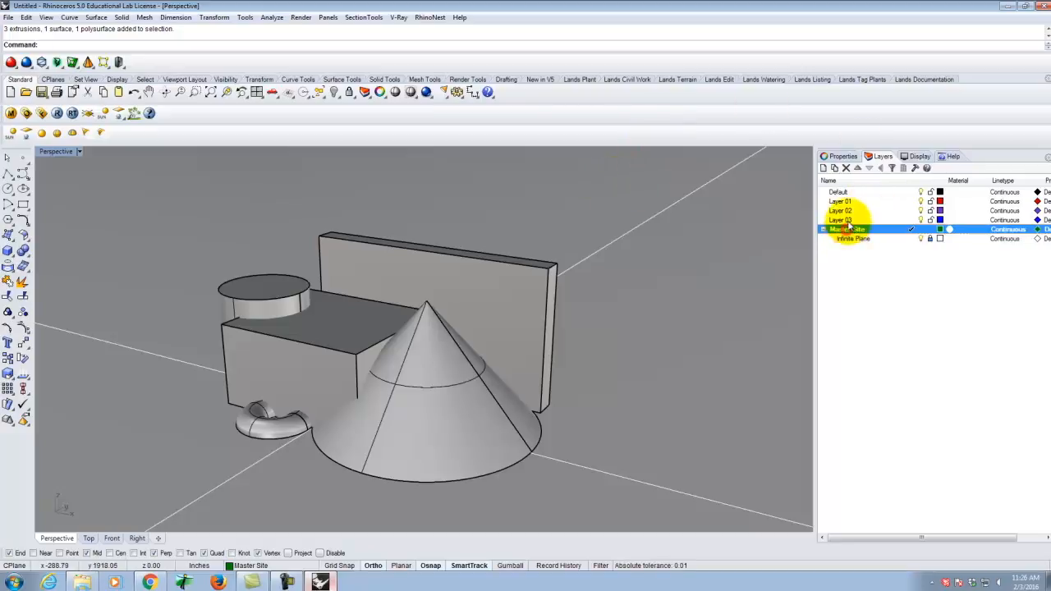
{"action": "left_click", "coordinate": [835, 170]}
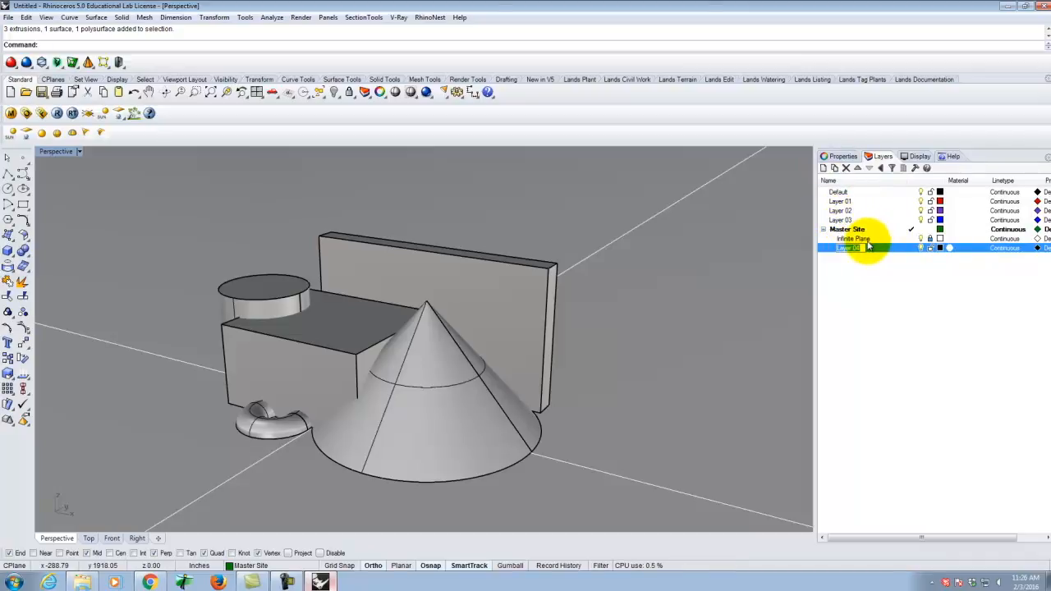
{"action": "type", "text": "Directional Light"}
{"action": "key", "text": "Return"}
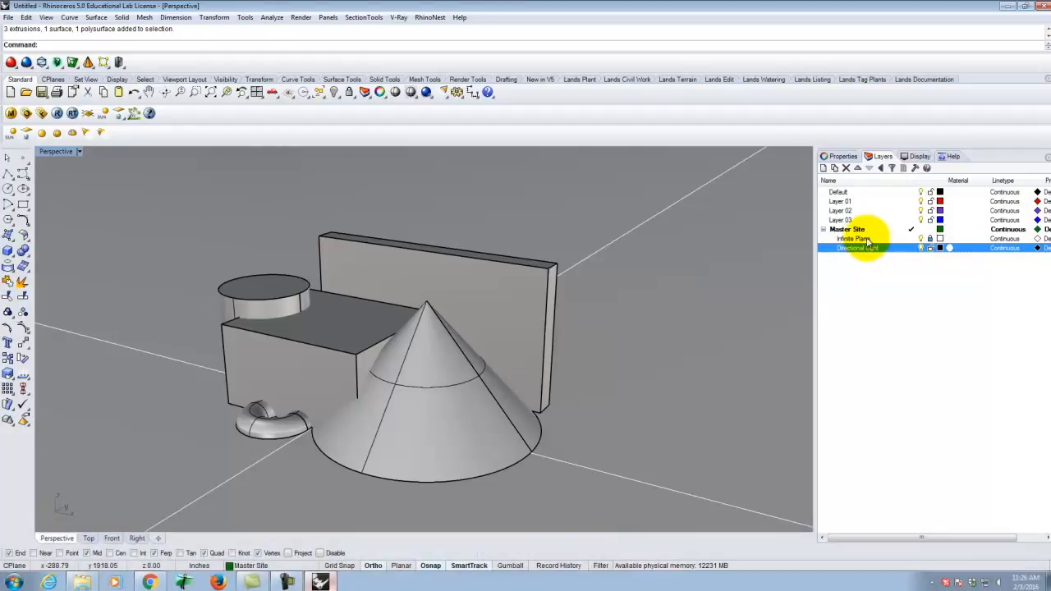
{"action": "left_click", "coordinate": [858, 231]}
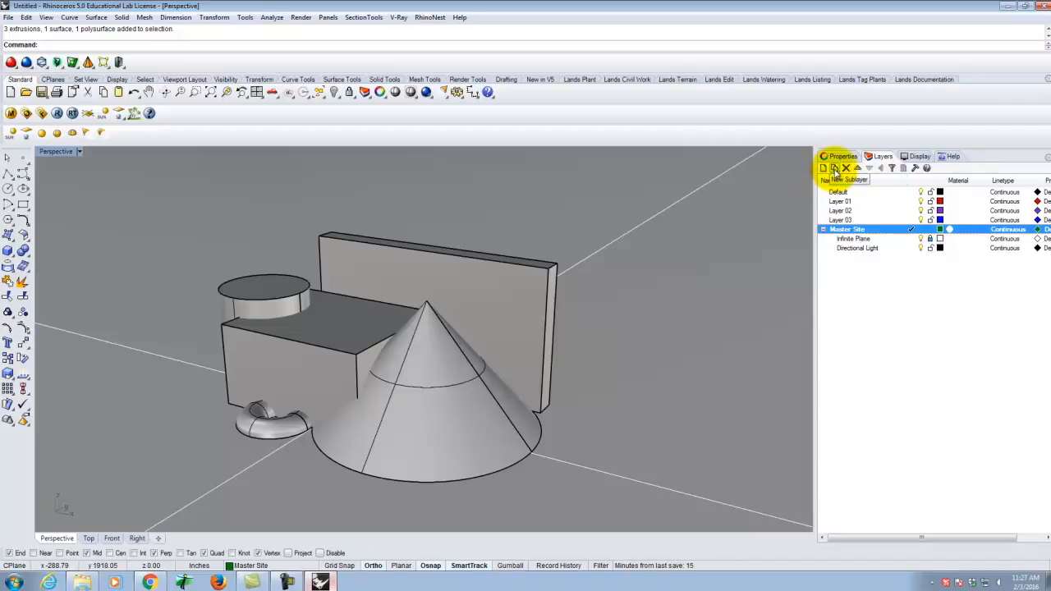
{"action": "left_click", "coordinate": [899, 312]}
{"action": "left_click", "coordinate": [869, 250]}
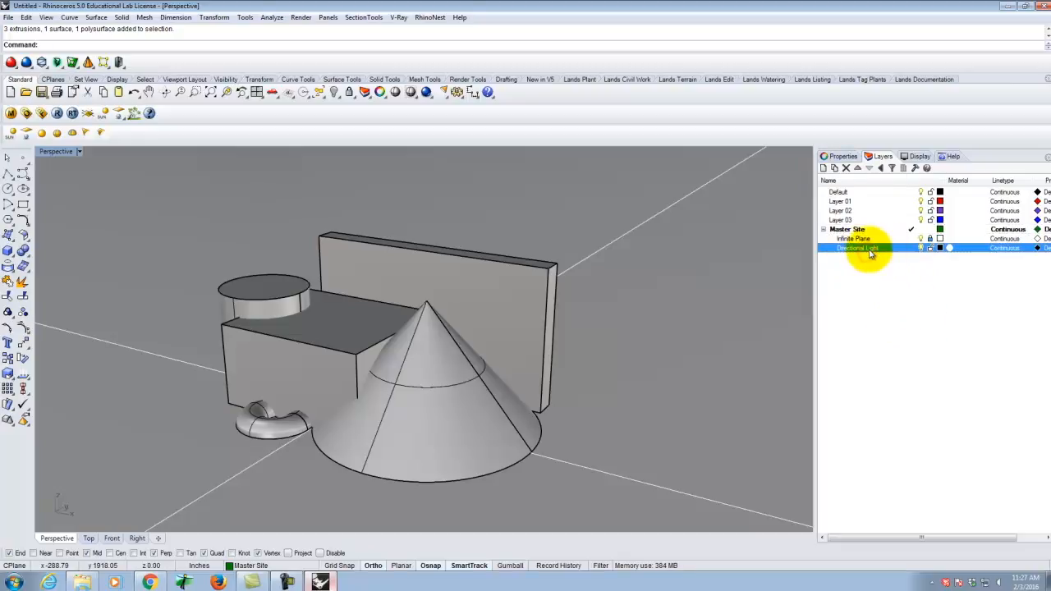
{"action": "left_click", "coordinate": [912, 249]}
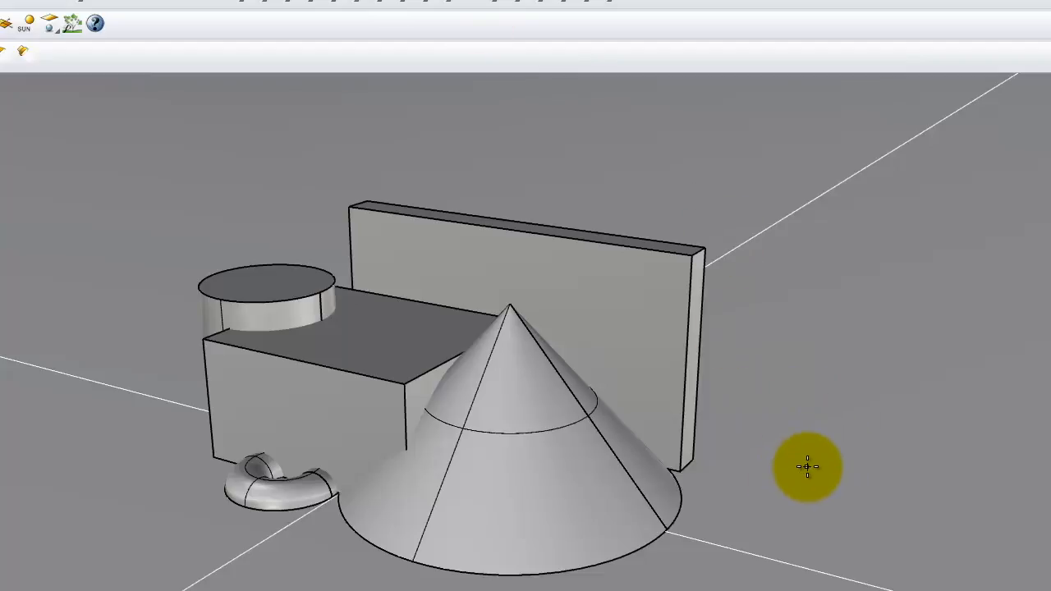
Step: Try placing a directional light on the ground beside the cone, and delete it
{"action": "left_click", "coordinate": [807, 466]}
{"action": "left_click", "coordinate": [903, 352]}
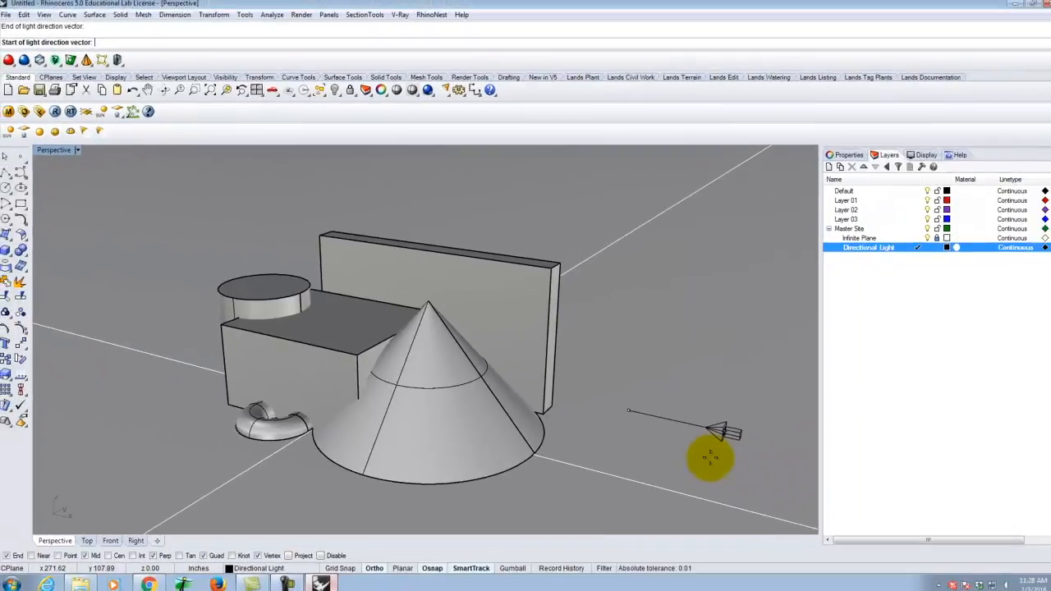
{"action": "left_click", "coordinate": [870, 507]}
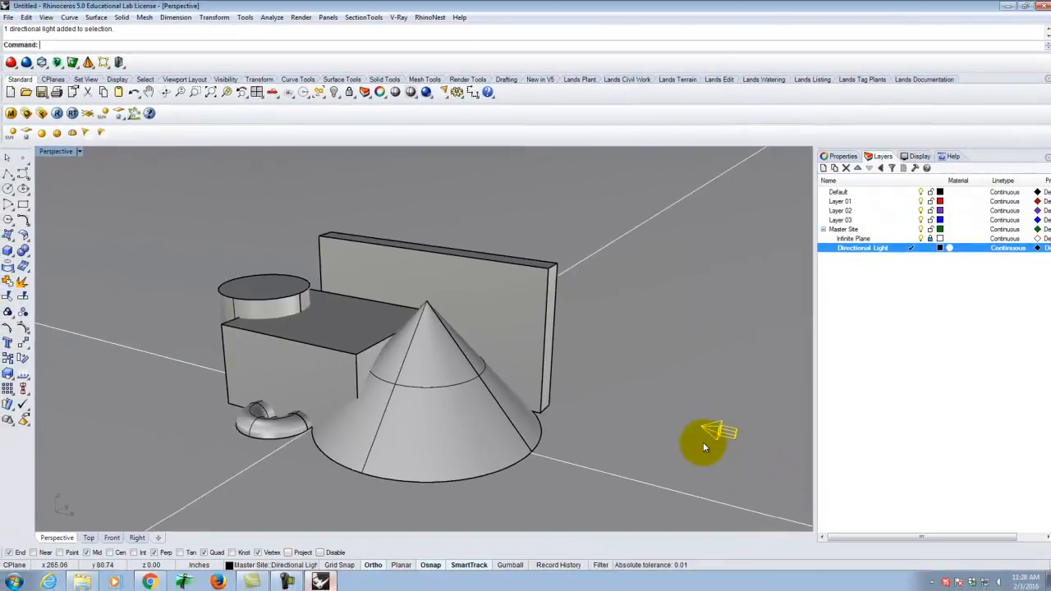
{"action": "key", "text": "Delete"}
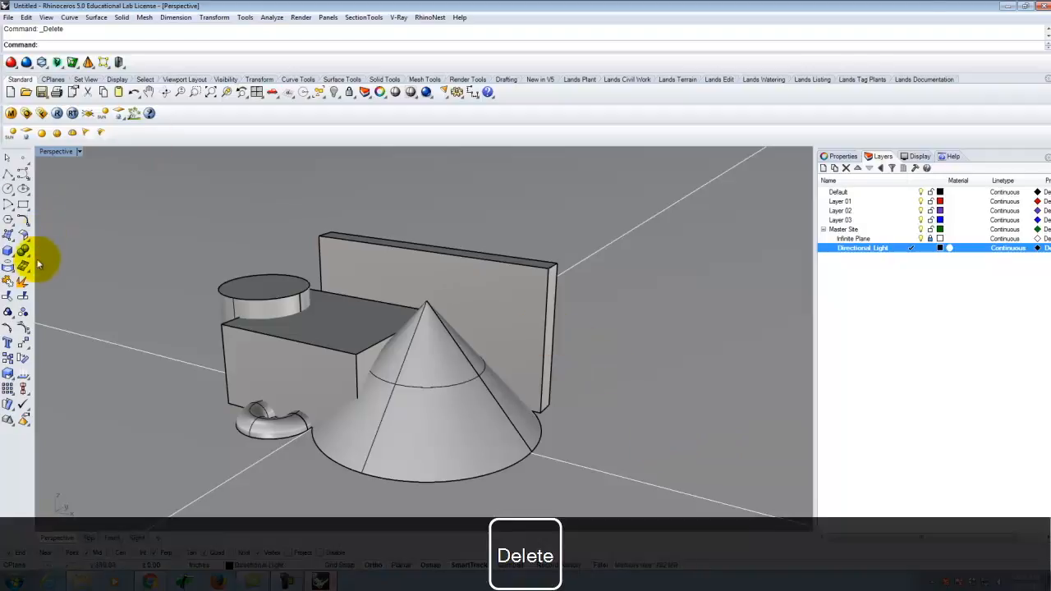
Step: Draw a box with a base of about 97 by 63 inches in front of the torus and the existing box
{"action": "left_click", "coordinate": [7, 252]}
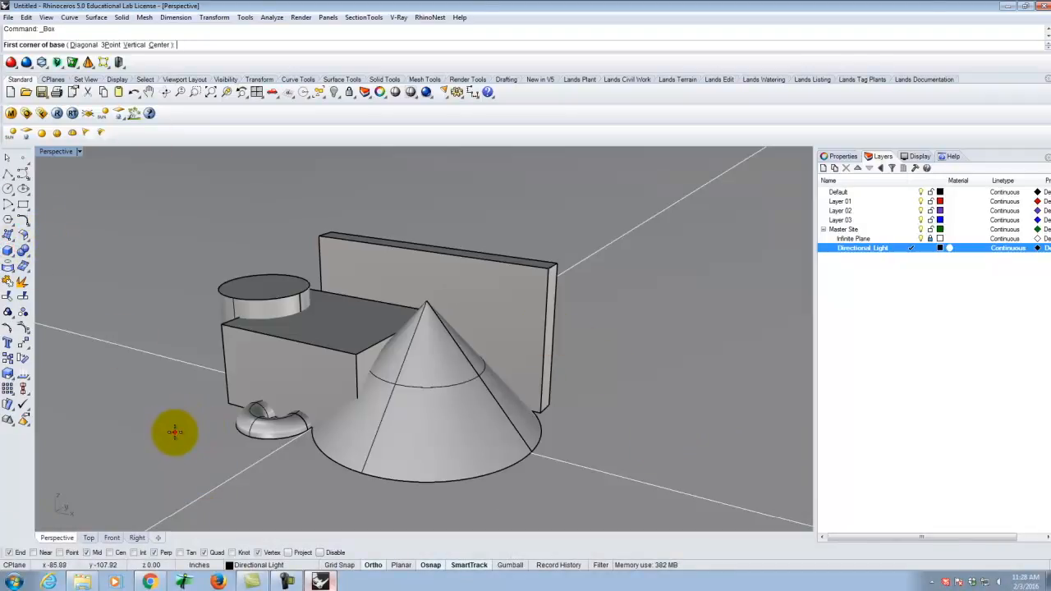
{"action": "left_click", "coordinate": [175, 431]}
{"action": "left_click", "coordinate": [208, 501]}
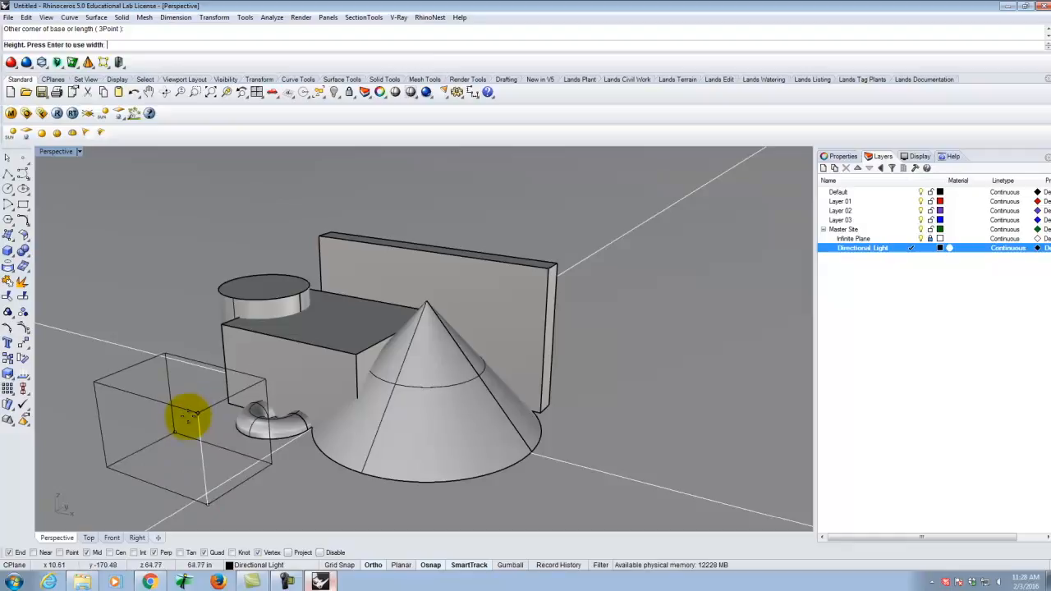
{"action": "left_click", "coordinate": [193, 432]}
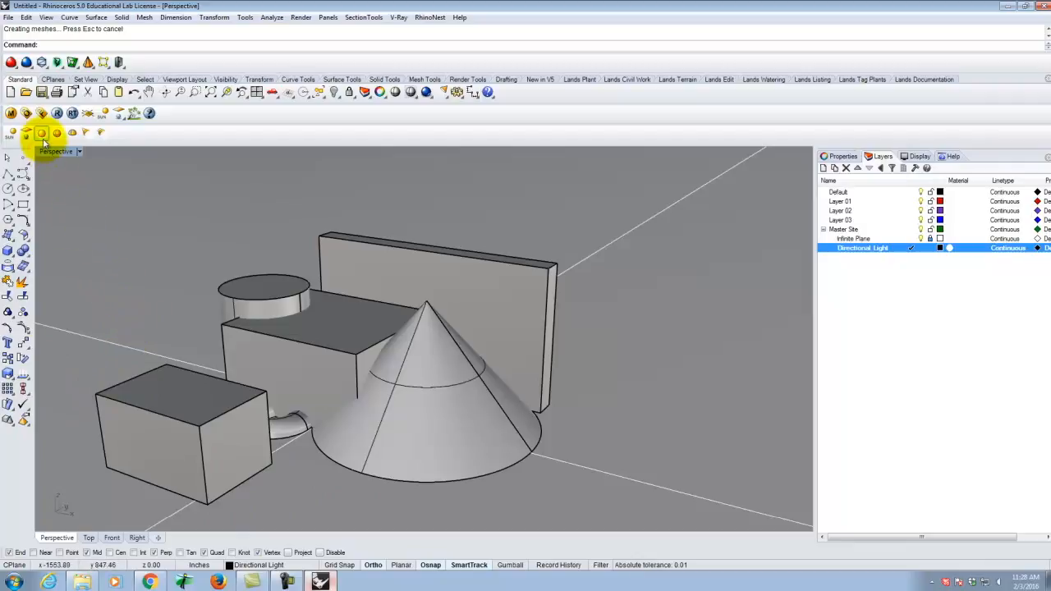
{"action": "left_click", "coordinate": [117, 138]}
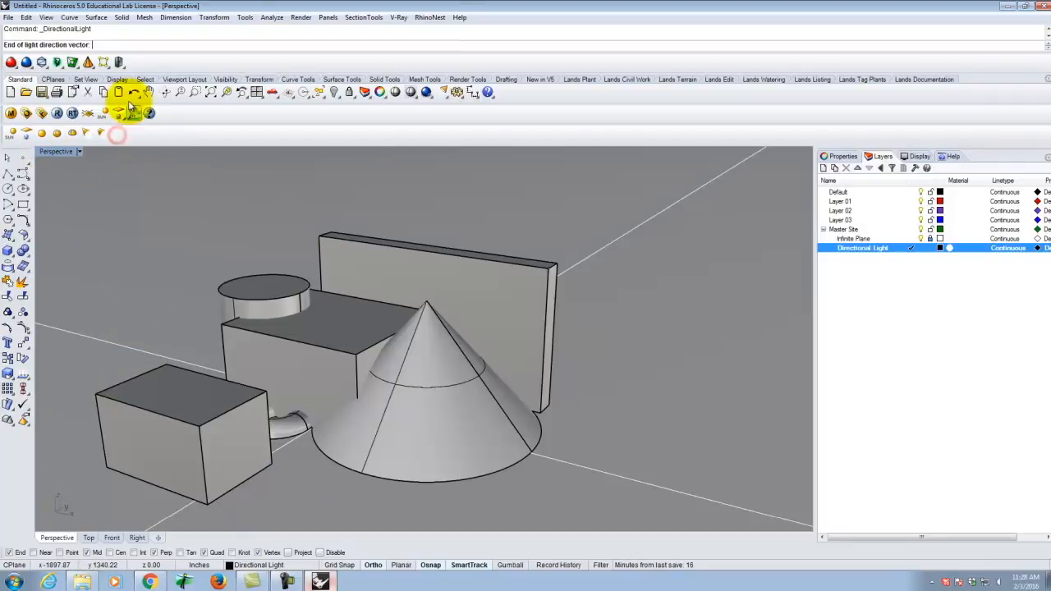
{"action": "left_click", "coordinate": [242, 435]}
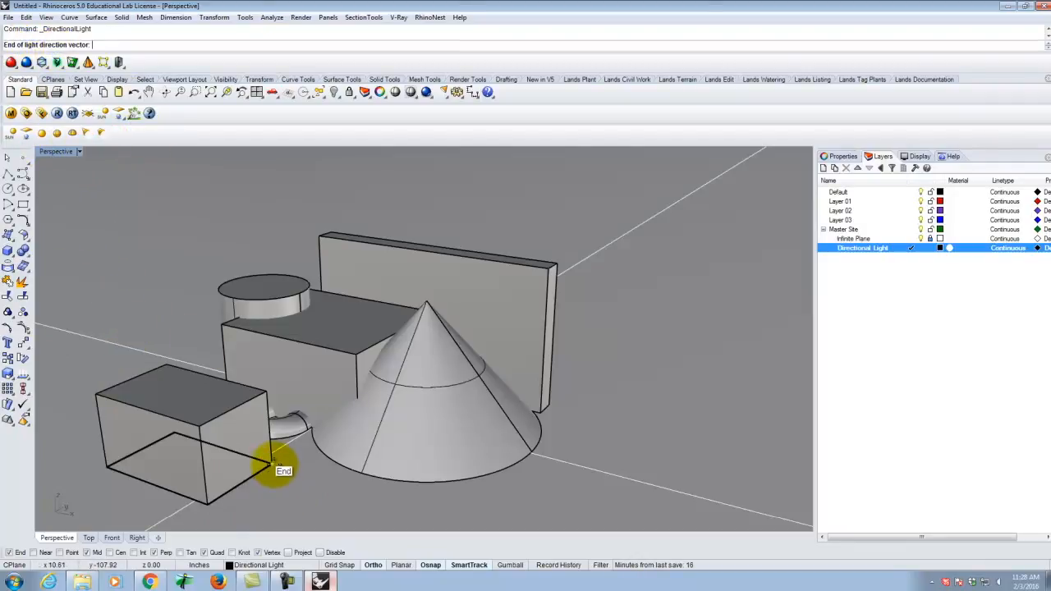
{"action": "left_click", "coordinate": [274, 464]}
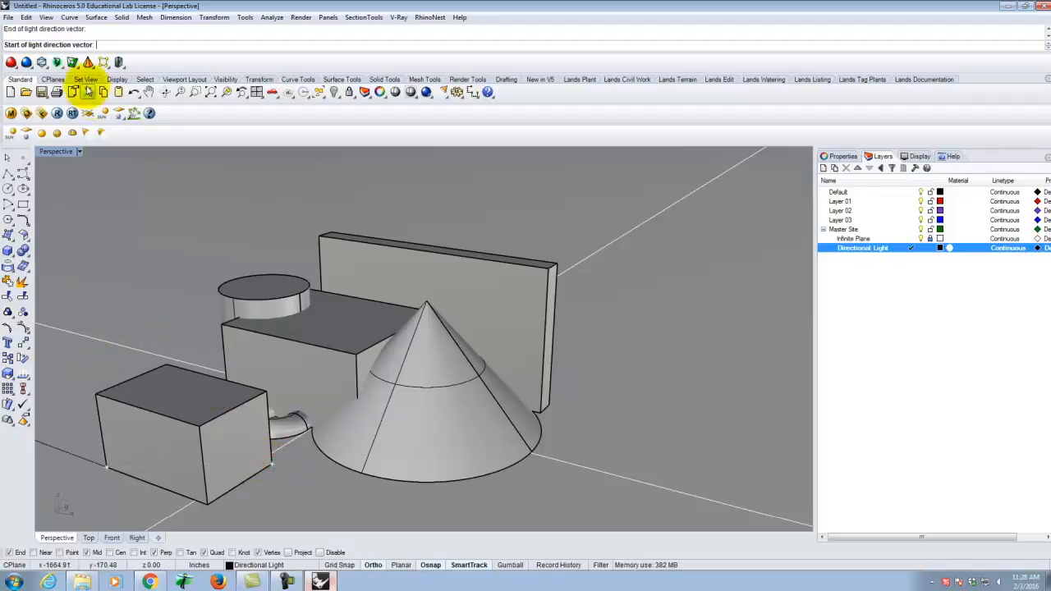
{"action": "key", "text": "Escape"}
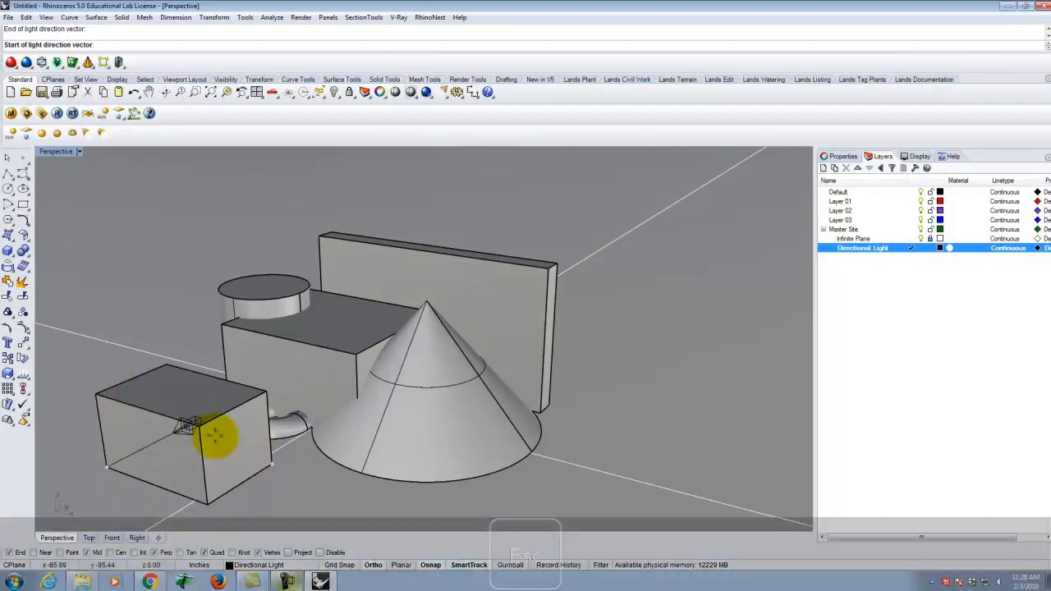
Step: Place a directional light along the helper box's diagonal, aimed at its lower corner nearest the torus, and delete the box
{"action": "left_click", "coordinate": [120, 132]}
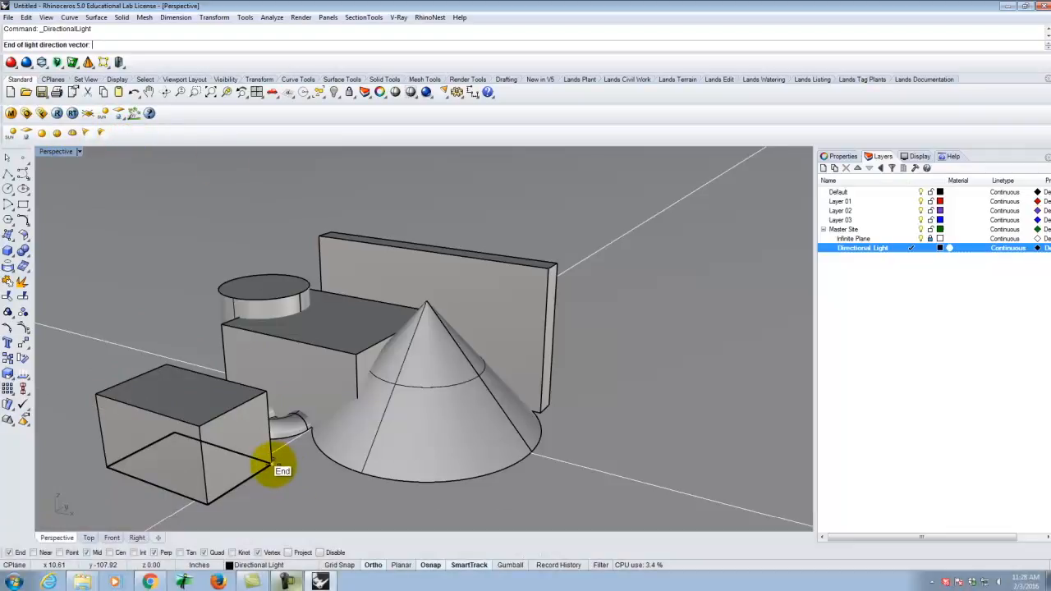
{"action": "left_click", "coordinate": [274, 464]}
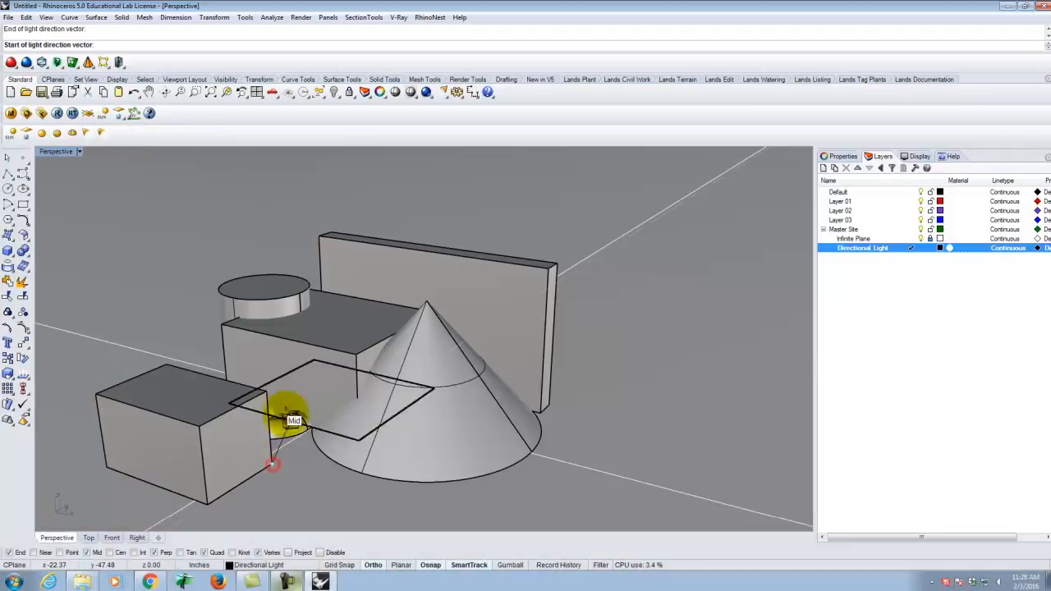
{"action": "left_click", "coordinate": [97, 392]}
{"action": "left_click", "coordinate": [131, 430]}
{"action": "key", "text": "Delete"}
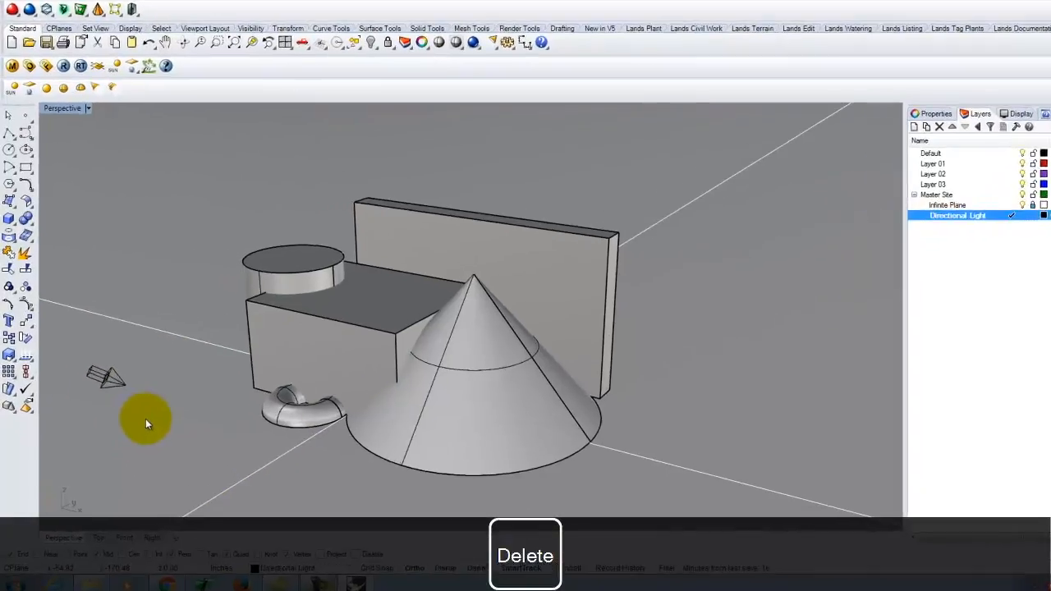
Step: Draw a box on the ground beyond the cone, on the side opposite the directional light, with its height equal to its width
{"action": "right_click_drag", "start_coordinate": [145, 419], "coordinate": [271, 349]}
{"action": "right_click_drag", "start_coordinate": [366, 281], "coordinate": [235, 340]}
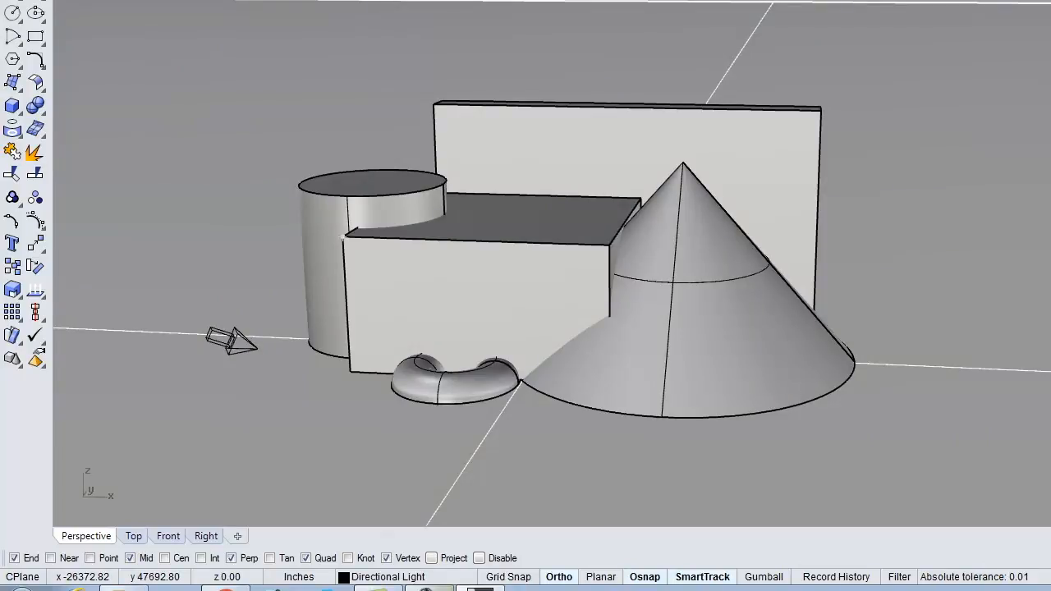
{"action": "left_click", "coordinate": [15, 104]}
{"action": "left_click", "coordinate": [903, 341]}
{"action": "left_click", "coordinate": [1043, 378]}
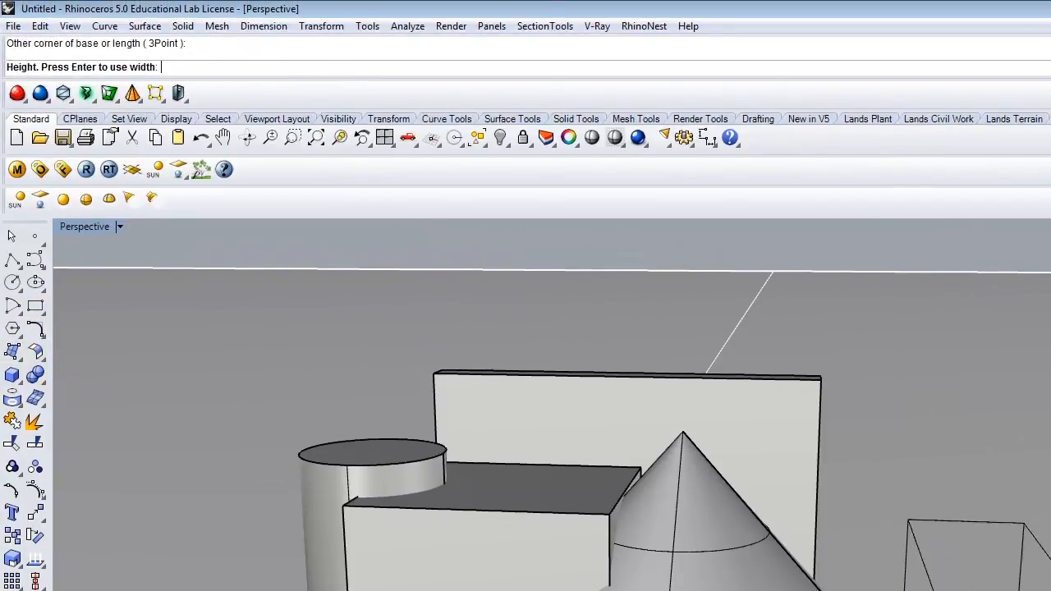
{"action": "key", "text": "Return"}
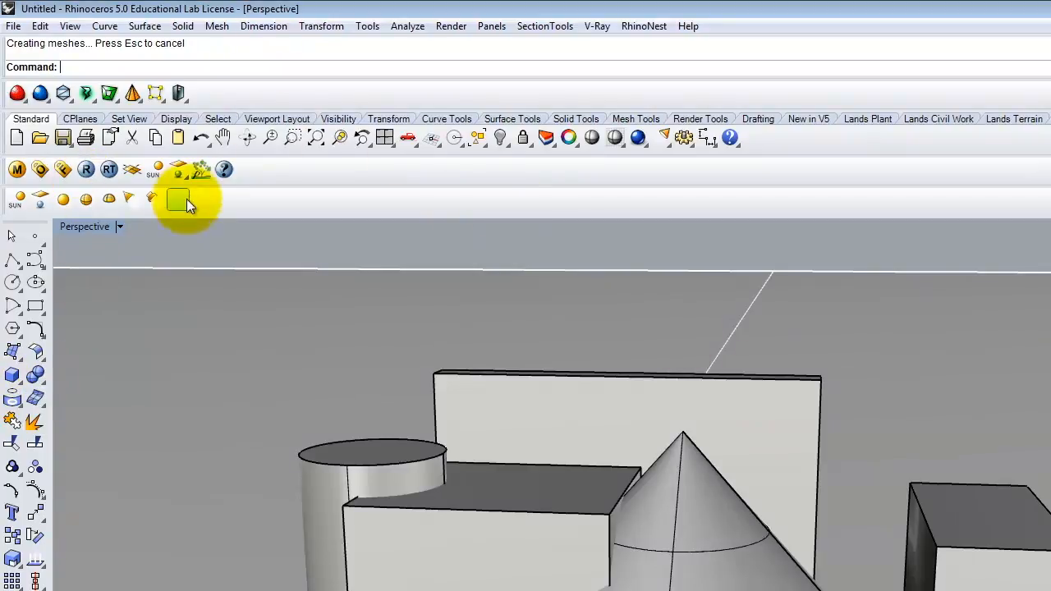
Step: With the Vertex snap turned off, place a directional light from the new box's upper front corner toward its opposite lower corner
{"action": "left_click", "coordinate": [179, 202]}
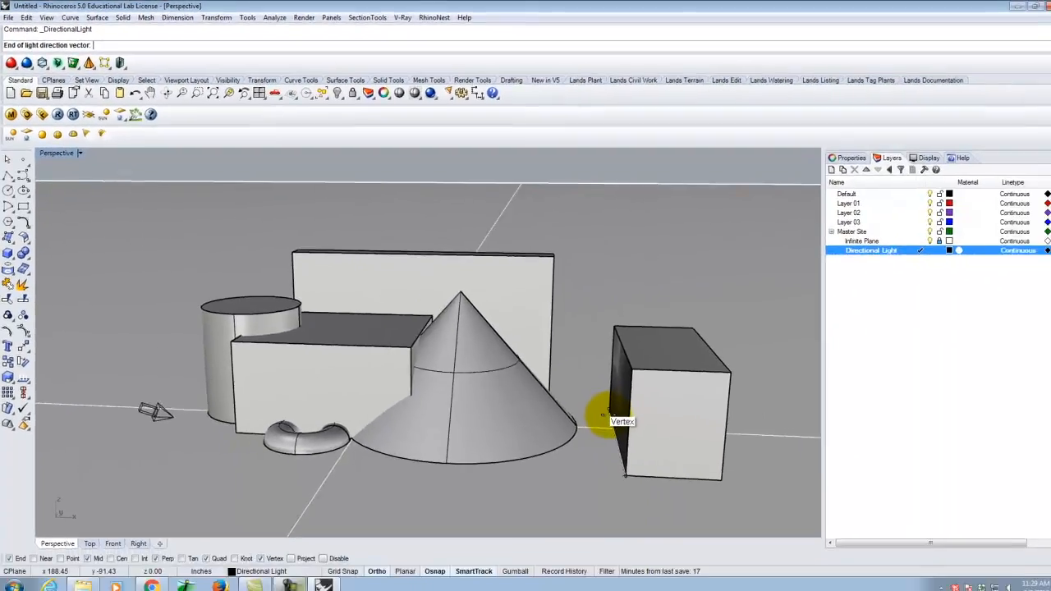
{"action": "left_click", "coordinate": [261, 558]}
{"action": "left_click", "coordinate": [605, 408]}
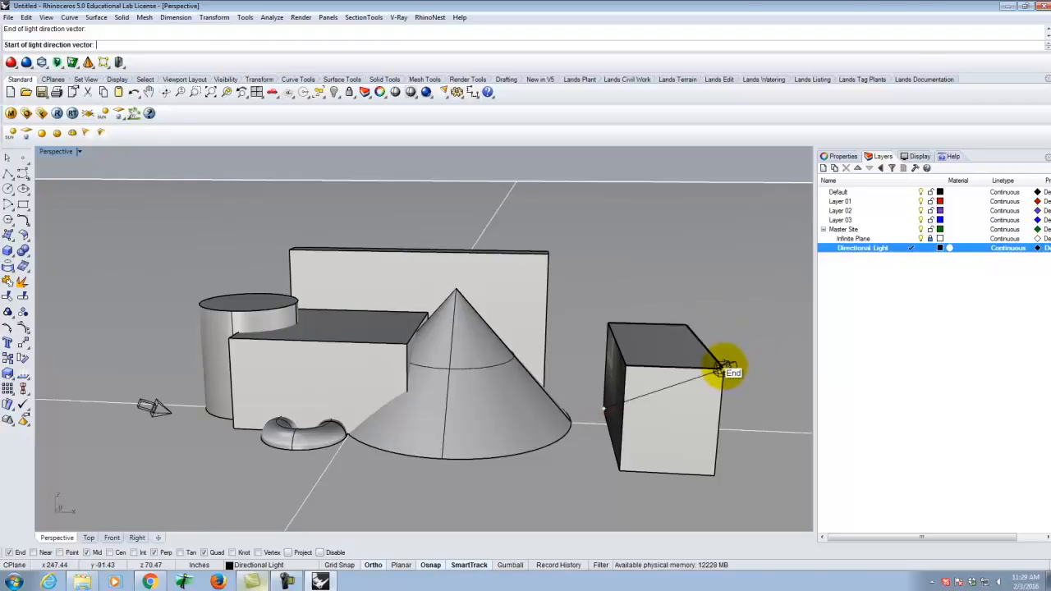
{"action": "left_click", "coordinate": [723, 372]}
Step: Delete the helper box beside the cone and the second directional light
{"action": "left_click", "coordinate": [660, 395]}
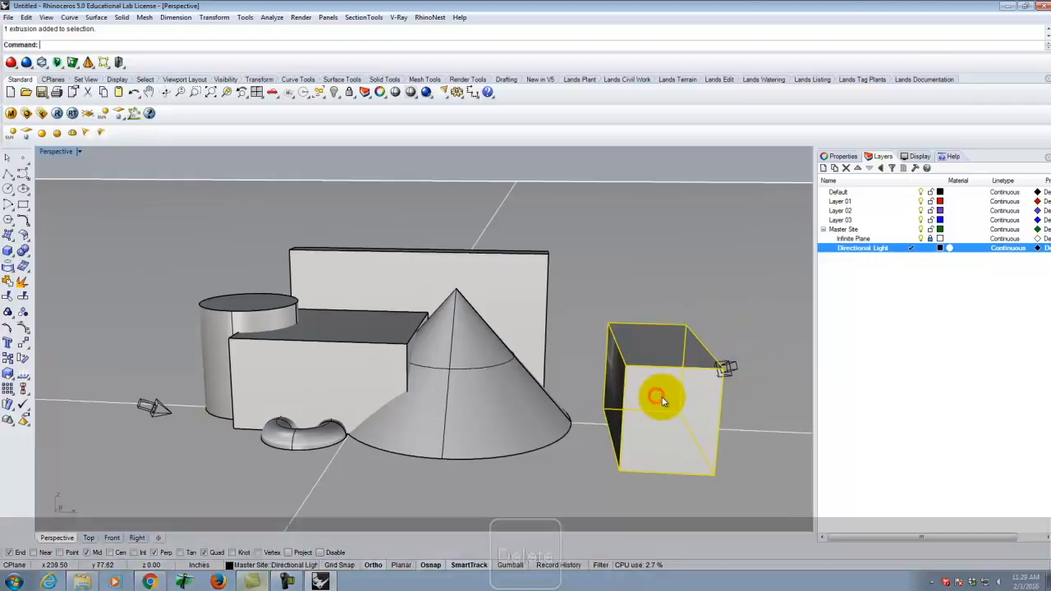
{"action": "key", "text": "Delete"}
{"action": "mouse_move", "coordinate": [741, 403]}
{"action": "right_mouse_down"}
{"action": "mouse_move", "coordinate": [606, 399]}
{"action": "mouse_move", "coordinate": [580, 378]}
{"action": "mouse_move", "coordinate": [660, 400]}
{"action": "mouse_move", "coordinate": [743, 402]}
{"action": "right_mouse_up"}
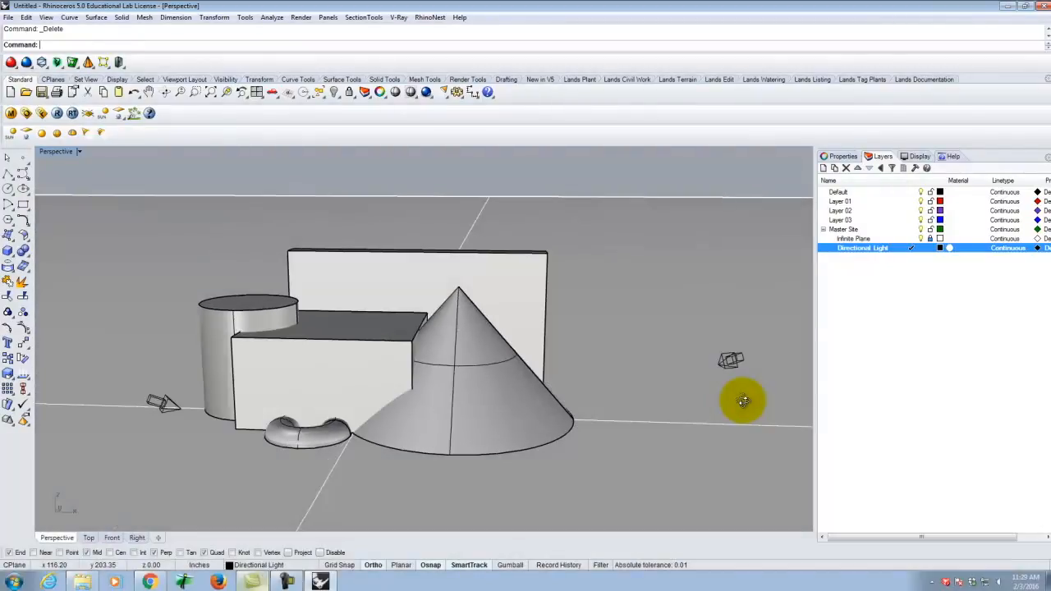
{"action": "right_click", "coordinate": [743, 401]}
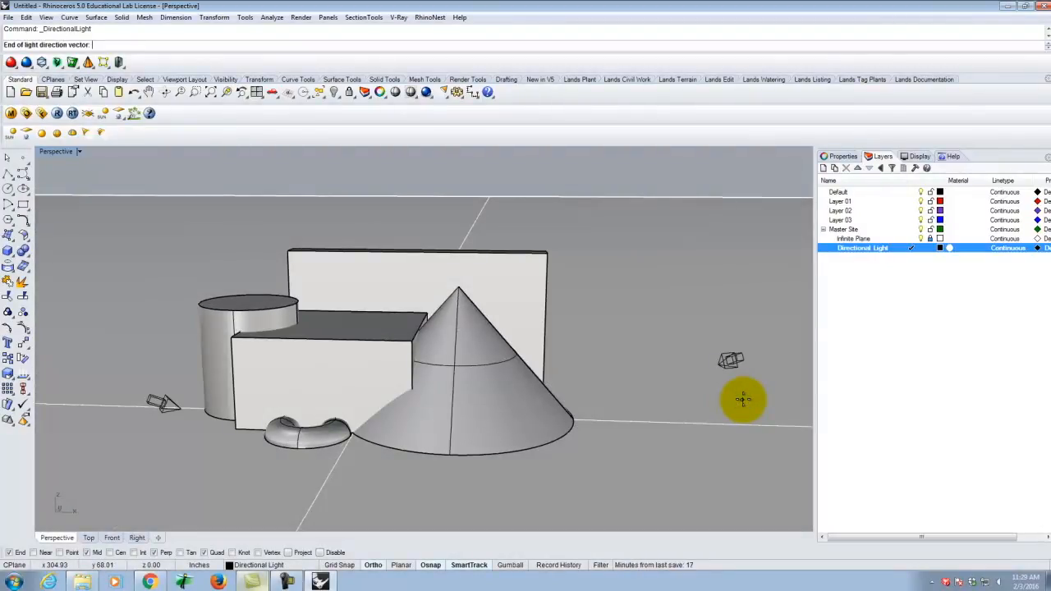
{"action": "left_click", "coordinate": [742, 346]}
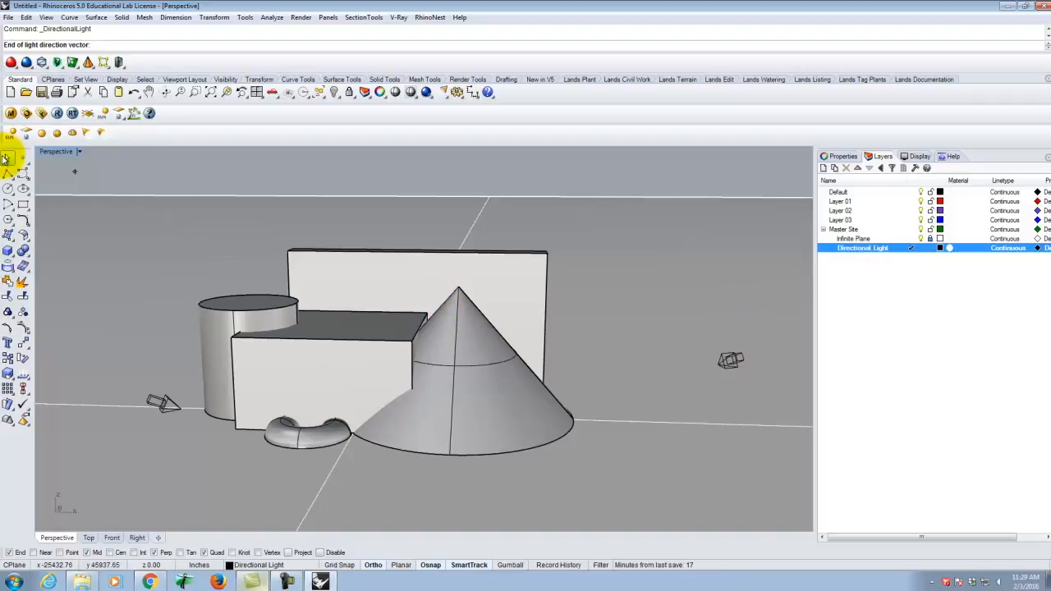
{"action": "left_click", "coordinate": [728, 359]}
{"action": "key", "text": "Delete"}
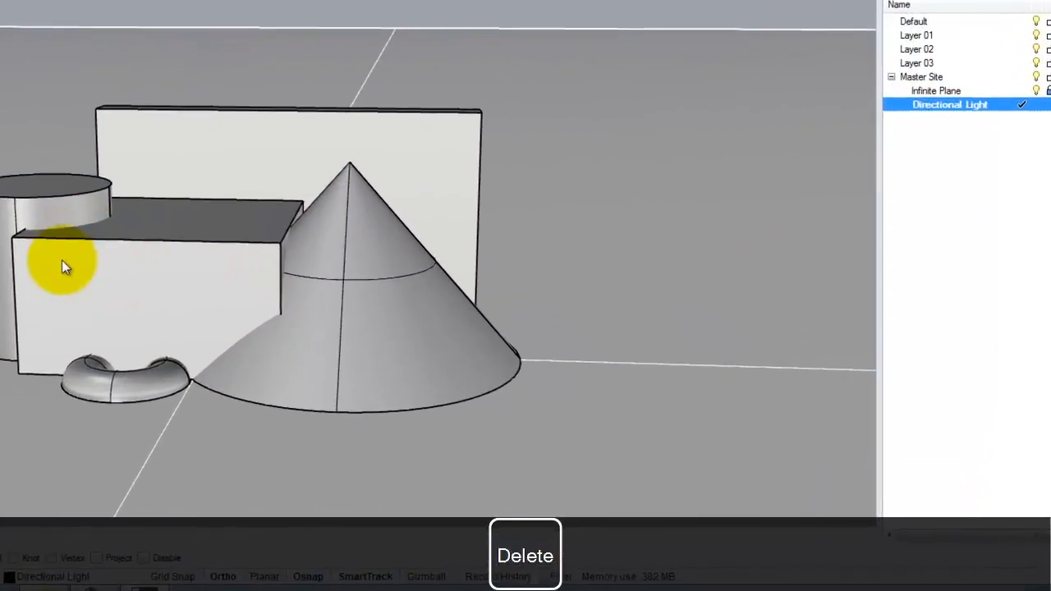
Step: Frame the perspective view on the solids with the cylinder and torus in front and the wall and cone behind
{"action": "right_click_drag", "start_coordinate": [206, 331], "coordinate": [305, 312]}
{"action": "right_click_drag", "start_coordinate": [188, 235], "coordinate": [203, 197]}
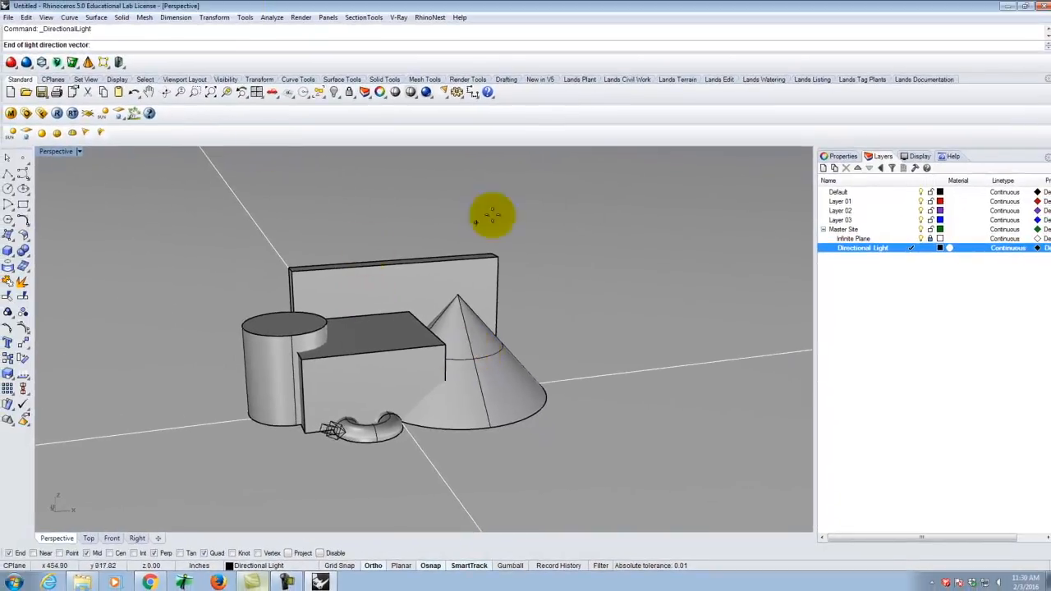
{"action": "scroll", "coordinate": [692, 261], "scroll_direction": "down", "scroll_amount": 2}
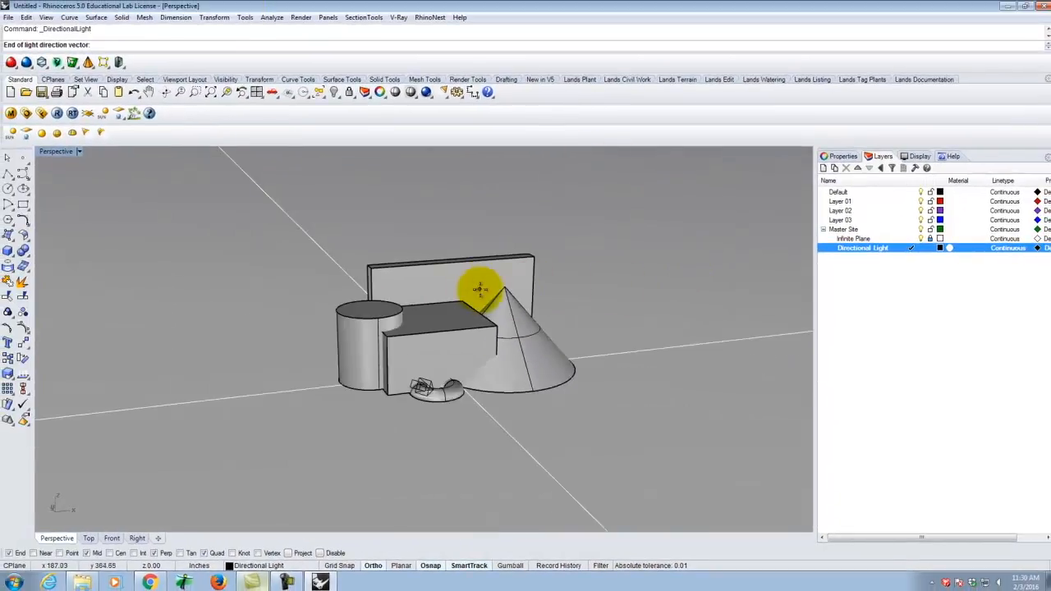
{"action": "scroll", "coordinate": [485, 300], "scroll_direction": "up", "scroll_amount": 1}
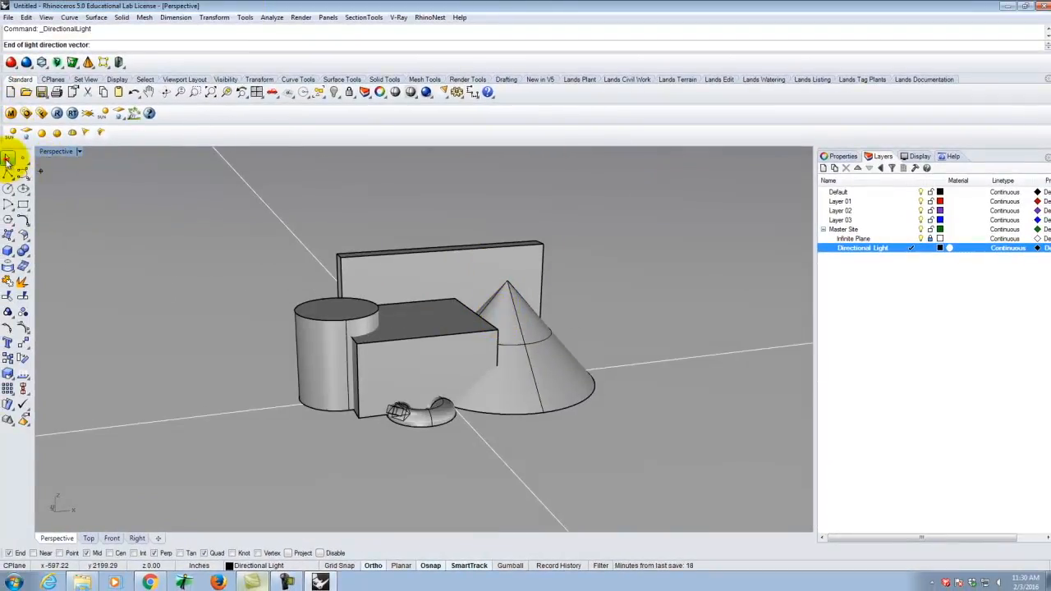
{"action": "right_click_drag", "start_coordinate": [389, 324], "coordinate": [513, 334]}
{"action": "scroll", "coordinate": [515, 332], "scroll_direction": "up", "scroll_amount": 6}
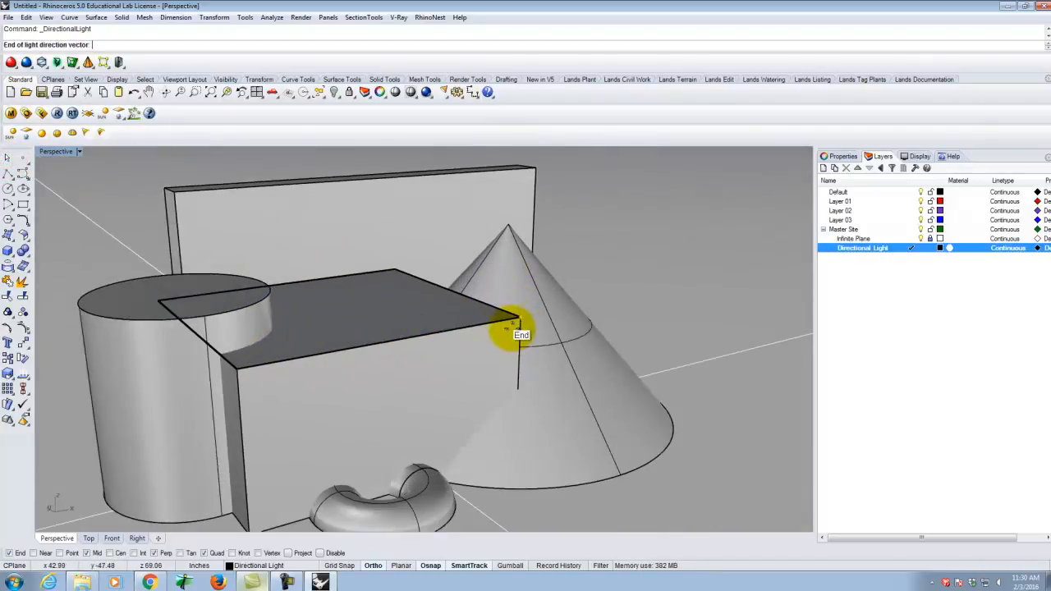
{"action": "scroll", "coordinate": [517, 333], "scroll_direction": "down", "scroll_amount": 2}
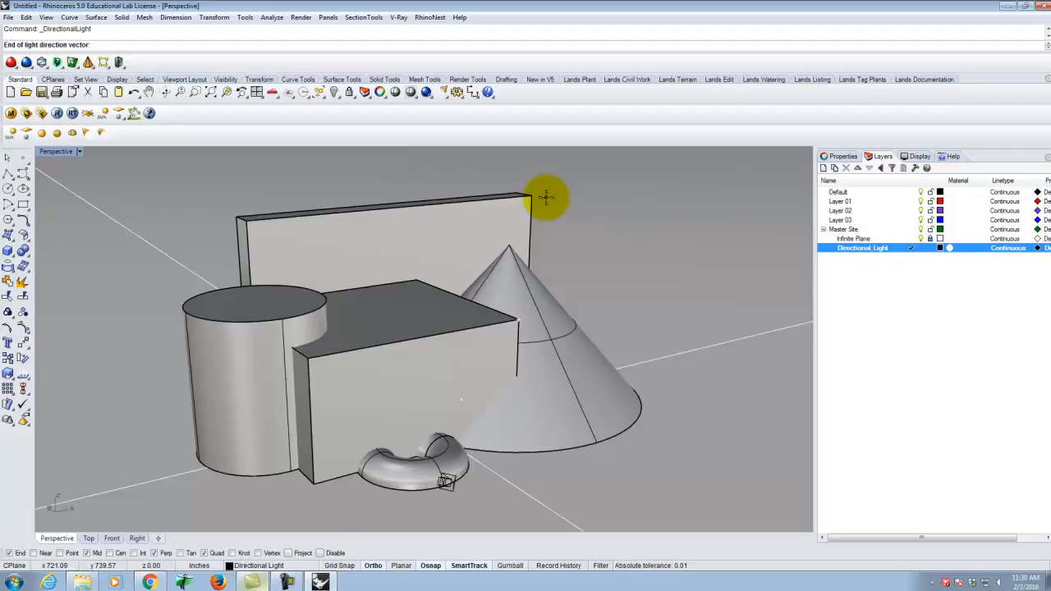
Step: Save the current viewport as a named view called "Render01" and close the Named Views window
{"action": "left_click", "coordinate": [82, 153]}
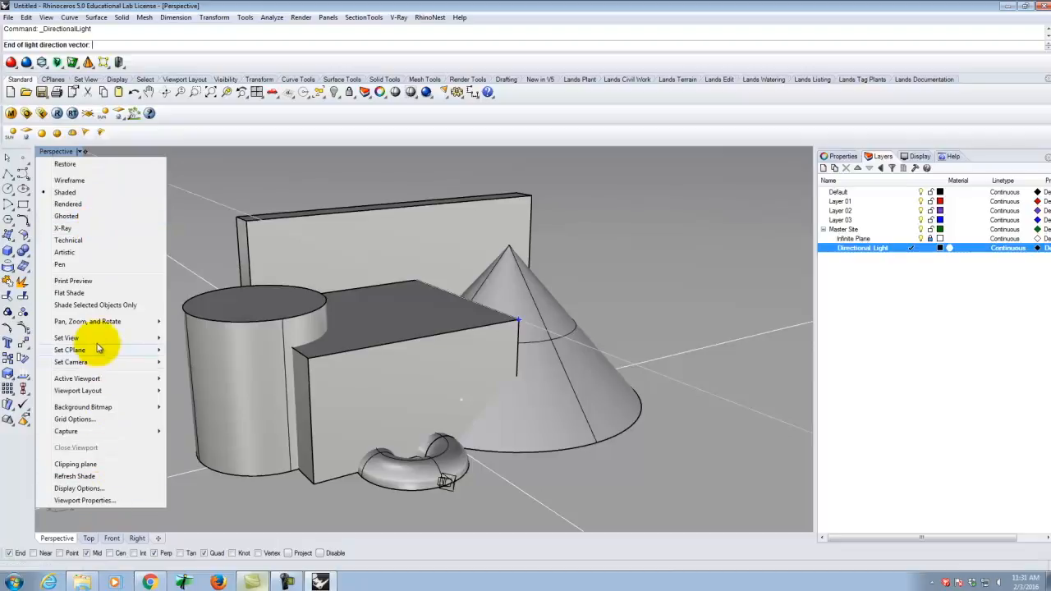
{"action": "mouse_move", "coordinate": [96, 341]}
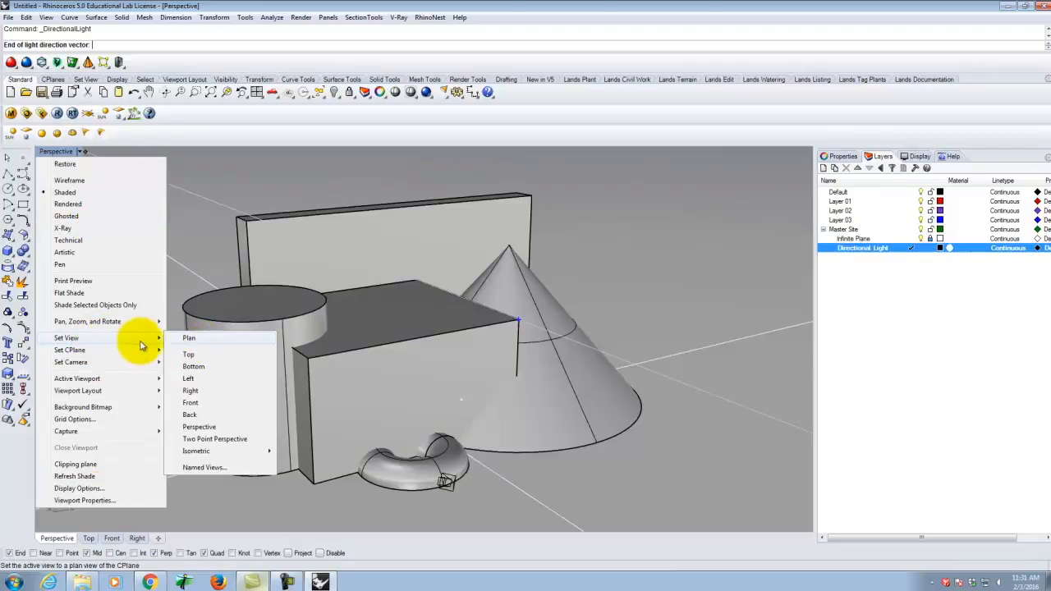
{"action": "left_click", "coordinate": [203, 468]}
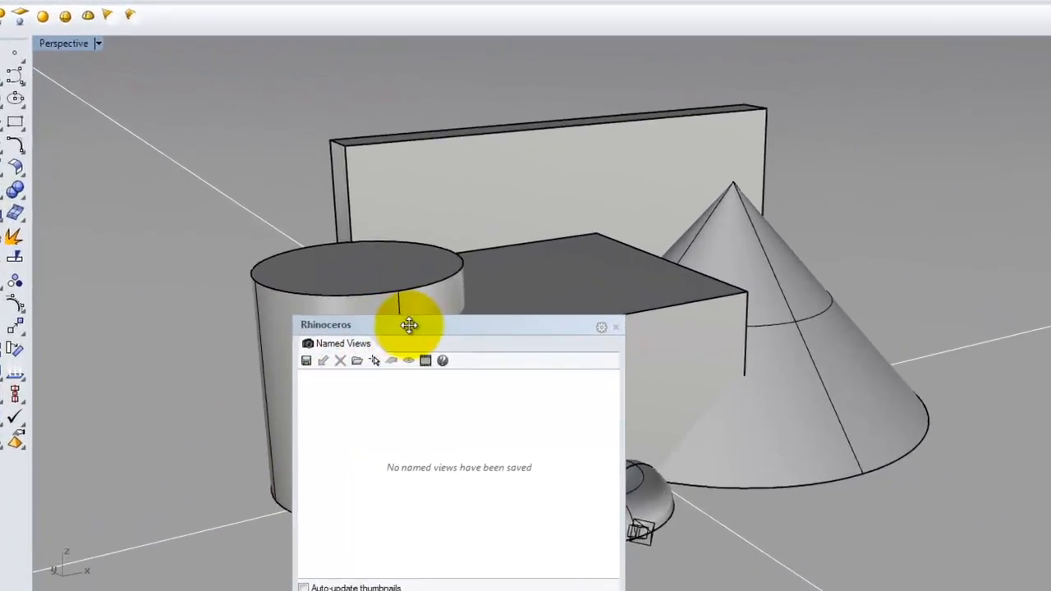
{"action": "left_click_drag", "start_coordinate": [292, 345], "coordinate": [335, 216]}
{"action": "left_click_drag", "start_coordinate": [473, 134], "coordinate": [475, 129]}
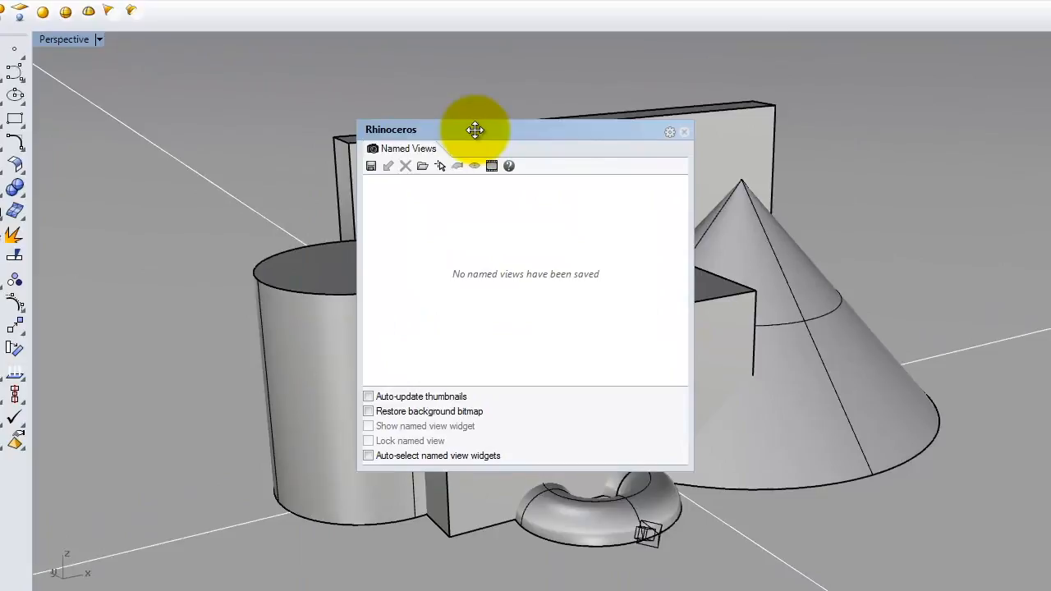
{"action": "left_click", "coordinate": [371, 167]}
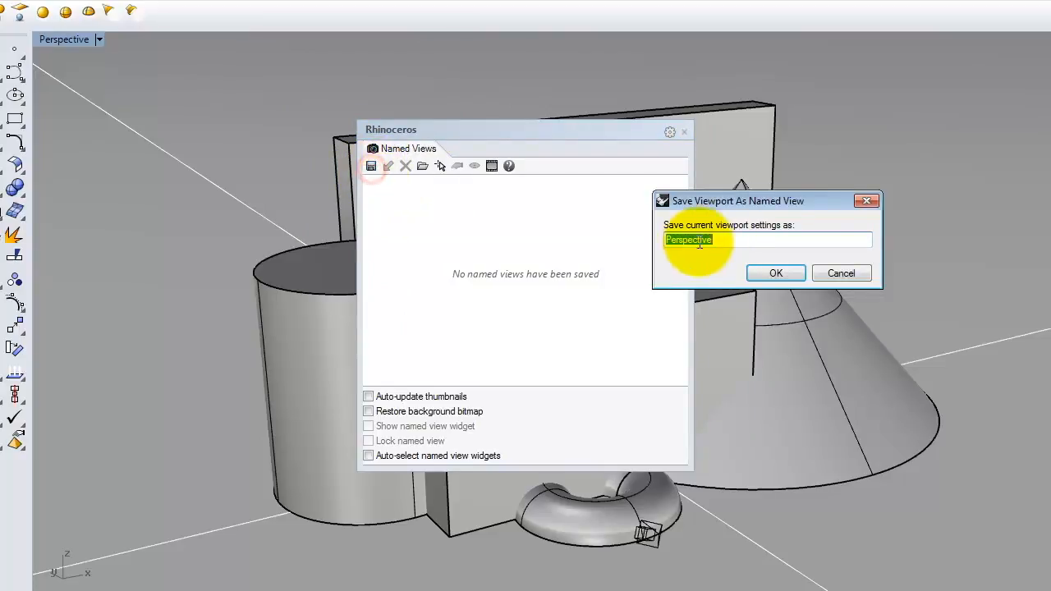
{"action": "type", "text": "Render01"}
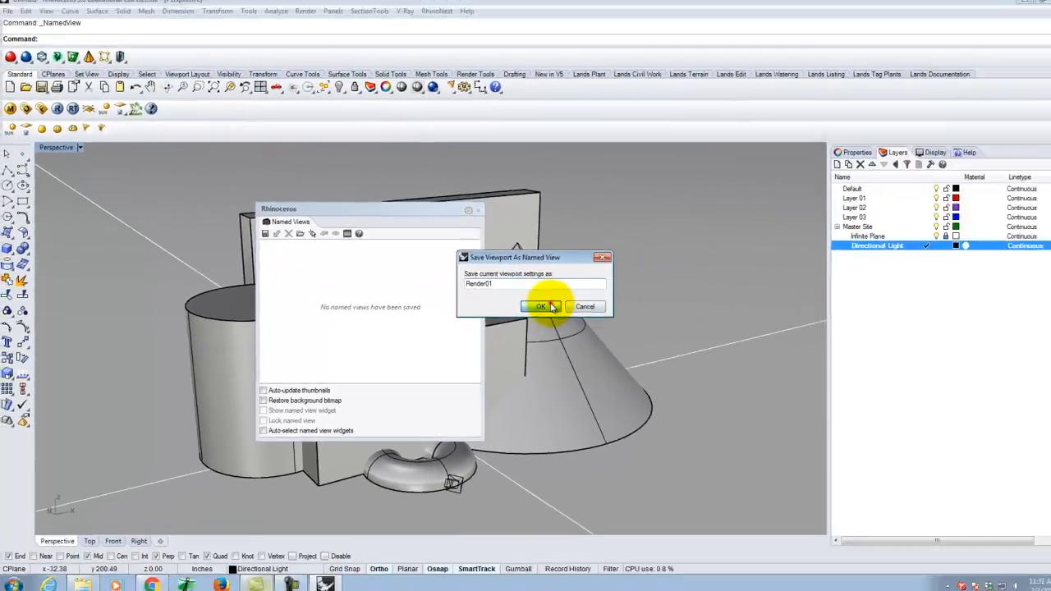
{"action": "left_click", "coordinate": [776, 274]}
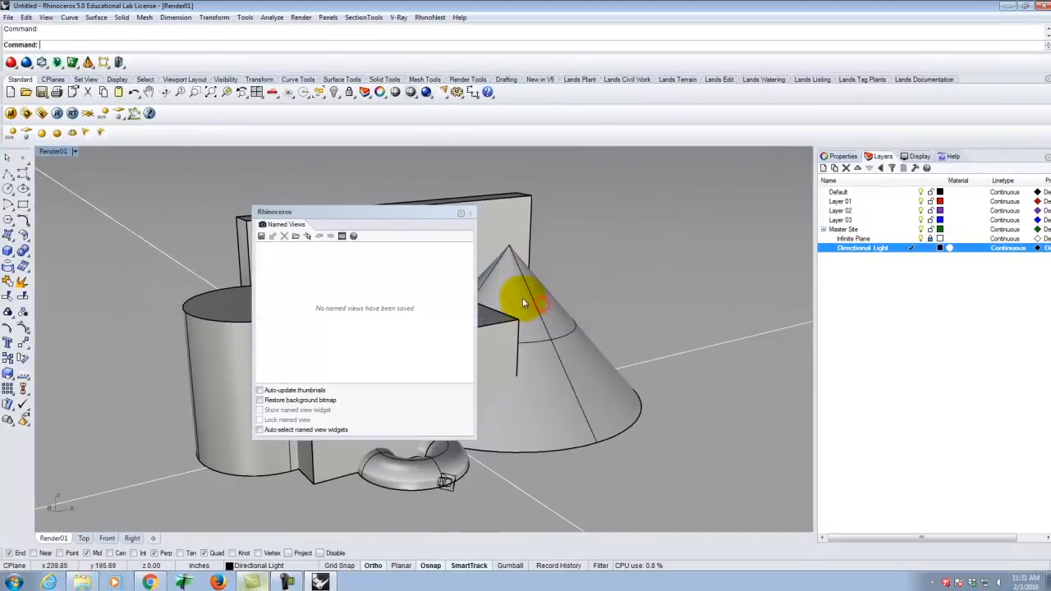
{"action": "left_click", "coordinate": [470, 214]}
{"action": "right_click_drag", "start_coordinate": [469, 219], "coordinate": [364, 277]}
{"action": "right_click", "coordinate": [367, 278]}
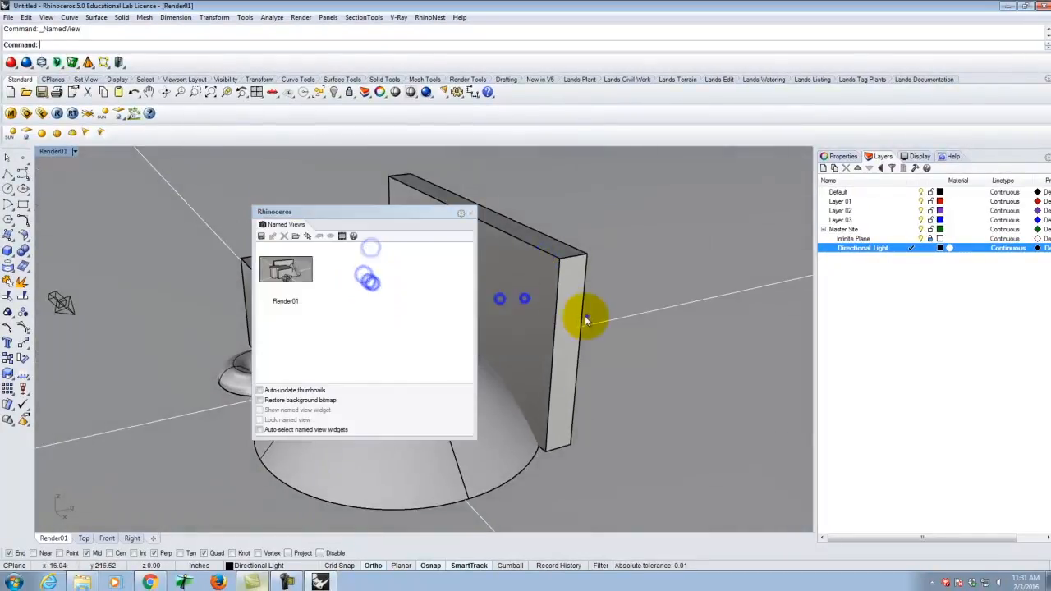
{"action": "left_click", "coordinate": [471, 214]}
Step: Look at the solids from a higher angle and restore the saved Render01 view
{"action": "right_click_drag", "start_coordinate": [399, 258], "coordinate": [578, 320]}
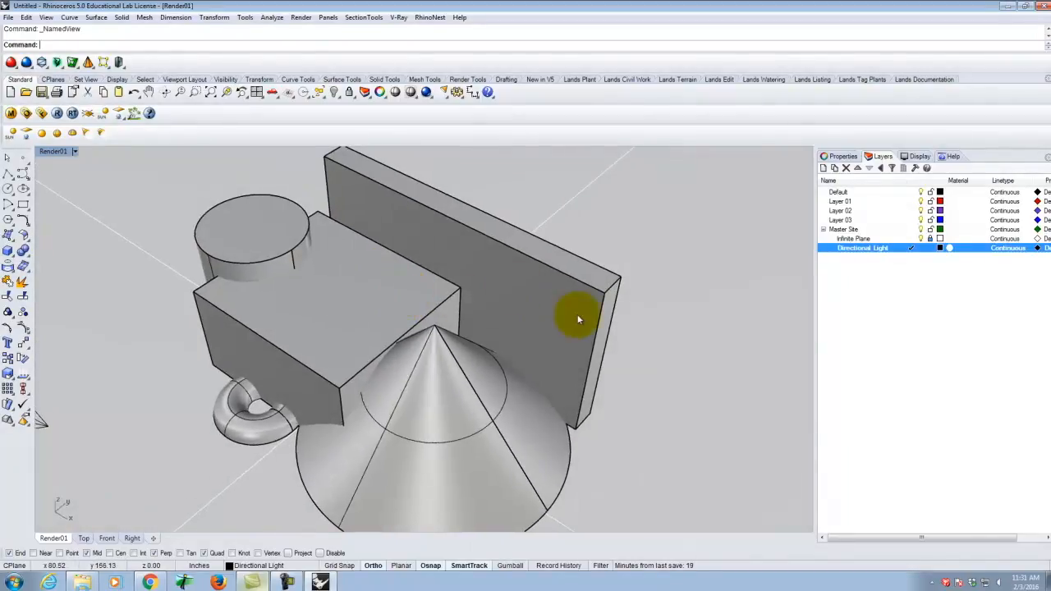
{"action": "left_click", "coordinate": [74, 151]}
{"action": "mouse_move", "coordinate": [156, 338]}
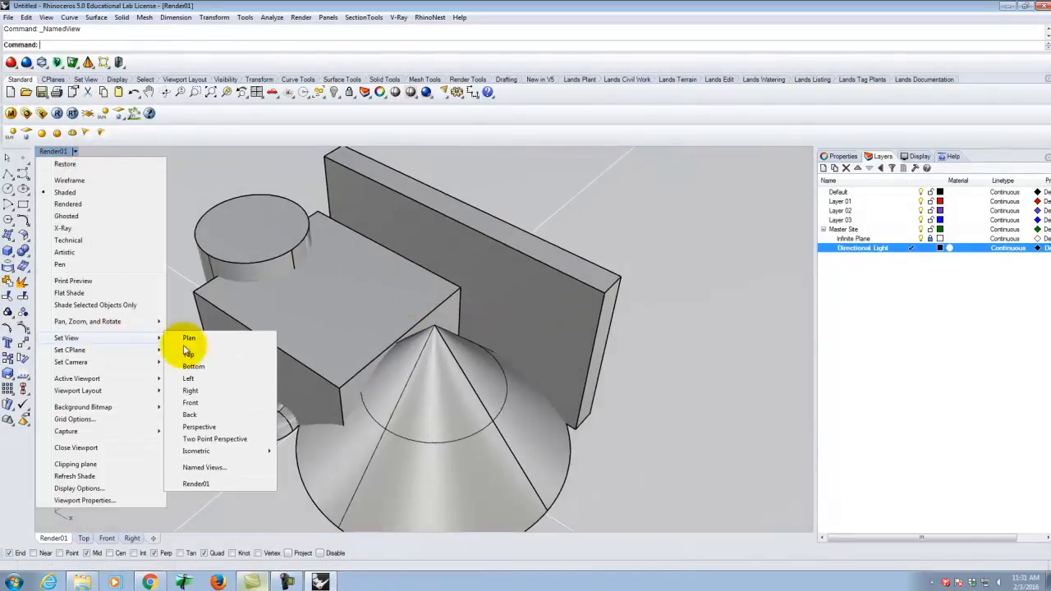
{"action": "left_click", "coordinate": [197, 484]}
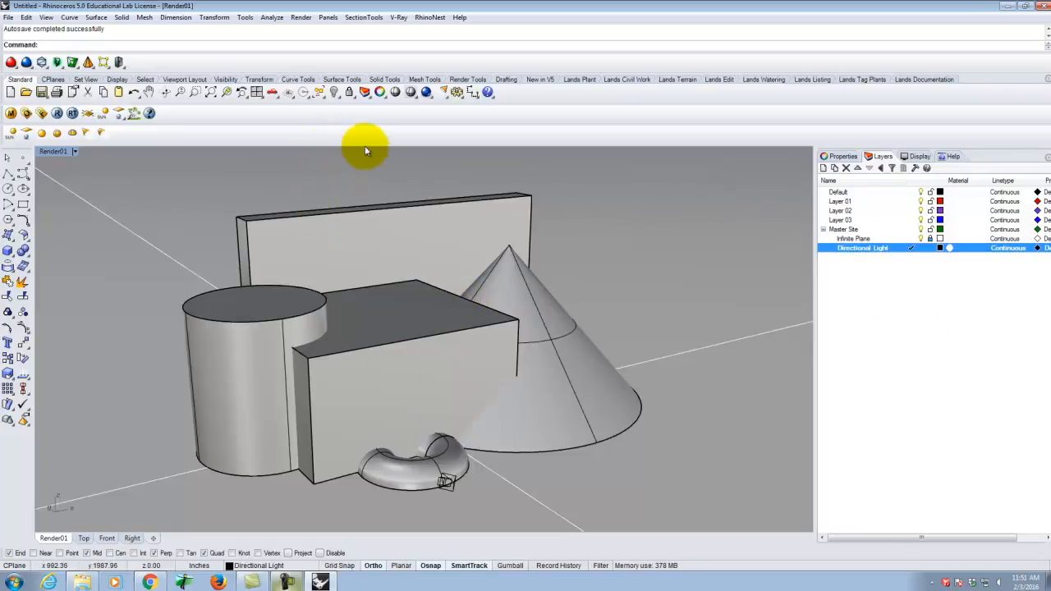
Step: Open the V-Ray material editor and create a new Standard material under Scene Materials
{"action": "left_click", "coordinate": [11, 115]}
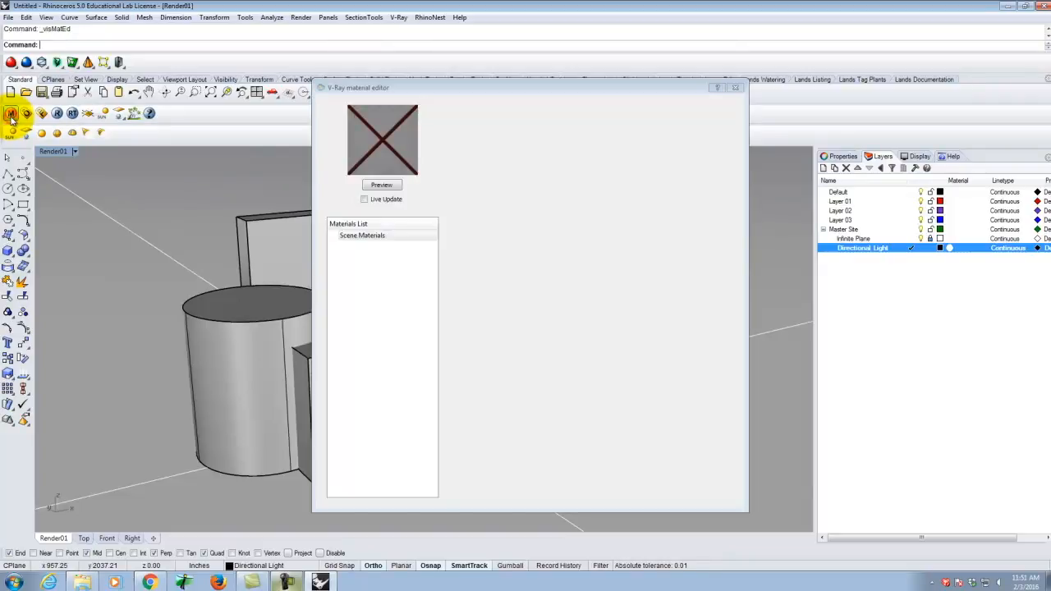
{"action": "left_click", "coordinate": [399, 17]}
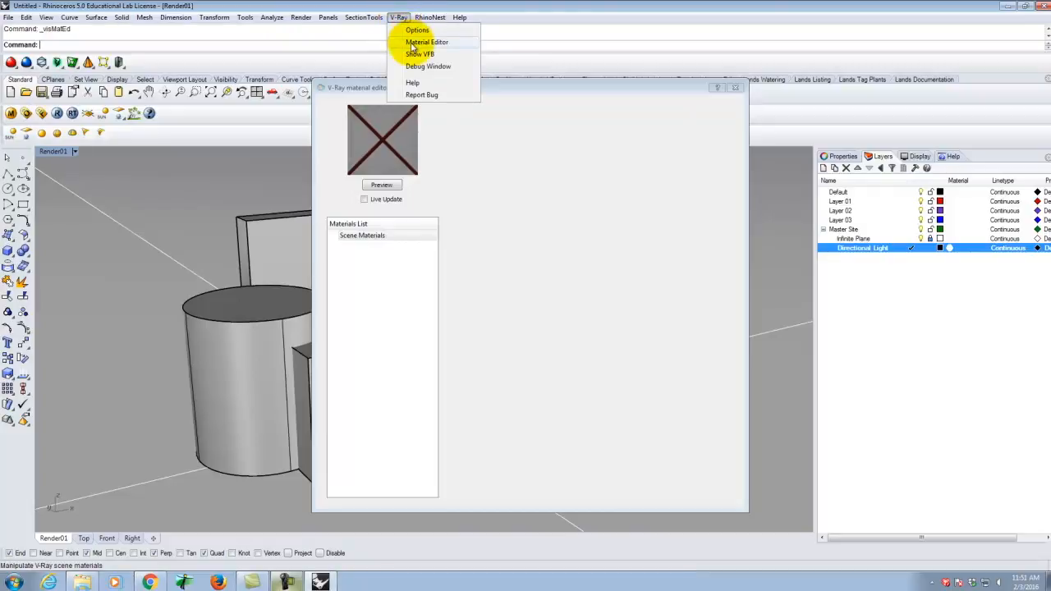
{"action": "left_click", "coordinate": [530, 87]}
{"action": "left_click_drag", "start_coordinate": [535, 88], "coordinate": [487, 85]}
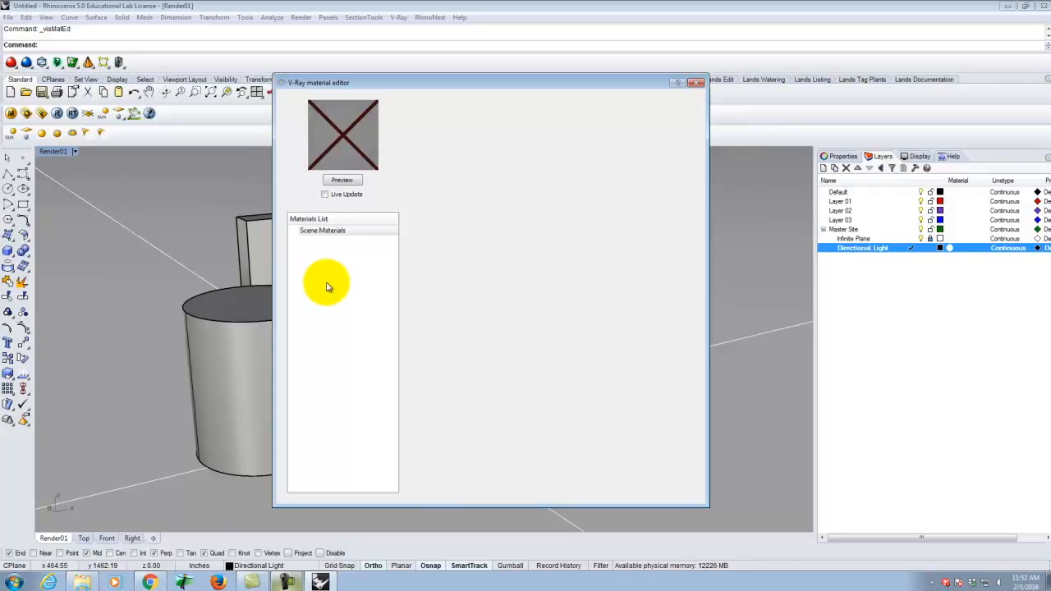
{"action": "left_click", "coordinate": [317, 231]}
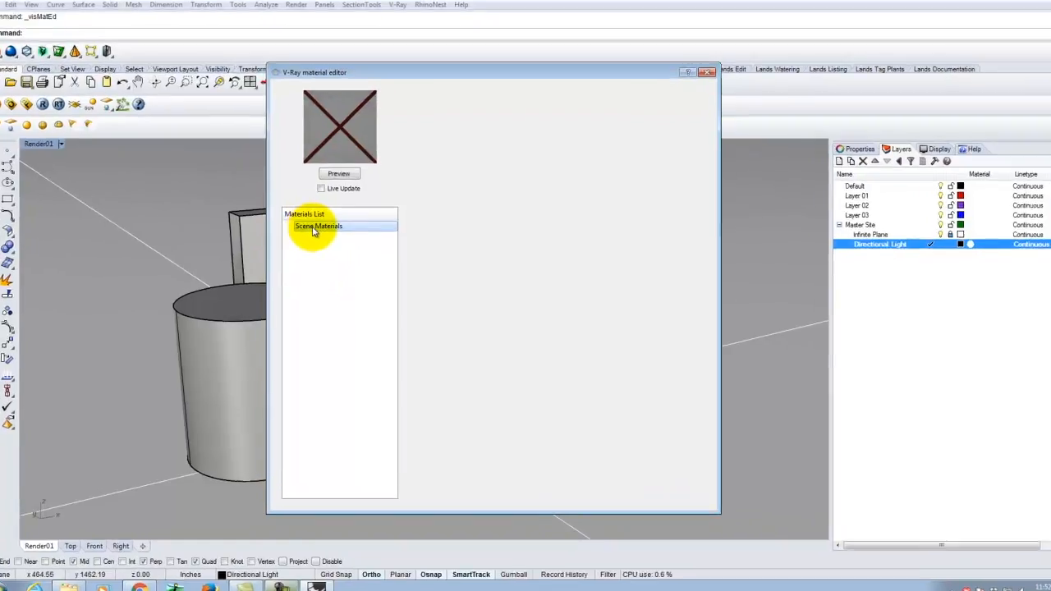
{"action": "right_click", "coordinate": [277, 191]}
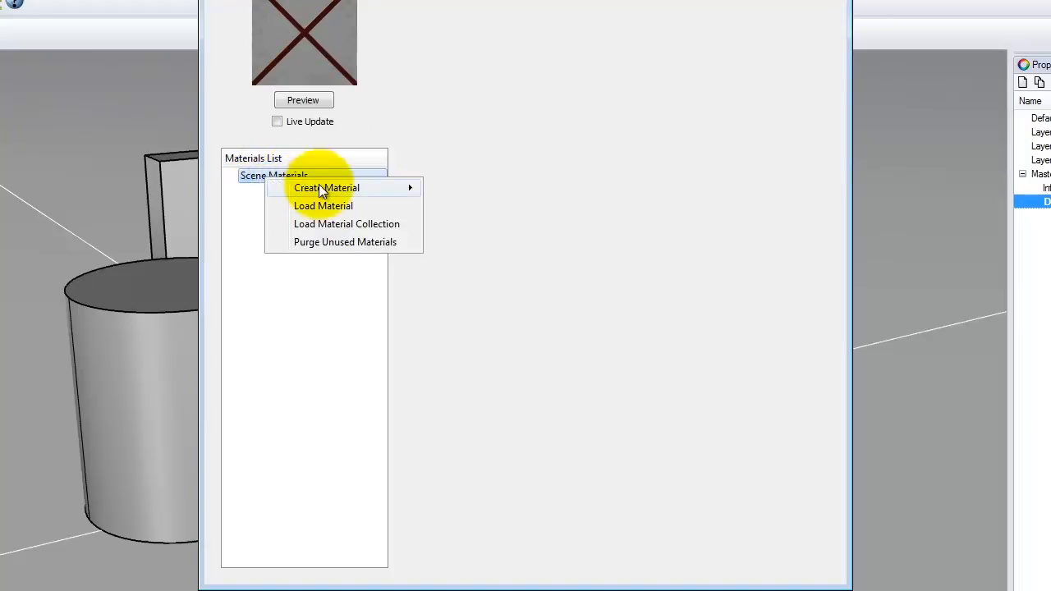
{"action": "mouse_move", "coordinate": [323, 191]}
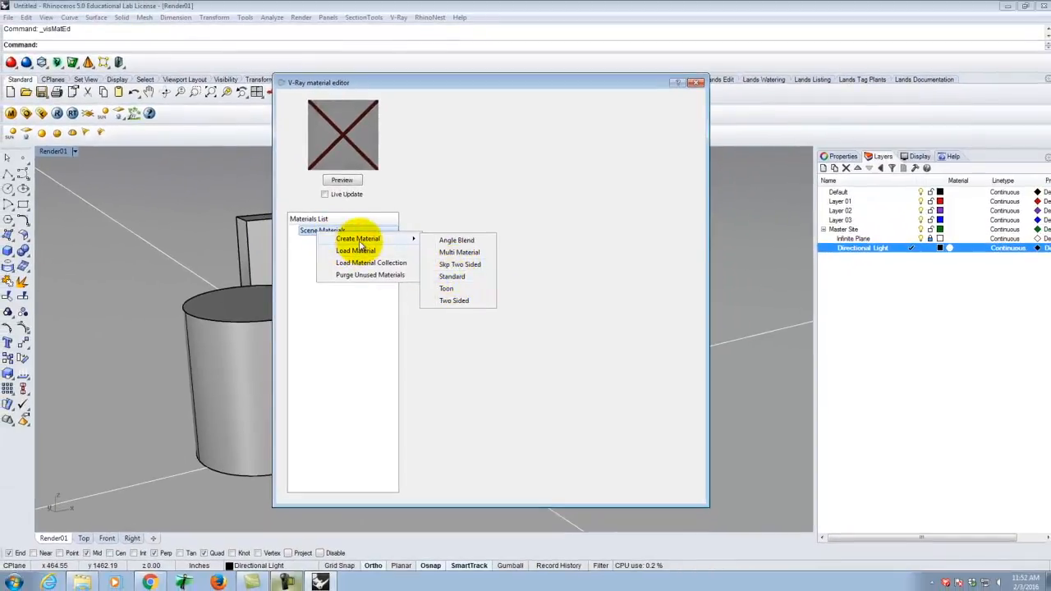
{"action": "left_click", "coordinate": [451, 279]}
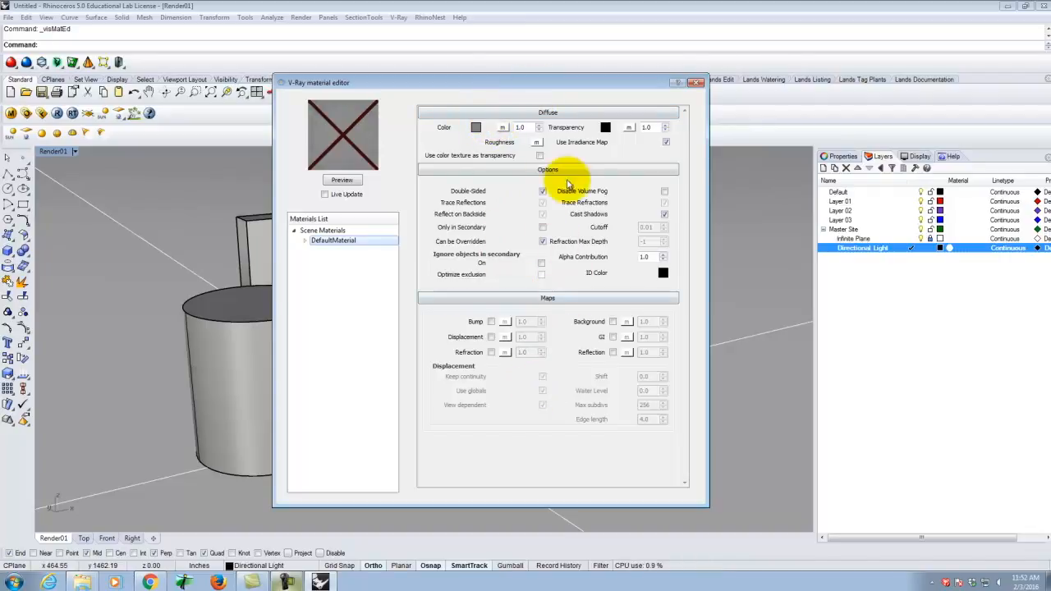
{"action": "left_click", "coordinate": [531, 114]}
{"action": "left_click", "coordinate": [531, 115]}
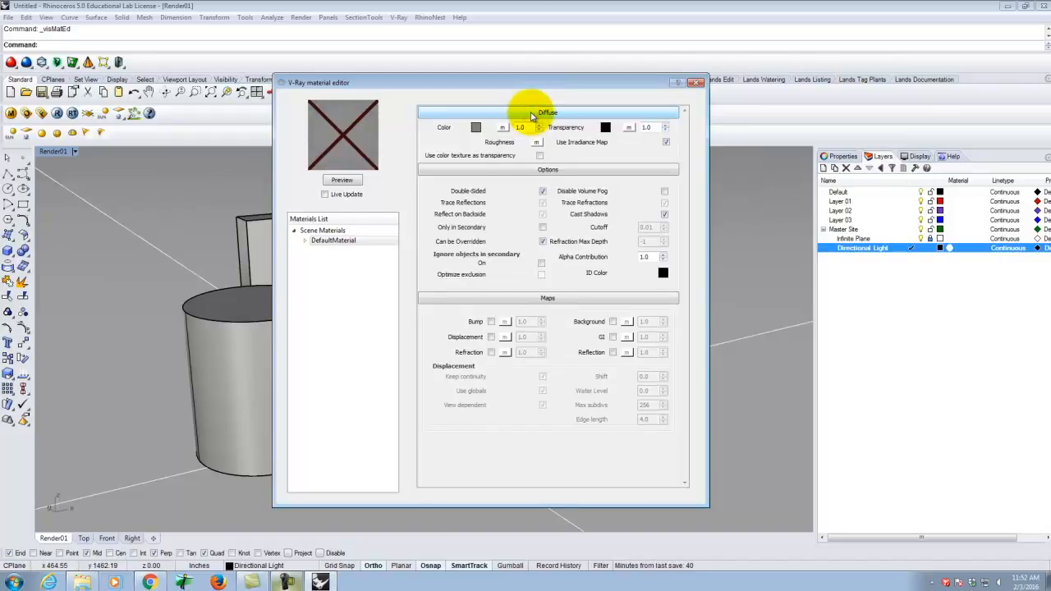
{"action": "left_click", "coordinate": [562, 169]}
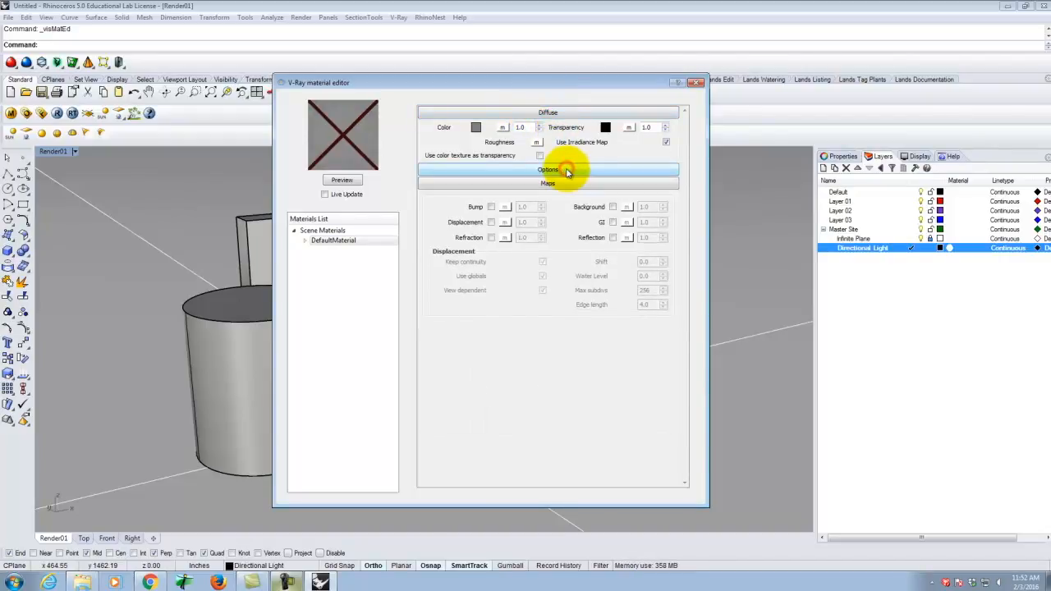
{"action": "left_click", "coordinate": [566, 169]}
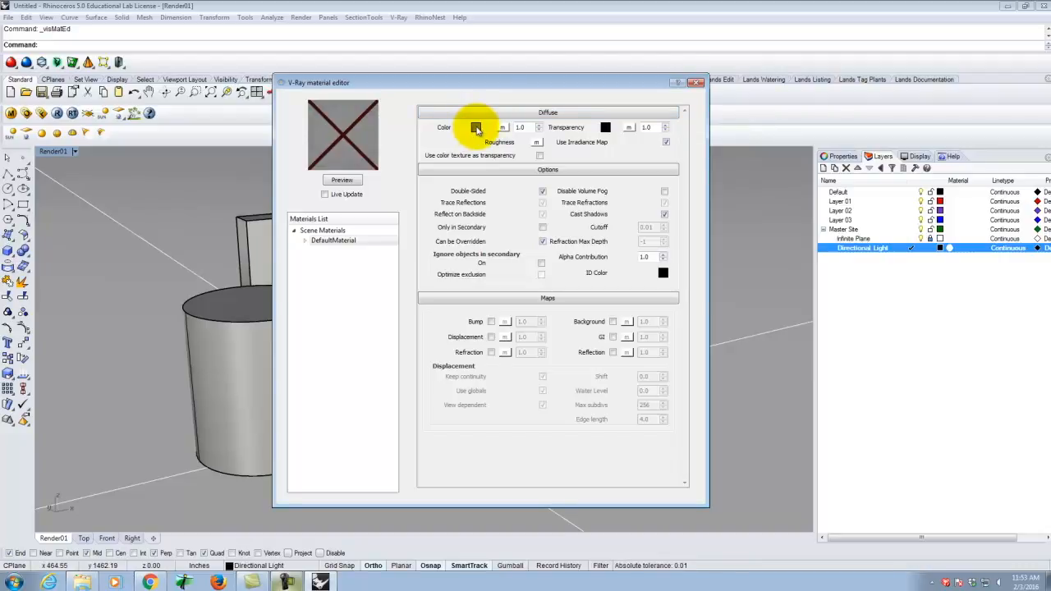
Step: Set the new material's diffuse color to the preset Red
{"action": "left_click", "coordinate": [476, 129]}
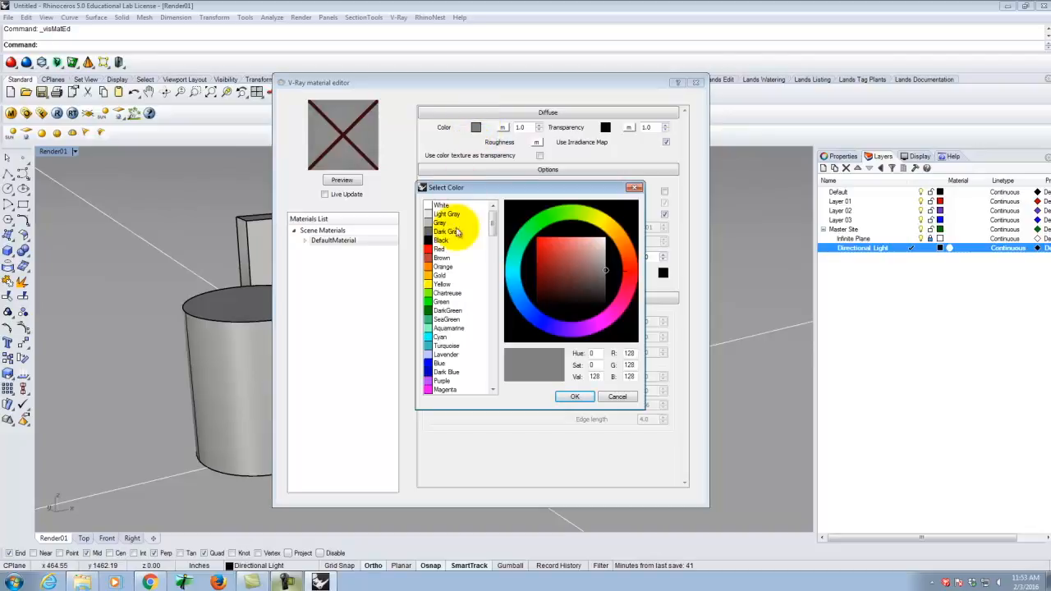
{"action": "left_click", "coordinate": [441, 251]}
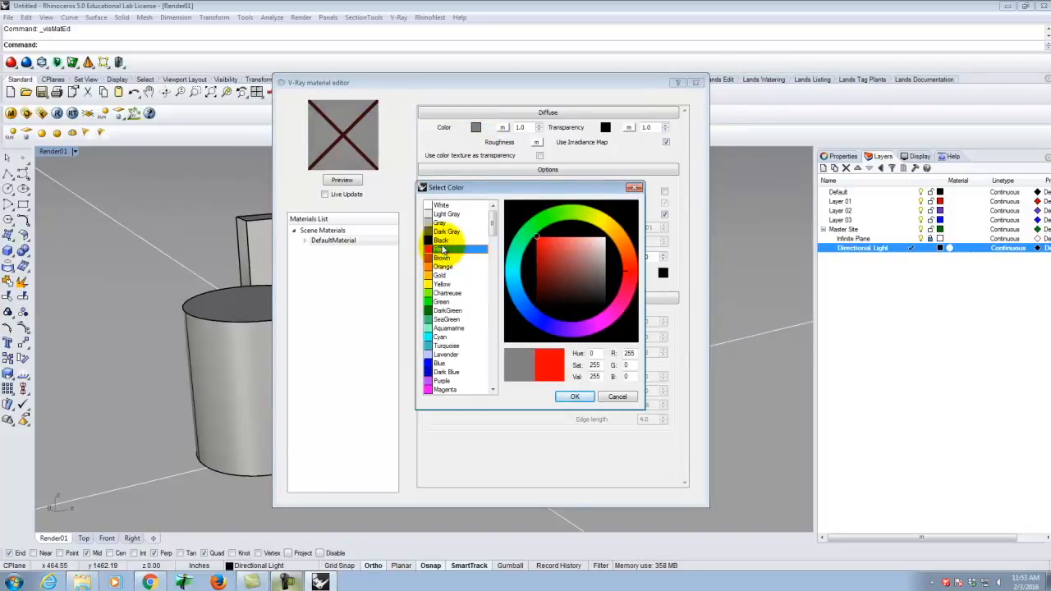
{"action": "left_click_drag", "start_coordinate": [493, 227], "coordinate": [509, 209]}
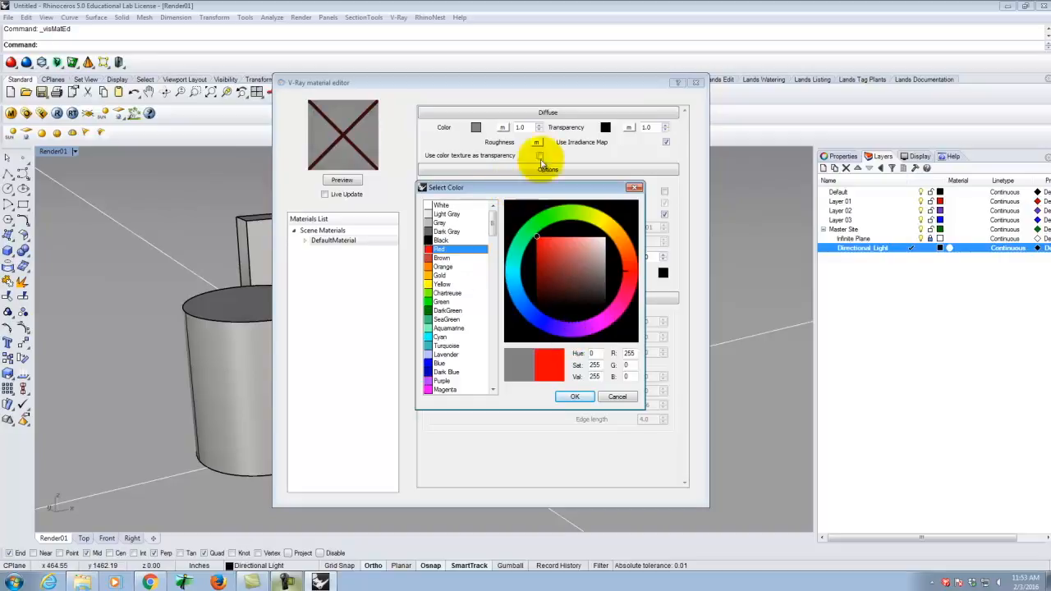
{"action": "left_click", "coordinate": [577, 398]}
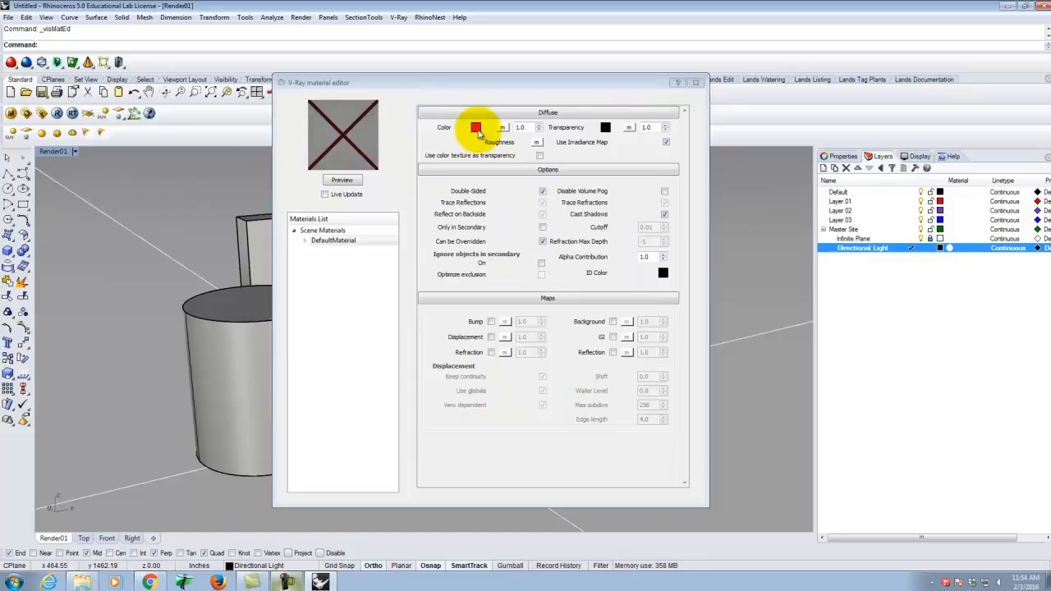
Step: Rename the red DefaultMaterial to "Red" and generate its preview
{"action": "left_click", "coordinate": [335, 240]}
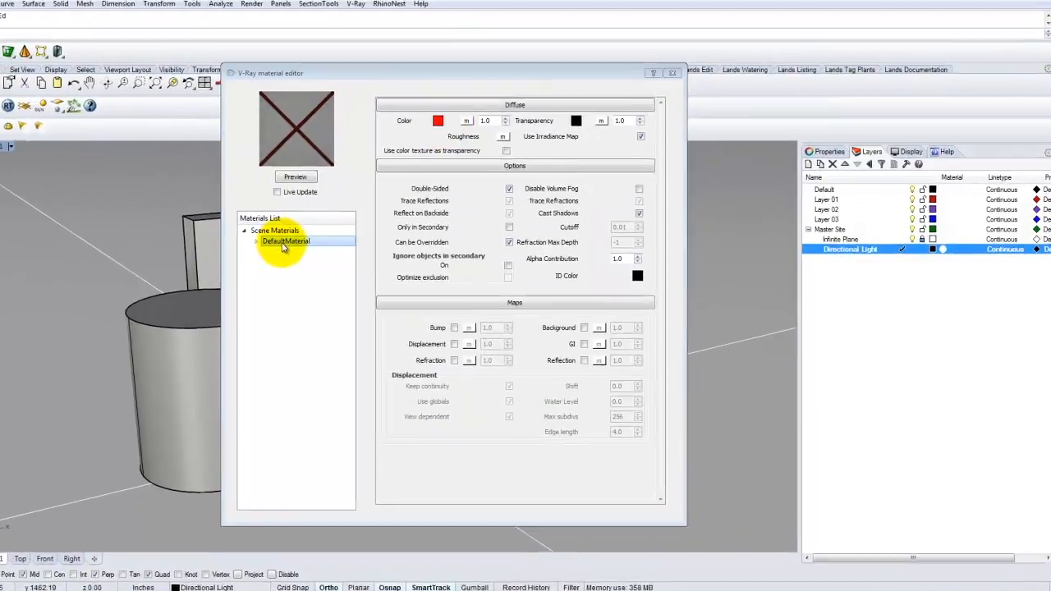
{"action": "right_click", "coordinate": [283, 244]}
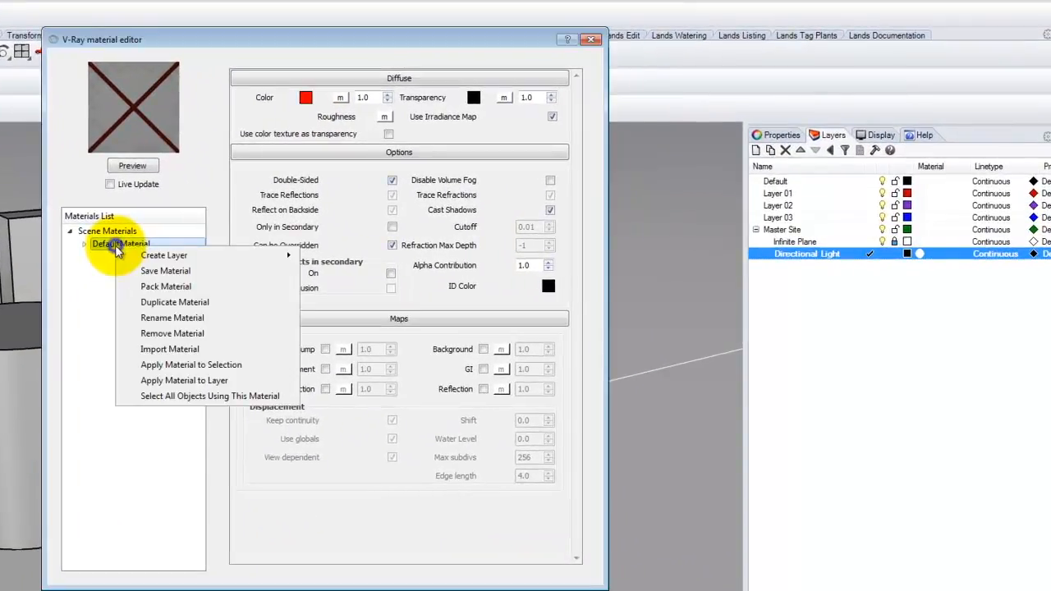
{"action": "left_click", "coordinate": [169, 321]}
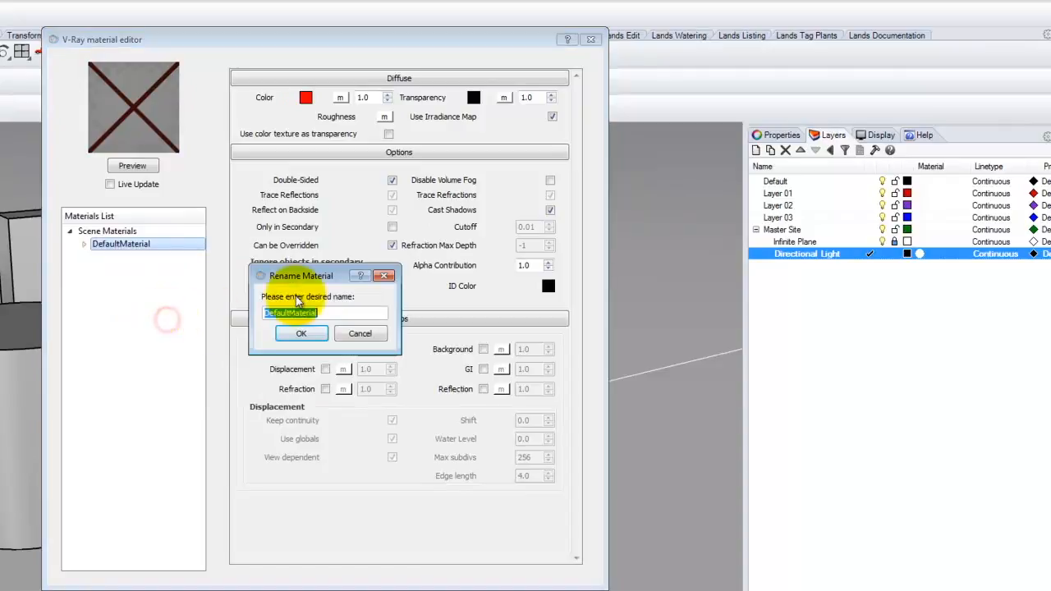
{"action": "type", "text": "Red"}
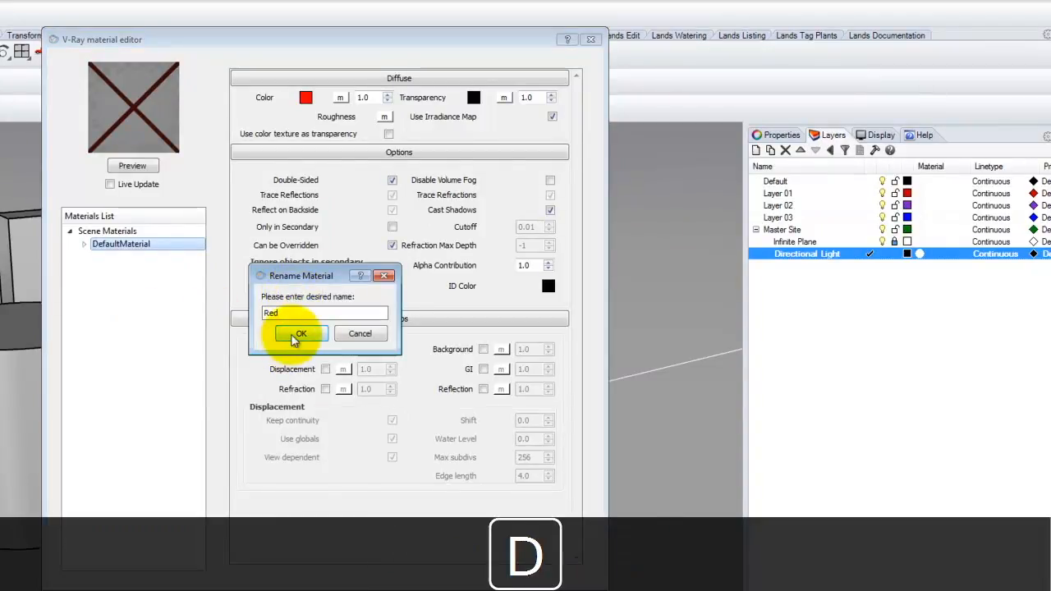
{"action": "left_click", "coordinate": [297, 333]}
{"action": "left_click", "coordinate": [132, 247]}
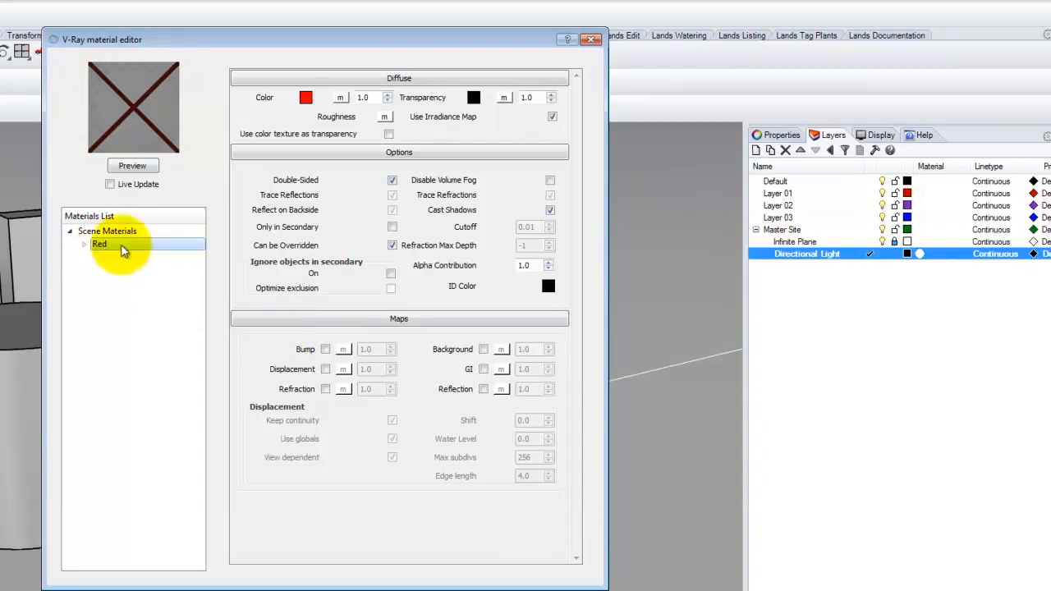
{"action": "left_click", "coordinate": [132, 167]}
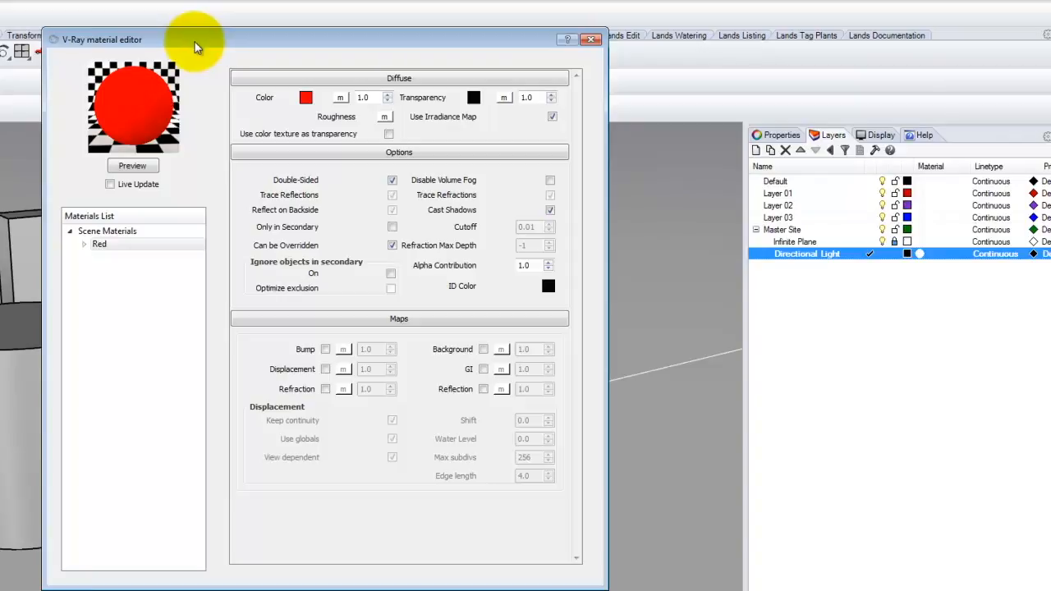
Step: Move the material editor clear of the solids and apply the Red material to the selected thin wall at the back
{"action": "left_click_drag", "start_coordinate": [195, 47], "coordinate": [634, 34]}
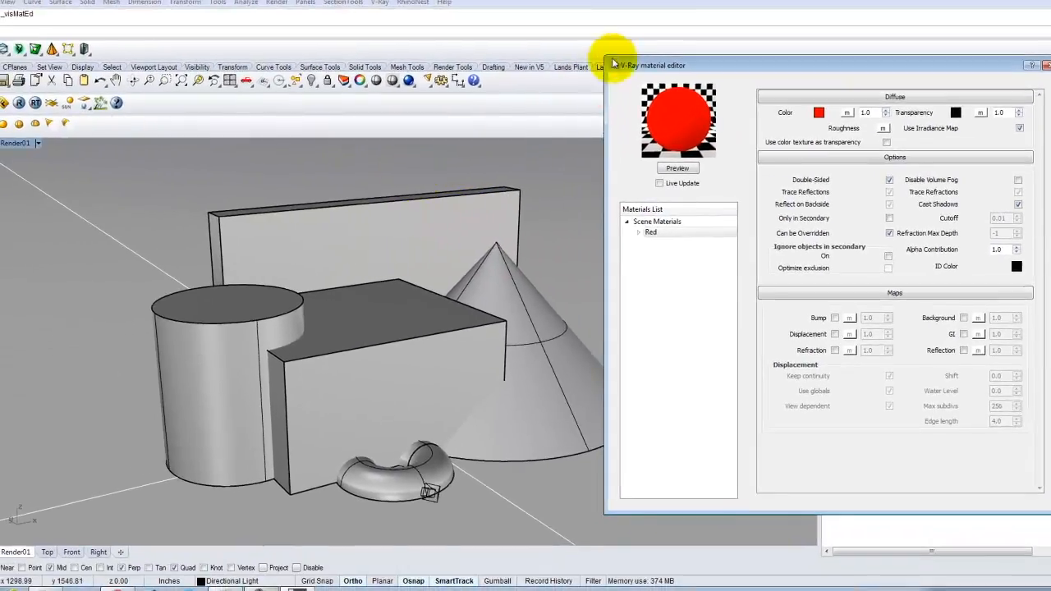
{"action": "mouse_move", "coordinate": [695, 63]}
{"action": "left_mouse_down"}
{"action": "mouse_move", "coordinate": [500, 50]}
{"action": "mouse_move", "coordinate": [657, 52]}
{"action": "mouse_move", "coordinate": [677, 67]}
{"action": "left_mouse_up"}
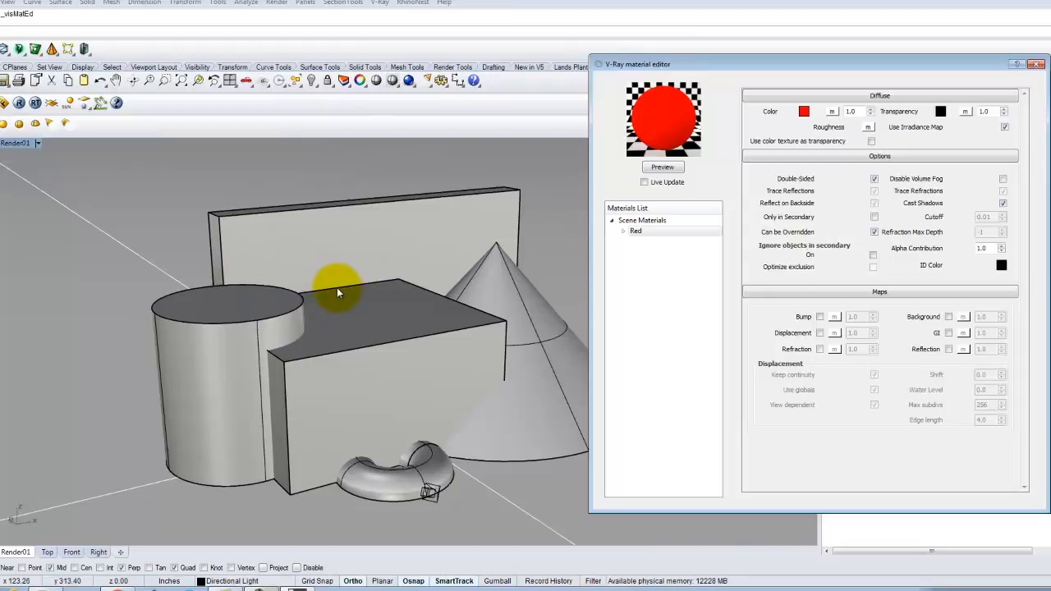
{"action": "left_click", "coordinate": [344, 238]}
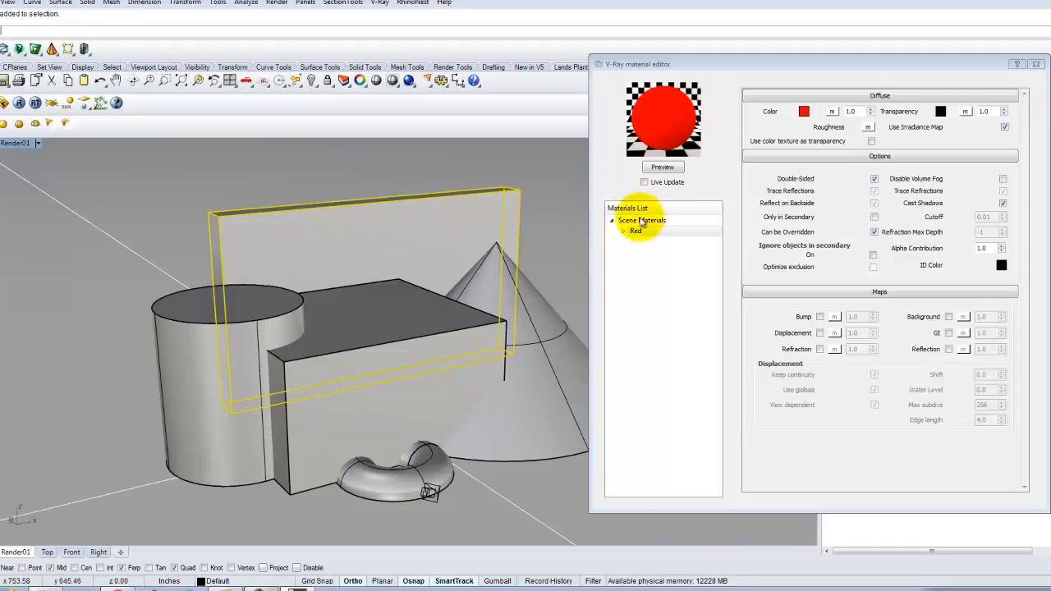
{"action": "left_click", "coordinate": [646, 61]}
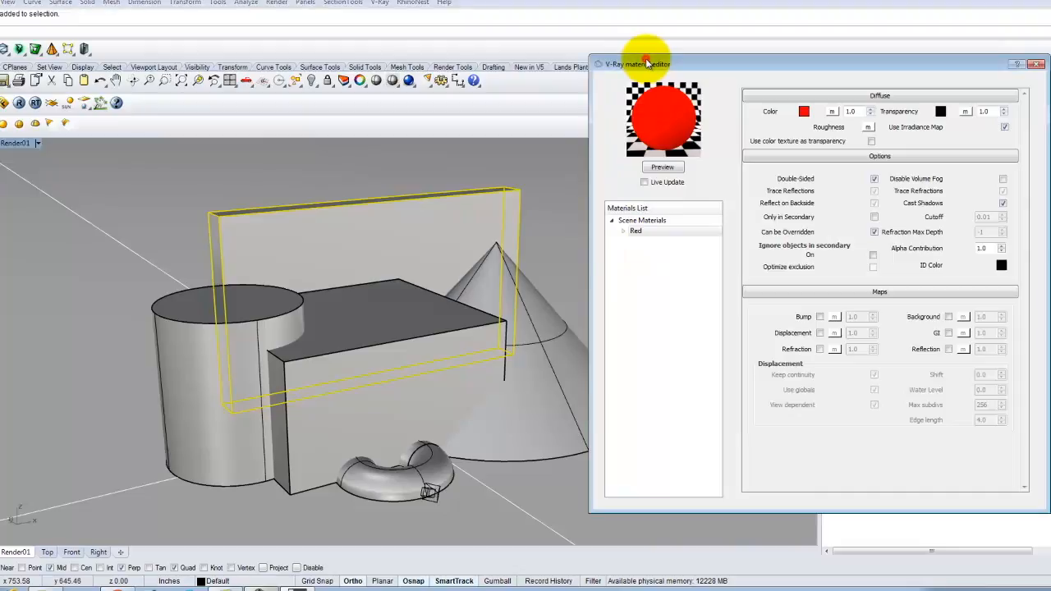
{"action": "right_click", "coordinate": [638, 233]}
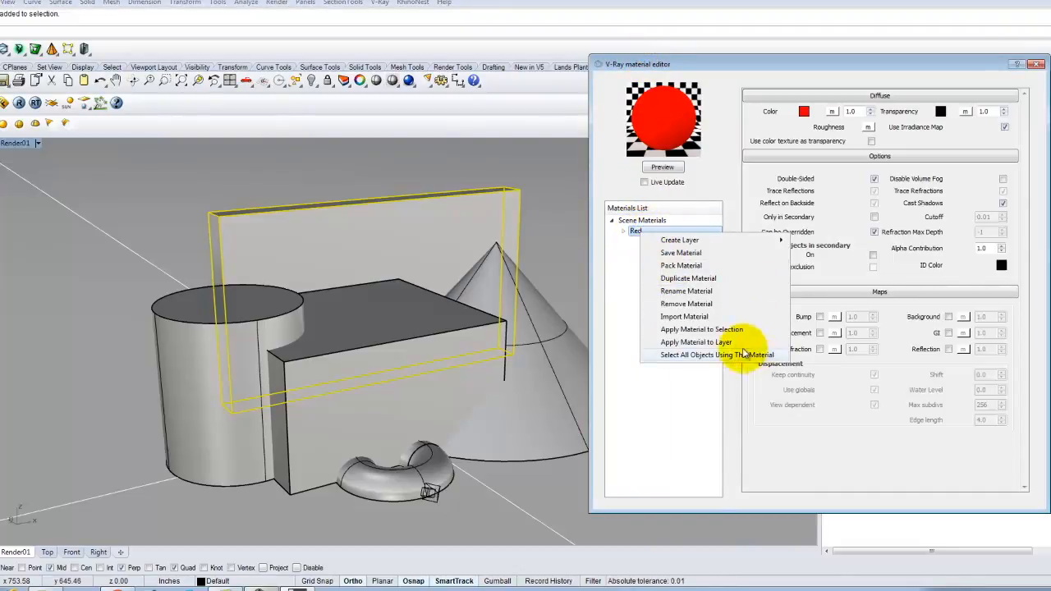
{"action": "left_click", "coordinate": [706, 330]}
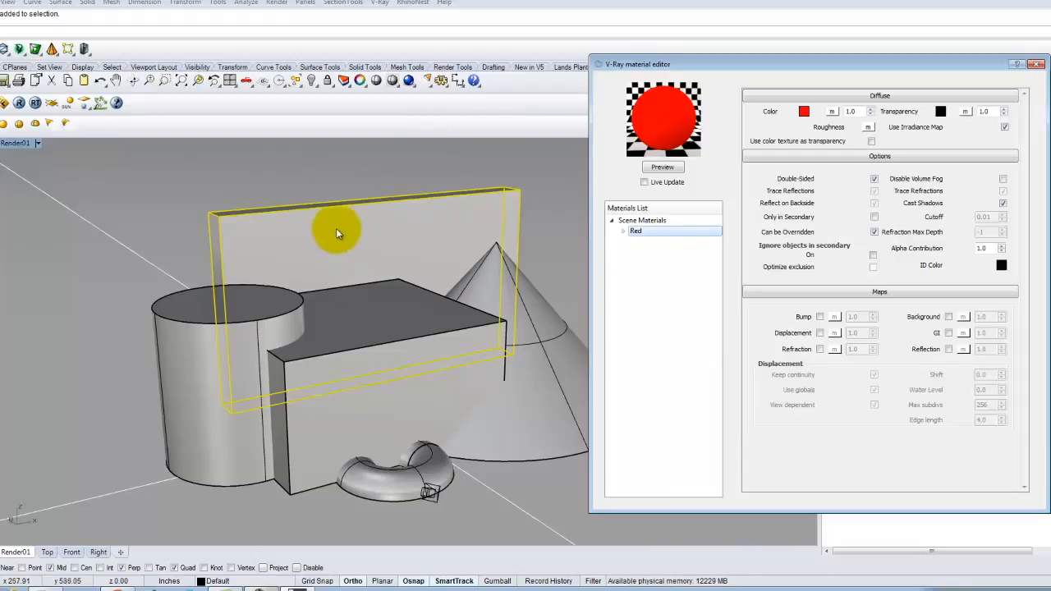
Step: Compare the Rendered and Shaded display modes in the Render01 viewport and leave it in Rendered mode
{"action": "left_click", "coordinate": [38, 144]}
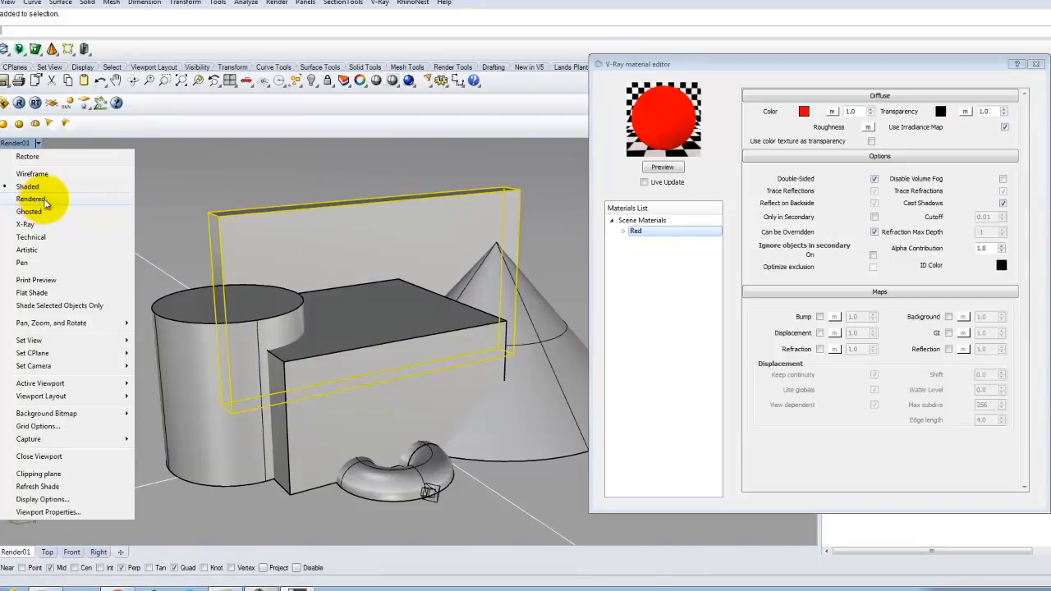
{"action": "left_click", "coordinate": [45, 201]}
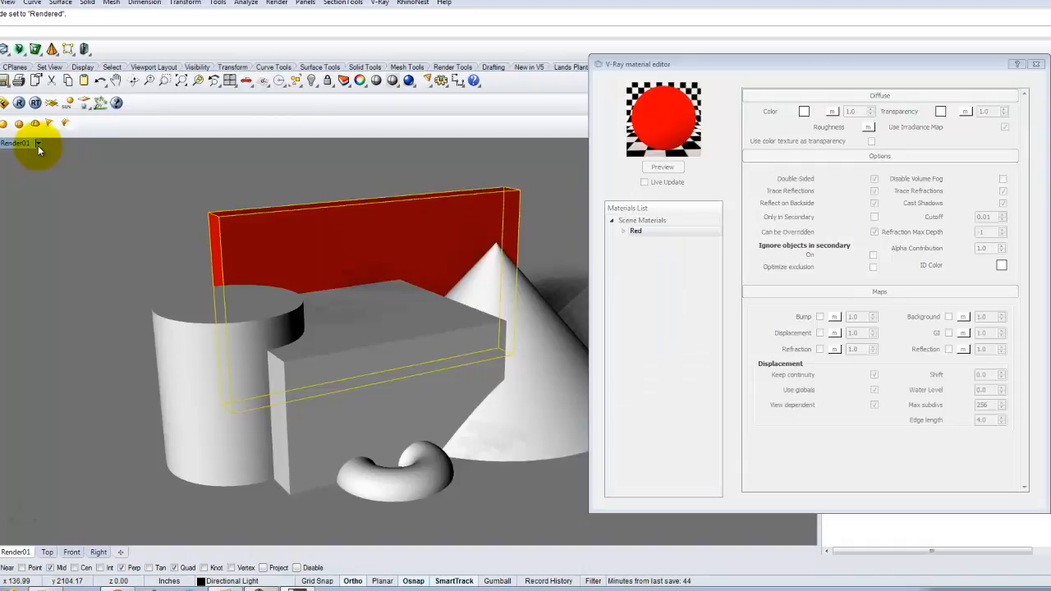
{"action": "left_click", "coordinate": [38, 144]}
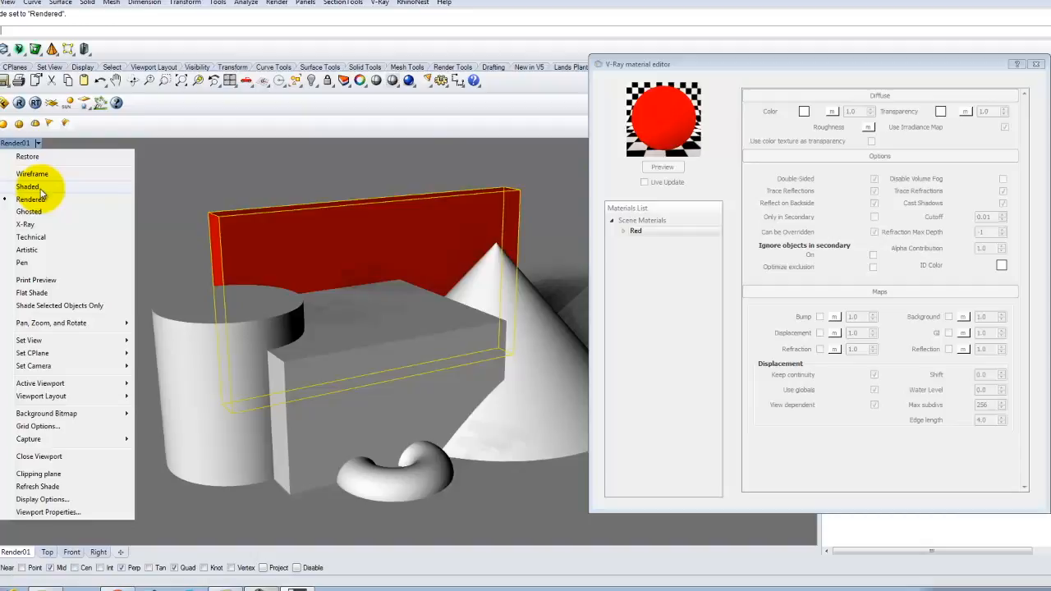
{"action": "left_click", "coordinate": [29, 187]}
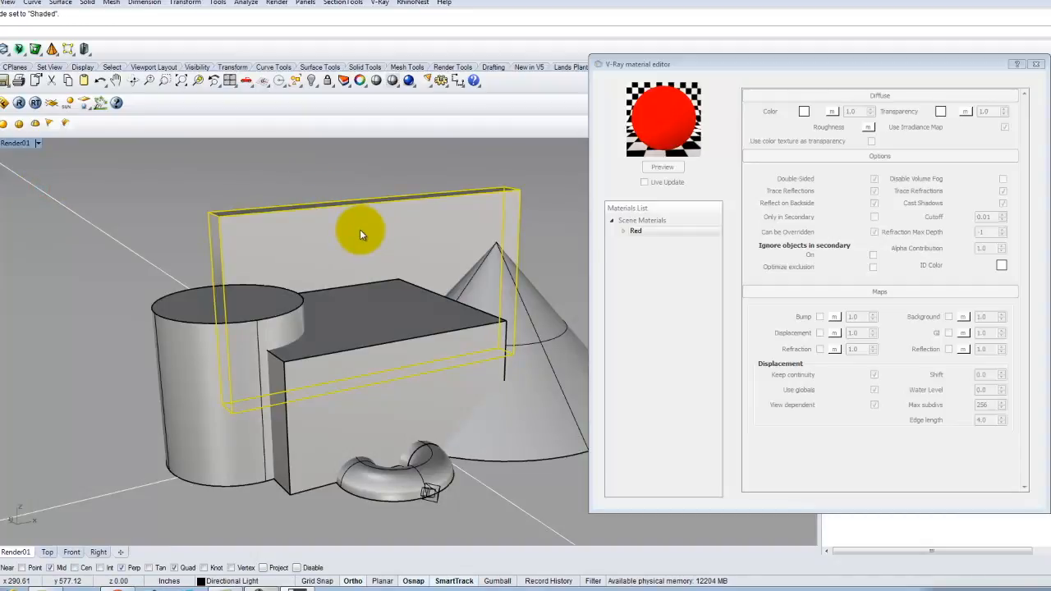
{"action": "left_click", "coordinate": [37, 144]}
{"action": "left_click", "coordinate": [31, 198]}
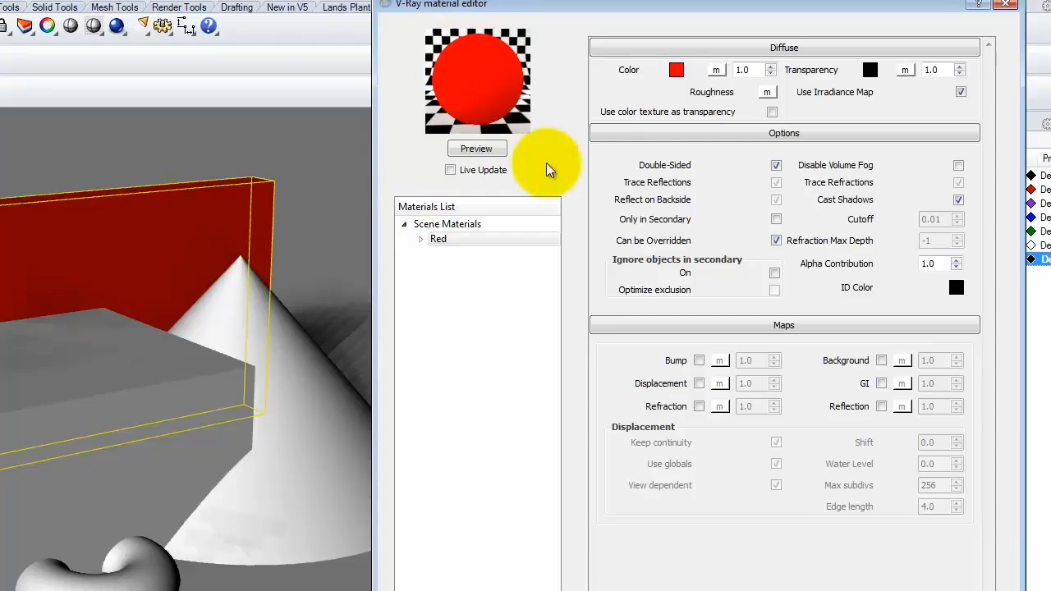
Step: Create a new Standard scene material and set its diffuse color to the preset Blue
{"action": "right_click", "coordinate": [457, 233]}
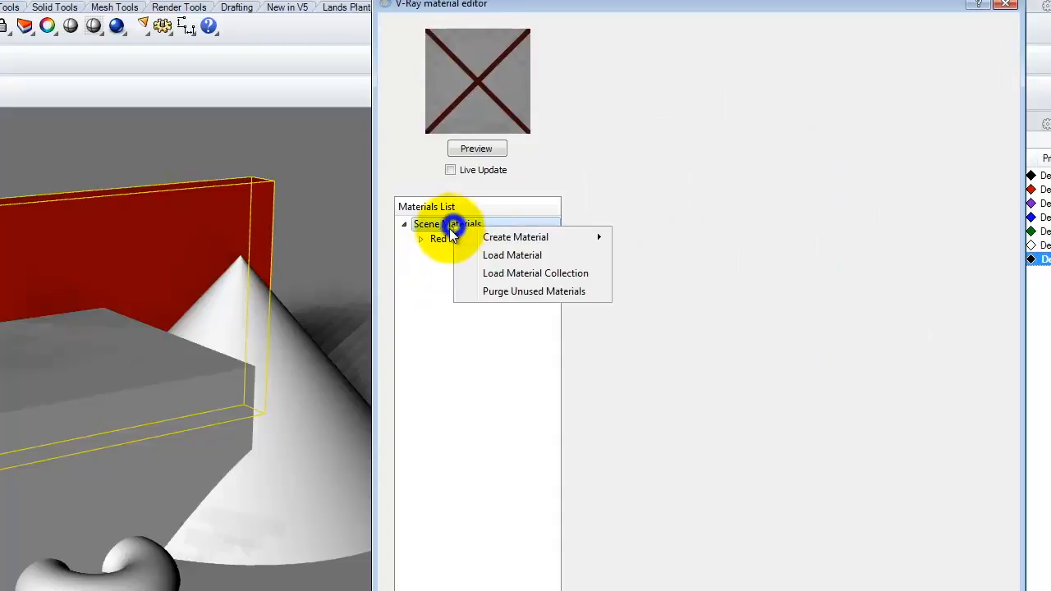
{"action": "mouse_move", "coordinate": [516, 237]}
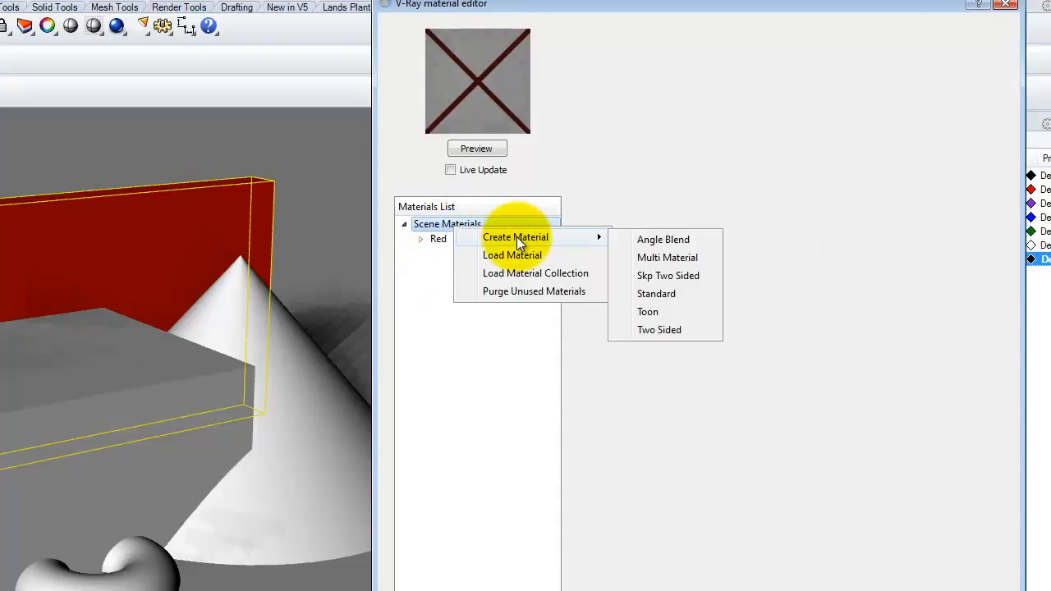
{"action": "left_click", "coordinate": [653, 296]}
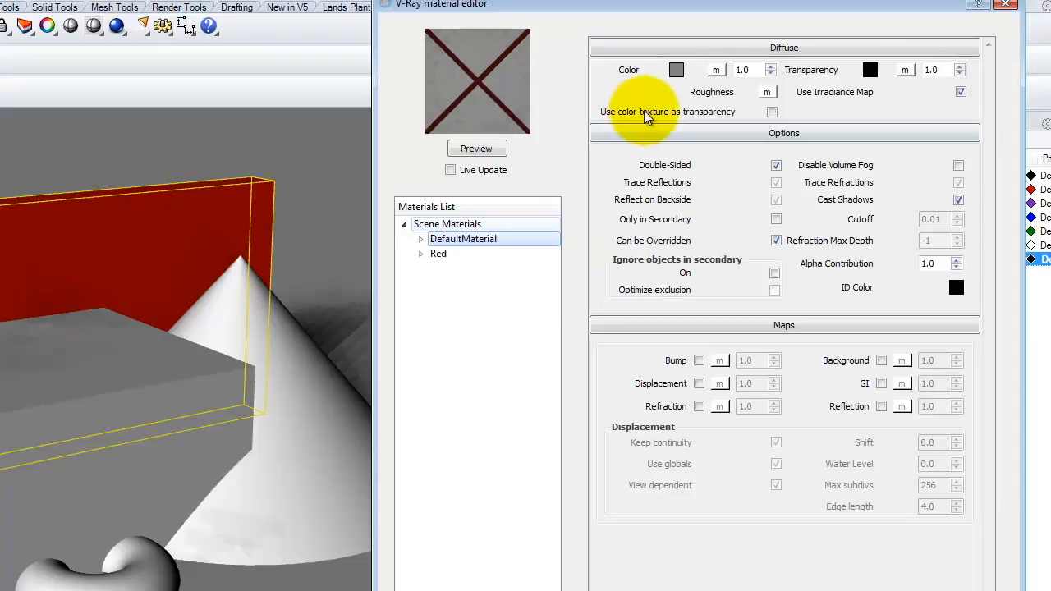
{"action": "left_click", "coordinate": [676, 70]}
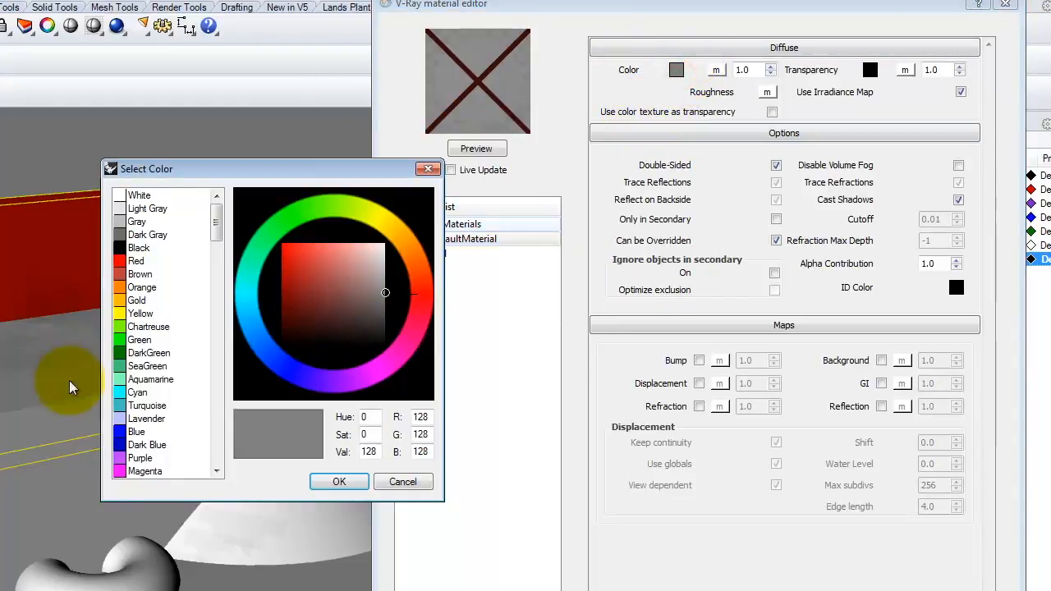
{"action": "left_click", "coordinate": [138, 432]}
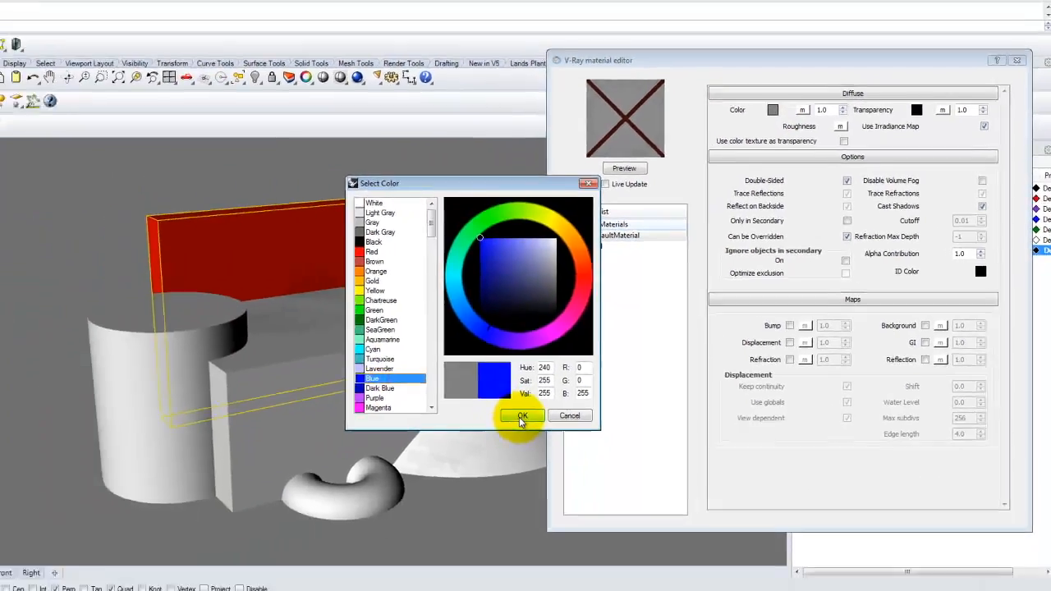
{"action": "left_click", "coordinate": [339, 482]}
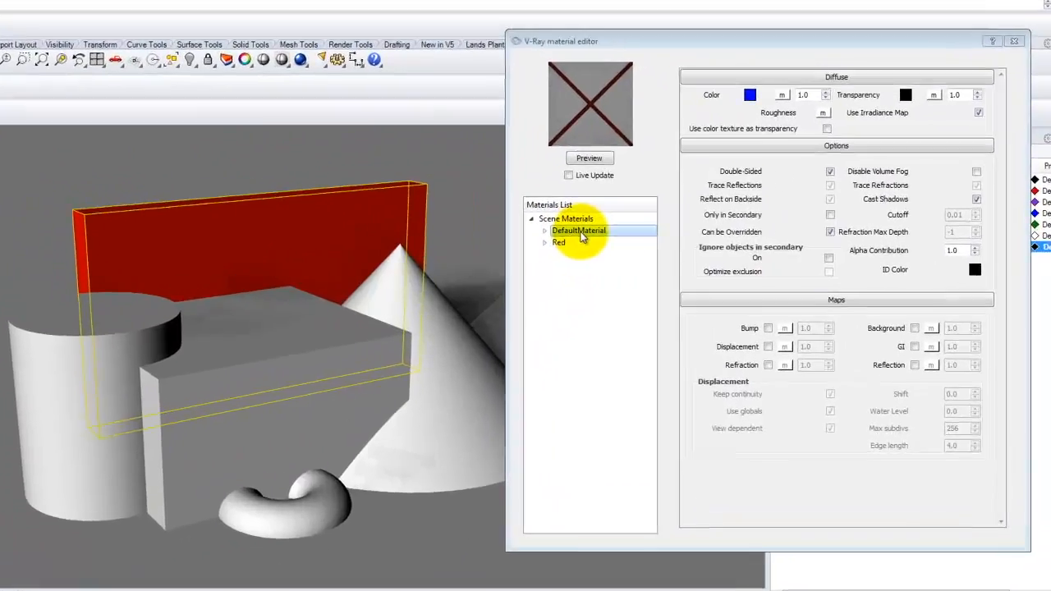
Step: Rename the blue DefaultMaterial to "Blue"
{"action": "right_click", "coordinate": [660, 238]}
{"action": "left_click", "coordinate": [579, 304]}
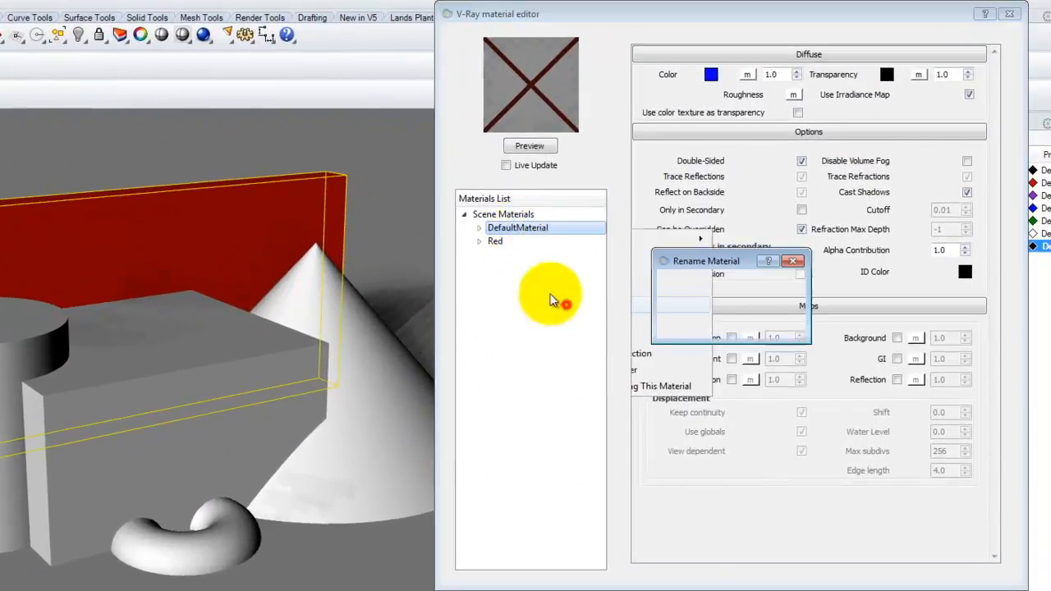
{"action": "type", "text": "Blue"}
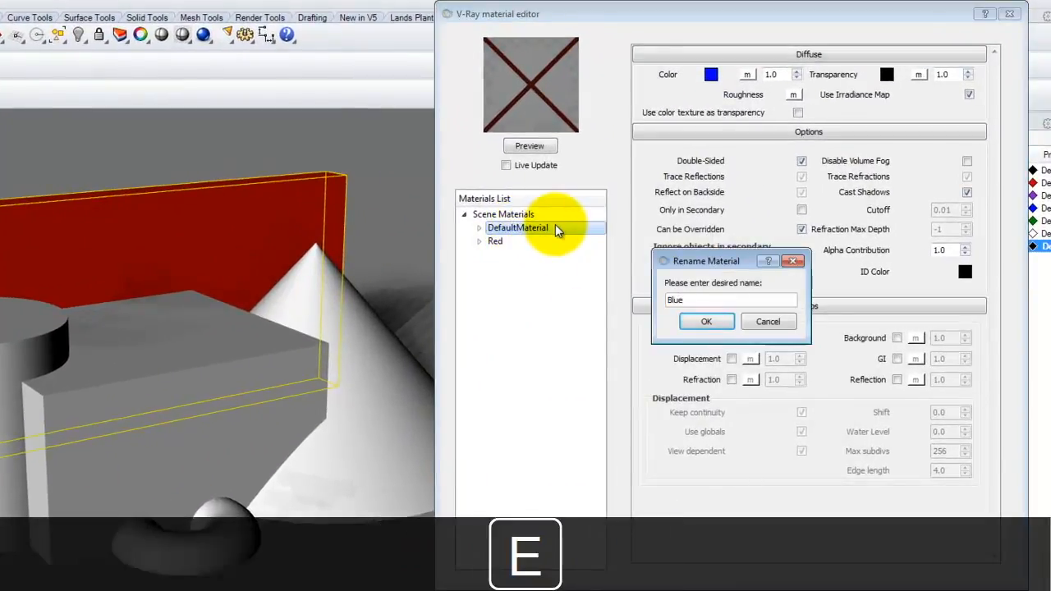
{"action": "left_click", "coordinate": [719, 322]}
Step: Apply the Blue material to the cylinder beside the box
{"action": "left_click", "coordinate": [6, 368]}
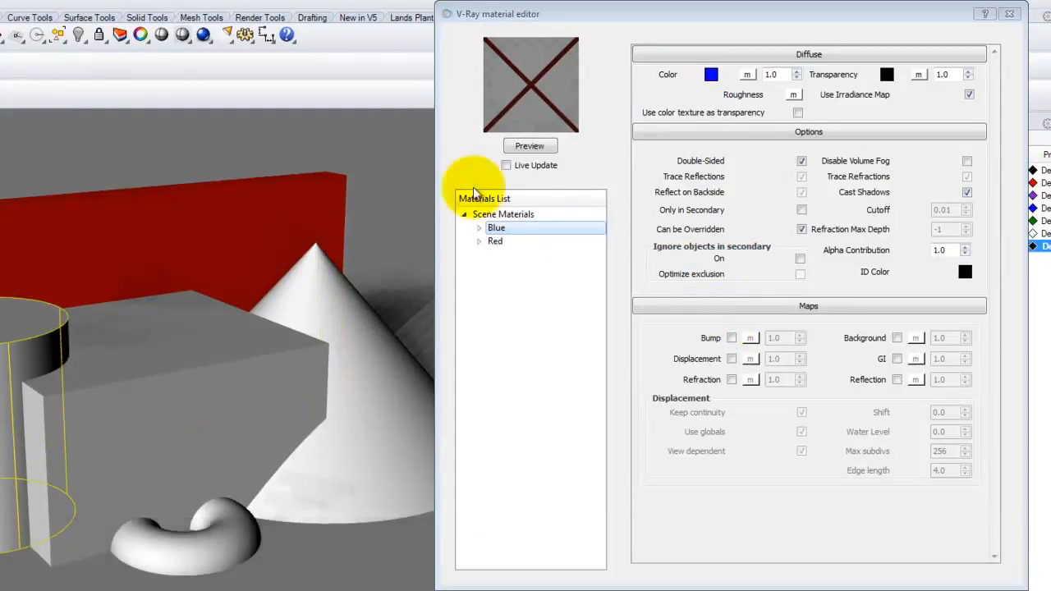
{"action": "right_click", "coordinate": [503, 230]}
{"action": "left_click", "coordinate": [578, 358]}
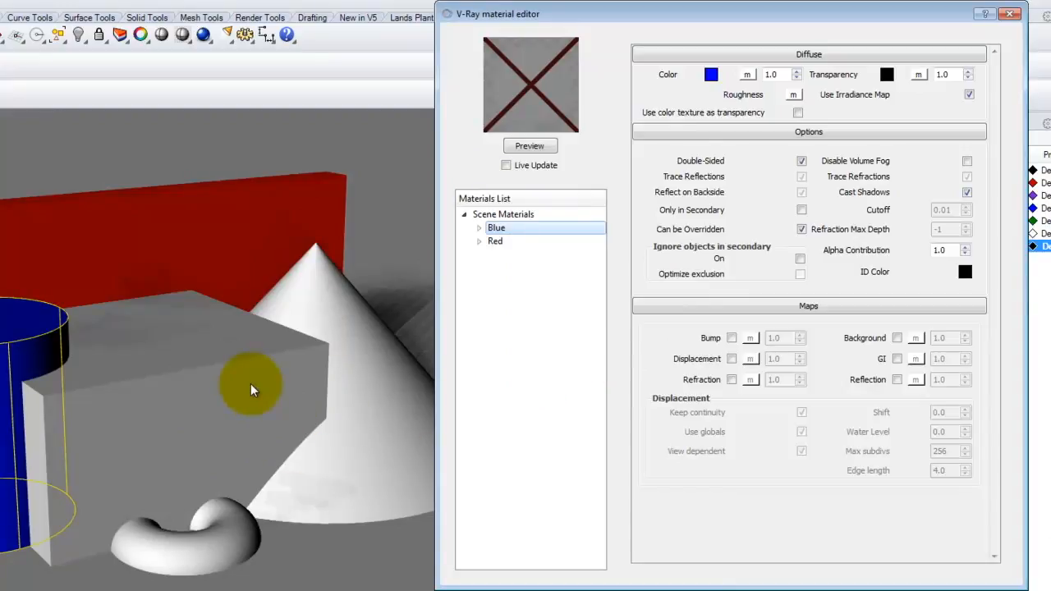
Step: Add another Standard material to the scene materials alongside Blue and Red
{"action": "left_click", "coordinate": [506, 215]}
{"action": "right_click", "coordinate": [507, 214]}
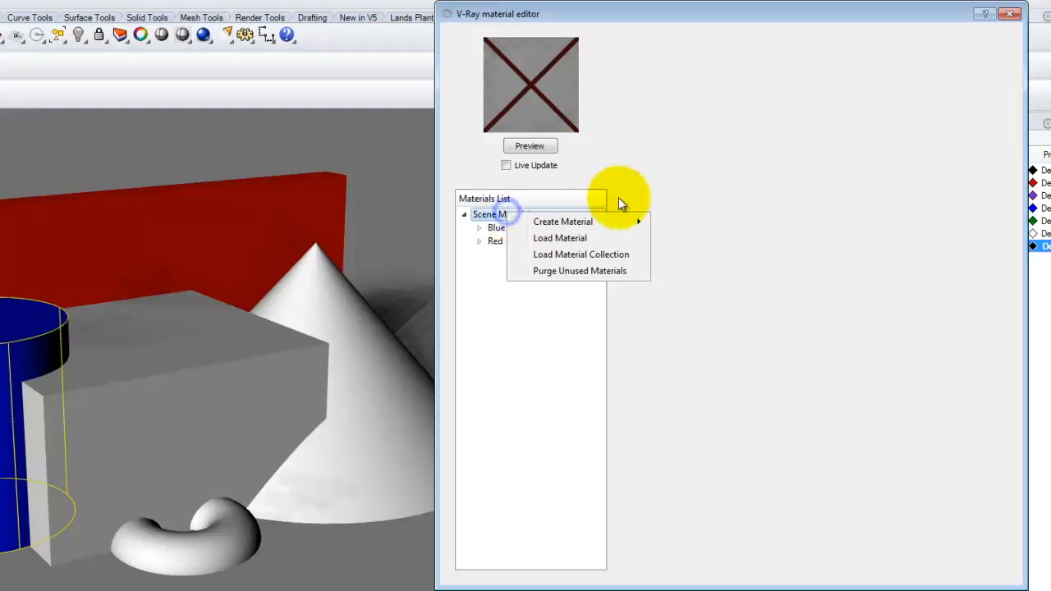
{"action": "mouse_move", "coordinate": [588, 222]}
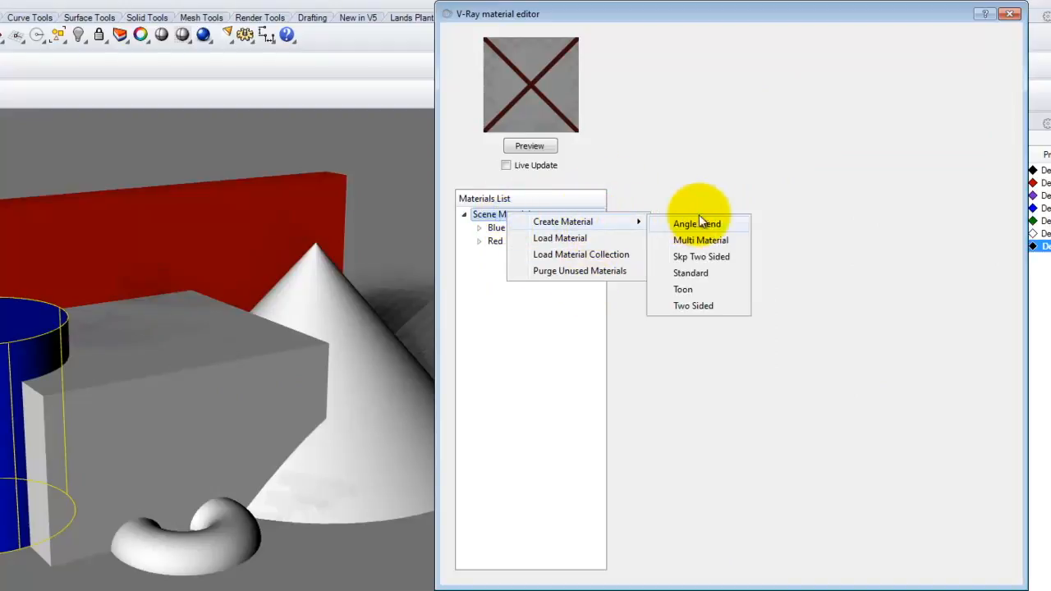
{"action": "left_click", "coordinate": [689, 272]}
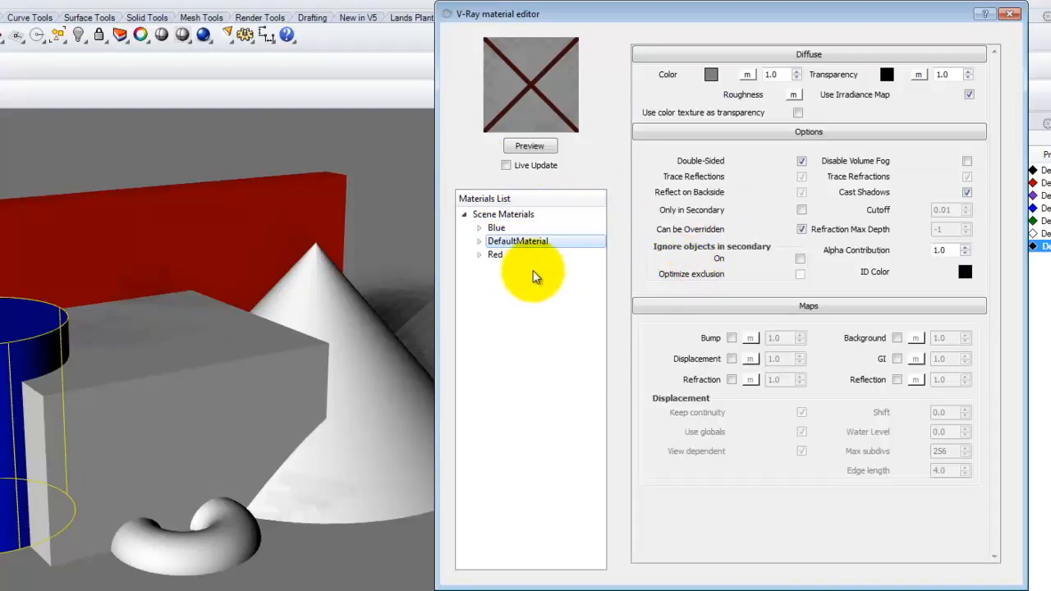
Step: Set the new default material's diffuse color to a pink with RGB 243, 58, 105
{"action": "left_click", "coordinate": [713, 75]}
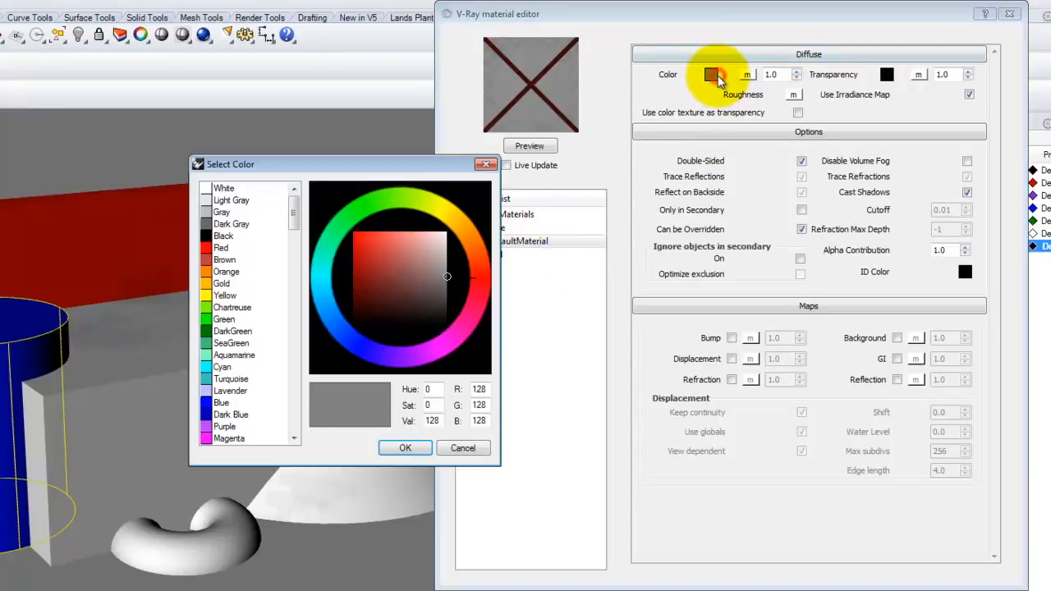
{"action": "left_click", "coordinate": [474, 308]}
{"action": "left_click", "coordinate": [473, 308]}
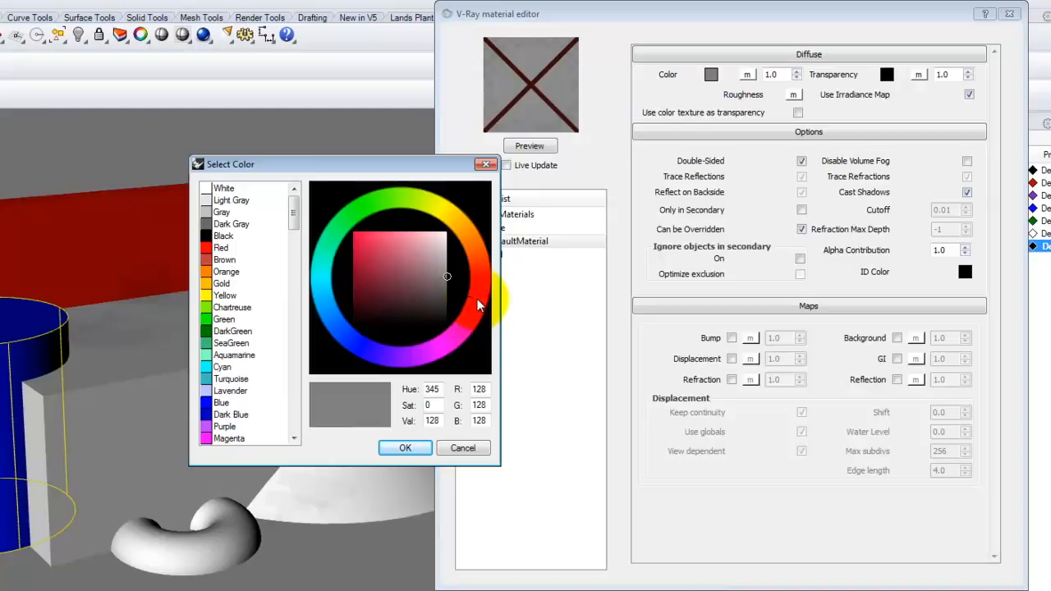
{"action": "left_click_drag", "start_coordinate": [376, 256], "coordinate": [370, 235]}
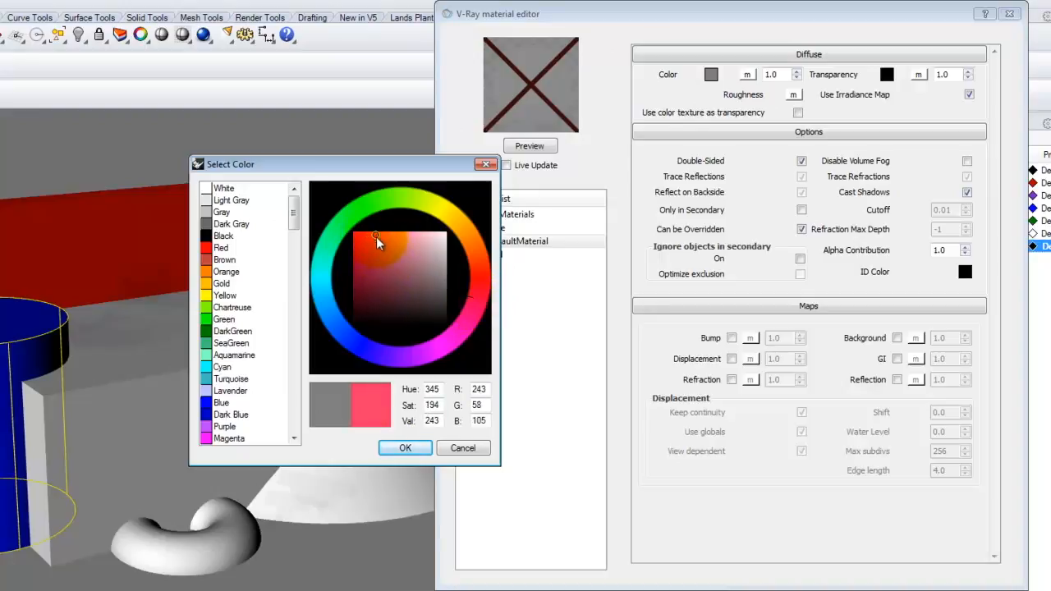
{"action": "left_click", "coordinate": [405, 448]}
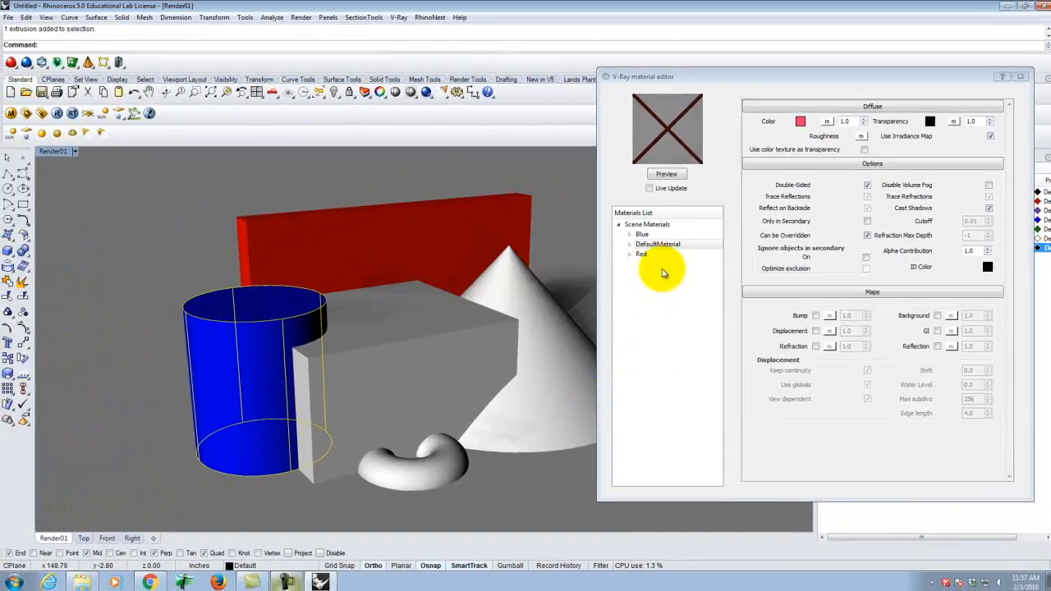
Step: Rename the pink default material as Pink and apply it to the large gray box
{"action": "right_click", "coordinate": [662, 244]}
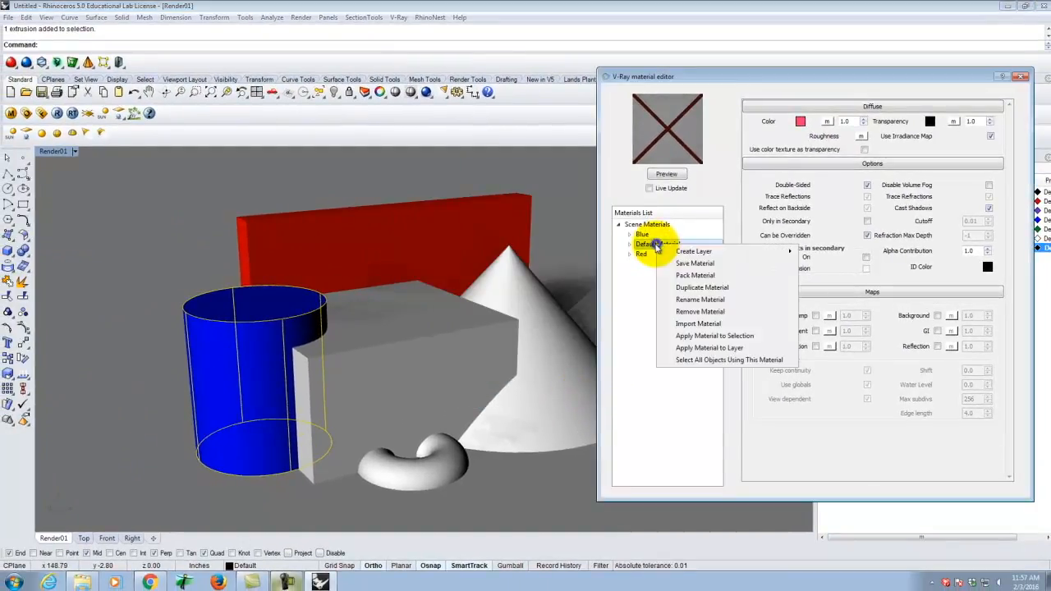
{"action": "left_click", "coordinate": [702, 300]}
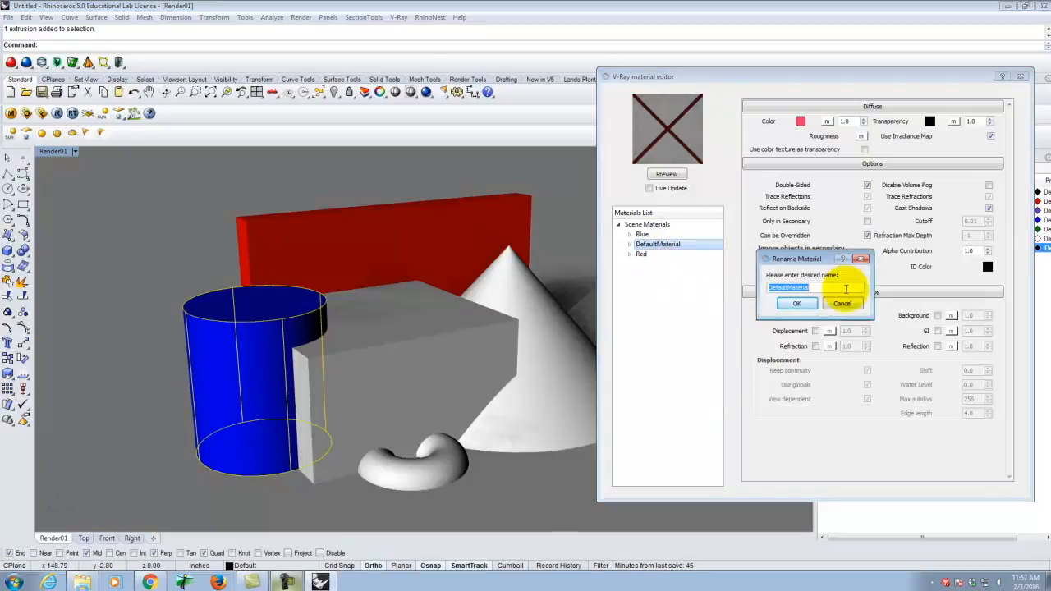
{"action": "type", "text": "Pink"}
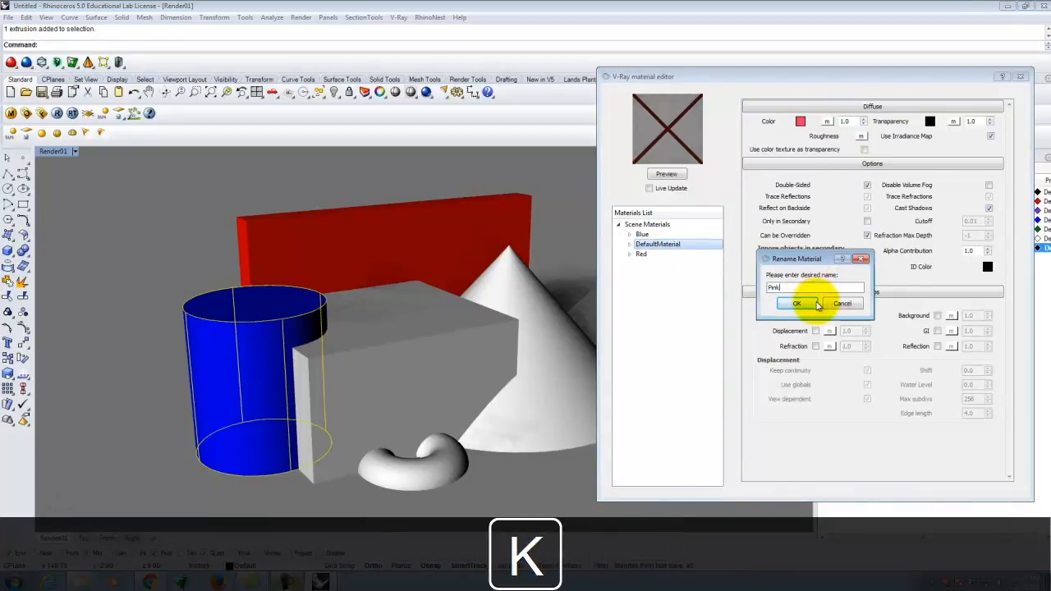
{"action": "left_click", "coordinate": [791, 302]}
{"action": "left_click", "coordinate": [415, 321]}
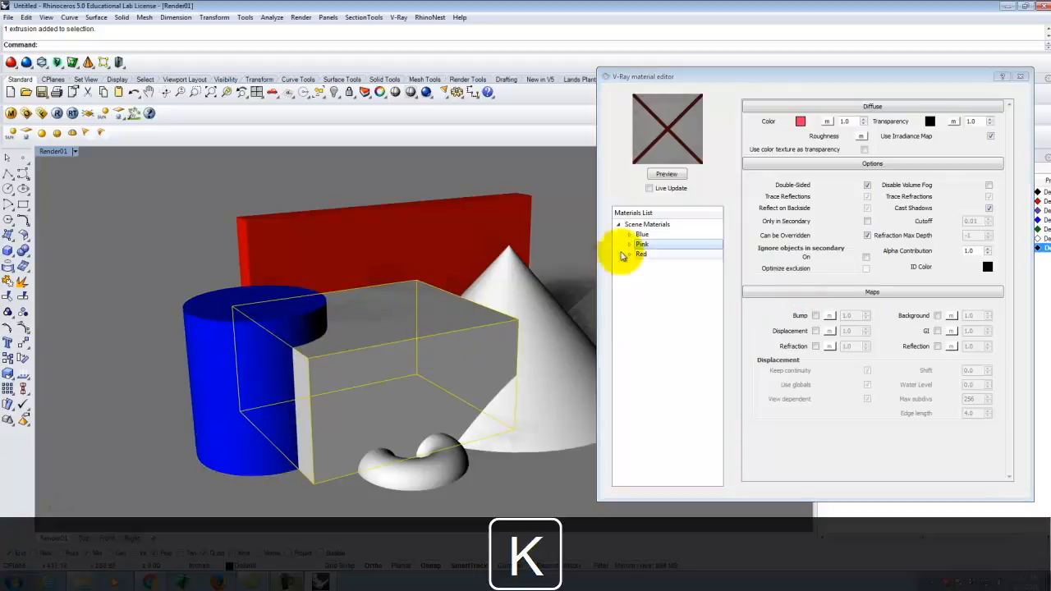
{"action": "right_click", "coordinate": [657, 242]}
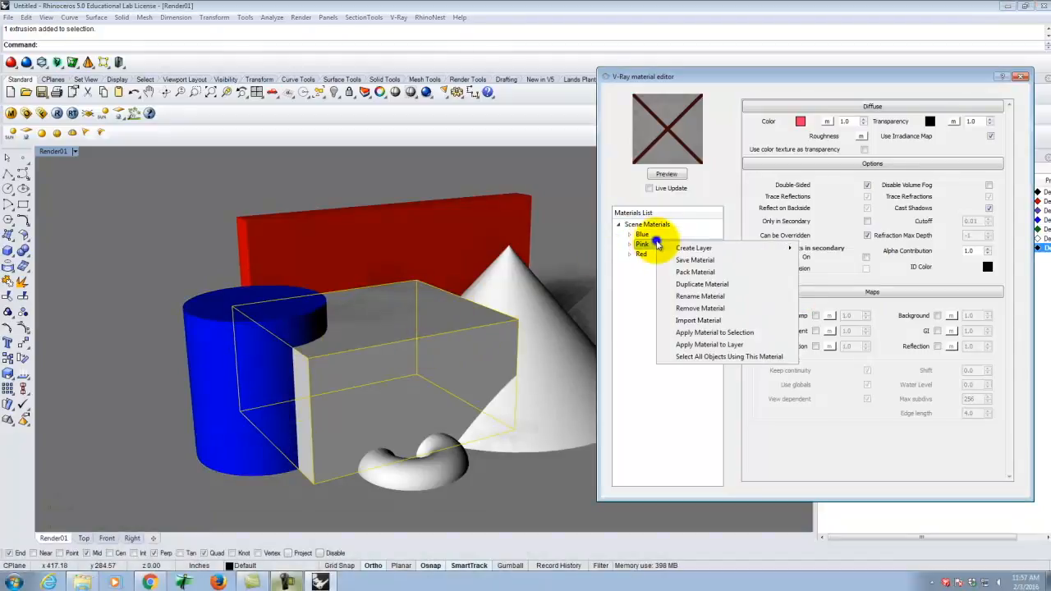
{"action": "left_click", "coordinate": [727, 332]}
Step: Select the white cone and create a new Standard material in the scene materials
{"action": "left_click", "coordinate": [532, 306]}
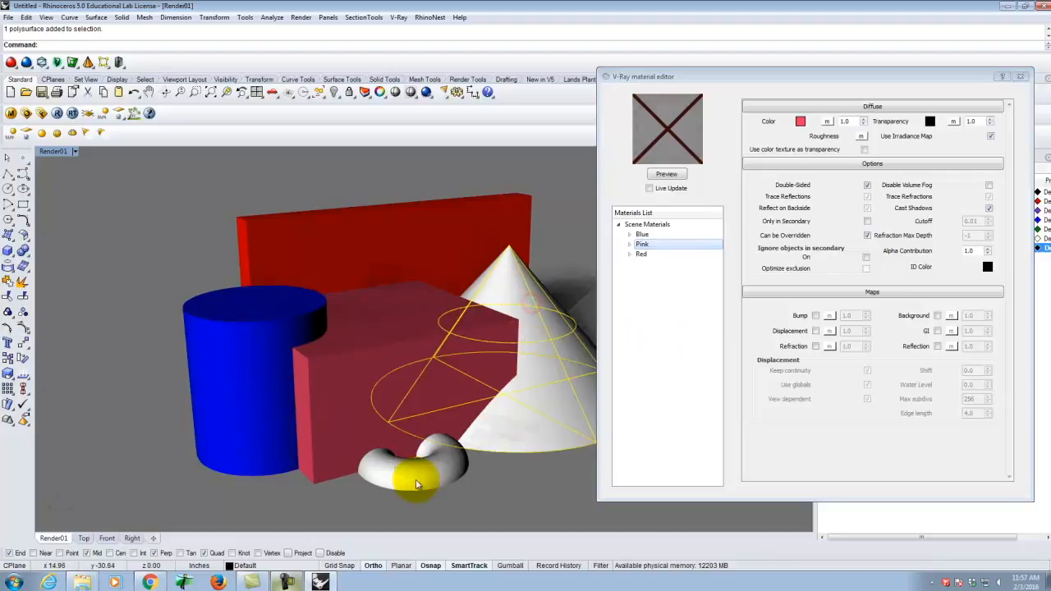
{"action": "left_click", "coordinate": [653, 227]}
{"action": "right_click", "coordinate": [654, 229]}
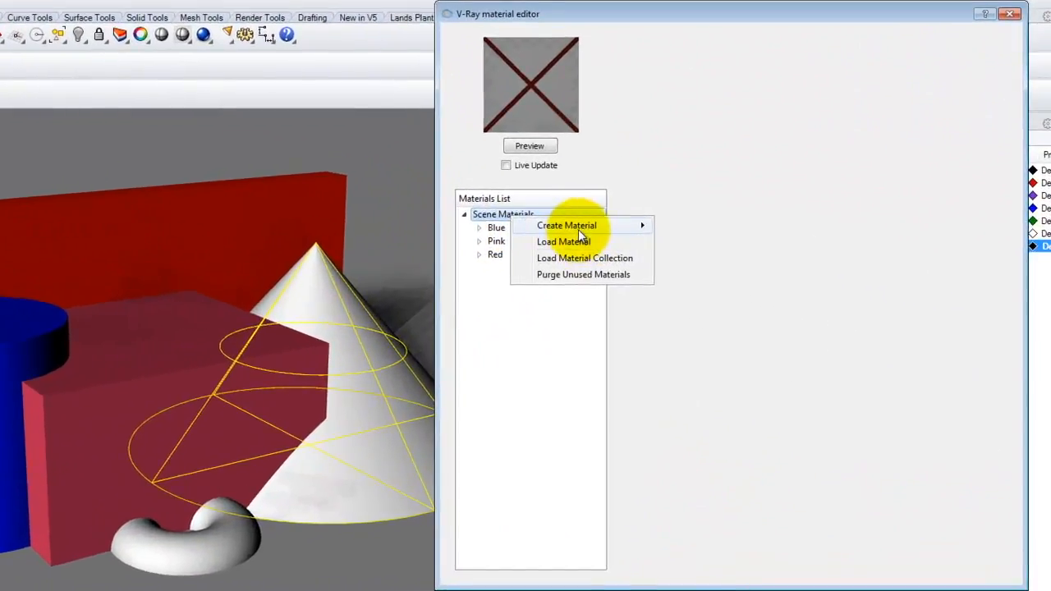
{"action": "mouse_move", "coordinate": [578, 229]}
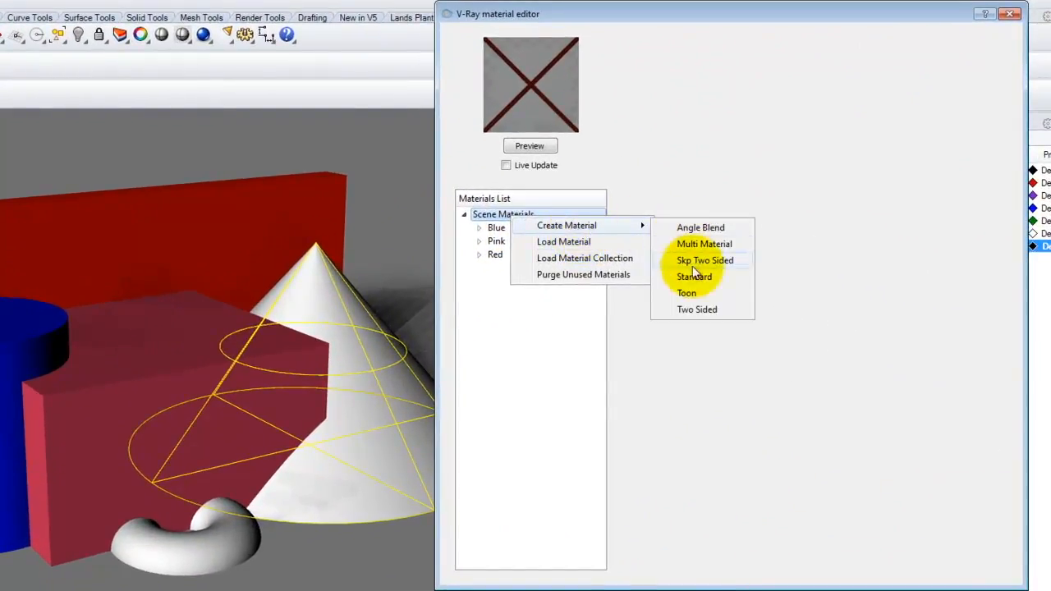
{"action": "left_click", "coordinate": [695, 280]}
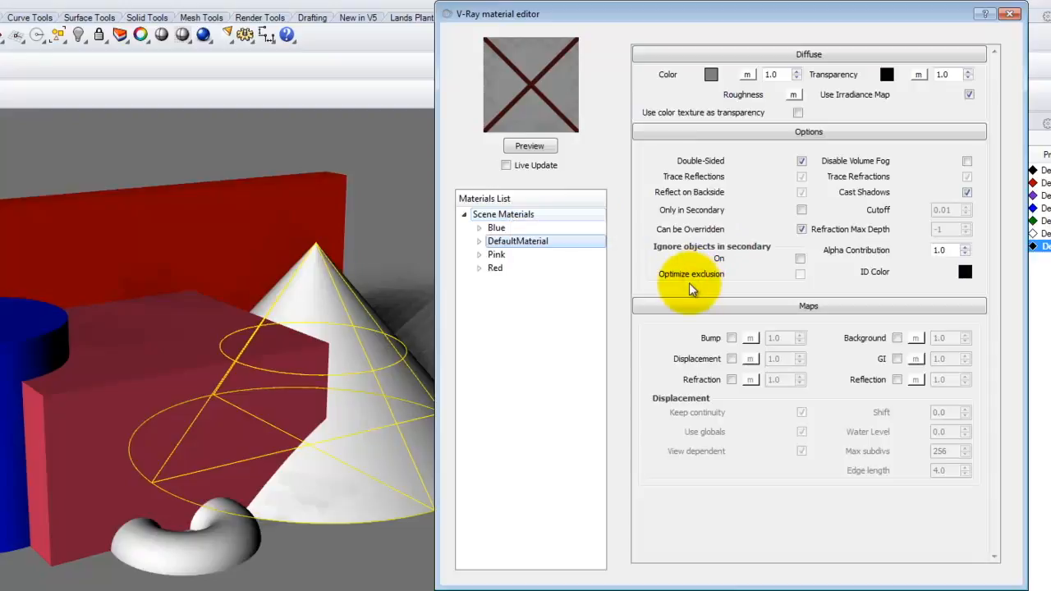
Step: Set the new material's diffuse color to a dark orange with RGB 192, 62, 9
{"action": "left_click", "coordinate": [712, 76]}
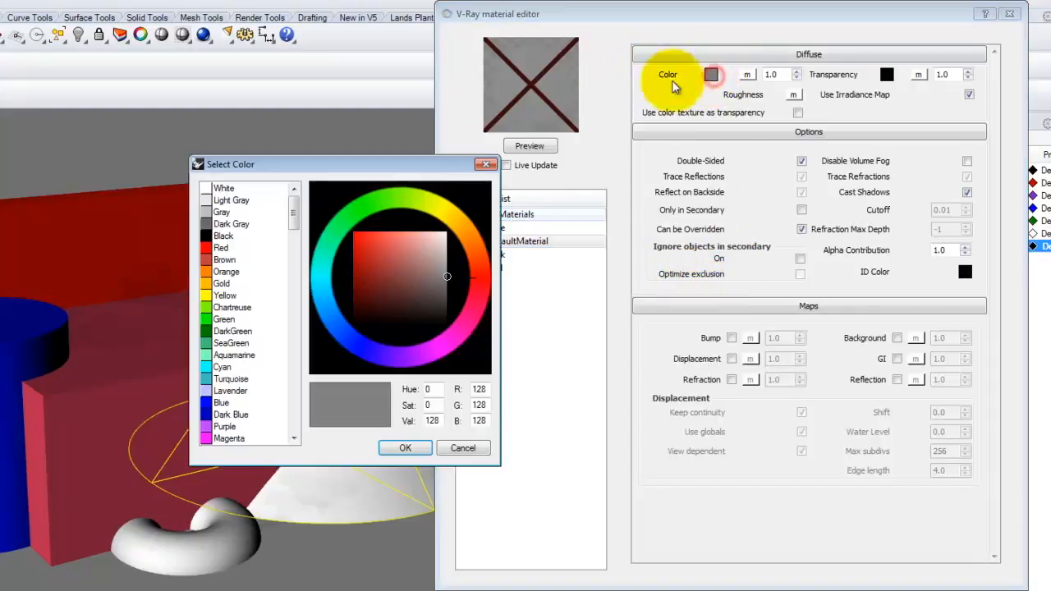
{"action": "left_click_drag", "start_coordinate": [481, 245], "coordinate": [482, 252]}
{"action": "left_click", "coordinate": [358, 254]}
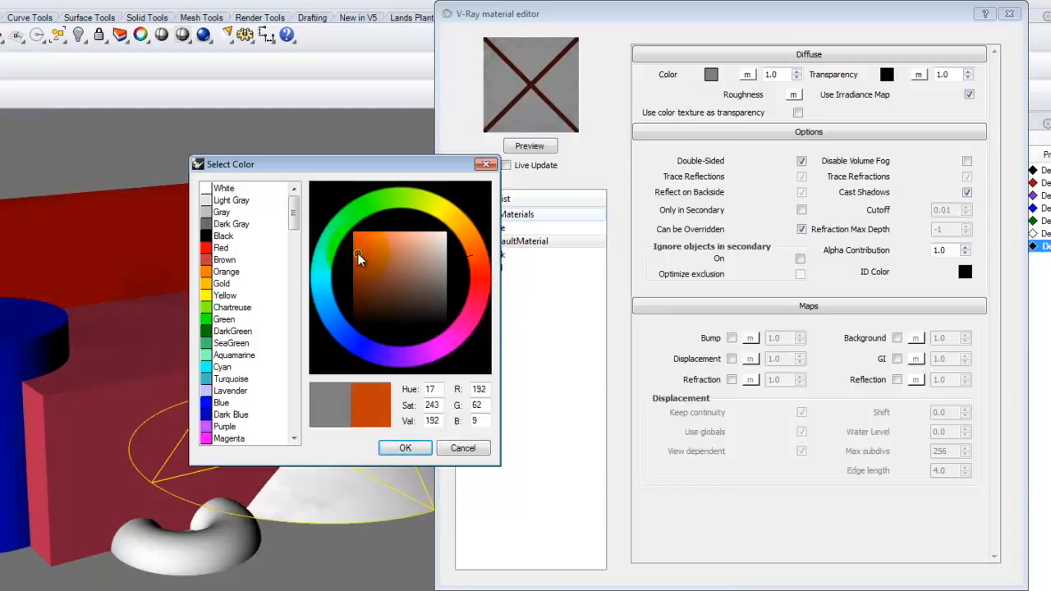
{"action": "left_click", "coordinate": [409, 448]}
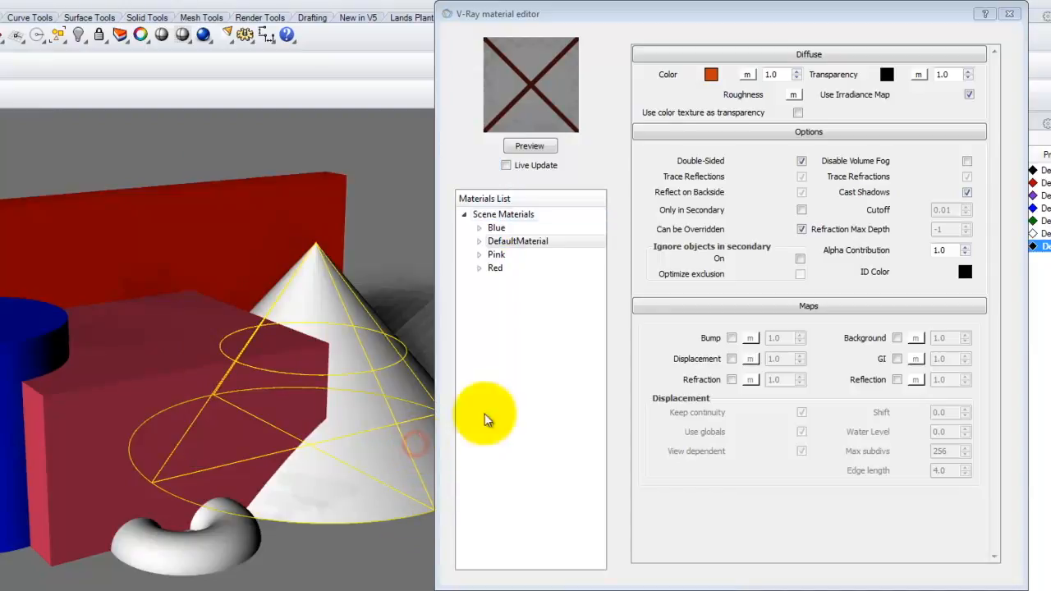
Step: Rename the new default material as Orange and apply it to the selected cone
{"action": "double_click", "coordinate": [515, 244]}
{"action": "type", "text": "Orange"}
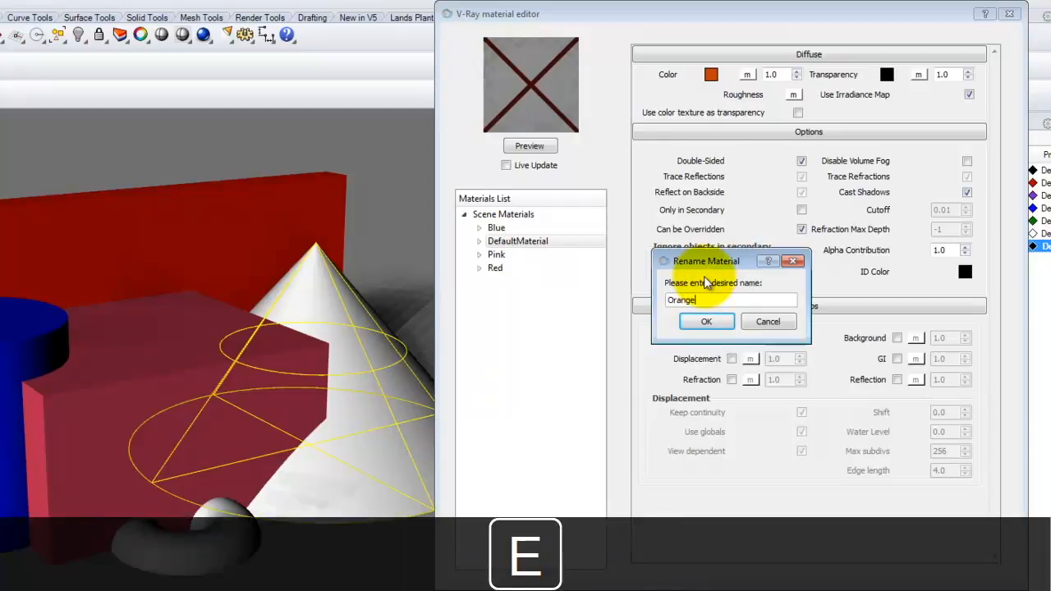
{"action": "left_click", "coordinate": [707, 321]}
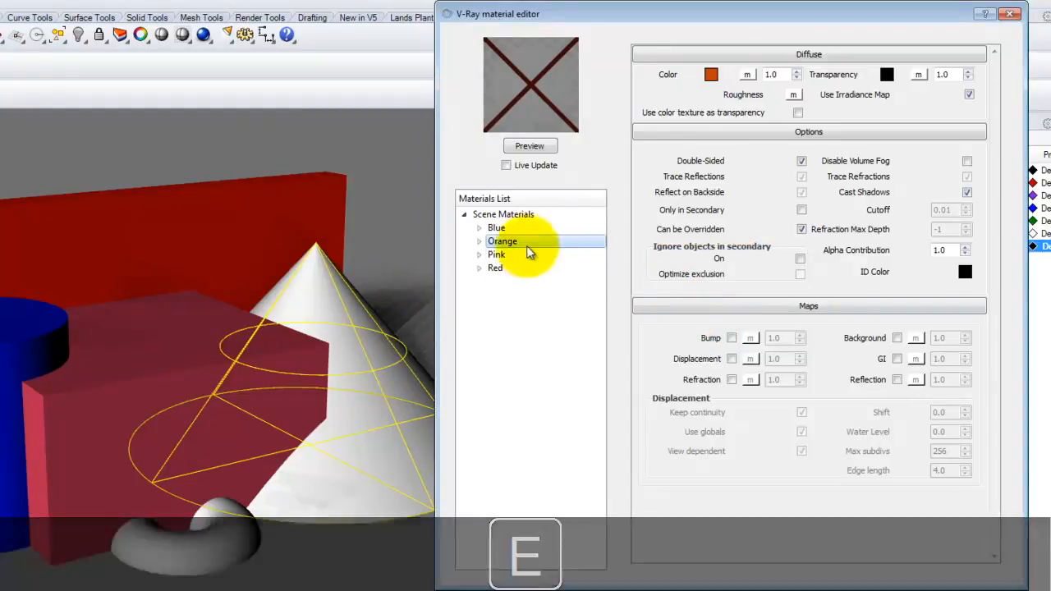
{"action": "right_click", "coordinate": [512, 244]}
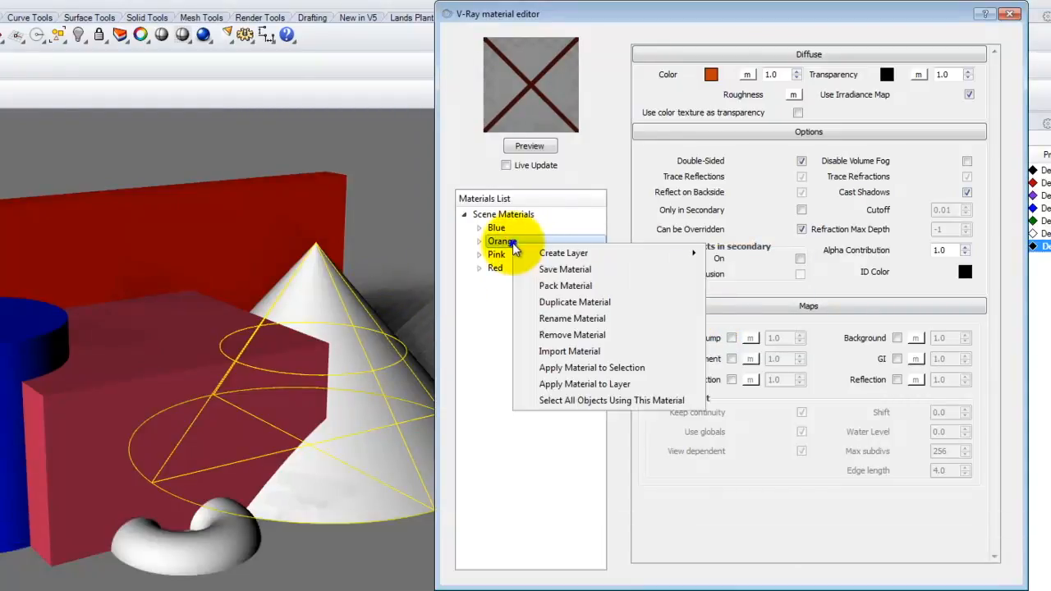
{"action": "left_click", "coordinate": [613, 369]}
Step: Select the white torus and add another Standard material to the scene materials
{"action": "left_click", "coordinate": [229, 520]}
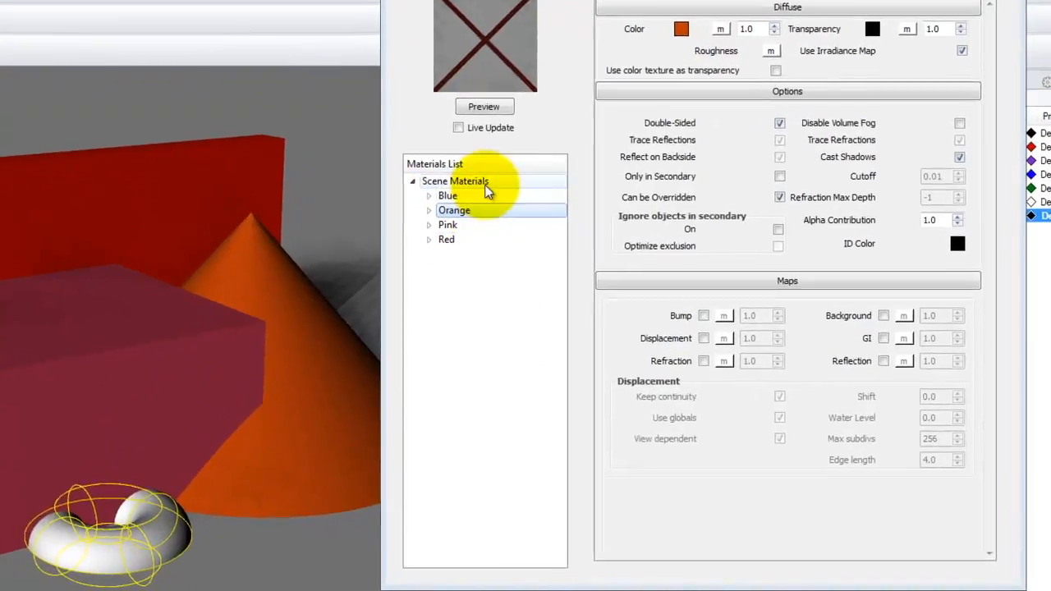
{"action": "left_click", "coordinate": [530, 214]}
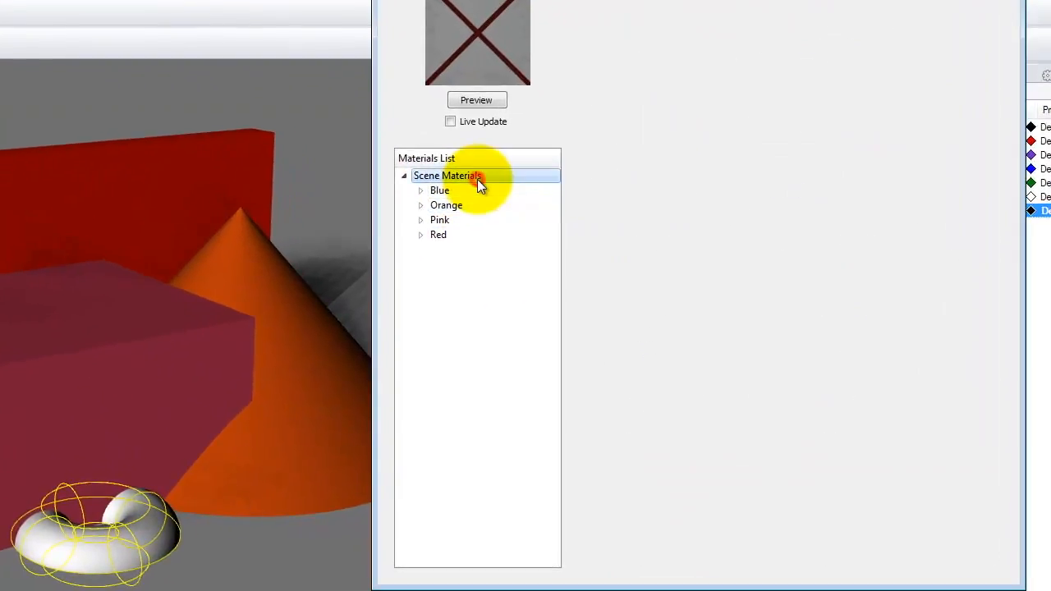
{"action": "right_click", "coordinate": [478, 179]}
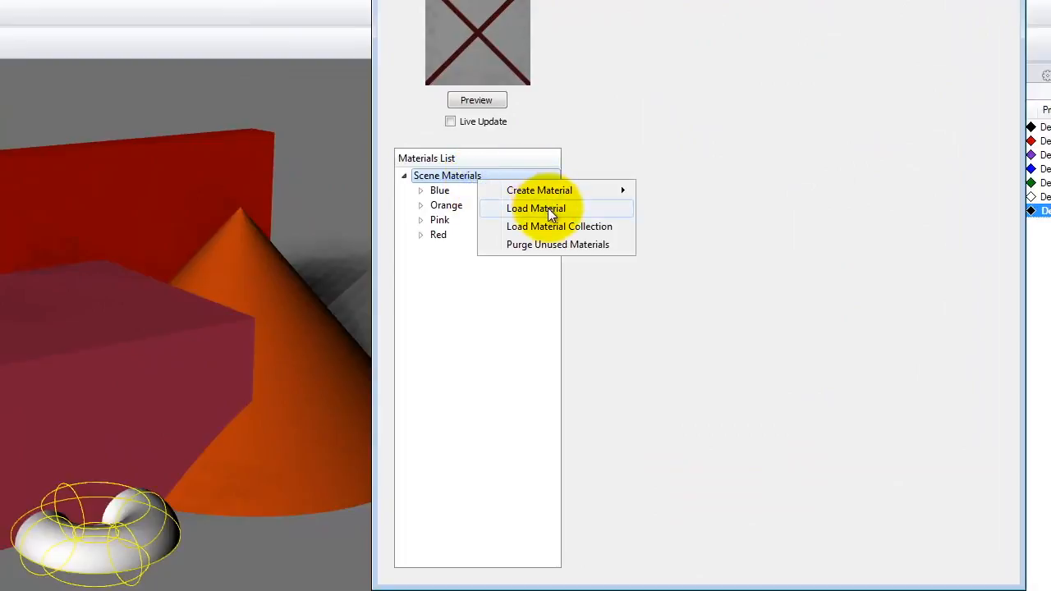
{"action": "mouse_move", "coordinate": [563, 191]}
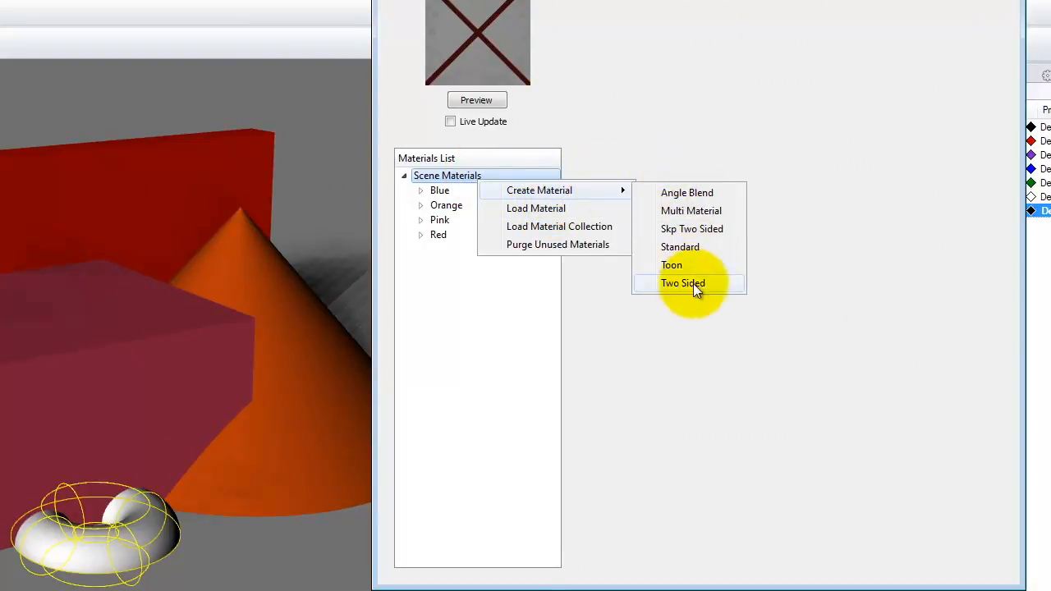
{"action": "left_click", "coordinate": [694, 246]}
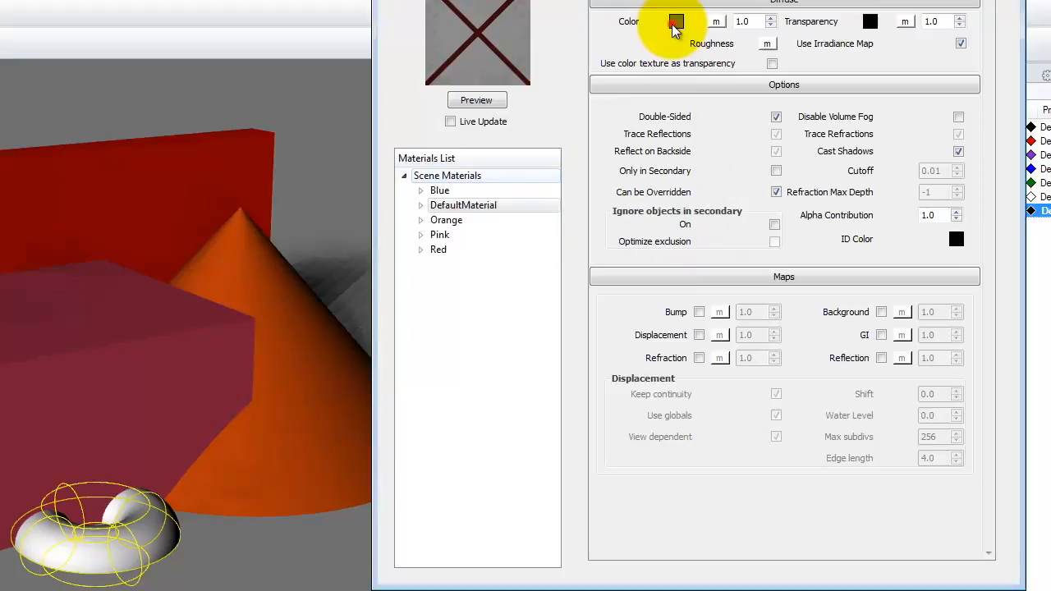
Step: Set the material's diffuse color from the Brown preset, shifting its hue to 16 for RGB 191, 98, 63
{"action": "left_click", "coordinate": [675, 23]}
{"action": "mouse_move", "coordinate": [218, 177]}
{"action": "left_mouse_down"}
{"action": "mouse_move", "coordinate": [218, 206]}
{"action": "mouse_move", "coordinate": [240, 220]}
{"action": "mouse_move", "coordinate": [219, 206]}
{"action": "mouse_move", "coordinate": [216, 164]}
{"action": "left_mouse_up"}
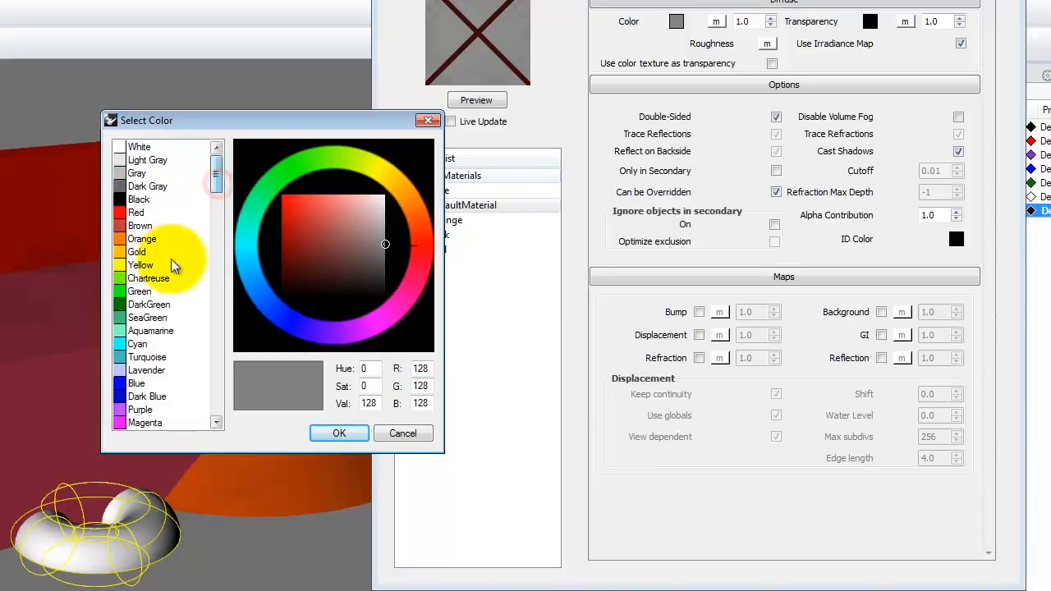
{"action": "left_click", "coordinate": [140, 226]}
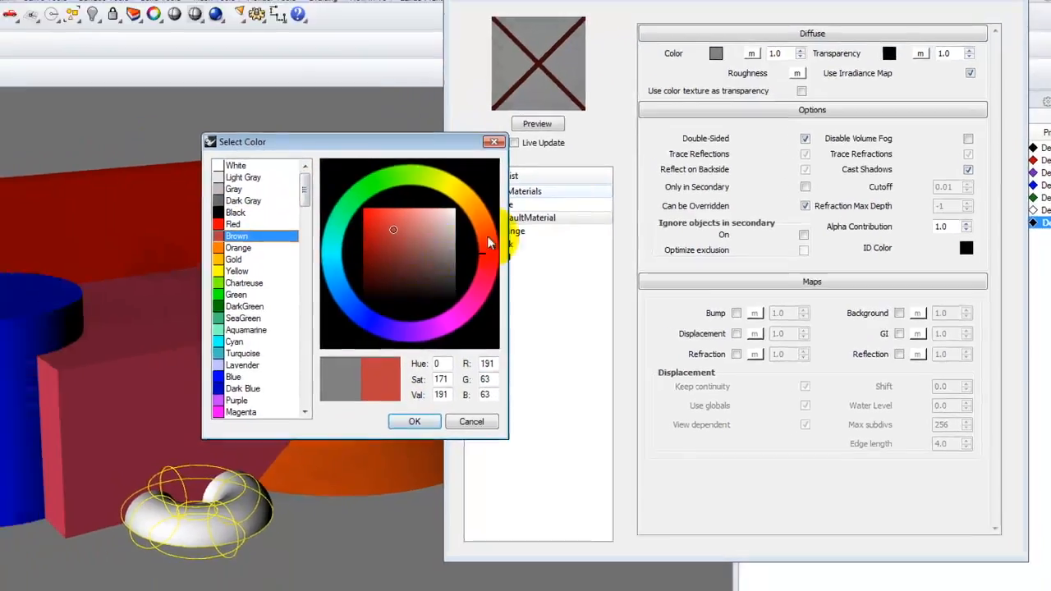
{"action": "left_click", "coordinate": [485, 240]}
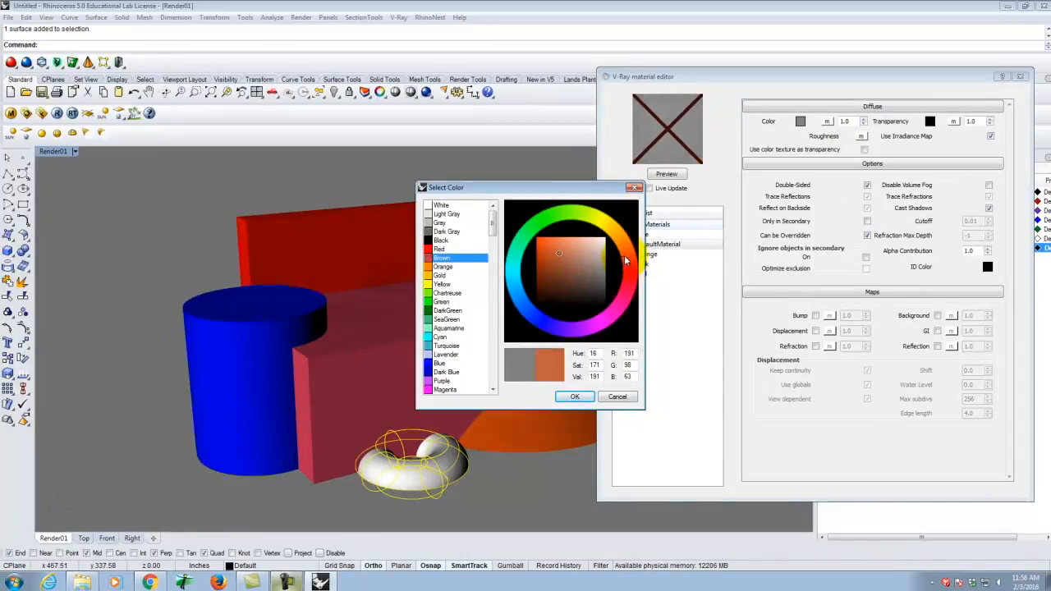
{"action": "left_click", "coordinate": [586, 399]}
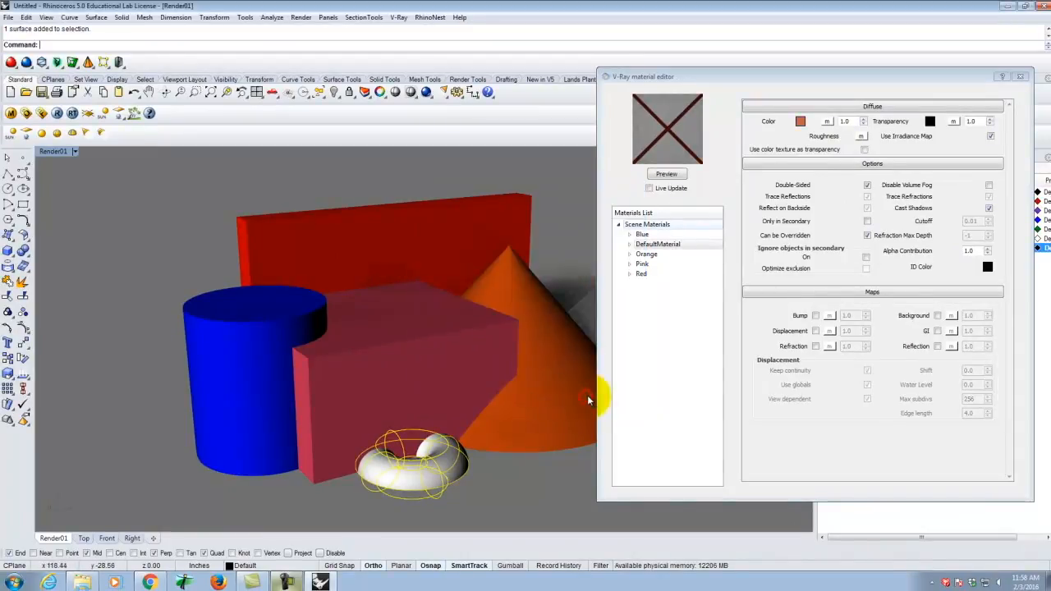
Step: Rename the new default material as Brown and apply it to the selected torus
{"action": "double_click", "coordinate": [662, 247]}
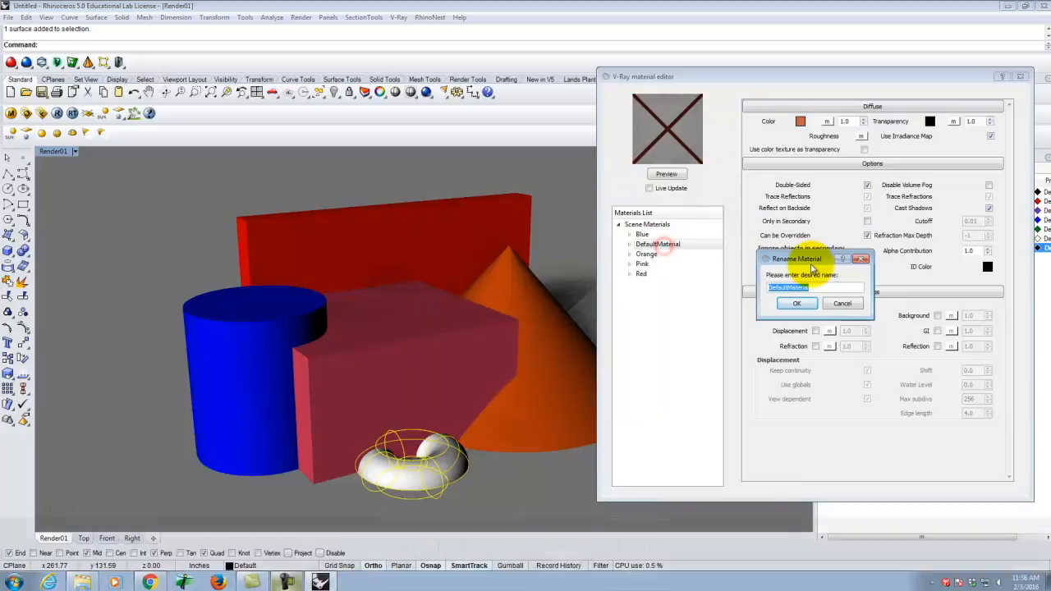
{"action": "type", "text": "Brown"}
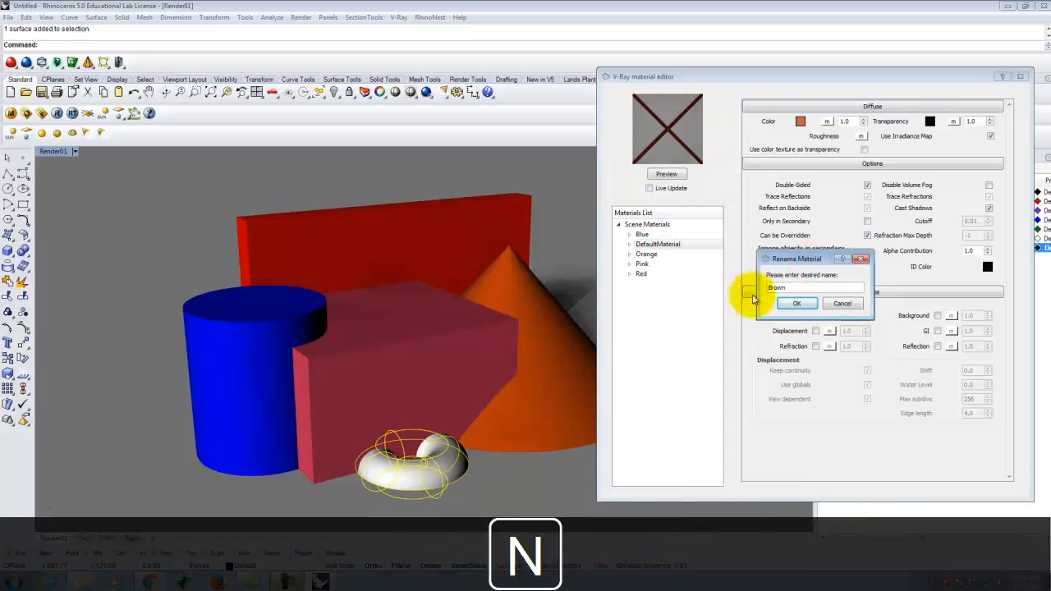
{"action": "left_click", "coordinate": [796, 303]}
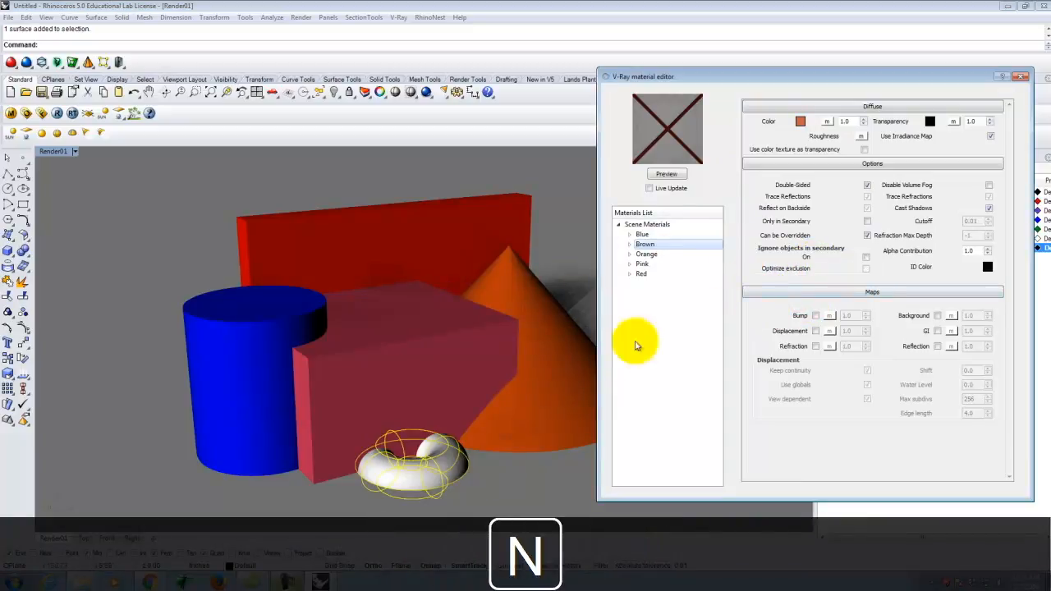
{"action": "right_click", "coordinate": [646, 245]}
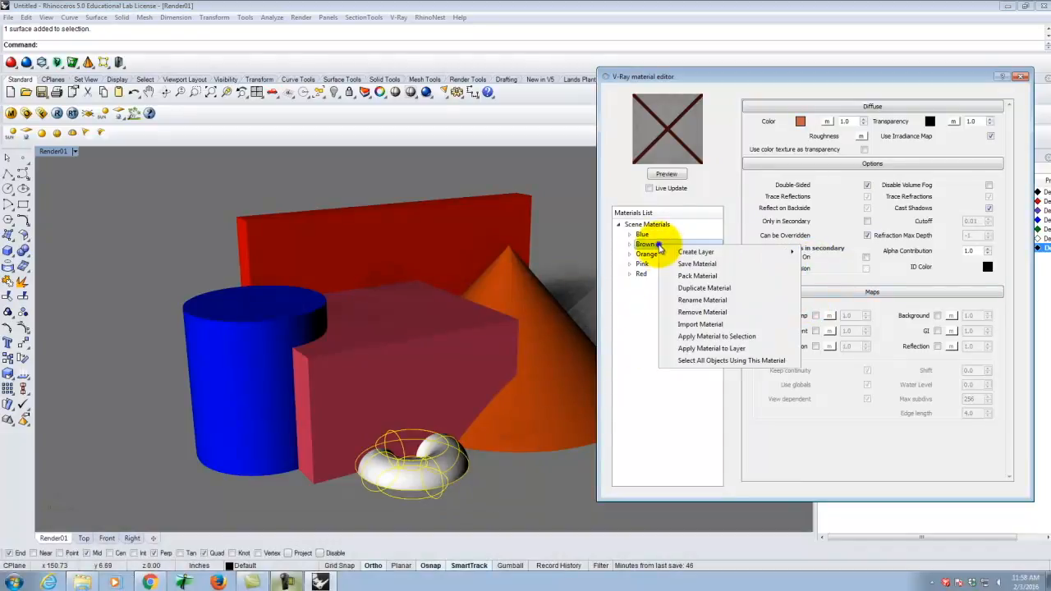
{"action": "left_click", "coordinate": [739, 341]}
Step: Move the brown torus slightly upward with the vertical Move option and deselect it
{"action": "left_click", "coordinate": [447, 459]}
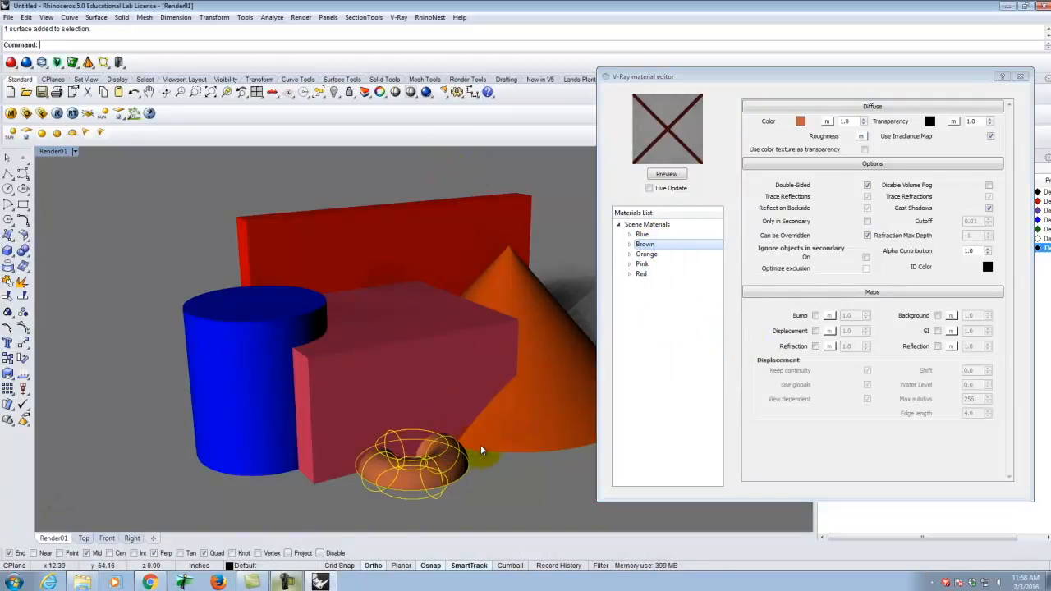
{"action": "type", "text": "M"}
{"action": "key", "text": "Return"}
{"action": "type", "text": "v"}
{"action": "key", "text": "Return"}
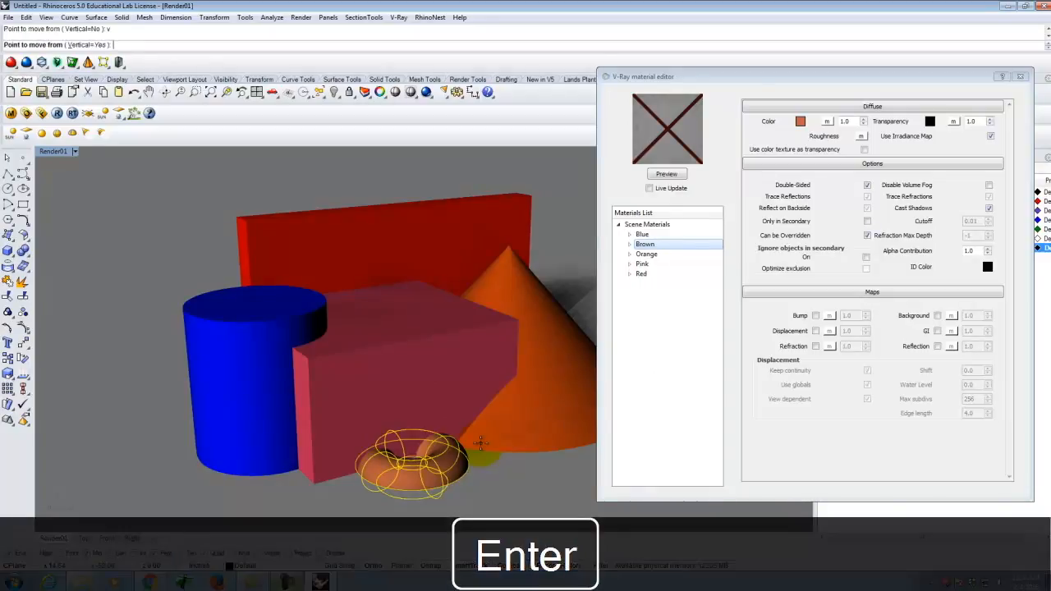
{"action": "left_click", "coordinate": [473, 487]}
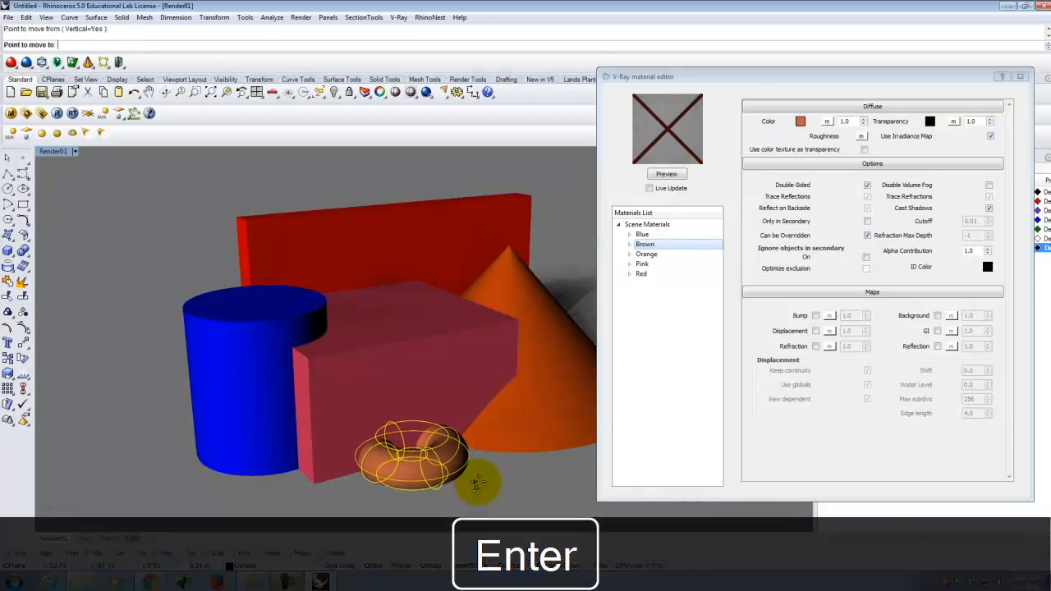
{"action": "left_click", "coordinate": [478, 481]}
{"action": "left_click", "coordinate": [413, 179]}
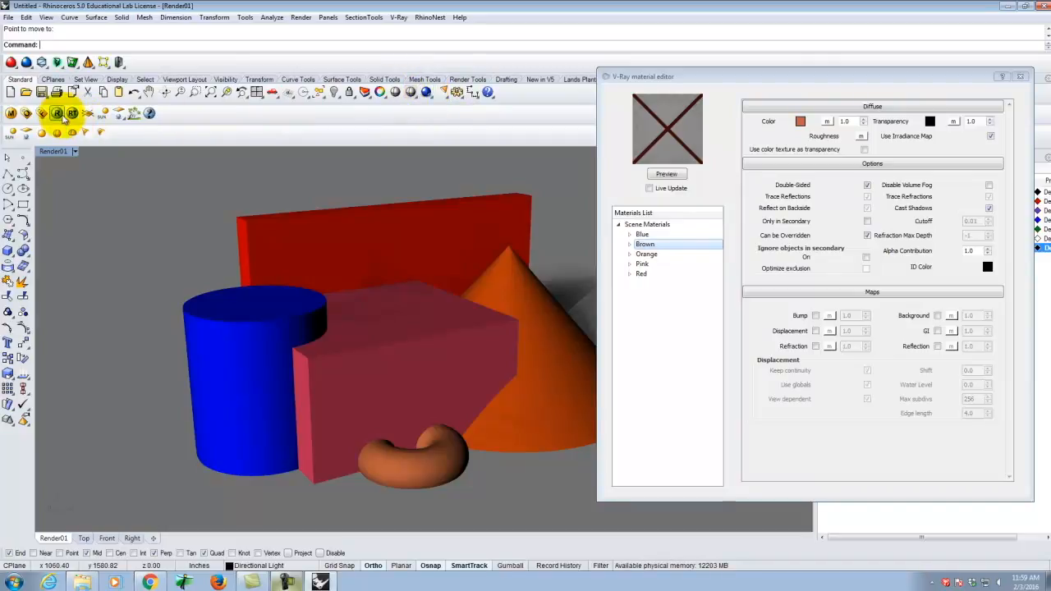
Step: Render the Render01 view of the scene with V-Ray
{"action": "left_click", "coordinate": [400, 17]}
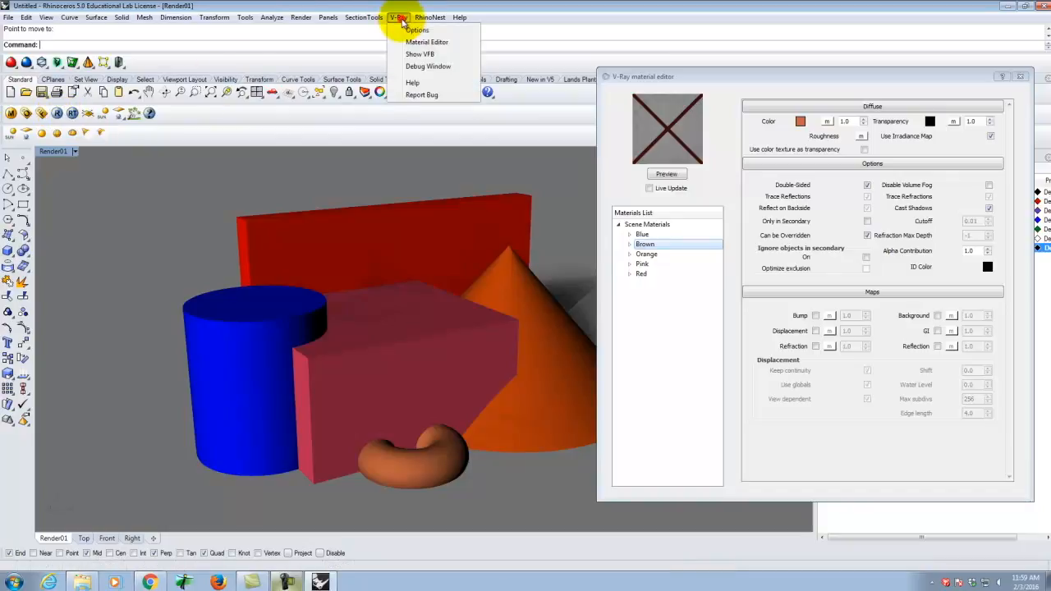
{"action": "left_click", "coordinate": [301, 17]}
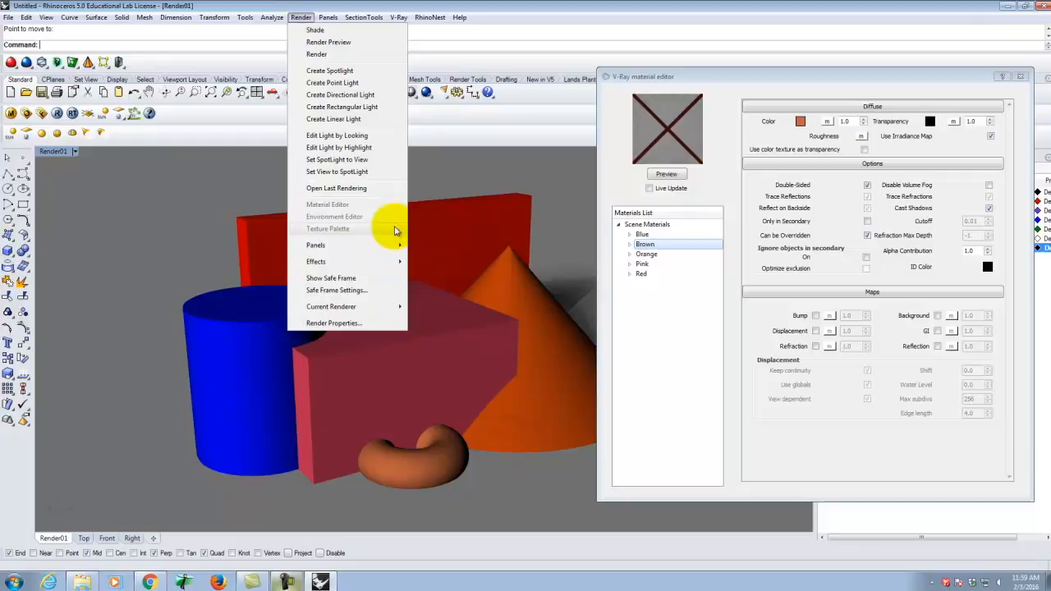
{"action": "left_click", "coordinate": [300, 17]}
{"action": "left_click", "coordinate": [57, 113]}
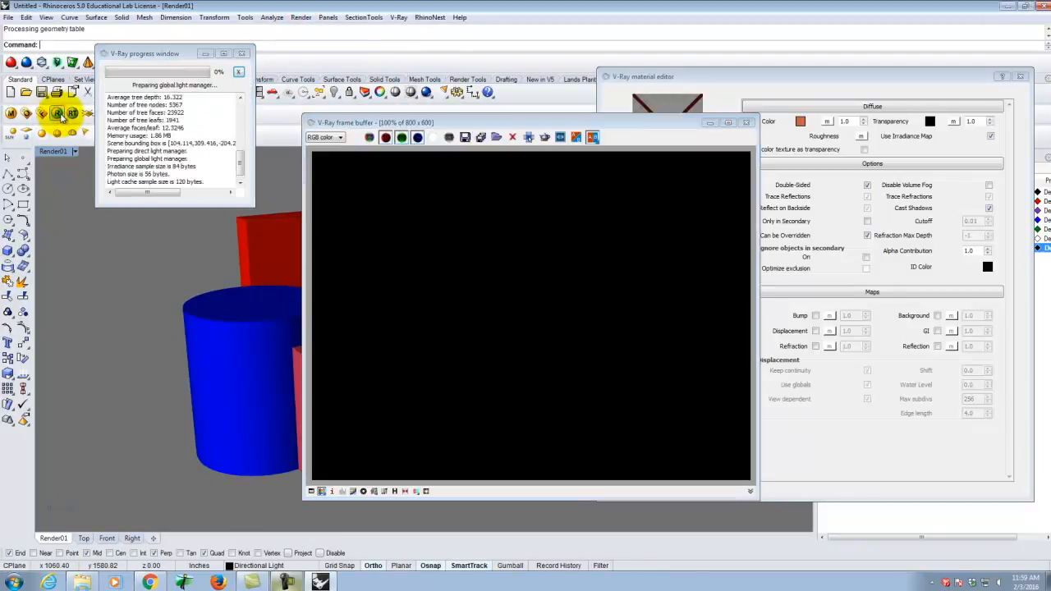
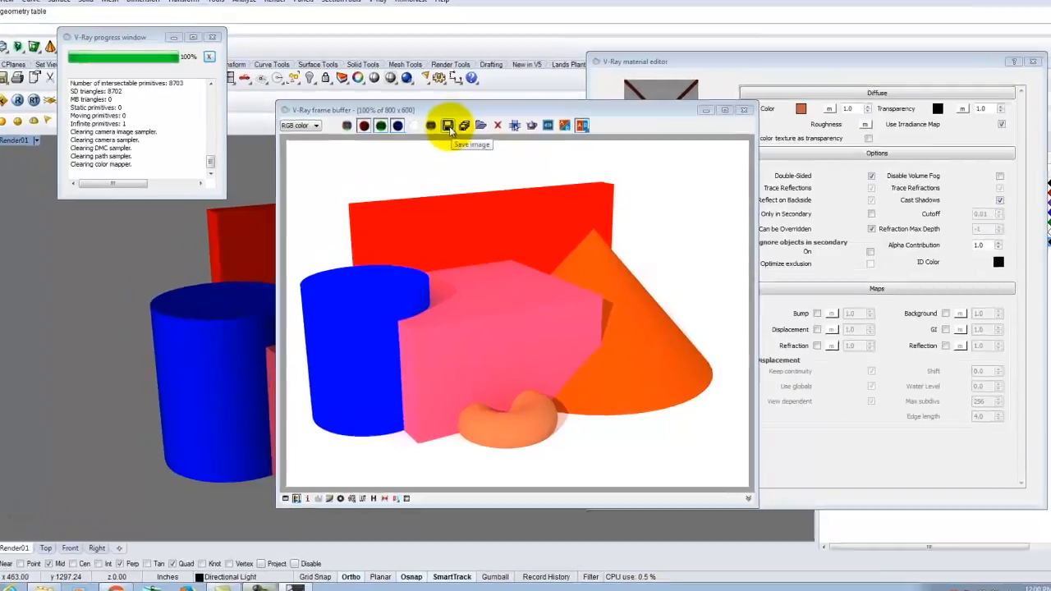
Step: Start saving the rendered image and create a destination folder Ex204 inside Dropbox\A136 Exercises on the Bluestone (E:) drive
{"action": "left_click", "coordinate": [448, 126]}
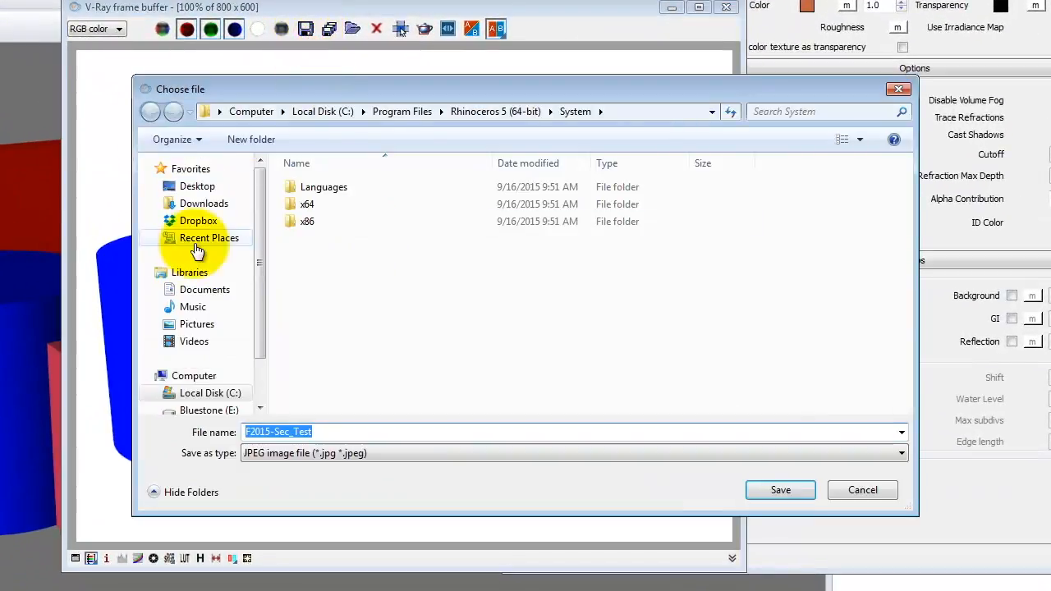
{"action": "left_click", "coordinate": [205, 411]}
{"action": "double_click", "coordinate": [324, 271]}
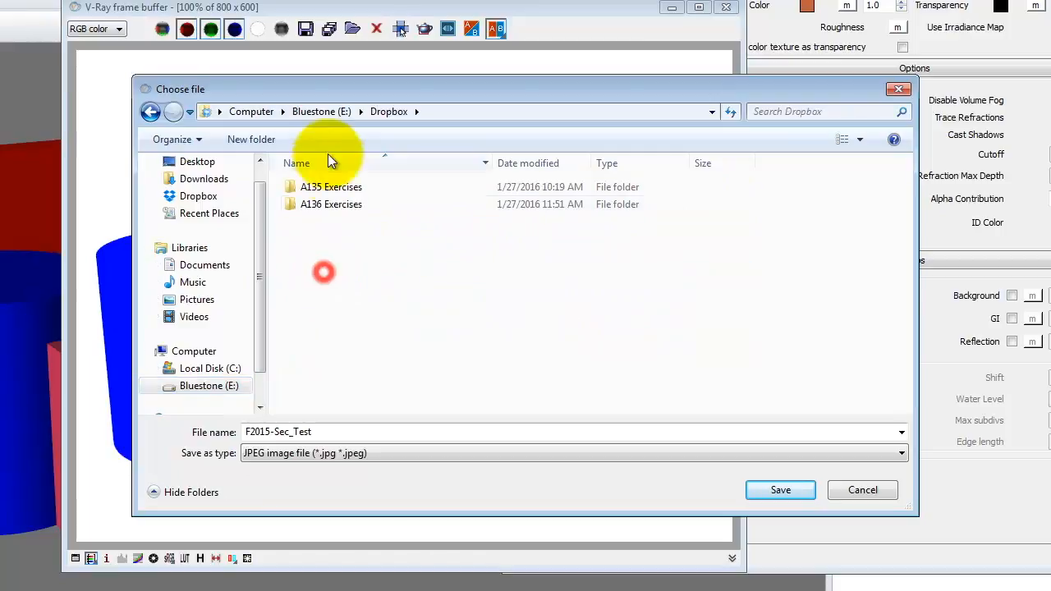
{"action": "double_click", "coordinate": [338, 204]}
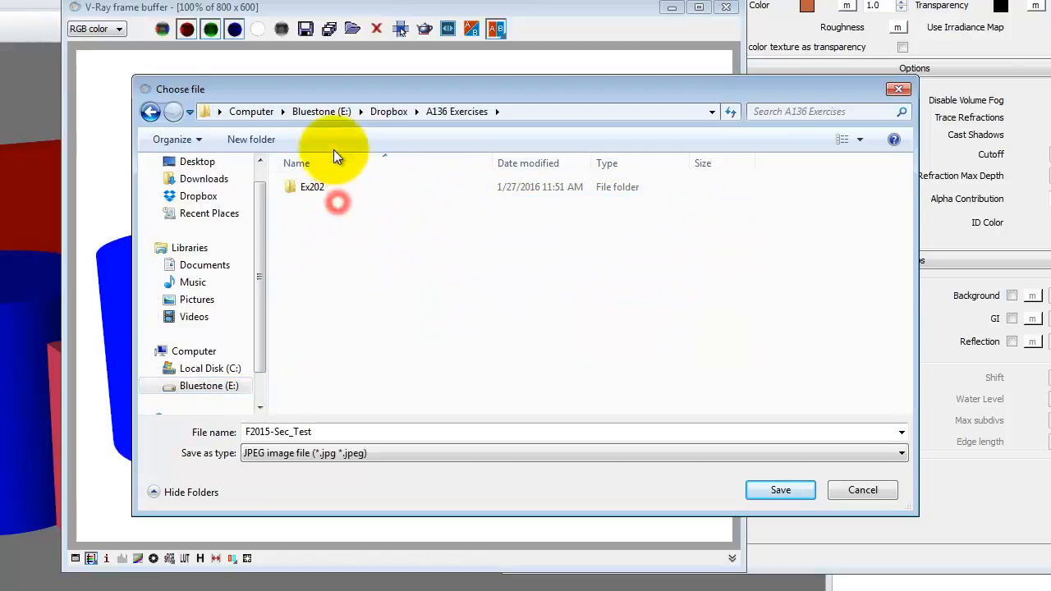
{"action": "left_click", "coordinate": [254, 139]}
{"action": "type", "text": "Ex204"}
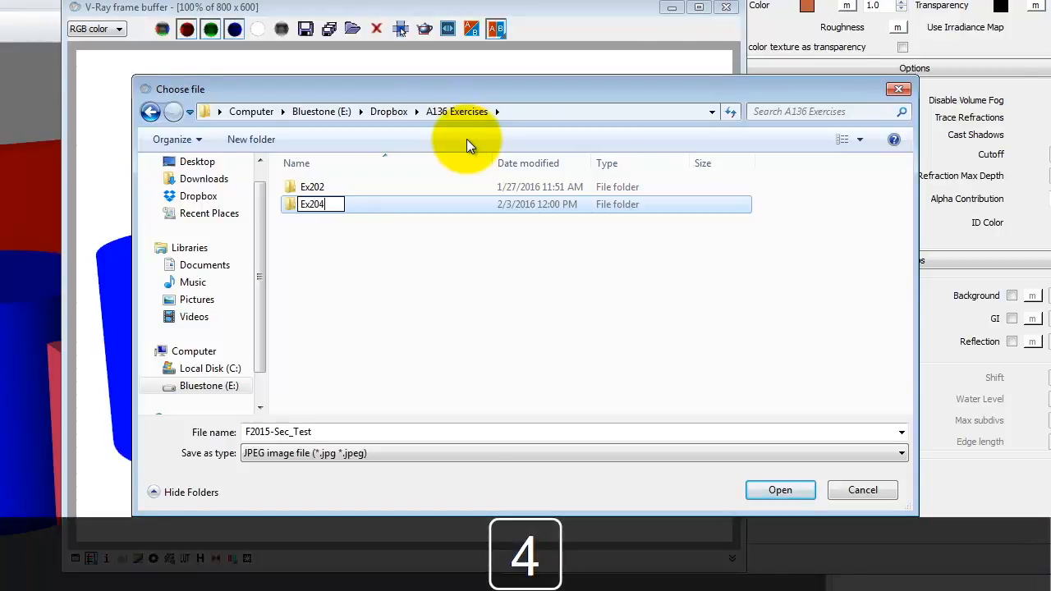
{"action": "left_click", "coordinate": [370, 204]}
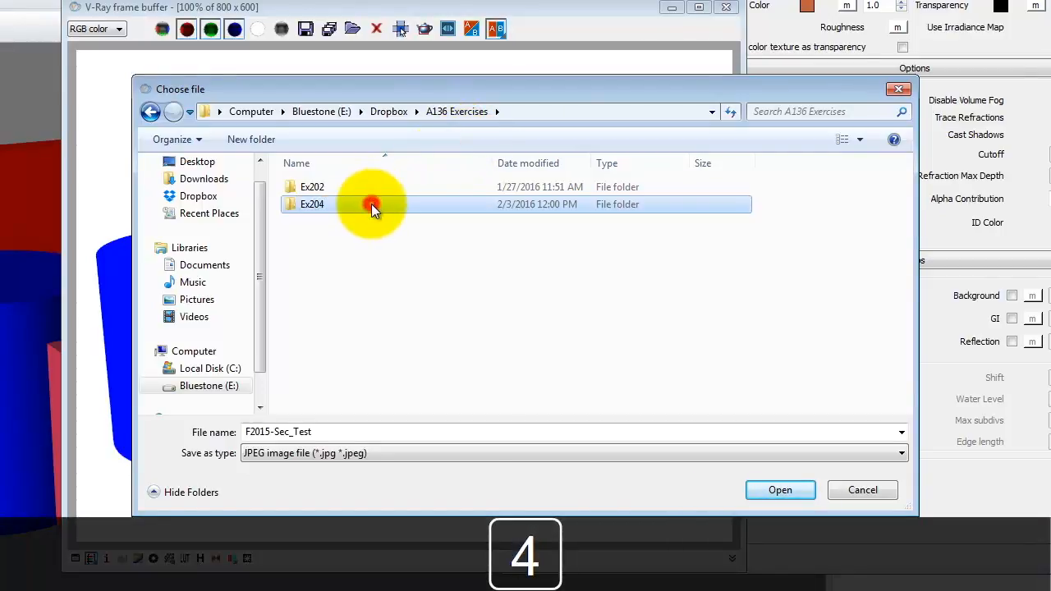
{"action": "double_click", "coordinate": [293, 206]}
Step: Save the rendering as the JPEG image Ex204-1 in the Ex204 folder
{"action": "double_click", "coordinate": [322, 432]}
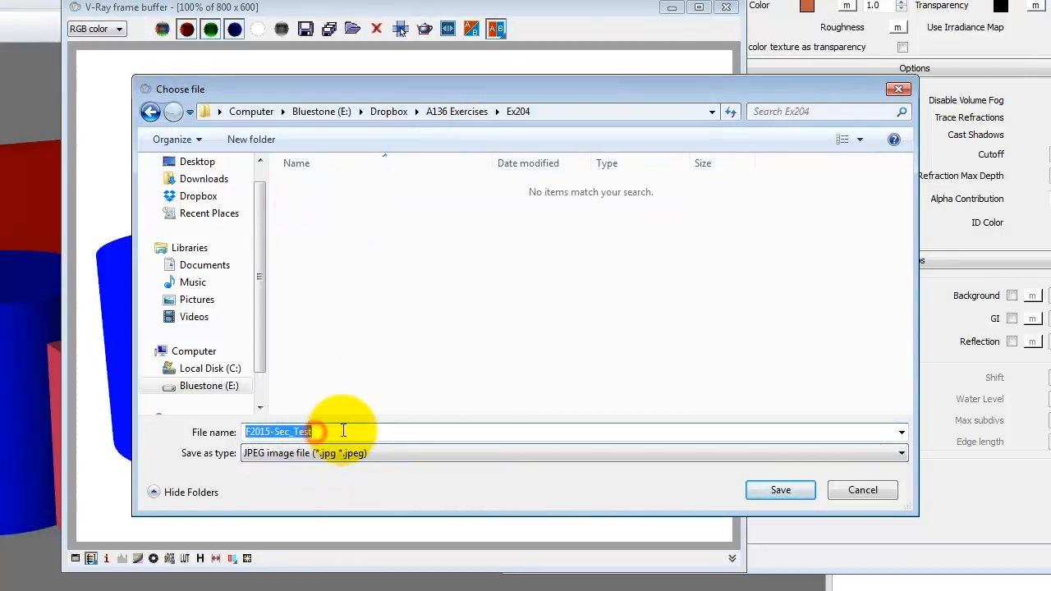
{"action": "type", "text": "Ex204-*"}
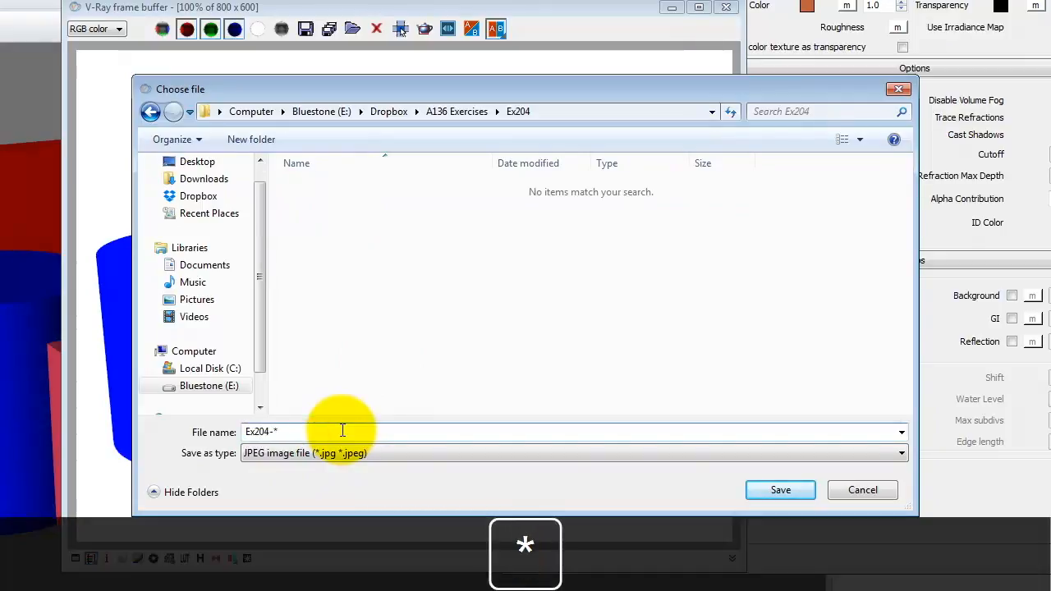
{"action": "key", "text": "BackSpace"}
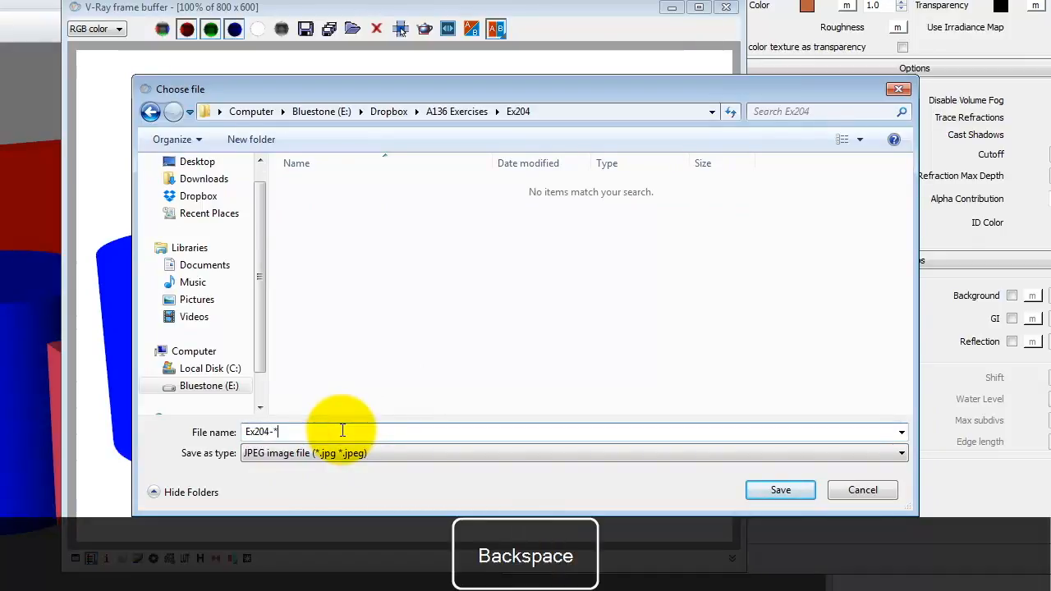
{"action": "type", "text": "1"}
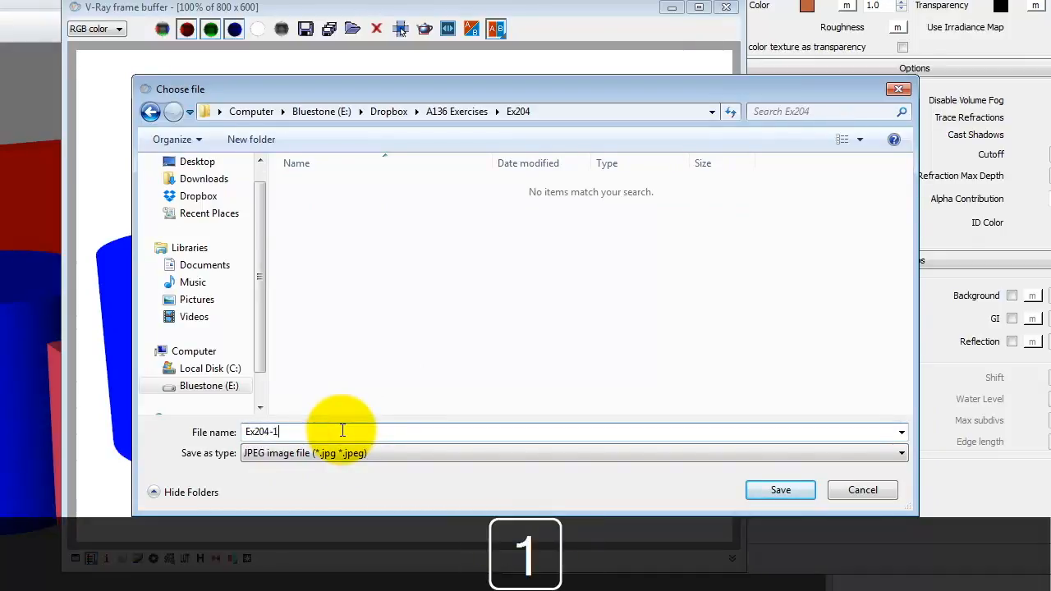
{"action": "left_click", "coordinate": [778, 490]}
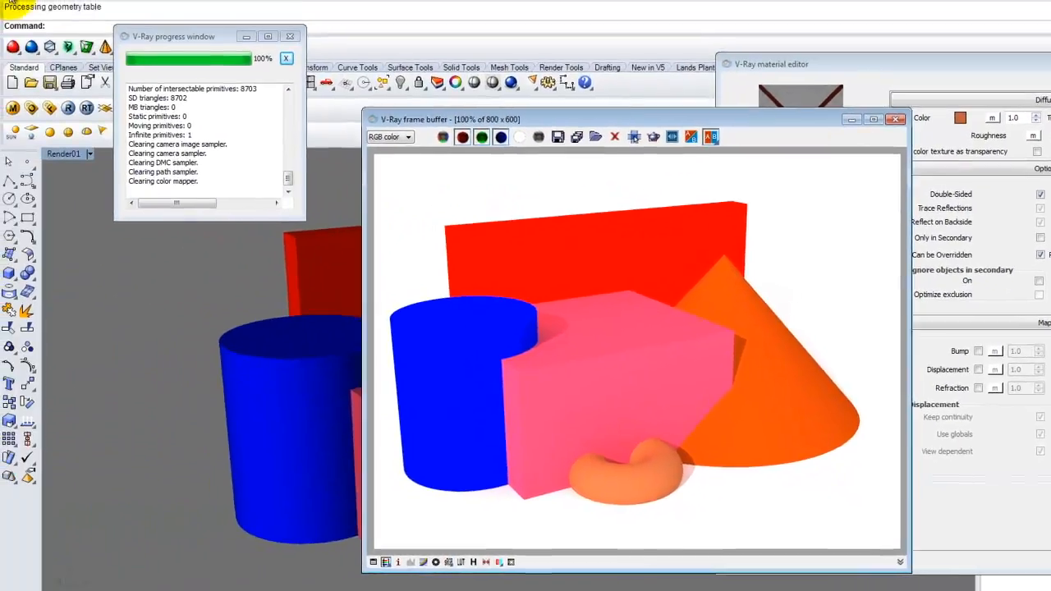
Step: Save the model as the Rhino 5 file Ex204 in the Ex202 folder, basing the name on Ex203
{"action": "left_click", "coordinate": [12, 1]}
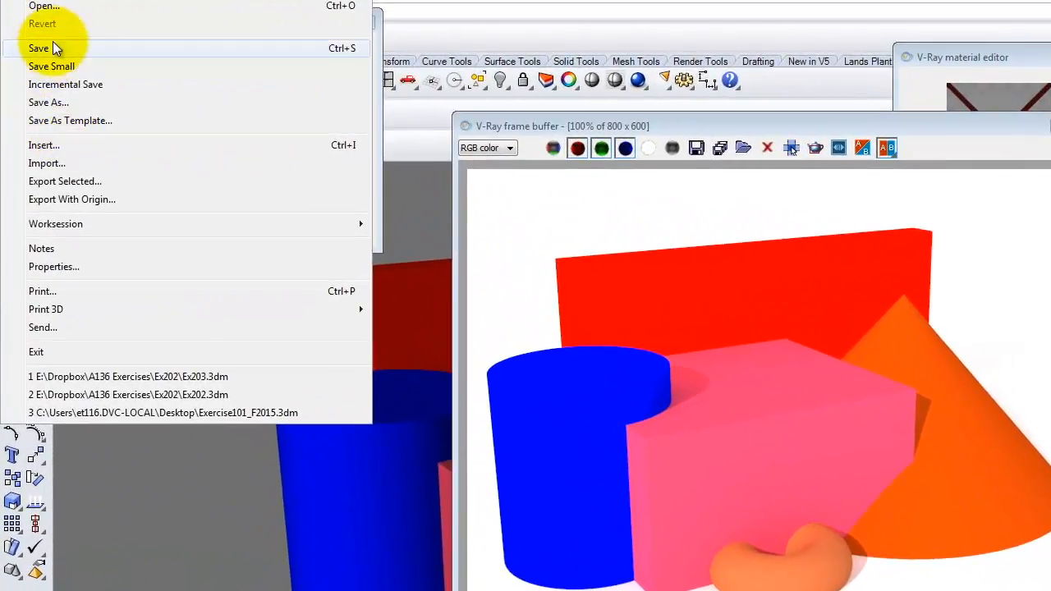
{"action": "left_click", "coordinate": [52, 53]}
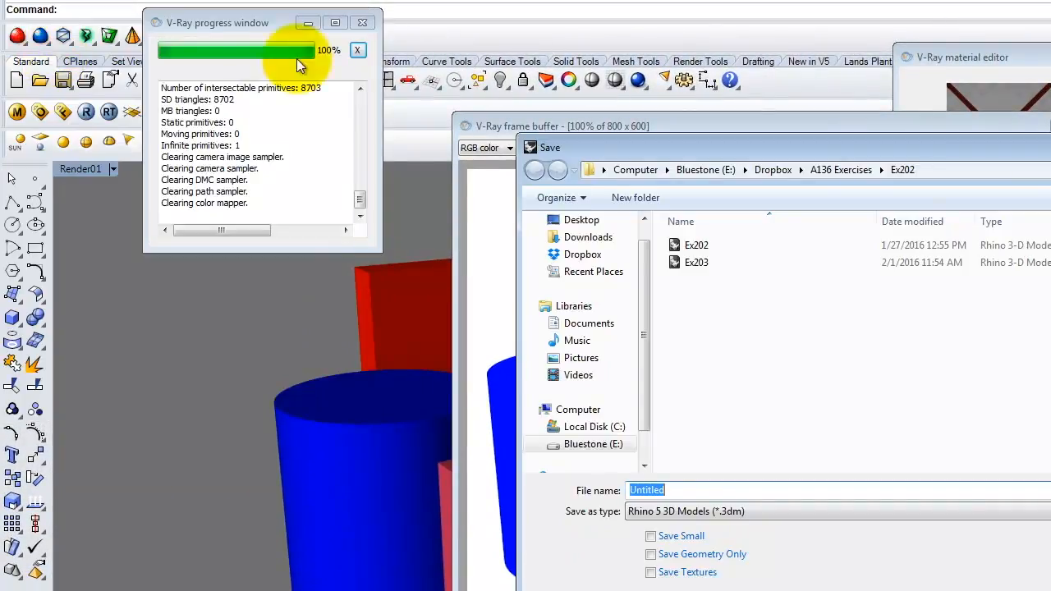
{"action": "left_click", "coordinate": [698, 264]}
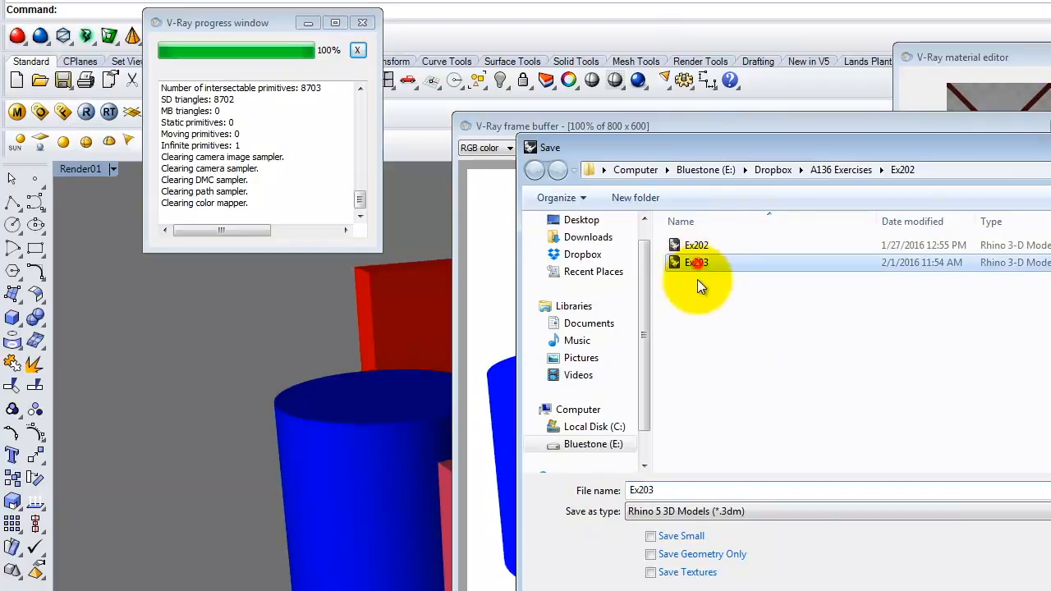
{"action": "left_click", "coordinate": [703, 494]}
{"action": "key", "text": "BackSpace"}
{"action": "type", "text": "4"}
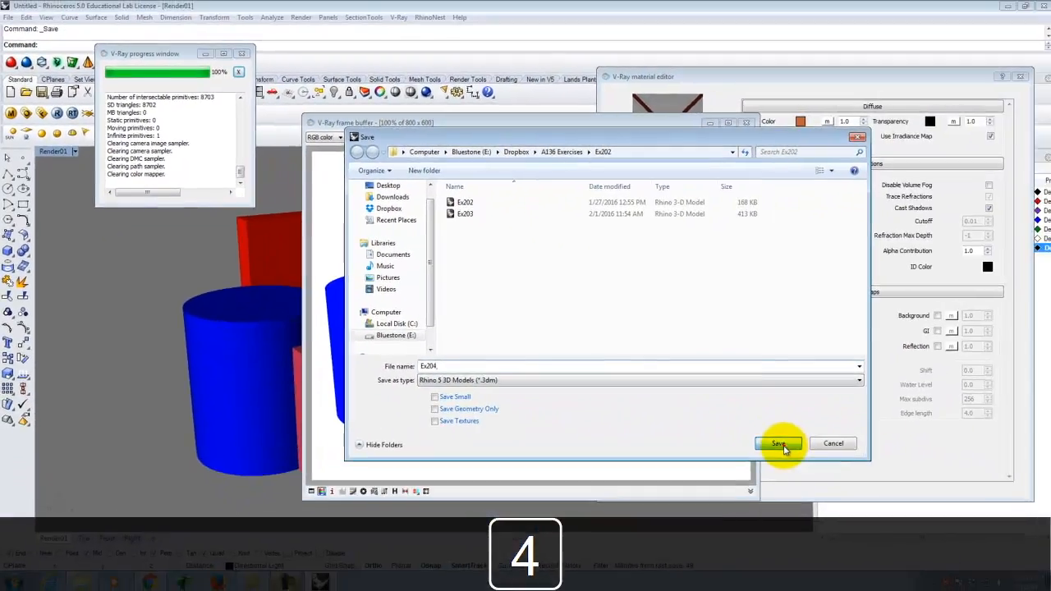
{"action": "left_click", "coordinate": [780, 443]}
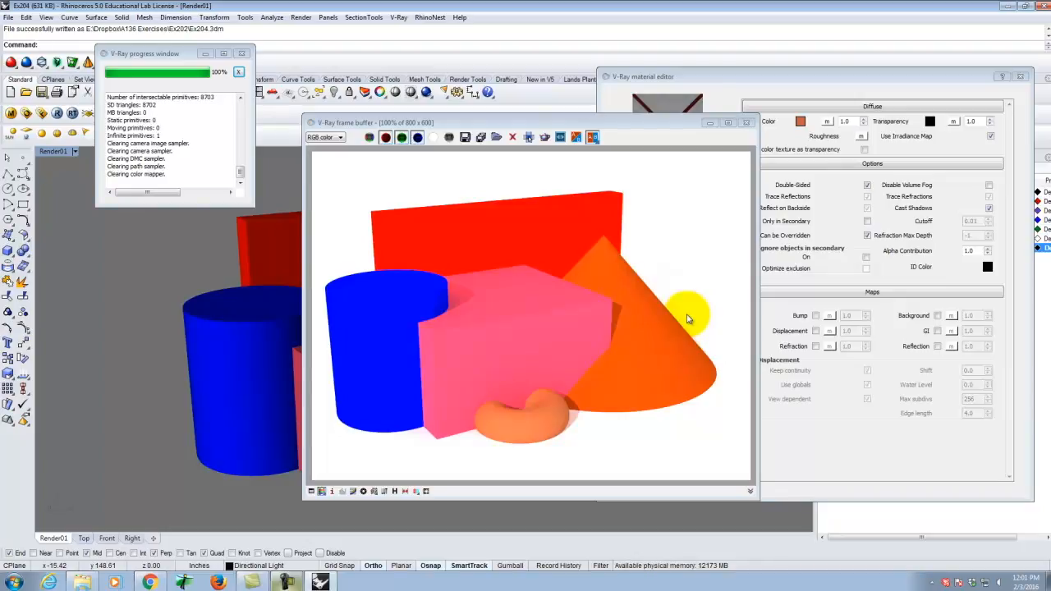
Step: Close the rendered image window and generate a preview of the Pink material in the material editor
{"action": "left_click", "coordinate": [748, 123]}
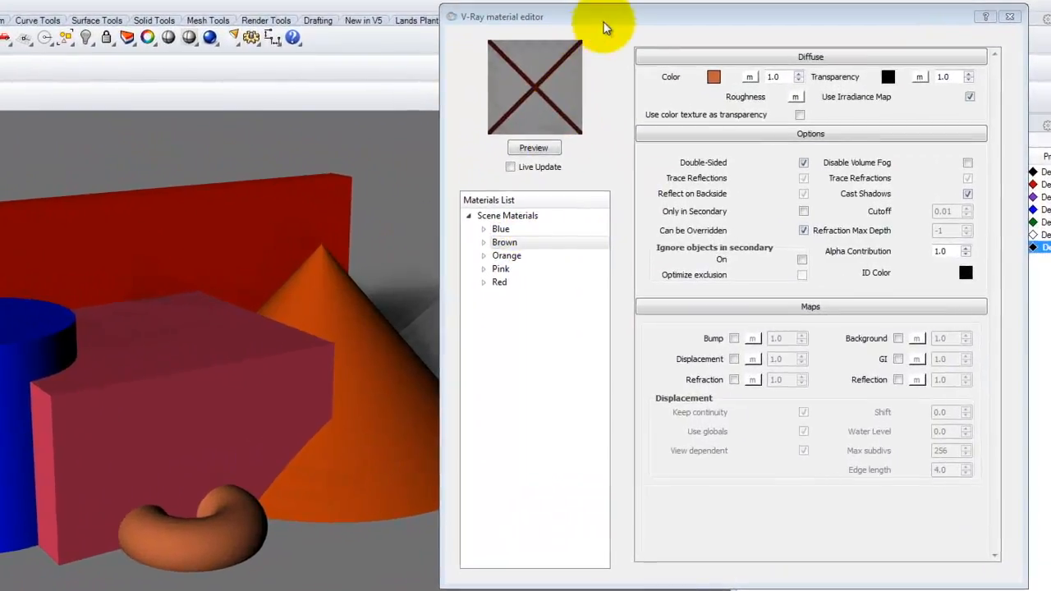
{"action": "left_click_drag", "start_coordinate": [603, 28], "coordinate": [465, 24]}
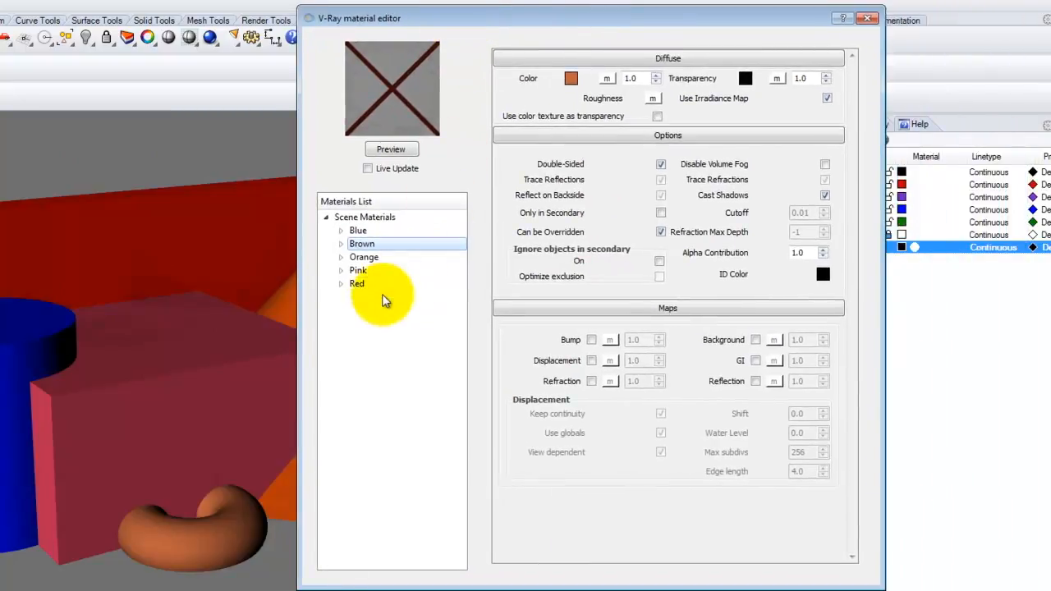
{"action": "left_click", "coordinate": [362, 270]}
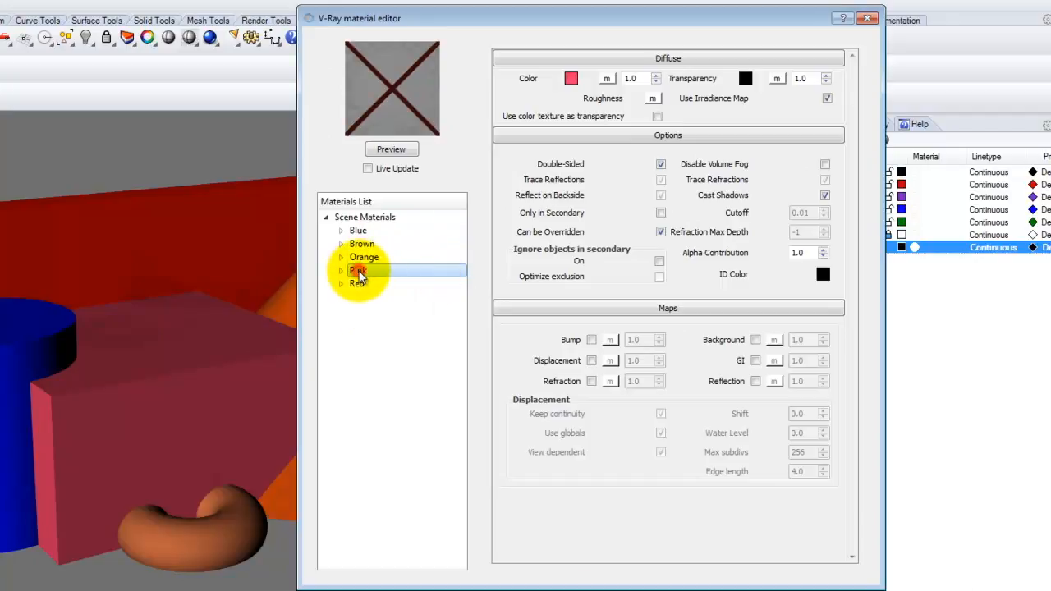
{"action": "left_click", "coordinate": [391, 149]}
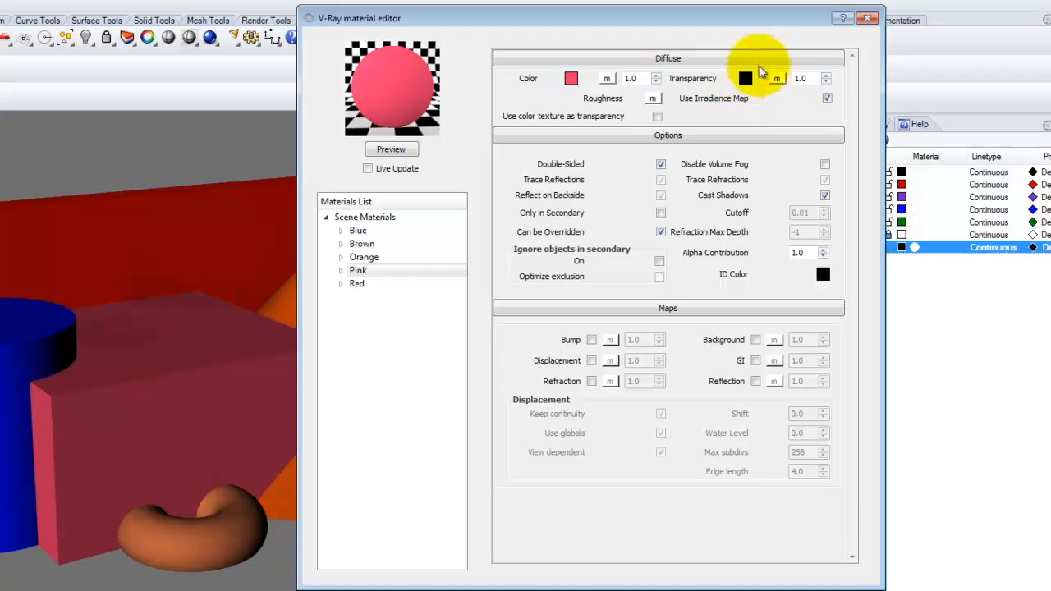
Step: Set the Pink material's transparency color to the Dark Gray preset and refresh the material preview
{"action": "left_click", "coordinate": [746, 79]}
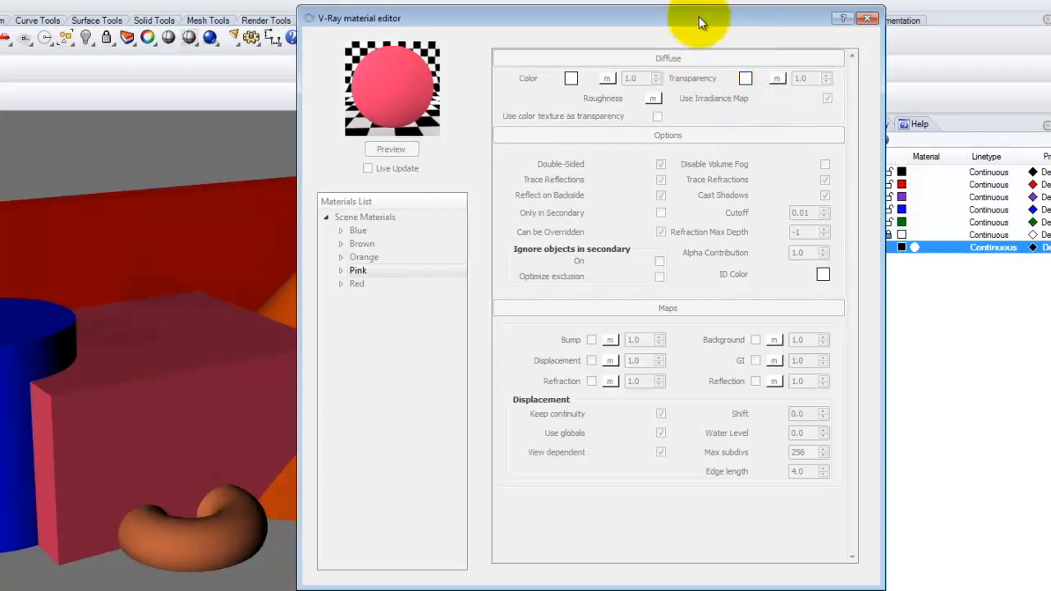
{"action": "left_click_drag", "start_coordinate": [723, 23], "coordinate": [687, 19]}
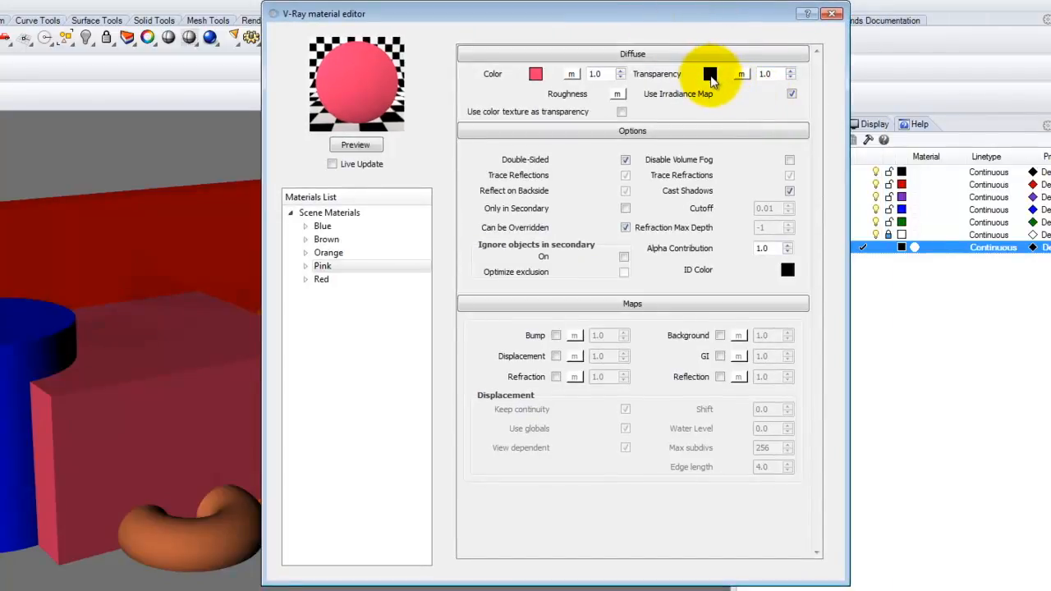
{"action": "left_click", "coordinate": [710, 76]}
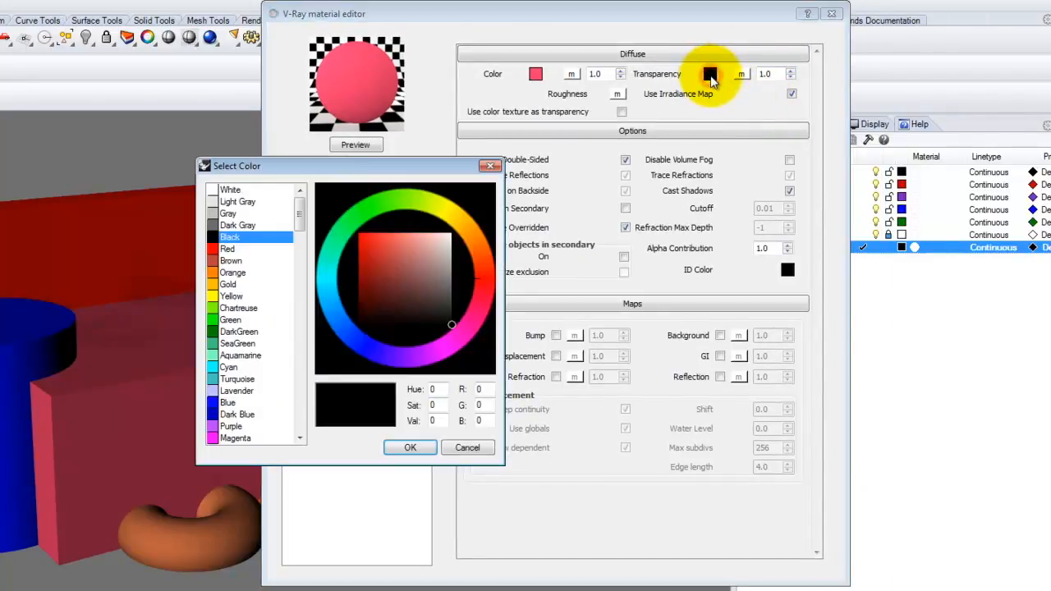
{"action": "left_click", "coordinate": [245, 226]}
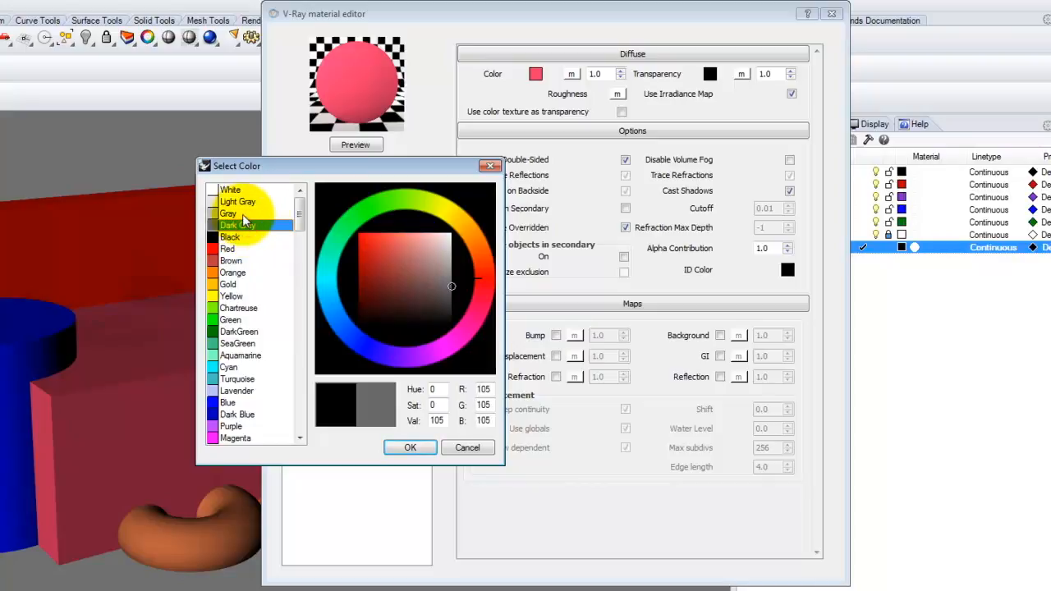
{"action": "left_click", "coordinate": [411, 449]}
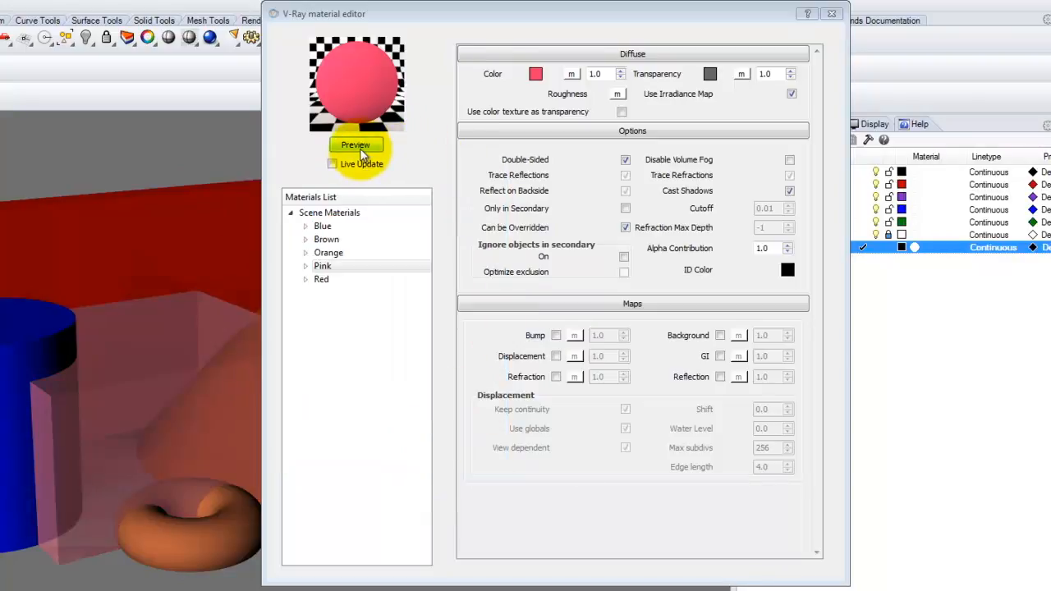
{"action": "left_click", "coordinate": [360, 145]}
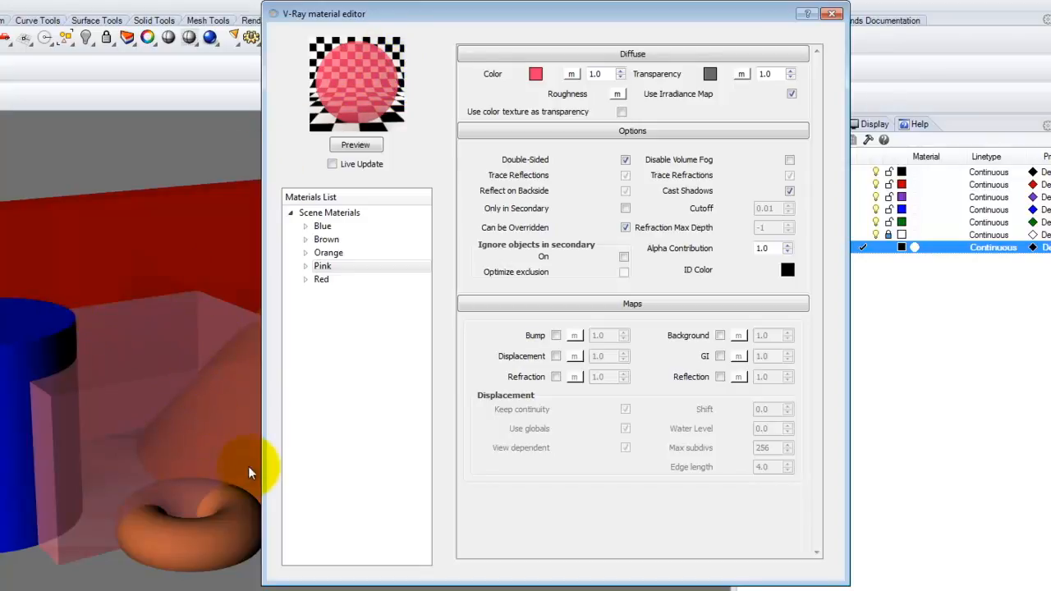
Step: Set the Orange material's transparency color to the Light Gray preset and refresh the material preview
{"action": "left_click", "coordinate": [326, 254]}
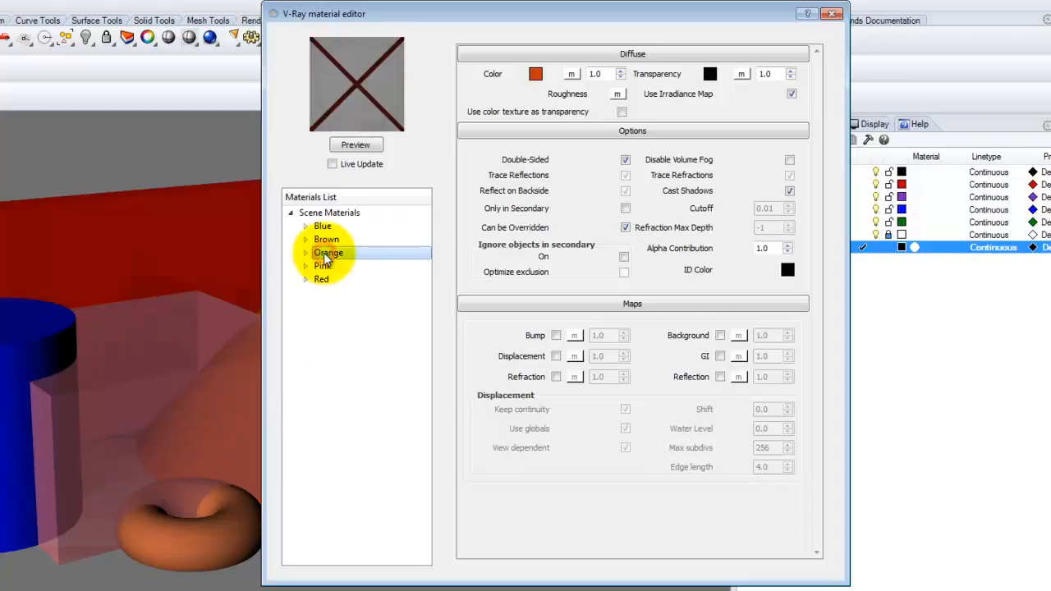
{"action": "left_click", "coordinate": [710, 75]}
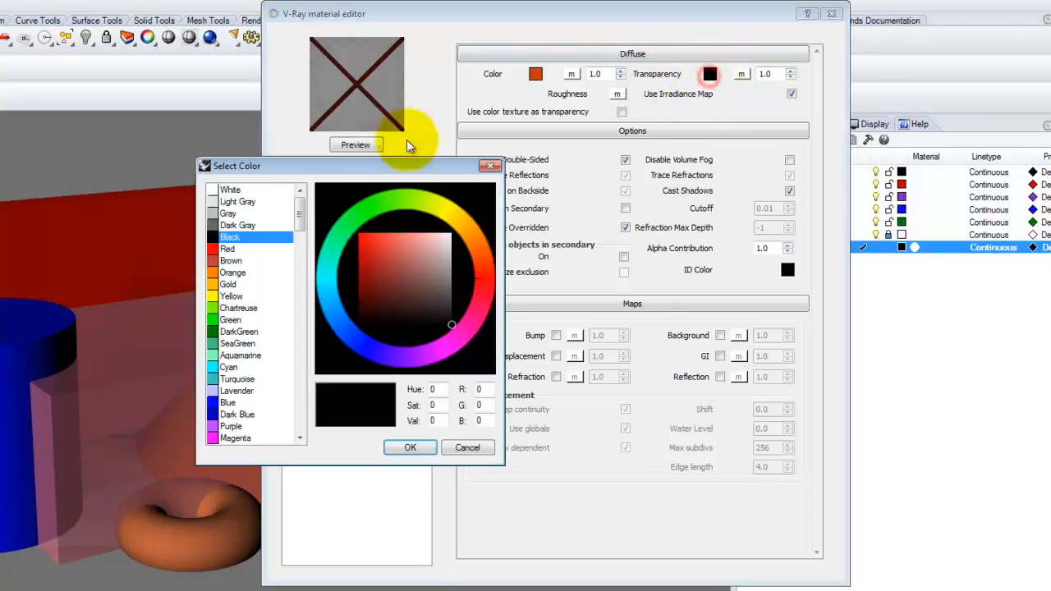
{"action": "left_click", "coordinate": [237, 201]}
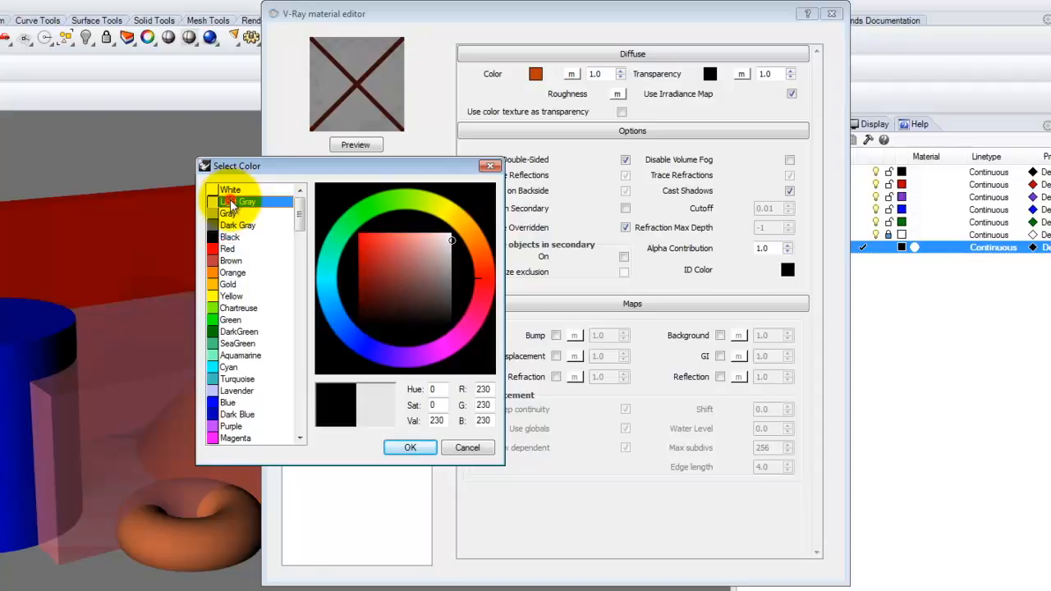
{"action": "left_click", "coordinate": [409, 447]}
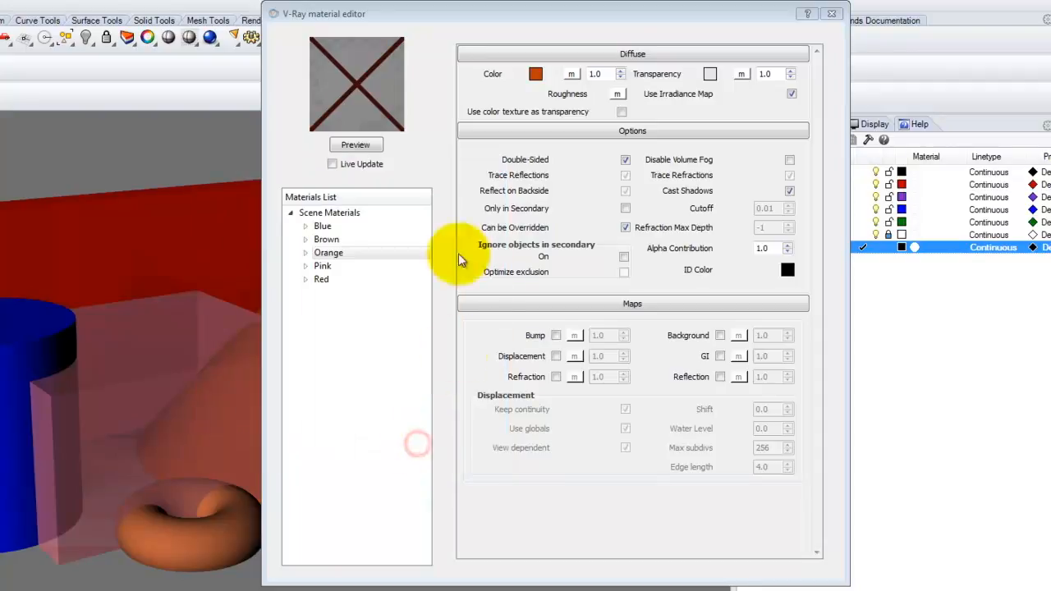
{"action": "left_click", "coordinate": [358, 145]}
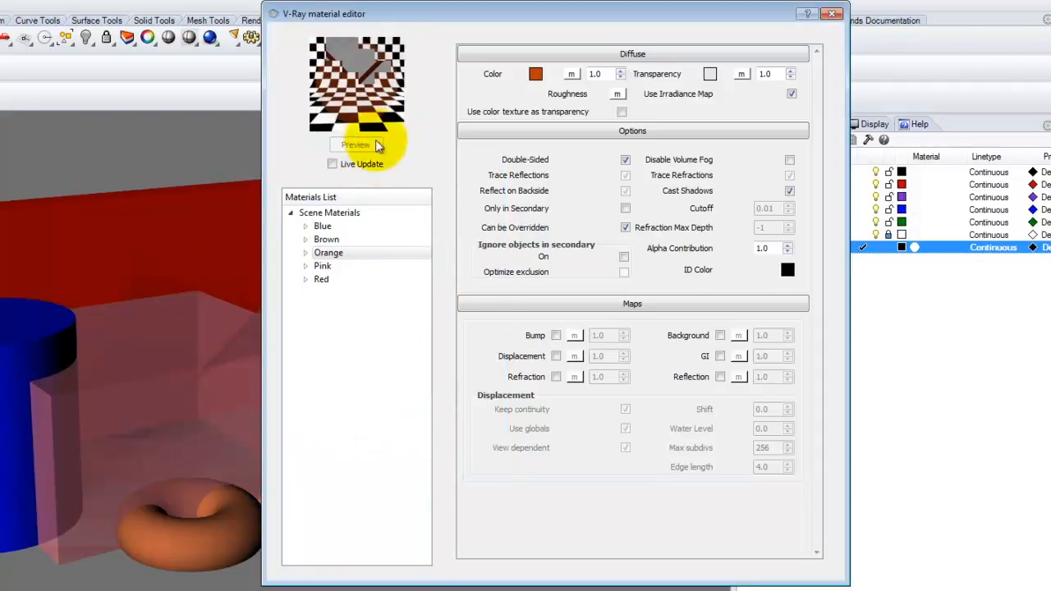
{"action": "left_click_drag", "start_coordinate": [369, 102], "coordinate": [362, 58]}
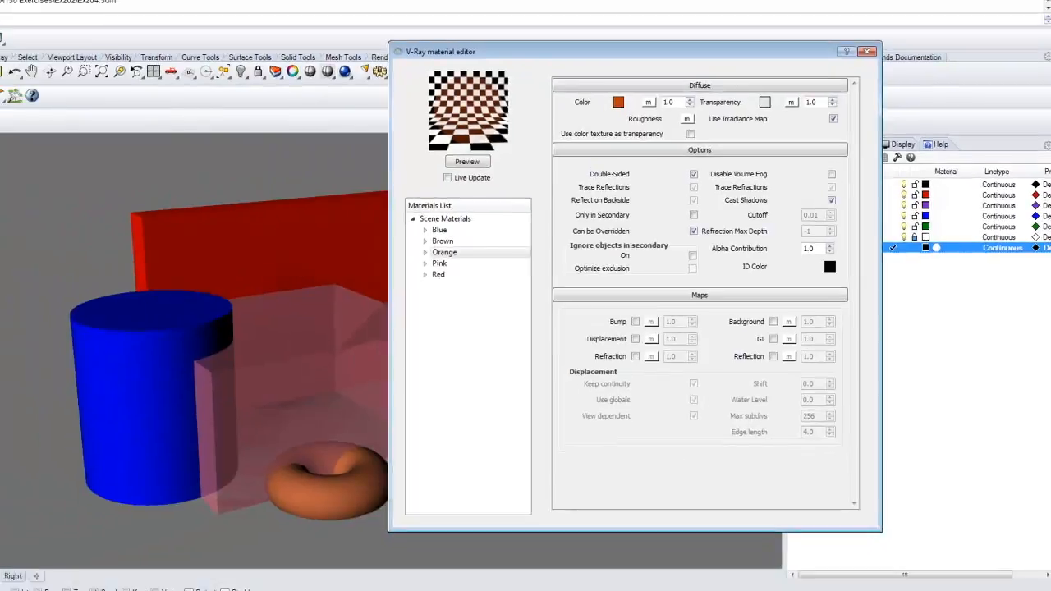
Step: Render the scene with V-Ray to check the Orange material's transparency and close the rendered image window
{"action": "left_click", "coordinate": [57, 114]}
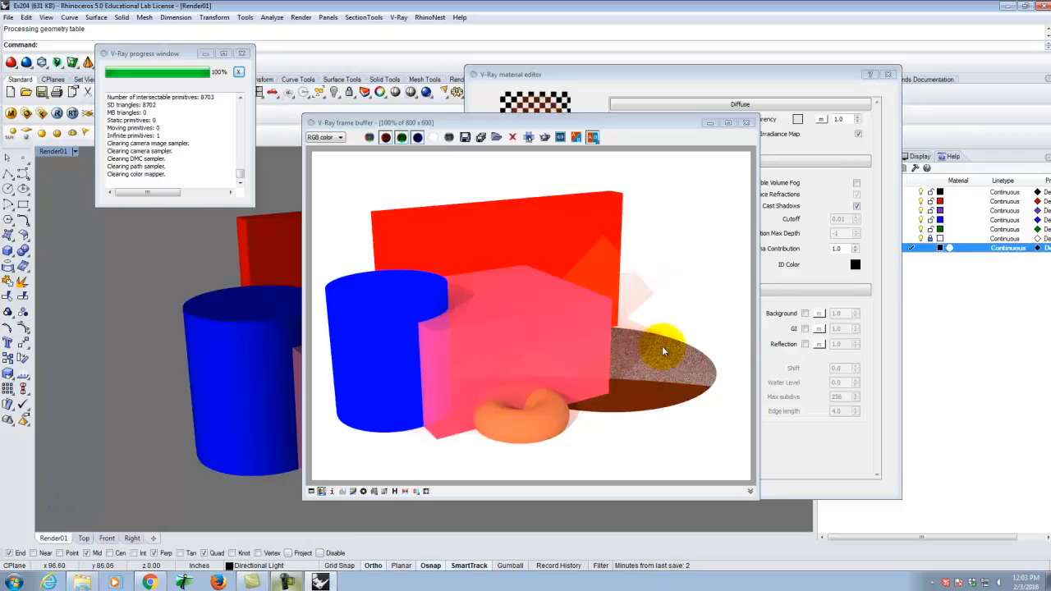
{"action": "left_click", "coordinate": [748, 123]}
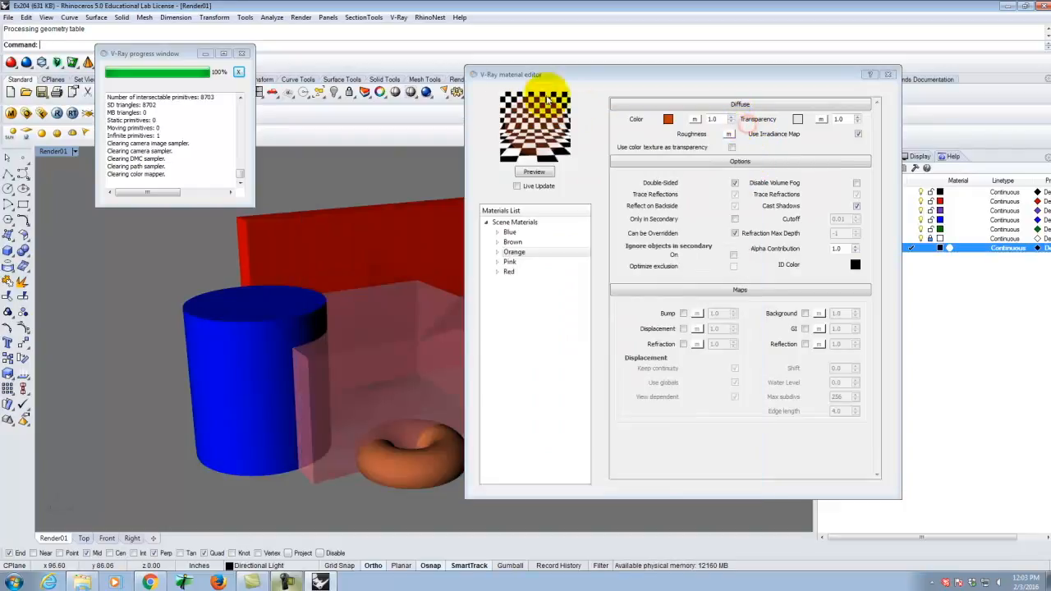
Step: Set the Orange material's transparency color to the Gray preset and refresh the material preview
{"action": "left_click", "coordinate": [511, 252]}
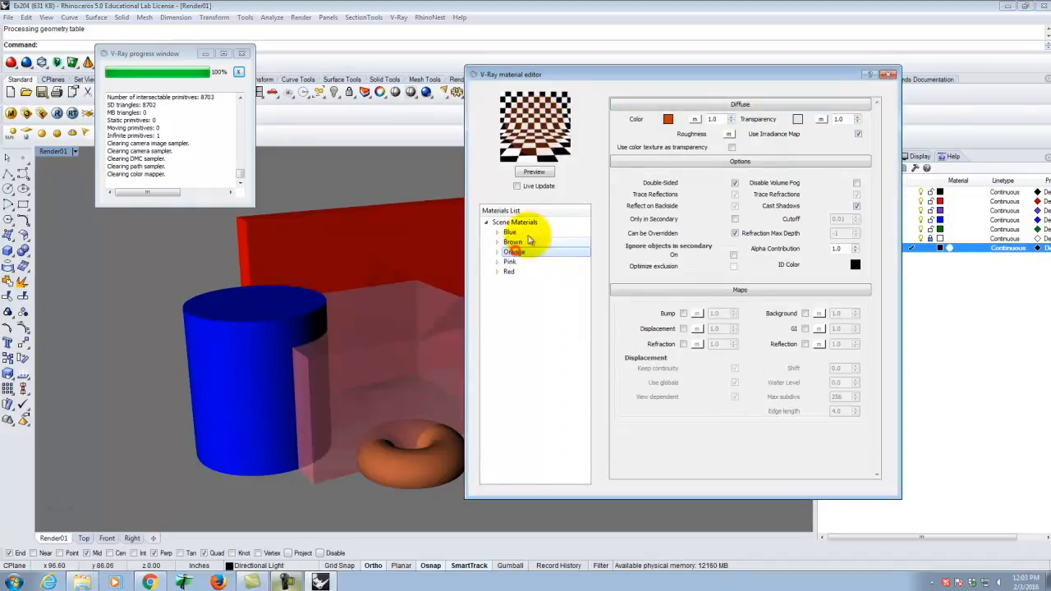
{"action": "left_click", "coordinate": [797, 120]}
{"action": "left_click", "coordinate": [444, 224]}
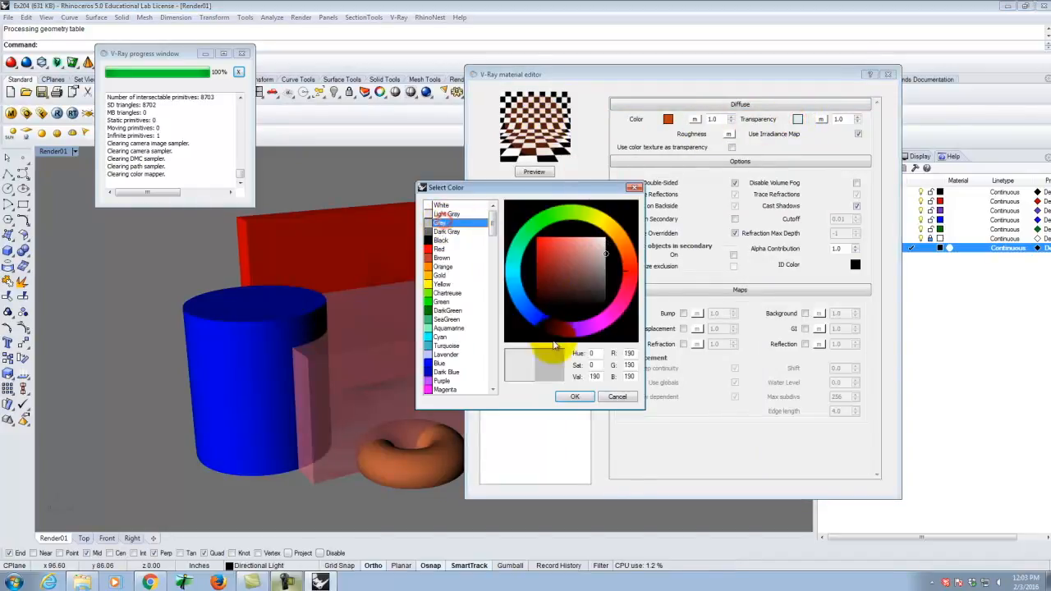
{"action": "left_click", "coordinate": [581, 402]}
{"action": "left_click", "coordinate": [535, 172]}
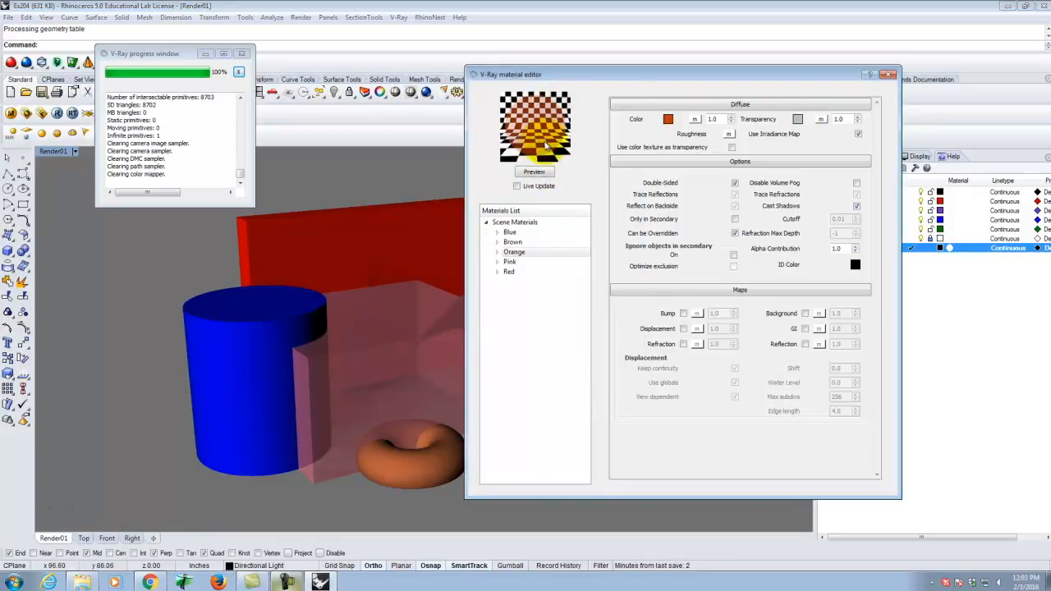
Step: Render the scene again and save the rendering as the JPEG image Ex204-2 in the Ex204 folder, closing the rendered image window
{"action": "left_click", "coordinate": [426, 92]}
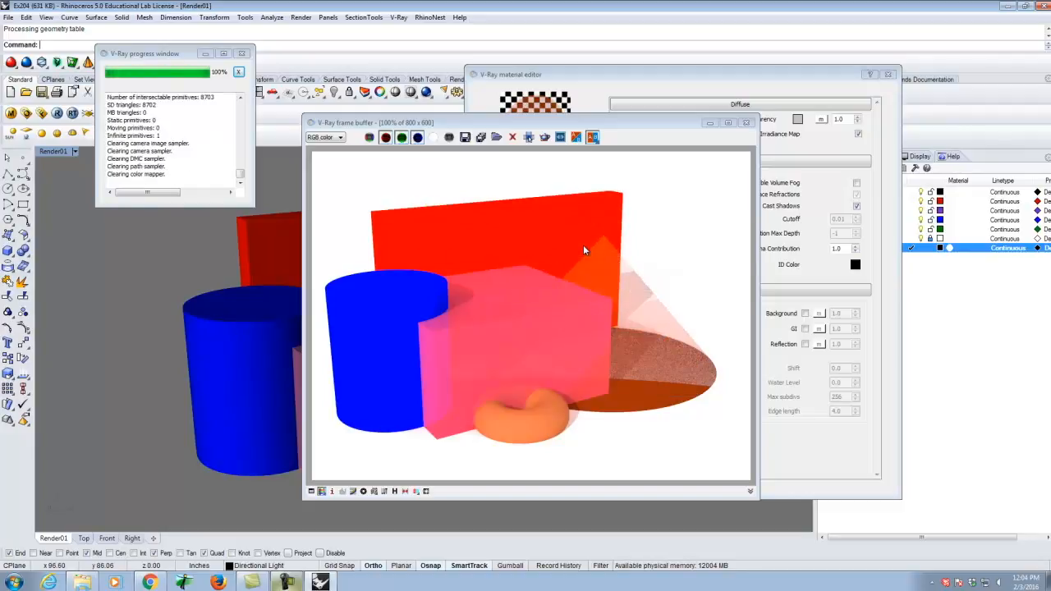
{"action": "left_click", "coordinate": [465, 138]}
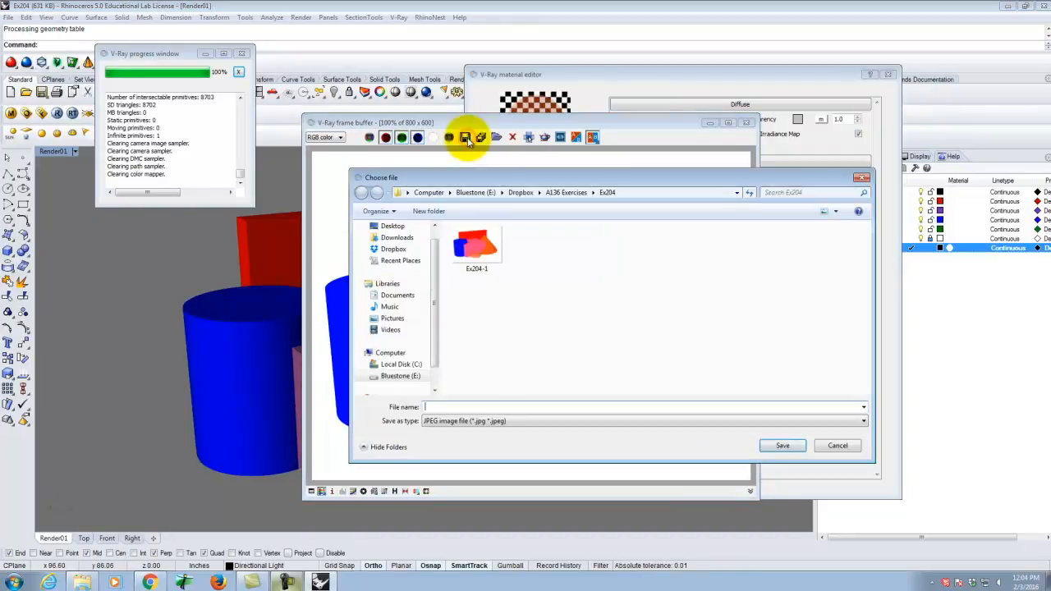
{"action": "left_click", "coordinate": [481, 248]}
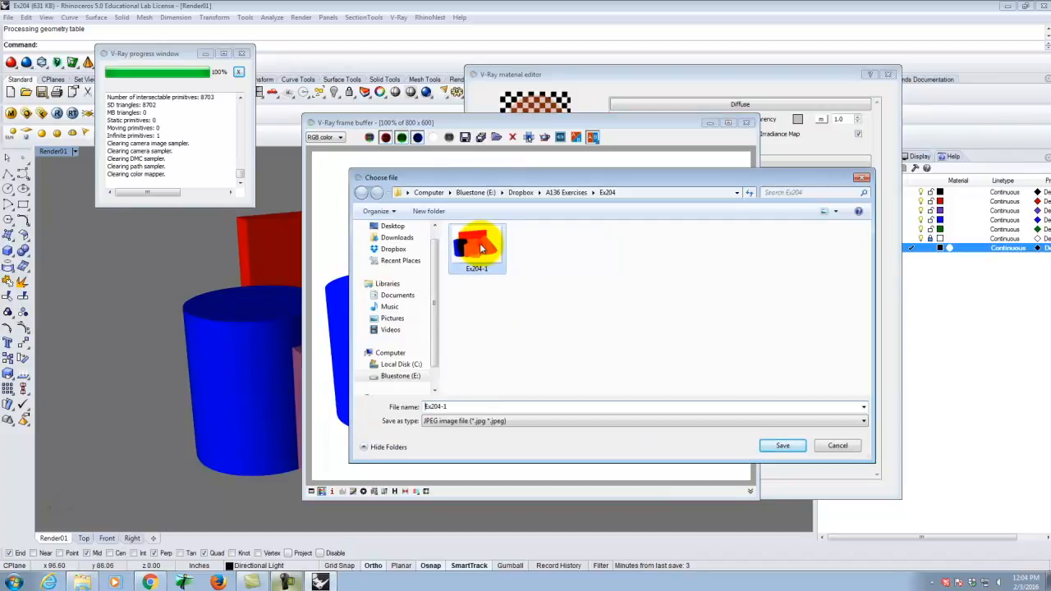
{"action": "double_click", "coordinate": [465, 407]}
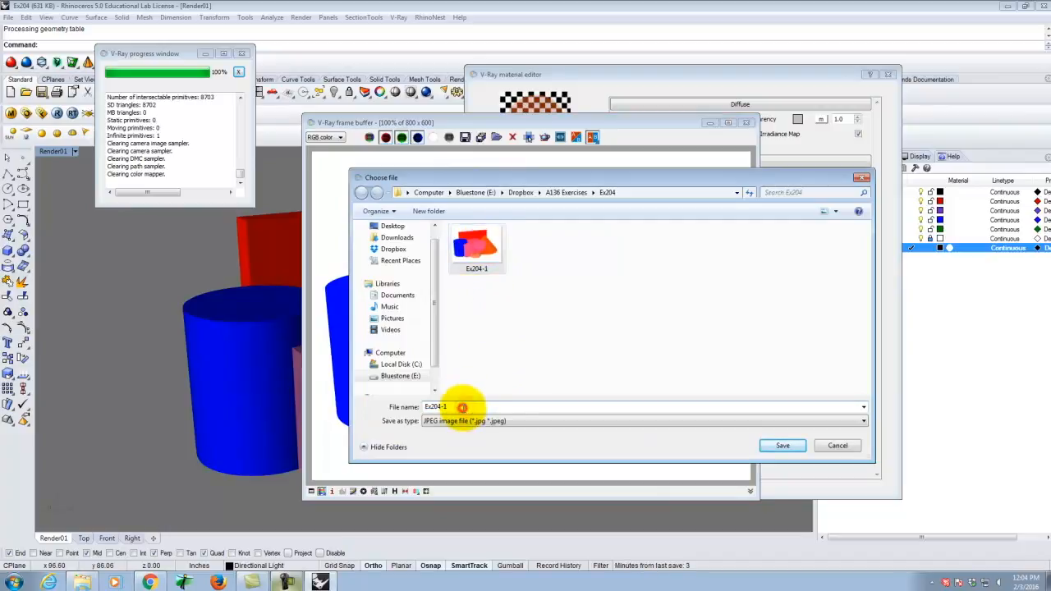
{"action": "key", "text": "BackSpace"}
{"action": "type", "text": "2"}
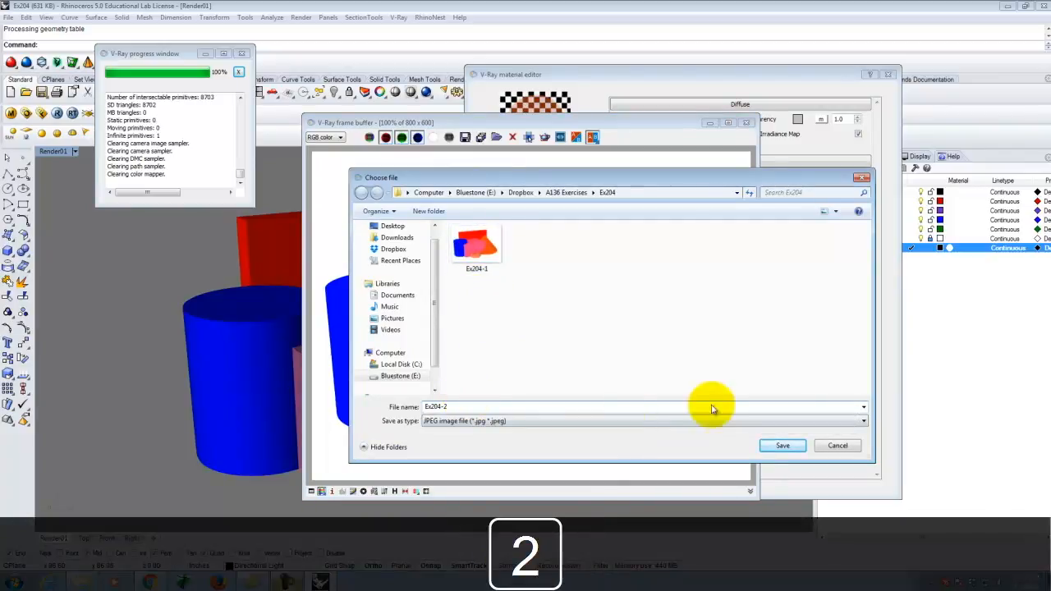
{"action": "left_click", "coordinate": [782, 445]}
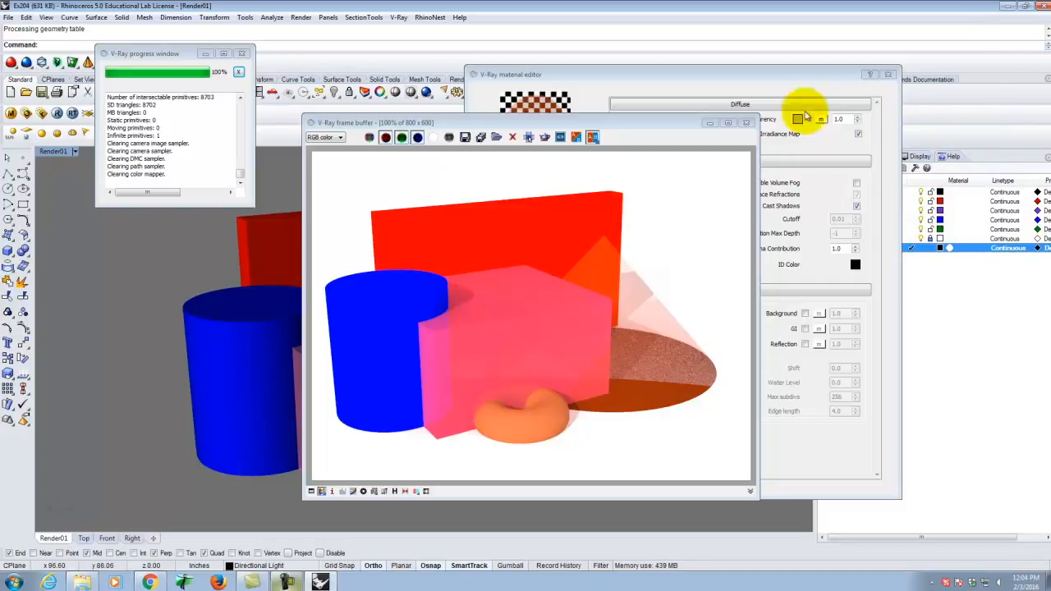
{"action": "left_click", "coordinate": [746, 122]}
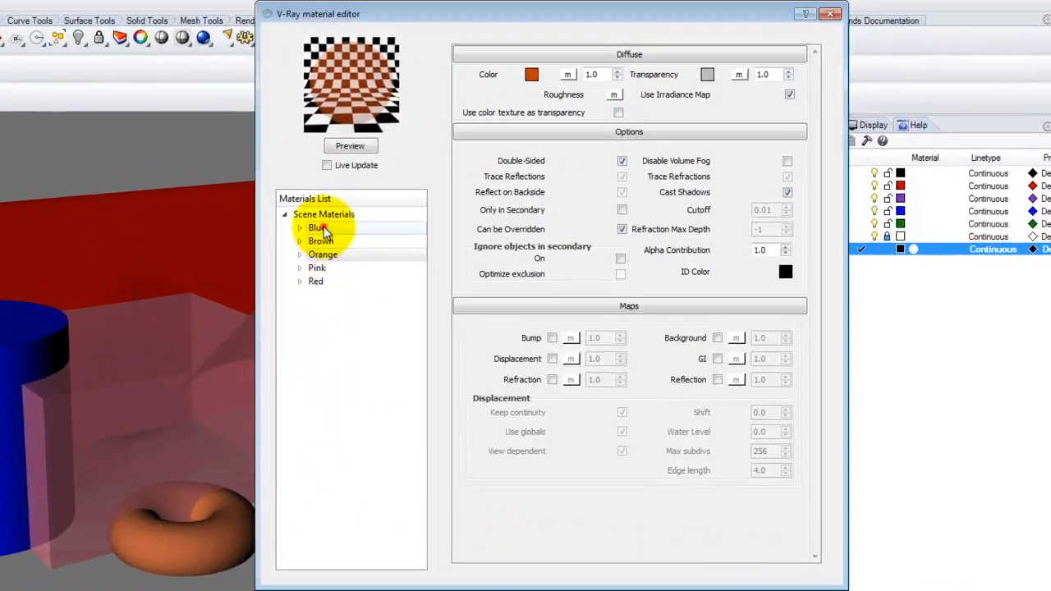
Step: Add a reflection layer to the Blue material and generate its material preview
{"action": "left_click", "coordinate": [365, 231]}
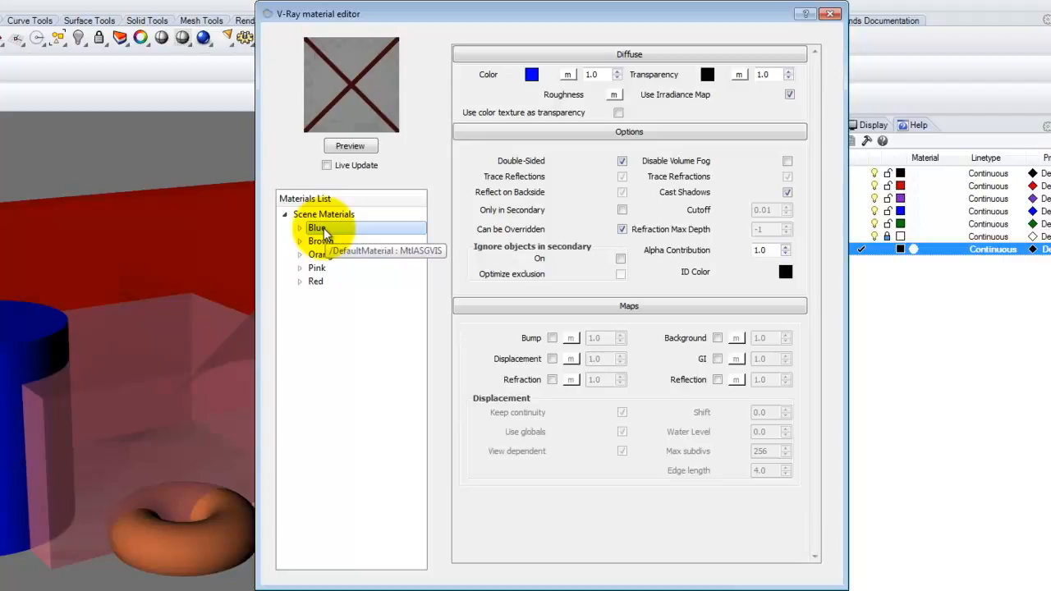
{"action": "right_click", "coordinate": [323, 228]}
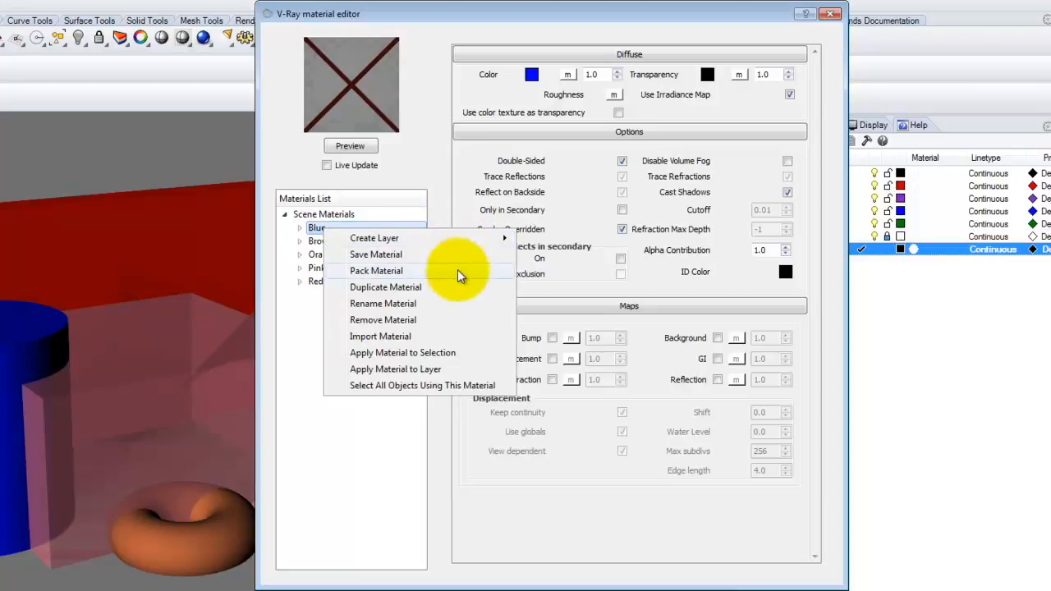
{"action": "mouse_move", "coordinate": [443, 237]}
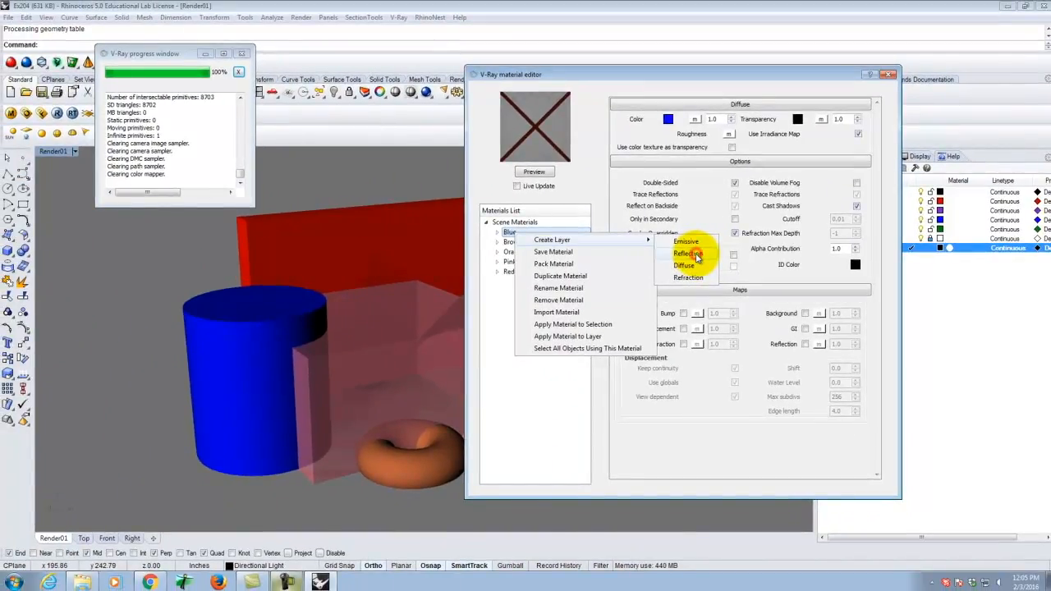
{"action": "left_click", "coordinate": [690, 254]}
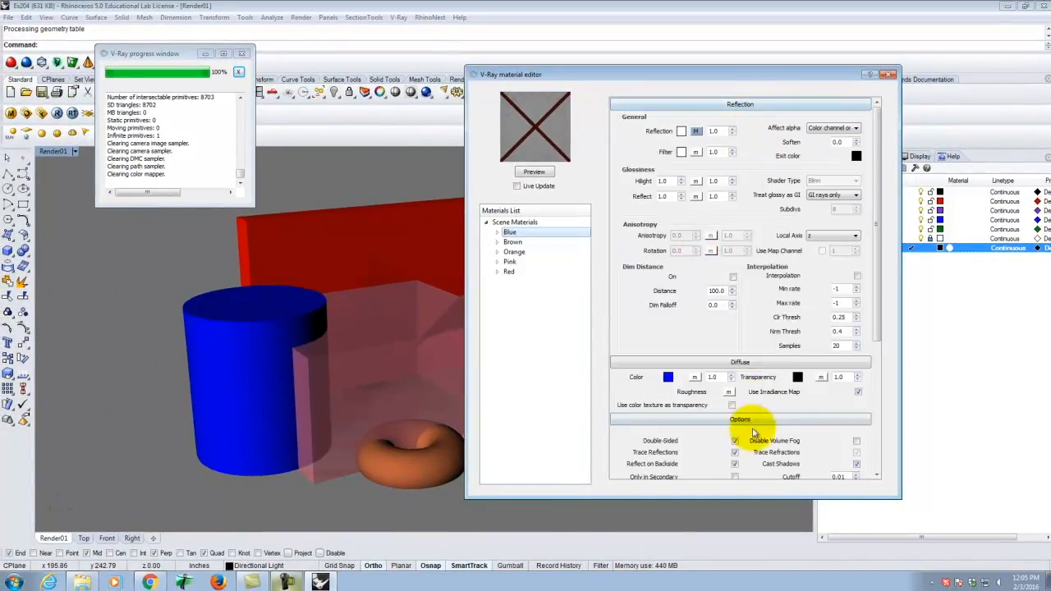
{"action": "left_click", "coordinate": [739, 105]}
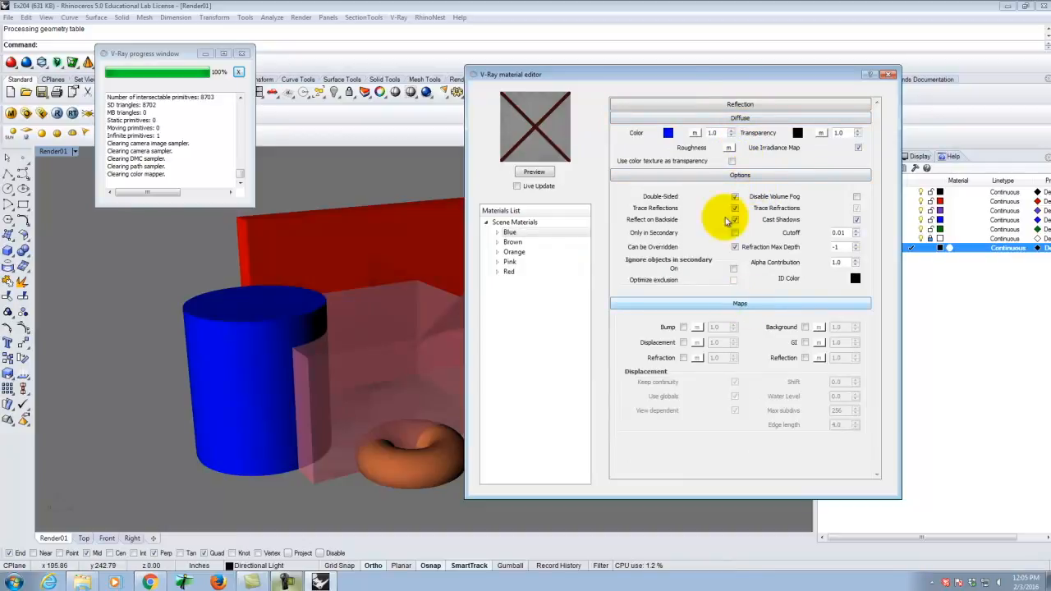
{"action": "left_click", "coordinate": [728, 105]}
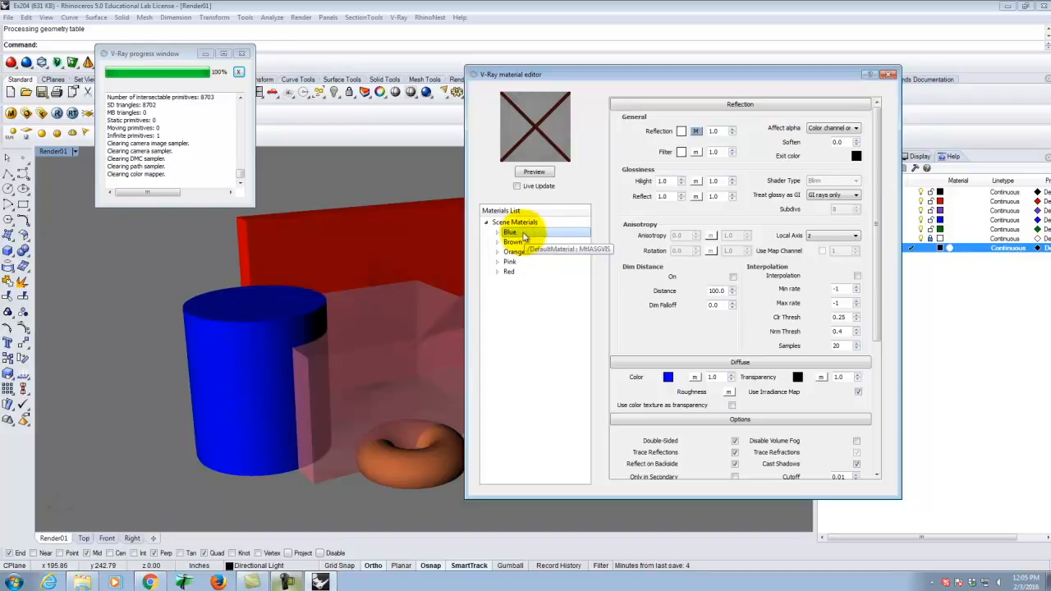
{"action": "left_click", "coordinate": [539, 174]}
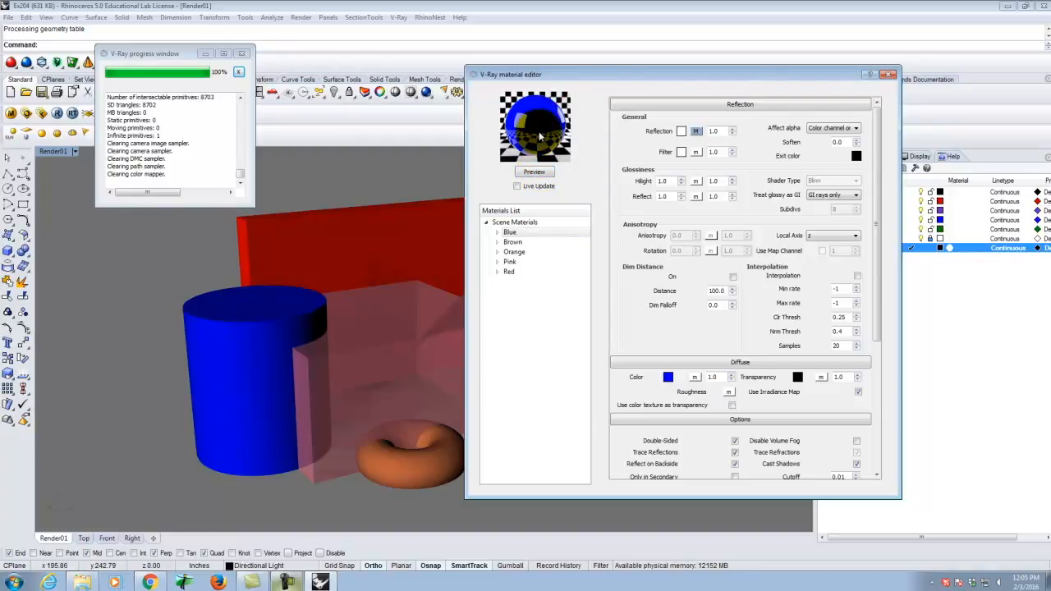
{"action": "left_click", "coordinate": [534, 172]}
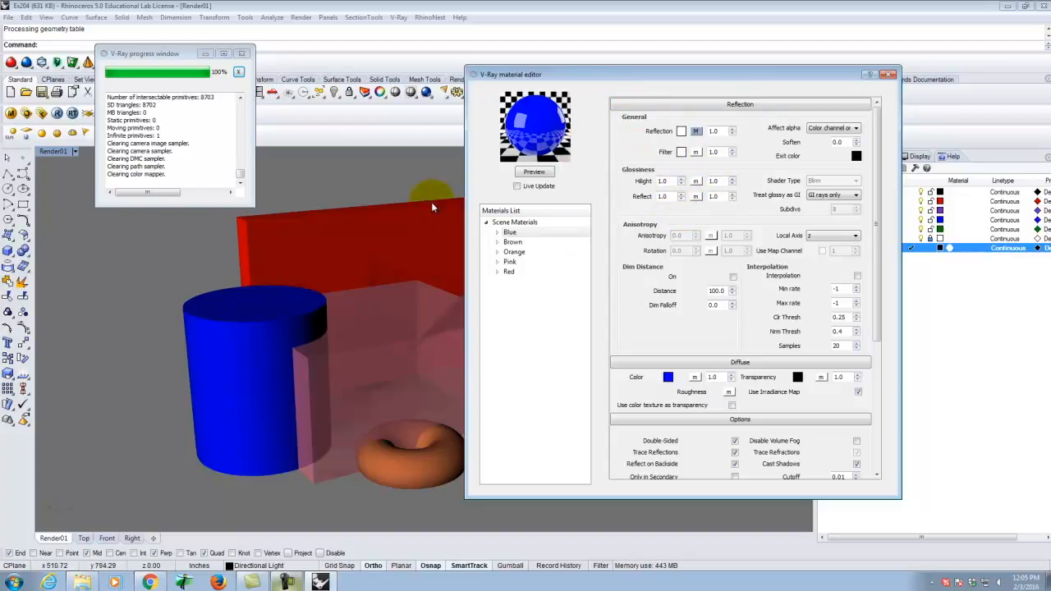
Step: Add a reflection layer to the Brown material and generate its material preview
{"action": "left_click", "coordinate": [517, 245]}
{"action": "right_click", "coordinate": [520, 247]}
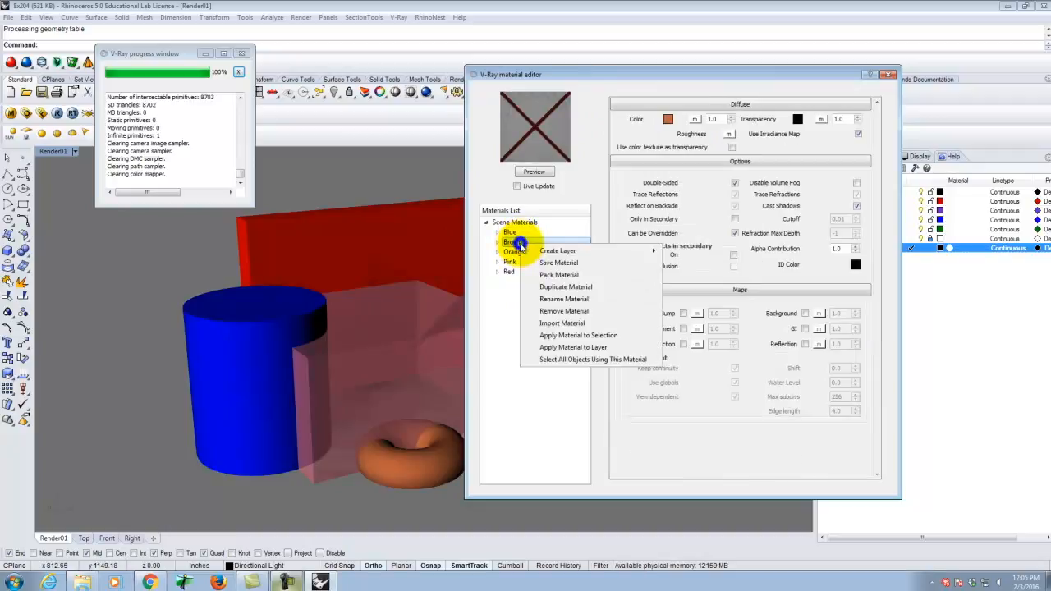
{"action": "mouse_move", "coordinate": [560, 251]}
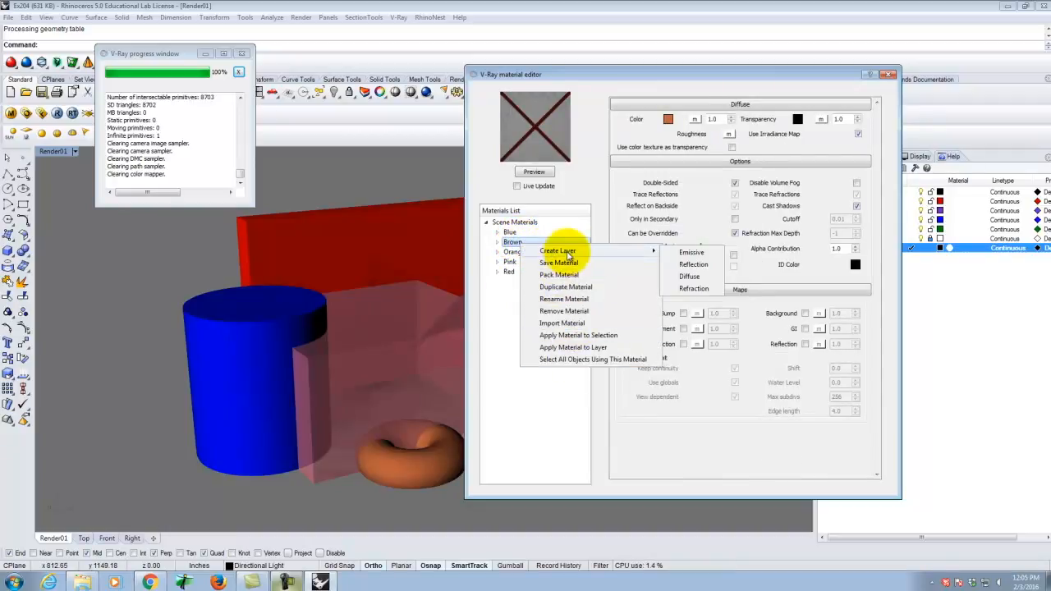
{"action": "left_click", "coordinate": [696, 265]}
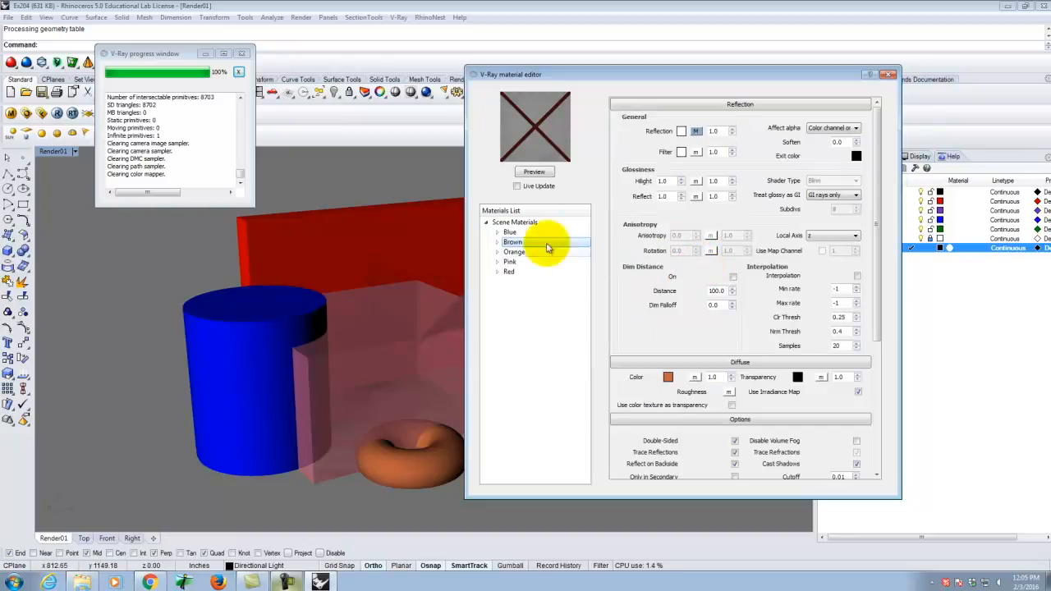
{"action": "left_click", "coordinate": [534, 172]}
Step: Add a reflection layer to the Orange material and refresh its material preview
{"action": "left_click", "coordinate": [517, 252]}
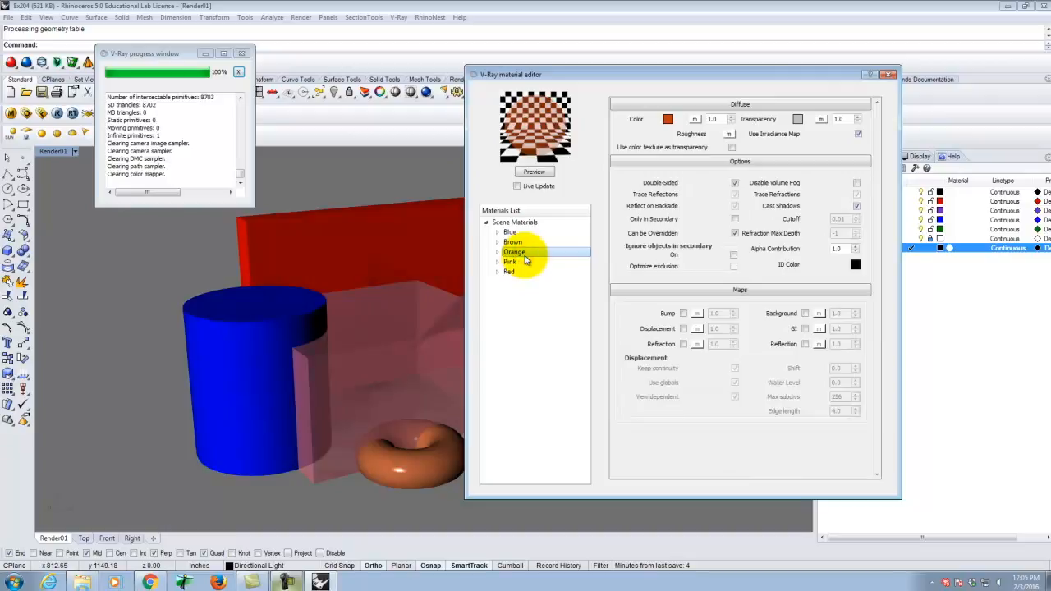
{"action": "right_click", "coordinate": [532, 254]}
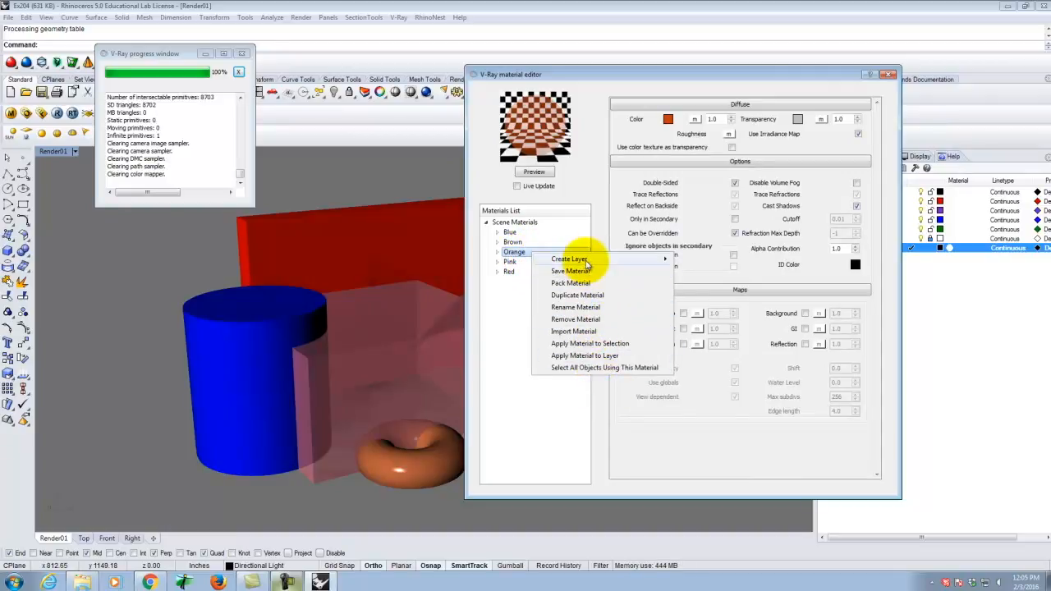
{"action": "mouse_move", "coordinate": [587, 259]}
{"action": "left_click", "coordinate": [703, 273]}
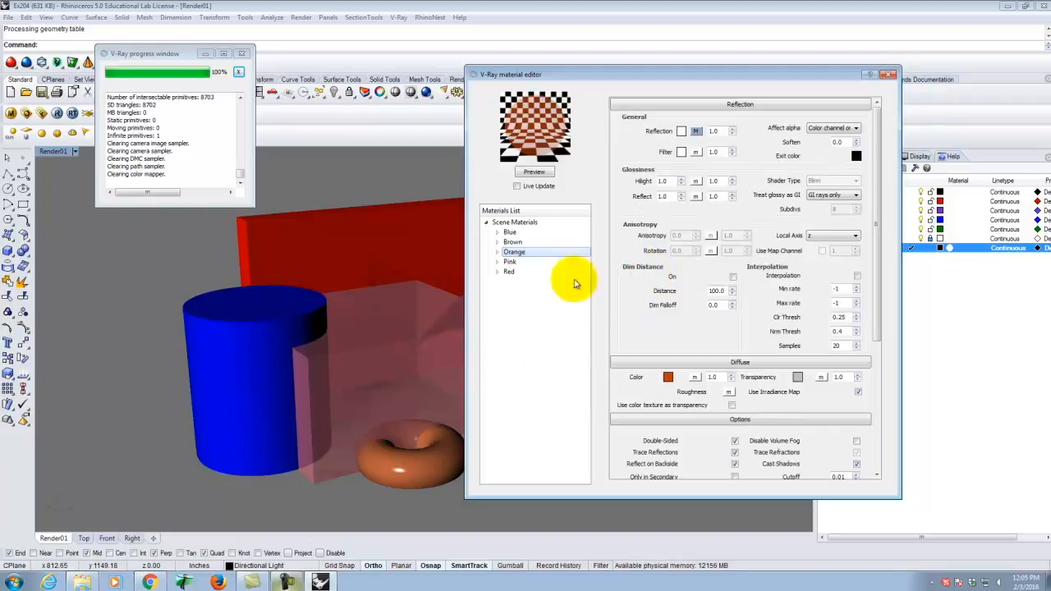
{"action": "left_click", "coordinate": [544, 173]}
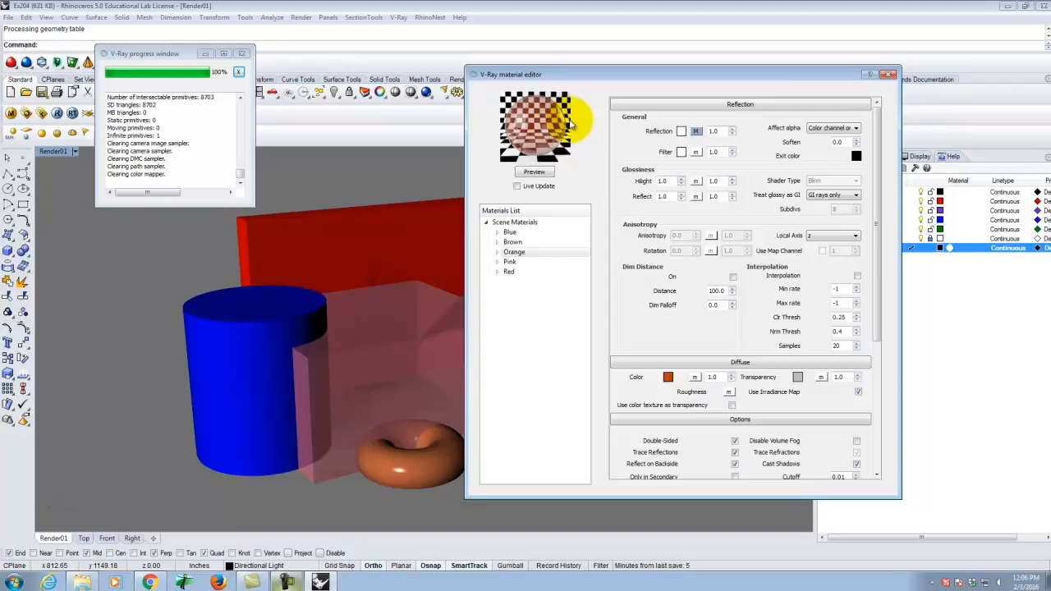
Step: Add a reflection layer to the Pink material and generate its material preview
{"action": "left_click", "coordinate": [517, 263]}
{"action": "right_click", "coordinate": [518, 261]}
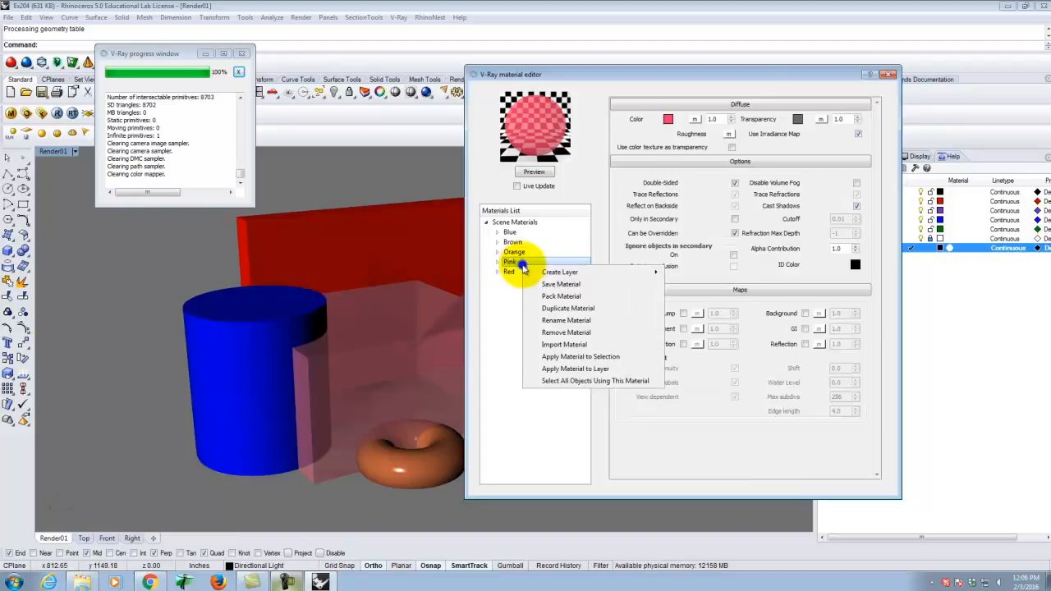
{"action": "mouse_move", "coordinate": [585, 273]}
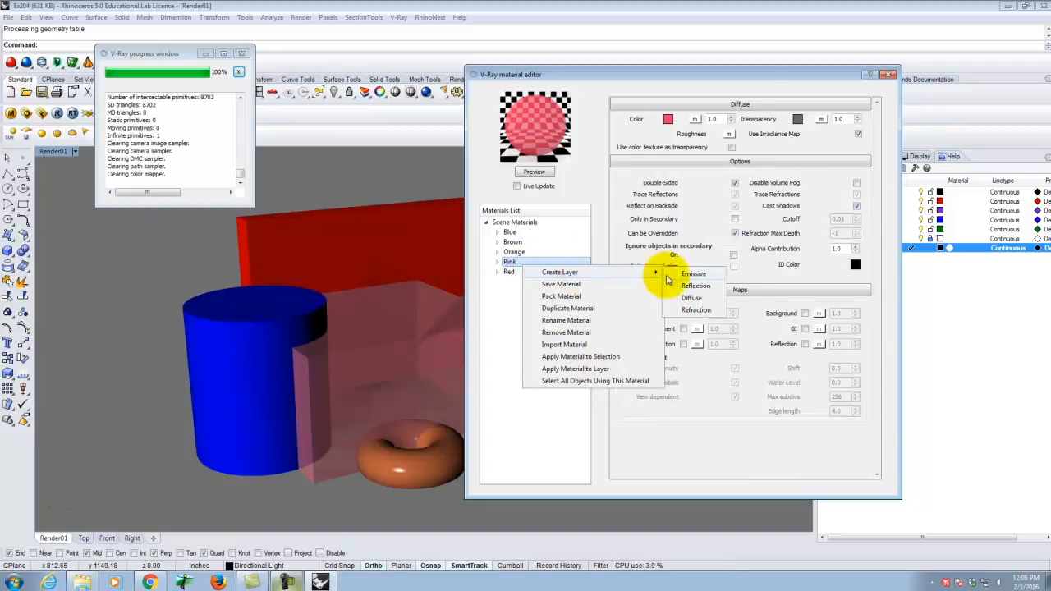
{"action": "left_click", "coordinate": [695, 286]}
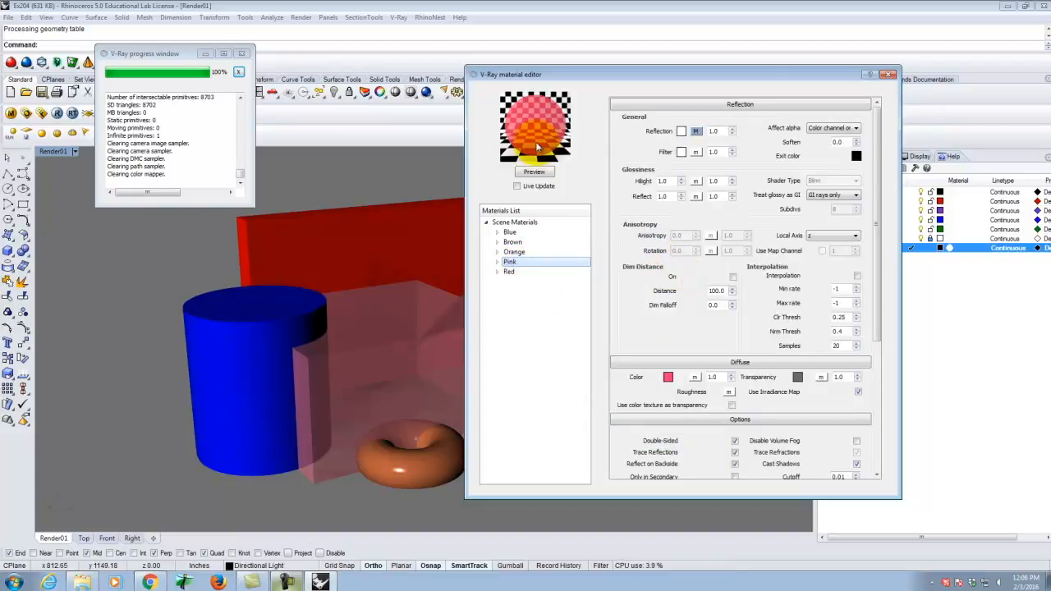
{"action": "left_click", "coordinate": [535, 172]}
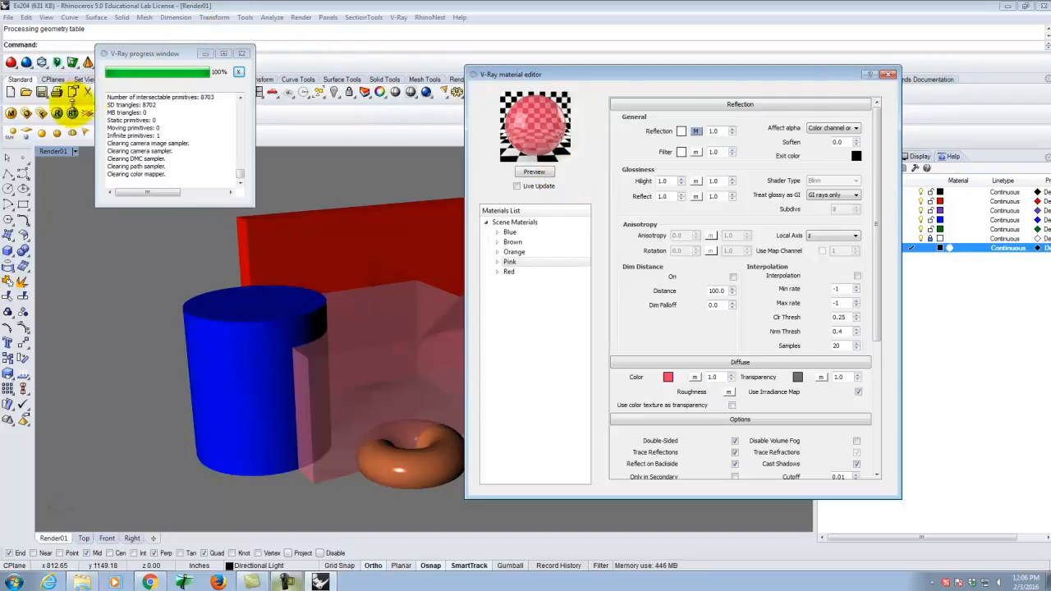
Step: Render the scene and save the rendering as the JPEG image Ex204-3 in the Ex204 folder, closing the rendered image window
{"action": "left_click", "coordinate": [57, 113]}
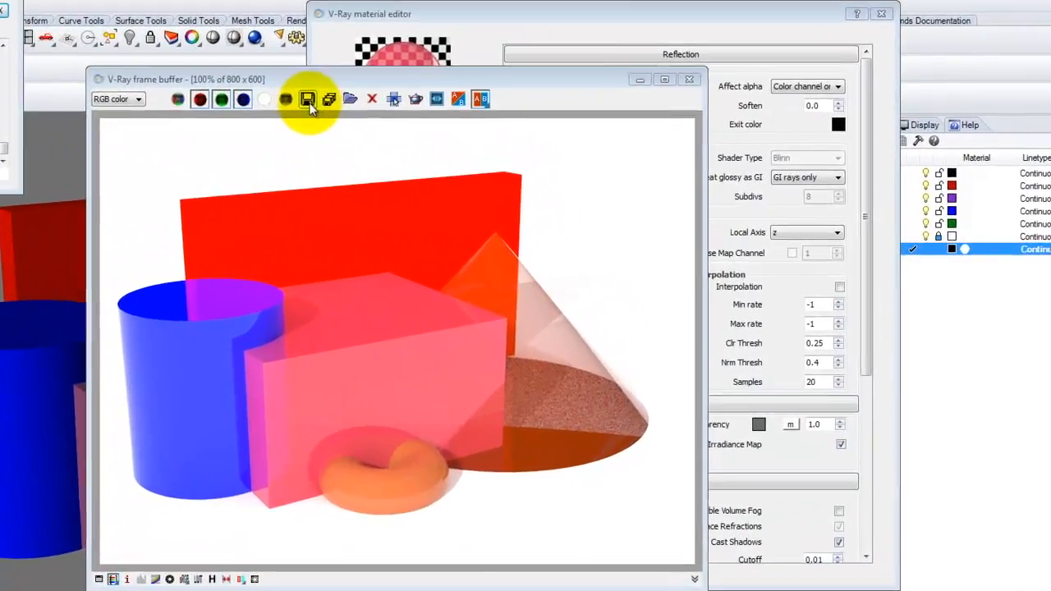
{"action": "left_click", "coordinate": [308, 101]}
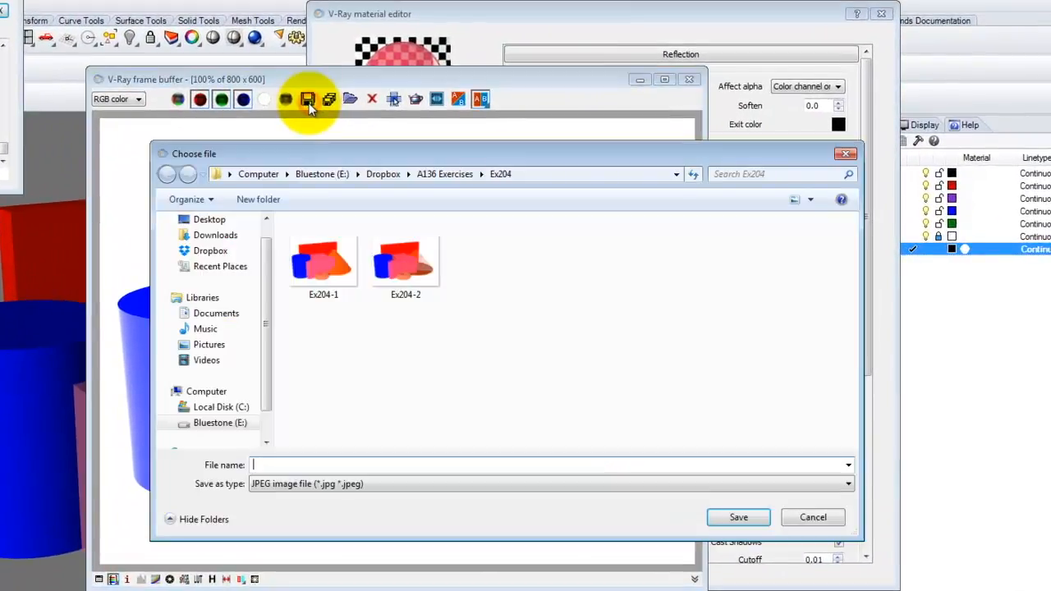
{"action": "left_click", "coordinate": [420, 272]}
{"action": "double_click", "coordinate": [275, 465]}
{"action": "left_click", "coordinate": [294, 465]}
{"action": "key", "text": "BackSpace"}
{"action": "type", "text": "3"}
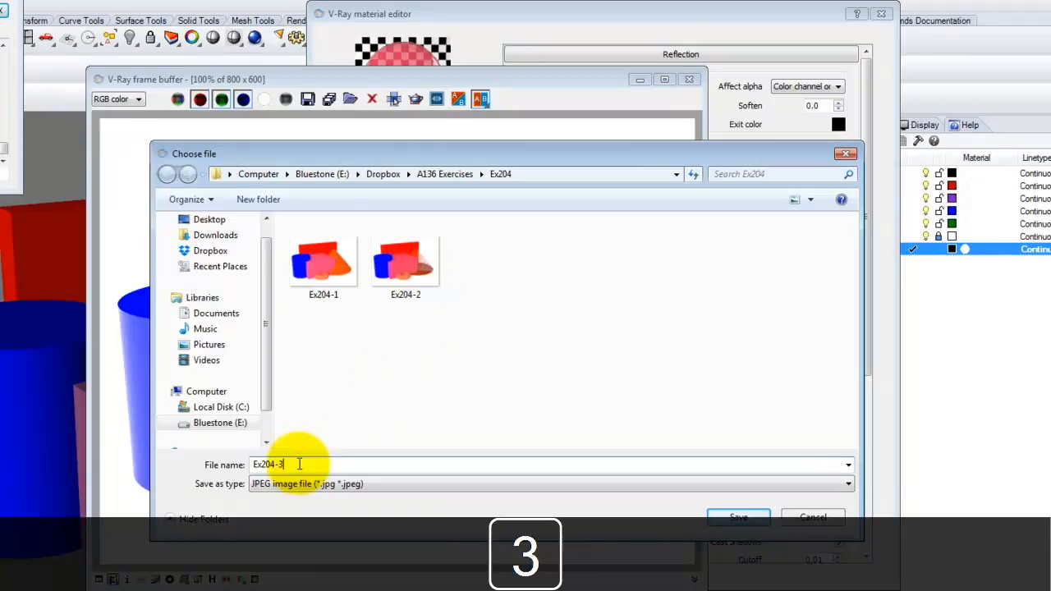
{"action": "left_click", "coordinate": [739, 517]}
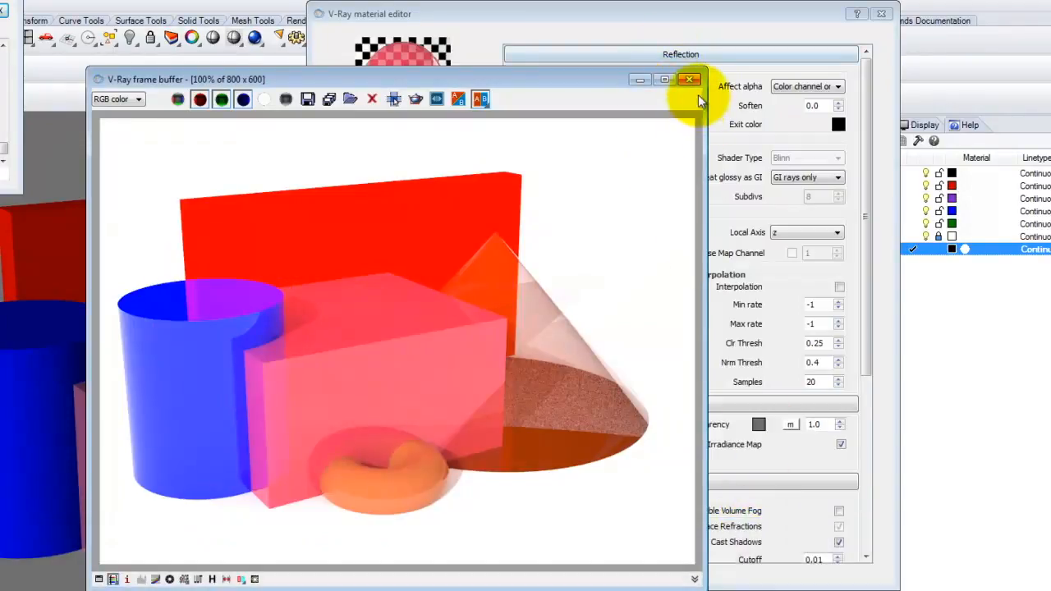
{"action": "left_click", "coordinate": [690, 80]}
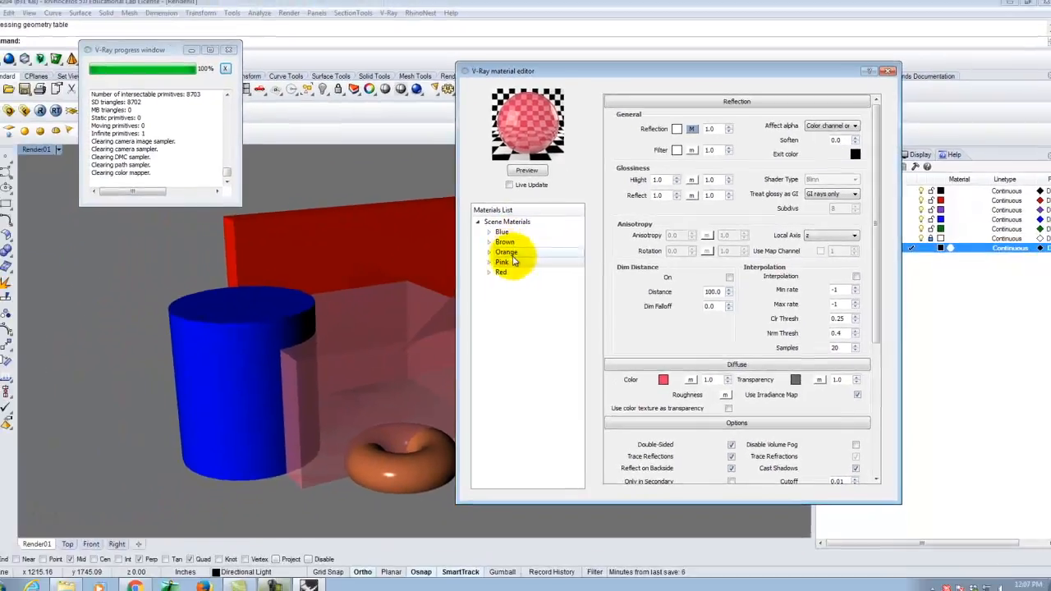
Step: Open the texture settings of the Pink material's reflection map
{"action": "left_click", "coordinate": [384, 268]}
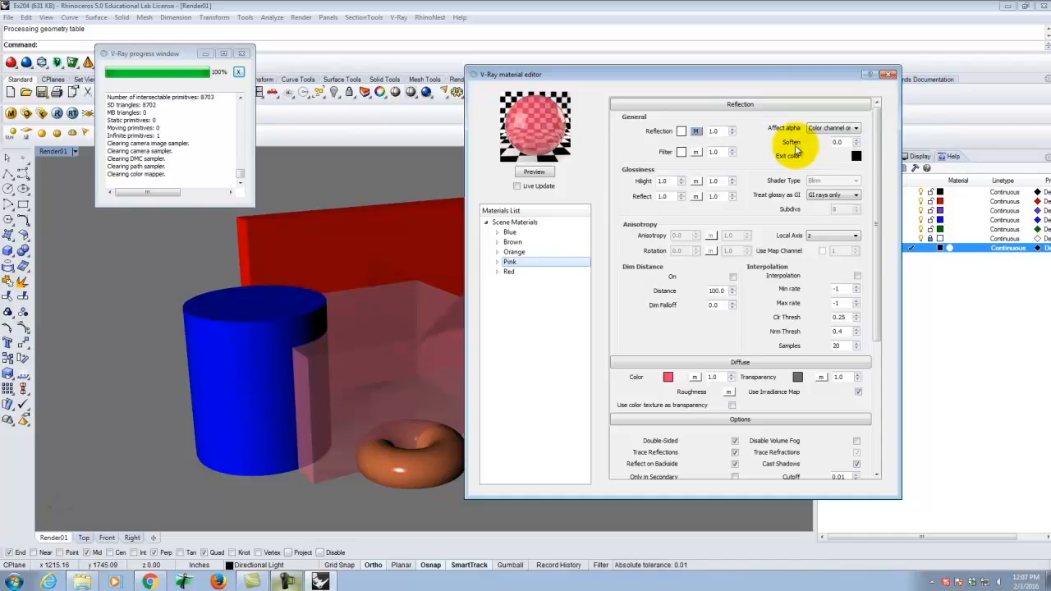
{"action": "left_click", "coordinate": [697, 132]}
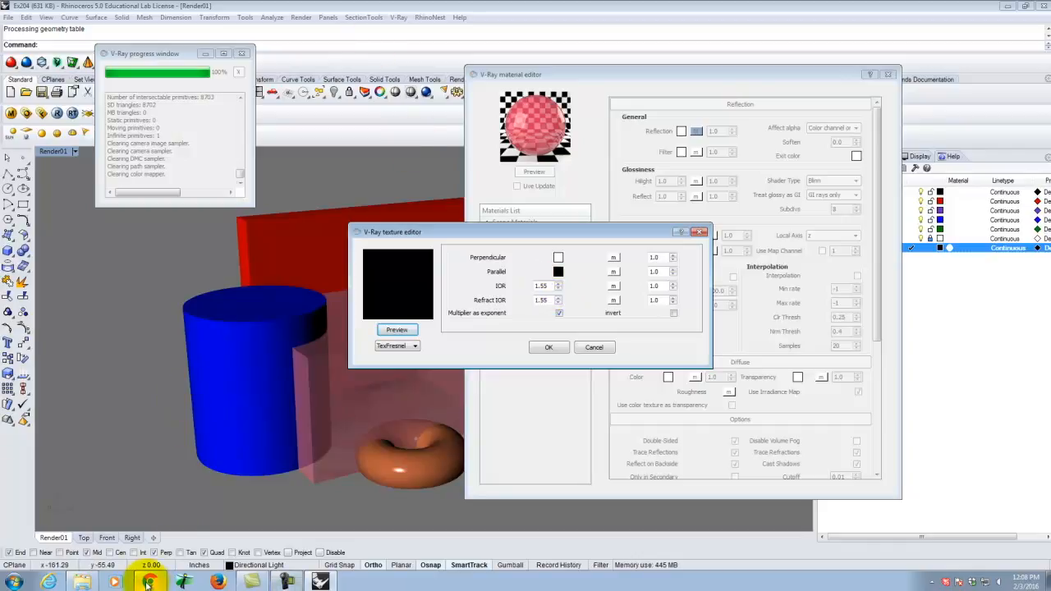
Step: Switch to Chrome, open the V-Ray 8.4 [material reflection layers] tutorial, and read its notes on Fresnel, IOR and reflection glossiness
{"action": "left_click", "coordinate": [146, 574]}
{"action": "scroll", "coordinate": [556, 250], "scroll_direction": "up", "scroll_amount": 2}
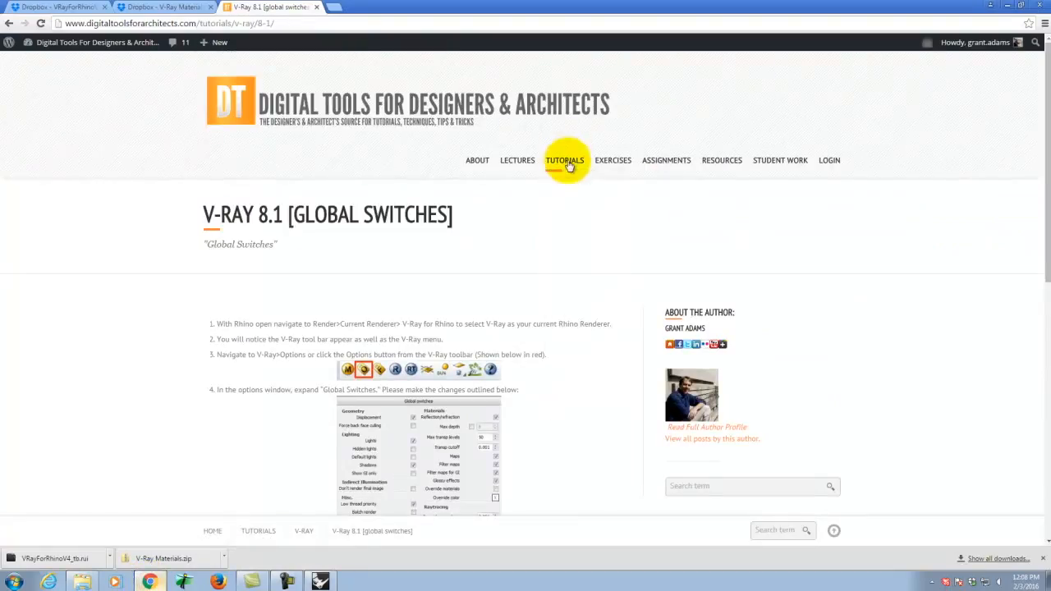
{"action": "mouse_move", "coordinate": [568, 163]}
{"action": "mouse_move", "coordinate": [597, 367]}
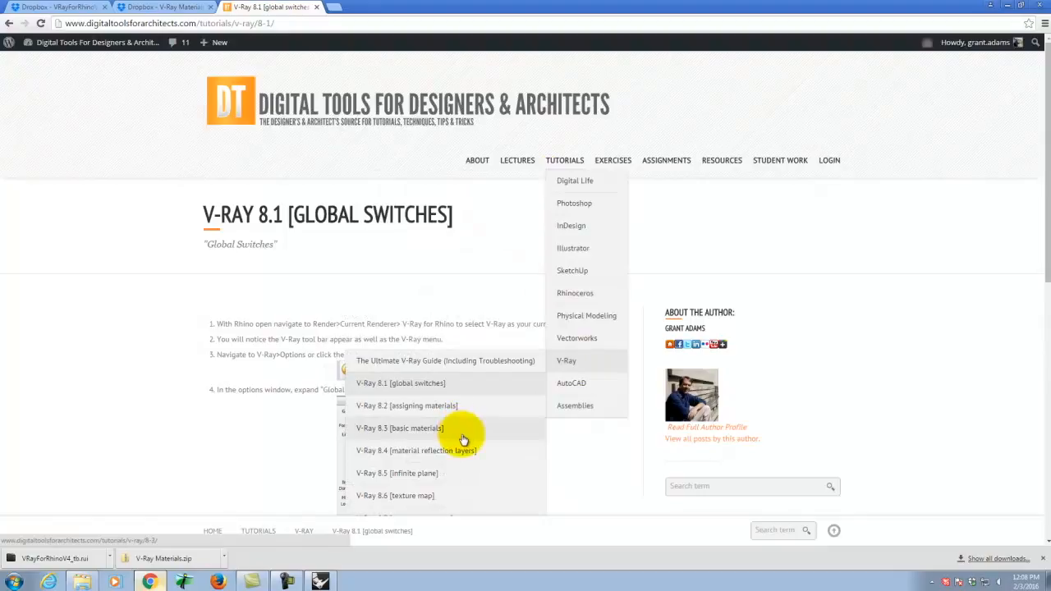
{"action": "left_click", "coordinate": [494, 457]}
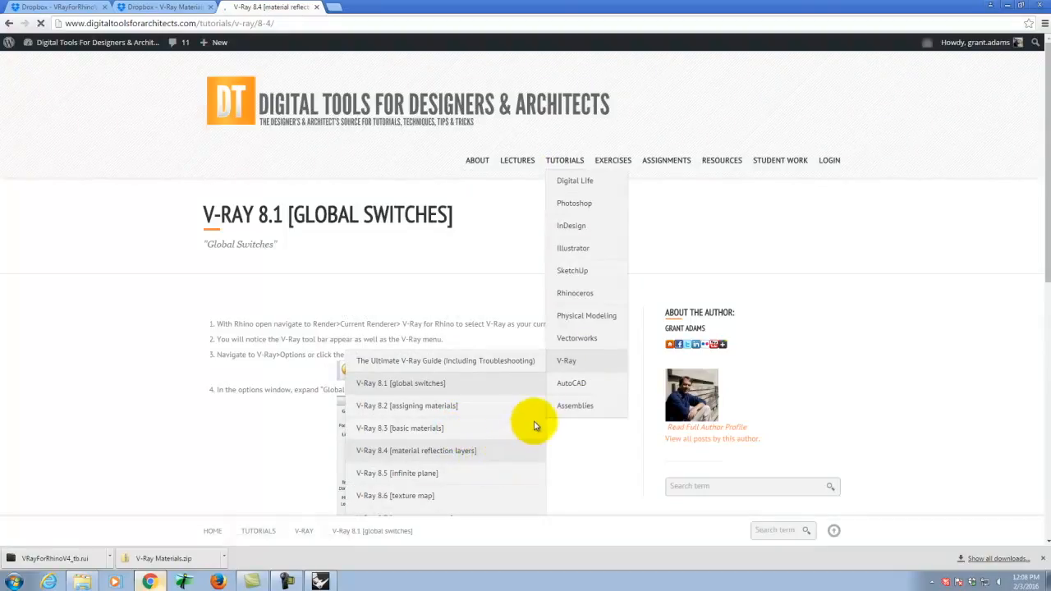
{"action": "scroll", "coordinate": [555, 372], "scroll_direction": "down", "scroll_amount": 10}
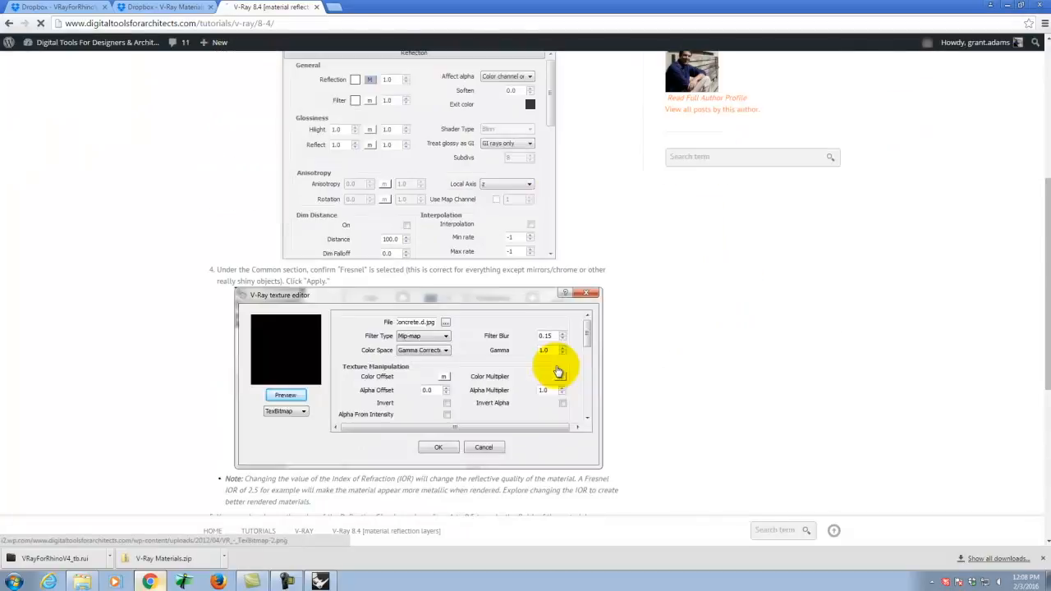
{"action": "scroll", "coordinate": [578, 366], "scroll_direction": "up", "scroll_amount": 2}
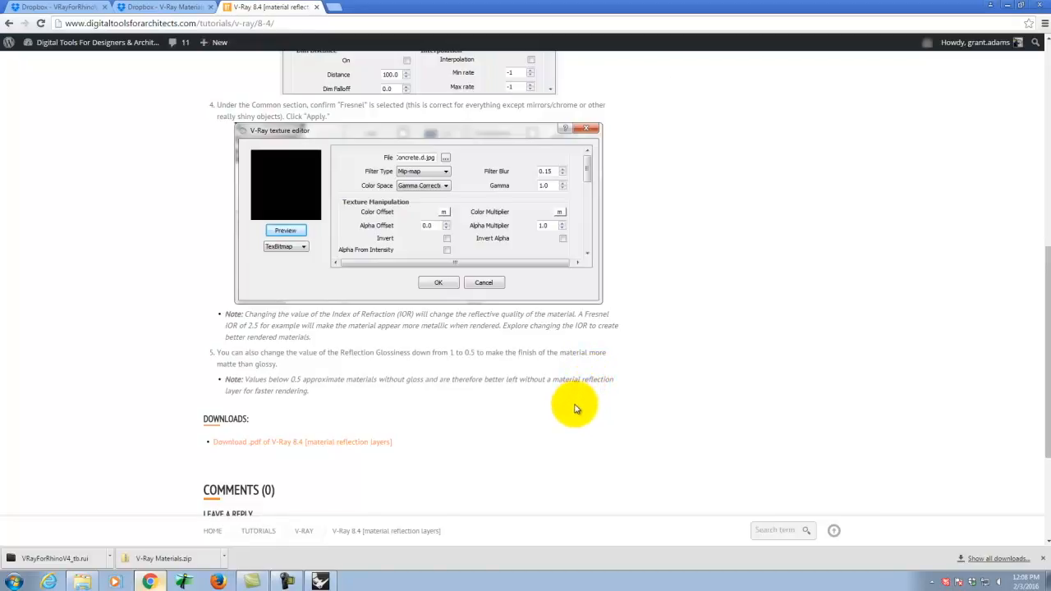
{"action": "scroll", "coordinate": [575, 408], "scroll_direction": "up", "scroll_amount": 15}
{"action": "mouse_move", "coordinate": [577, 112]}
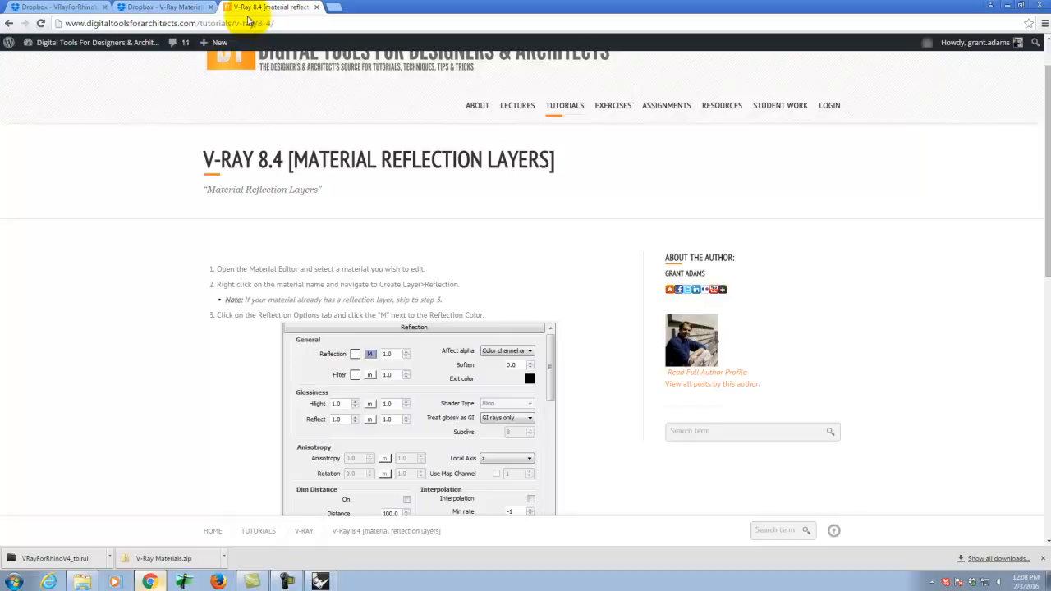
{"action": "scroll", "coordinate": [371, 216], "scroll_direction": "down", "scroll_amount": 10}
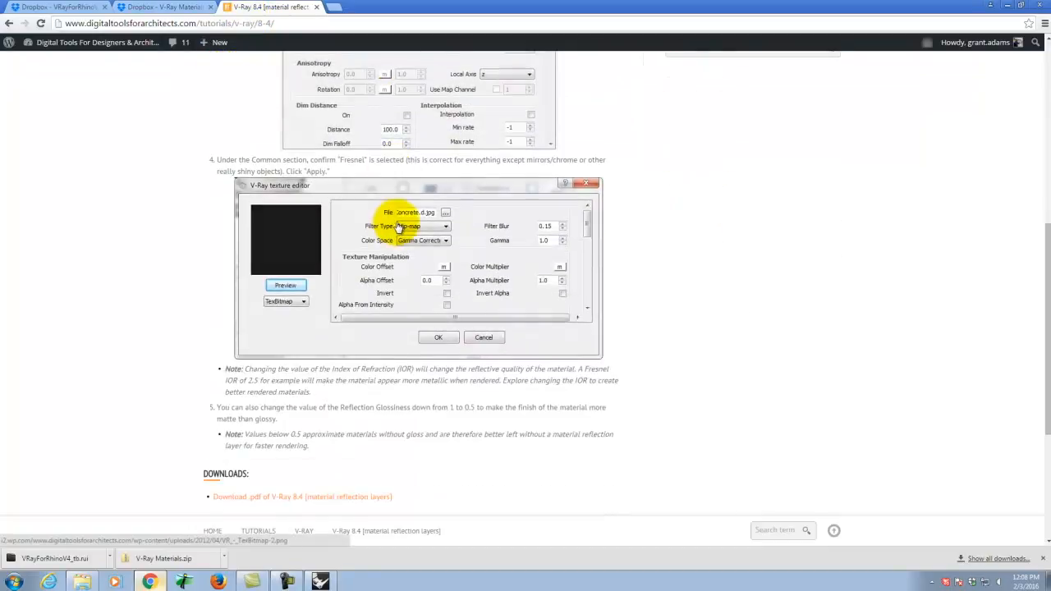
{"action": "scroll", "coordinate": [416, 234], "scroll_direction": "up", "scroll_amount": 3}
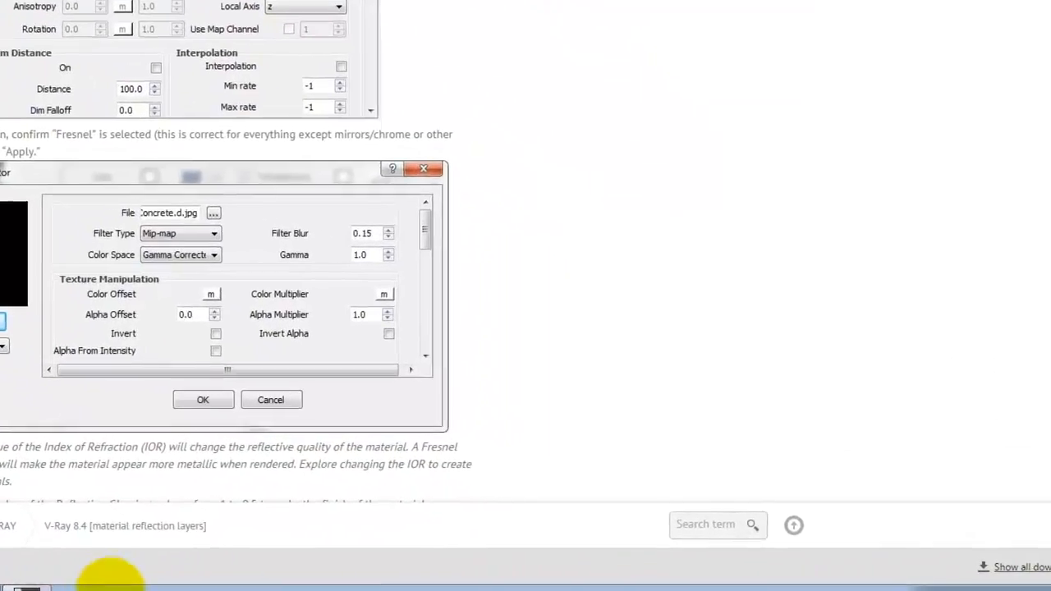
Step: Switch back to Rhino, set the IOR of the Pink material's Fresnel reflection to 2.1, and refresh its material preview
{"action": "left_click", "coordinate": [23, 587]}
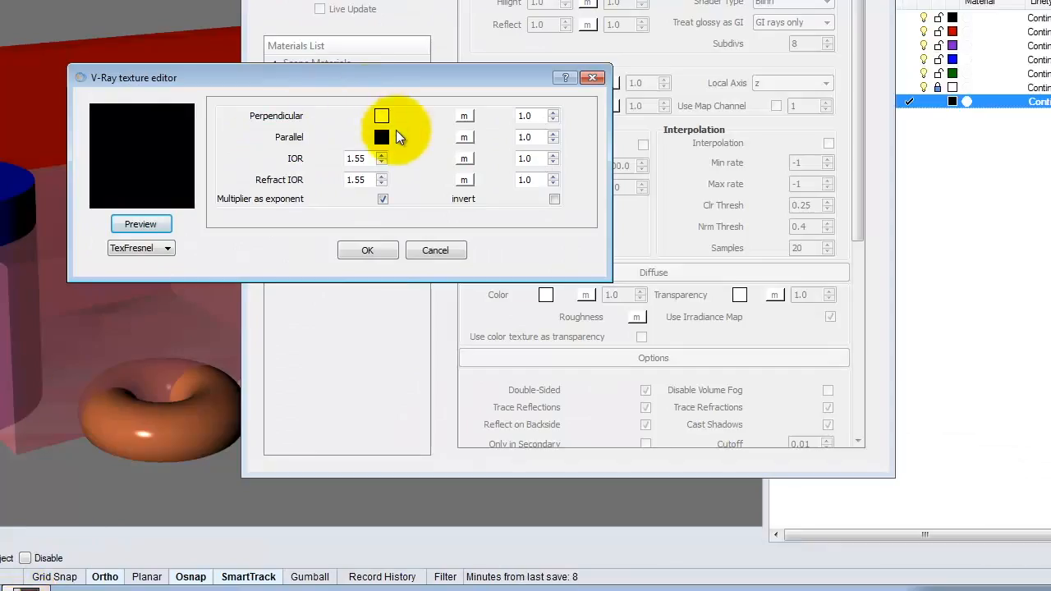
{"action": "double_click", "coordinate": [361, 159]}
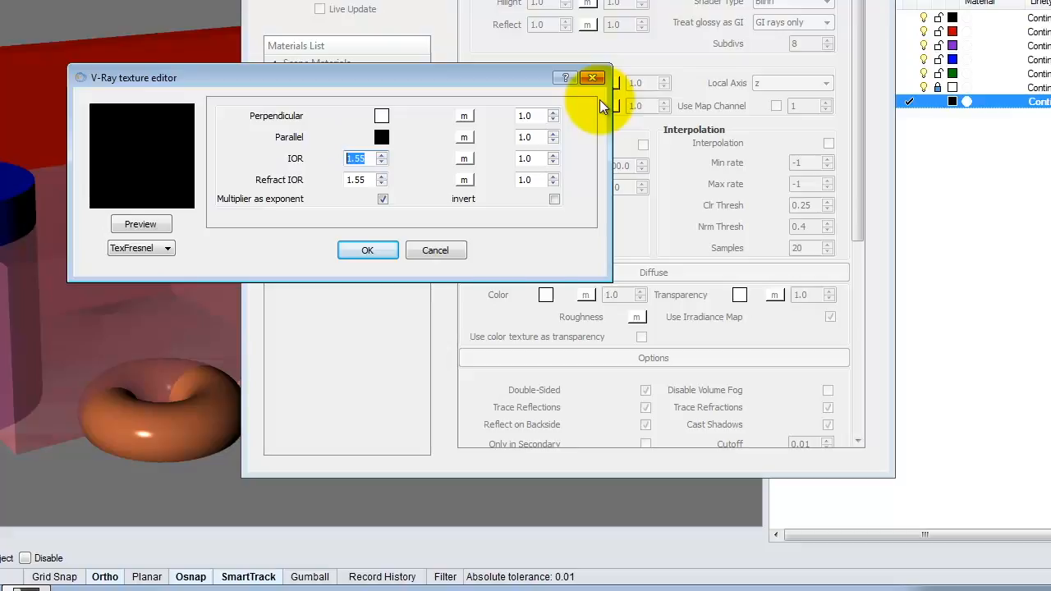
{"action": "type", "text": "2.1"}
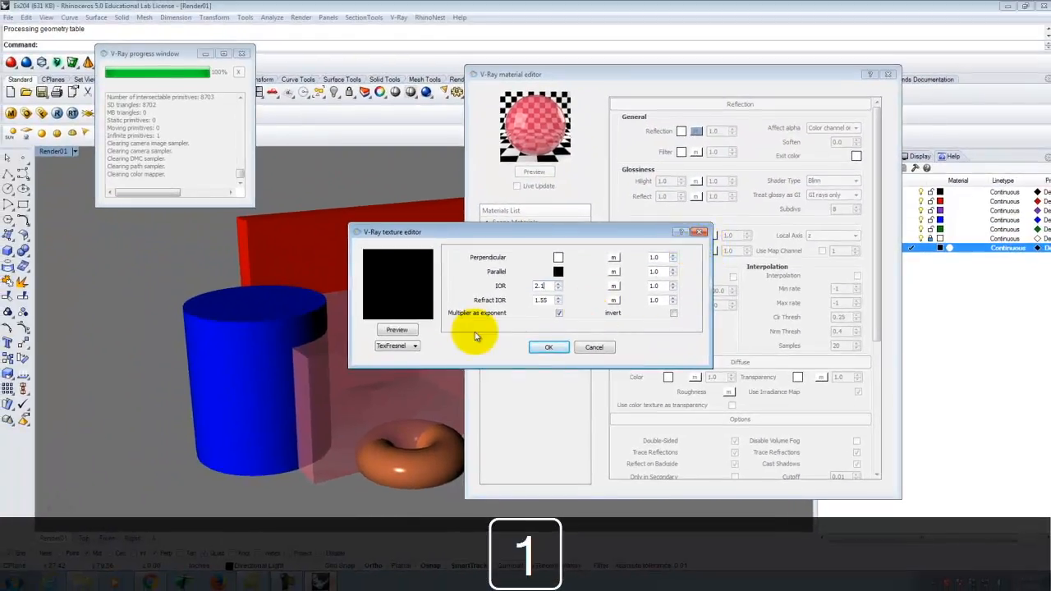
{"action": "left_click", "coordinate": [550, 348]}
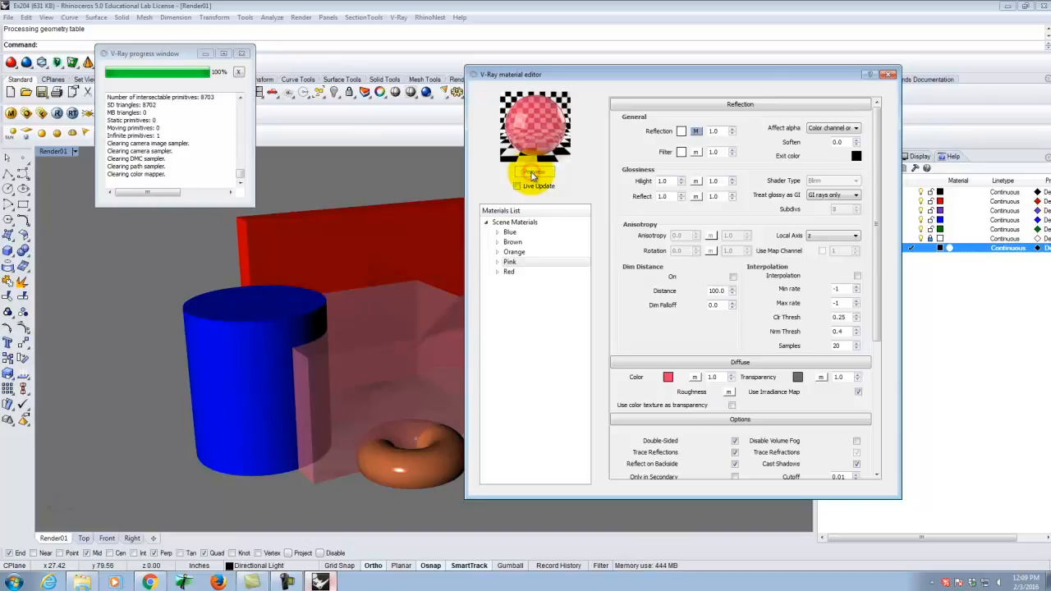
{"action": "left_click", "coordinate": [532, 176]}
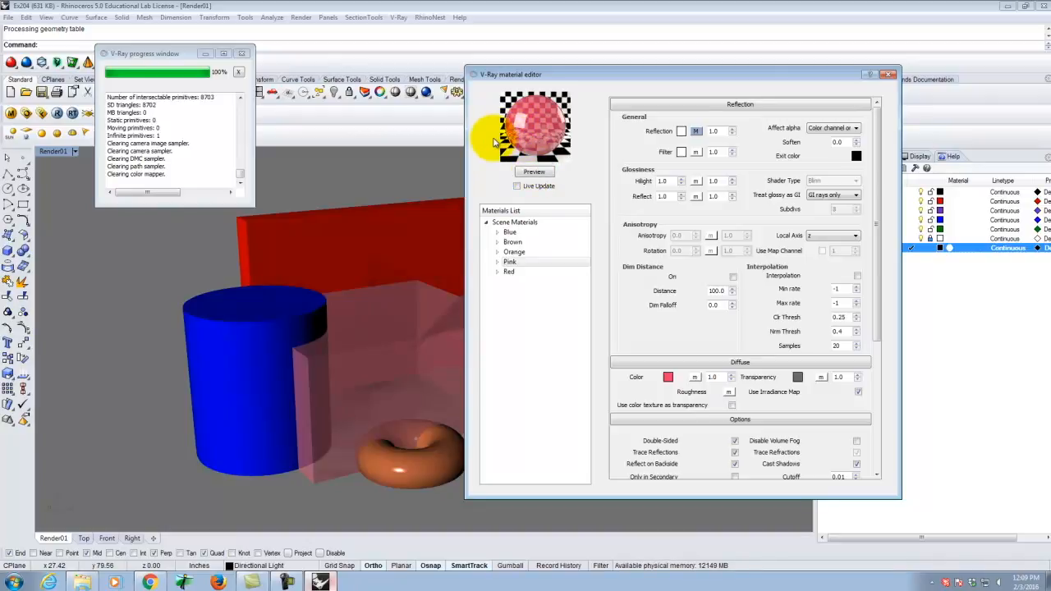
Step: Set the IOR of the Blue material's Fresnel reflection to 0.75 and refresh its material preview
{"action": "left_click", "coordinate": [509, 232]}
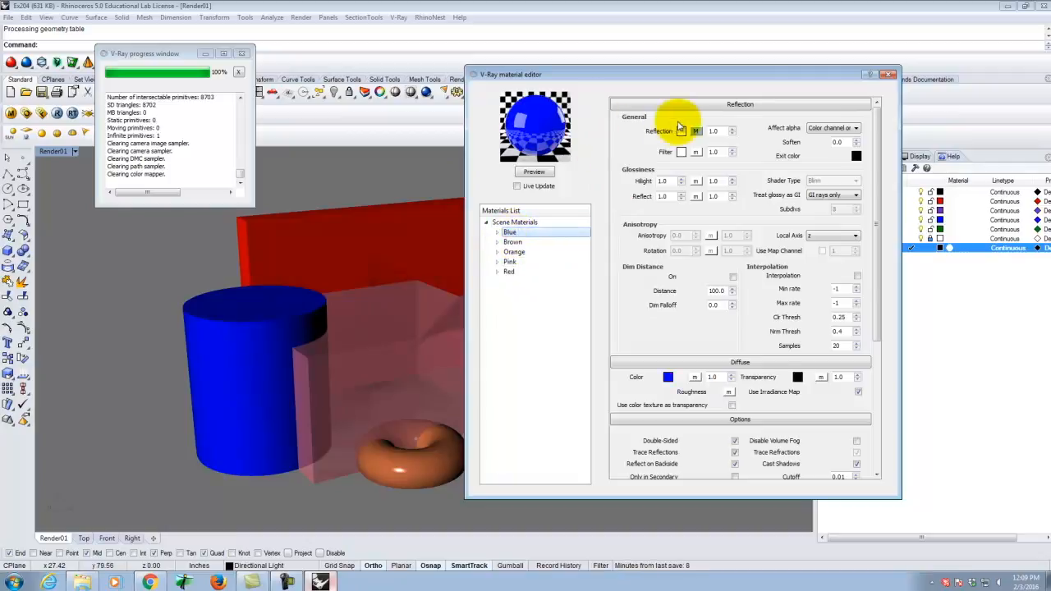
{"action": "left_click", "coordinate": [696, 131]}
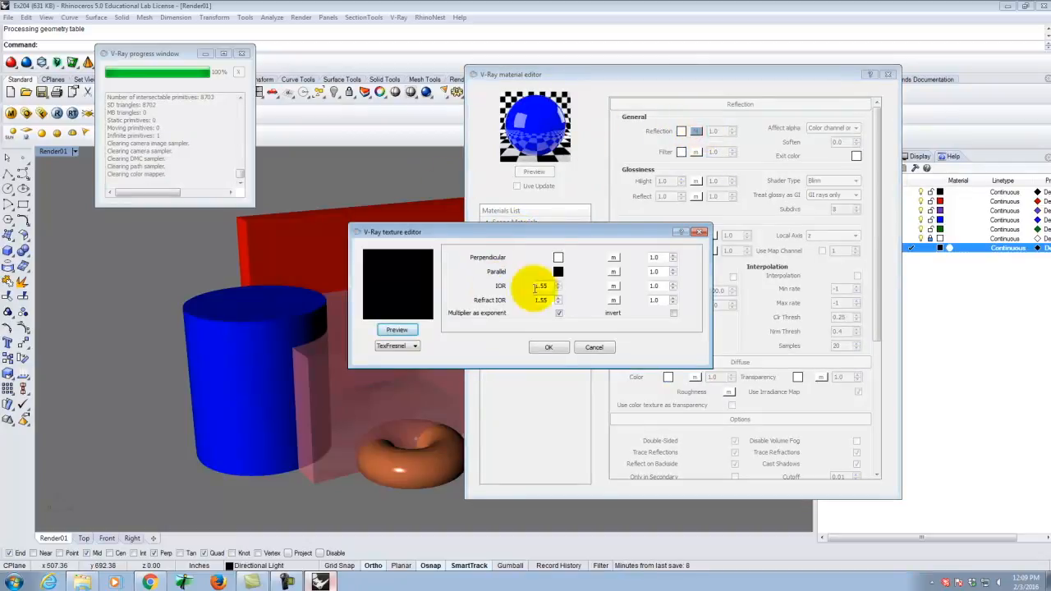
{"action": "left_click_drag", "start_coordinate": [546, 286], "coordinate": [516, 284]}
{"action": "key", "text": "Delete"}
{"action": "type", "text": "0.7"}
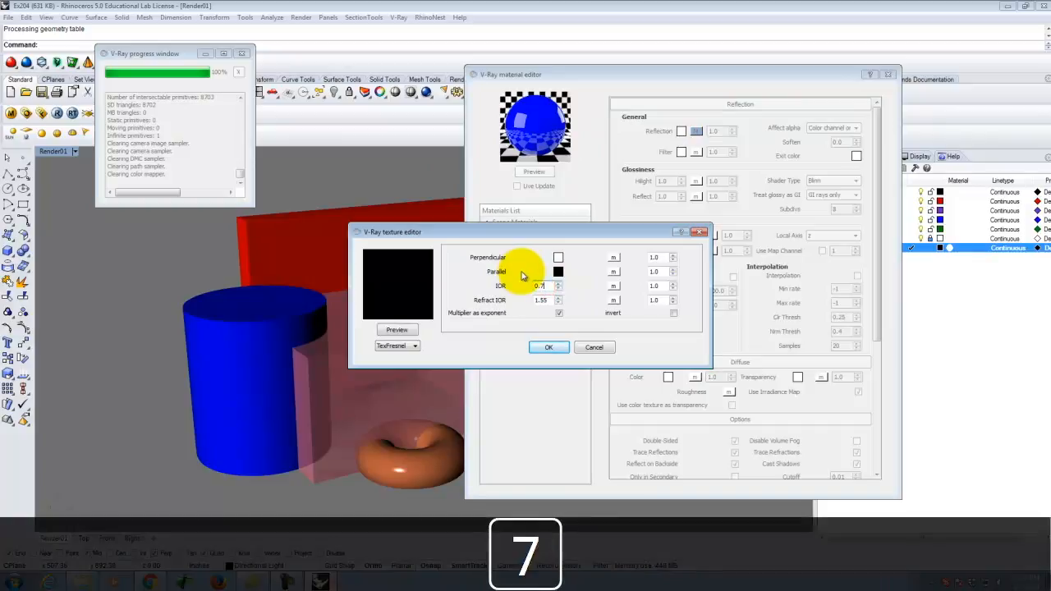
{"action": "left_click", "coordinate": [549, 347]}
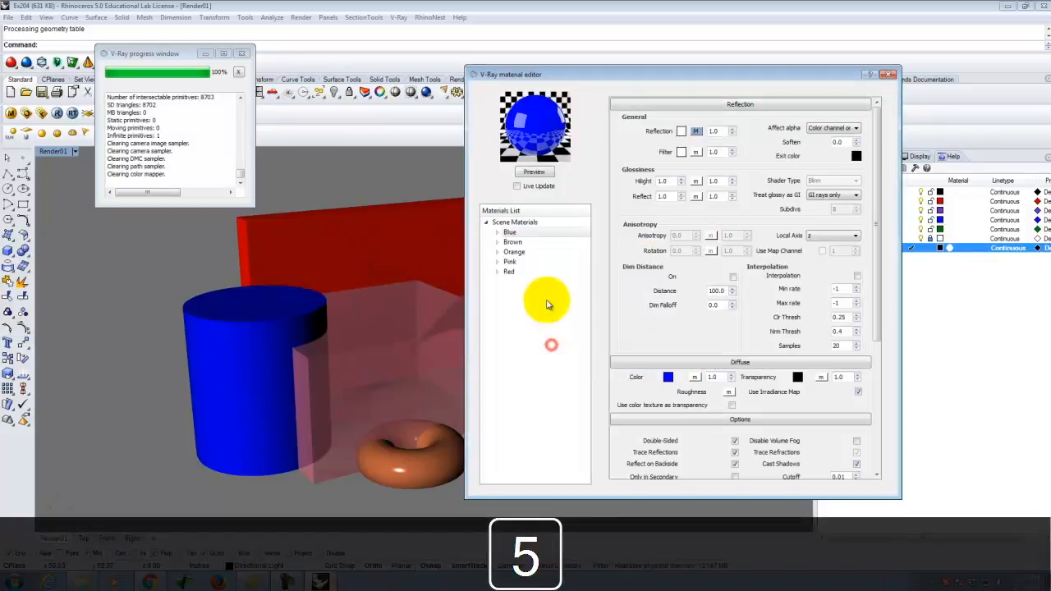
{"action": "left_click", "coordinate": [532, 174]}
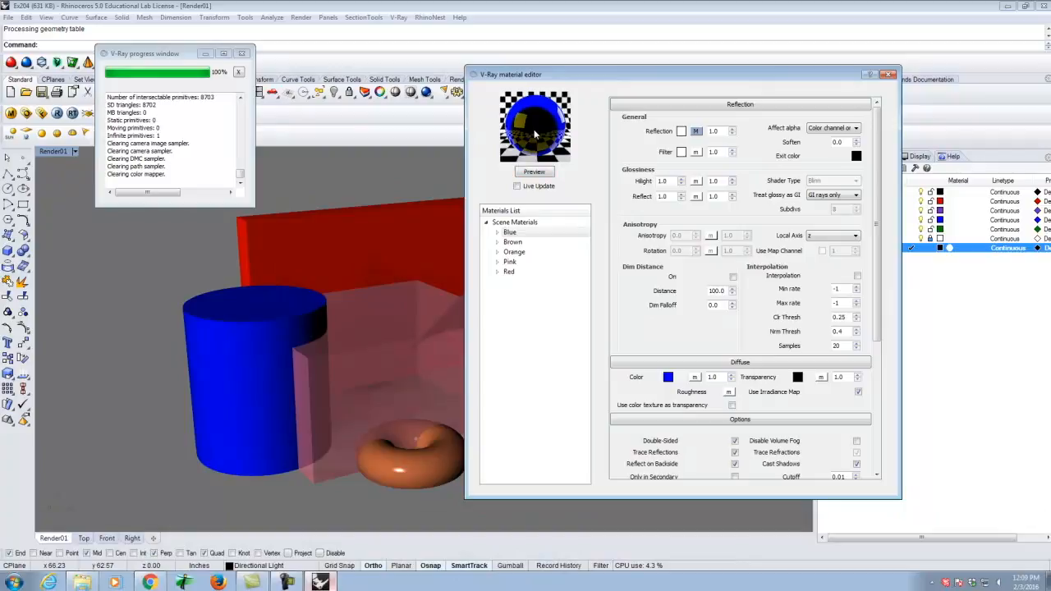
Step: Set the IOR of the Brown material's Fresnel reflection to 6 and refresh its material preview
{"action": "left_click", "coordinate": [529, 243]}
{"action": "left_click", "coordinate": [696, 130]}
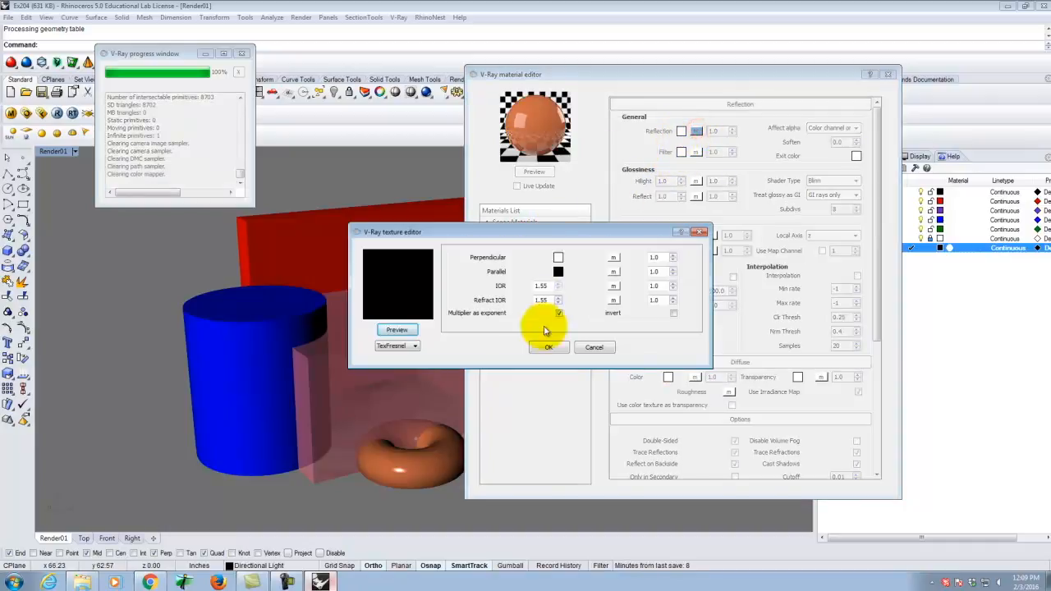
{"action": "left_click", "coordinate": [546, 286]}
{"action": "double_click", "coordinate": [542, 286]}
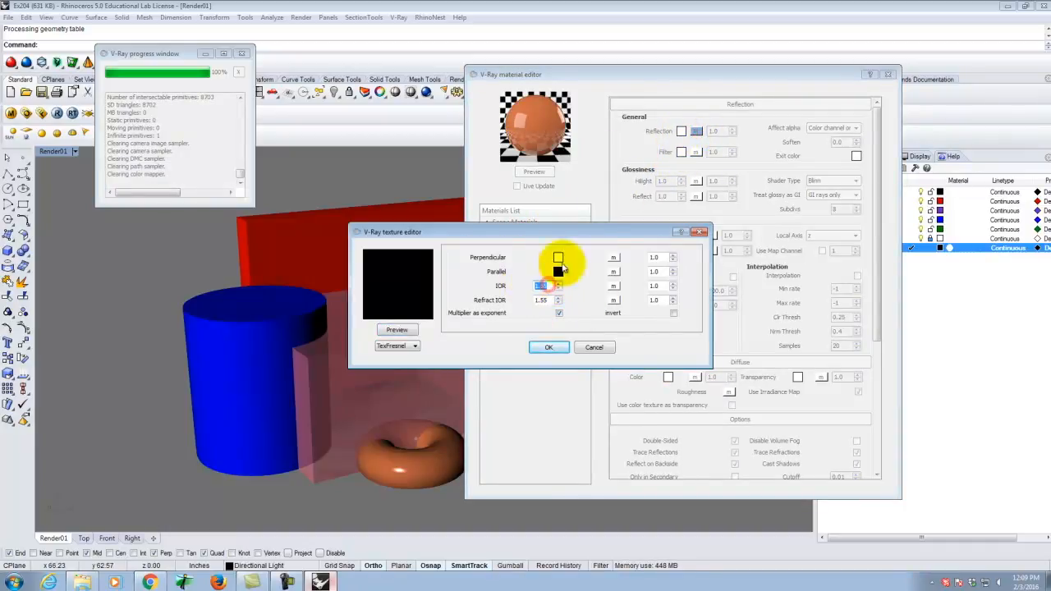
{"action": "type", "text": "6"}
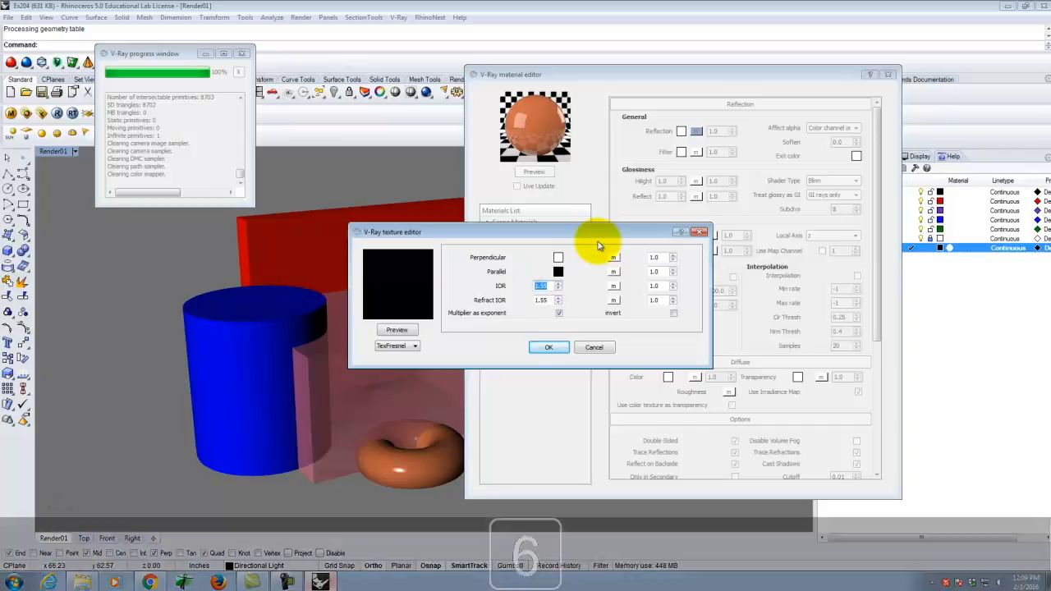
{"action": "left_click", "coordinate": [548, 347]}
{"action": "left_click", "coordinate": [531, 173]}
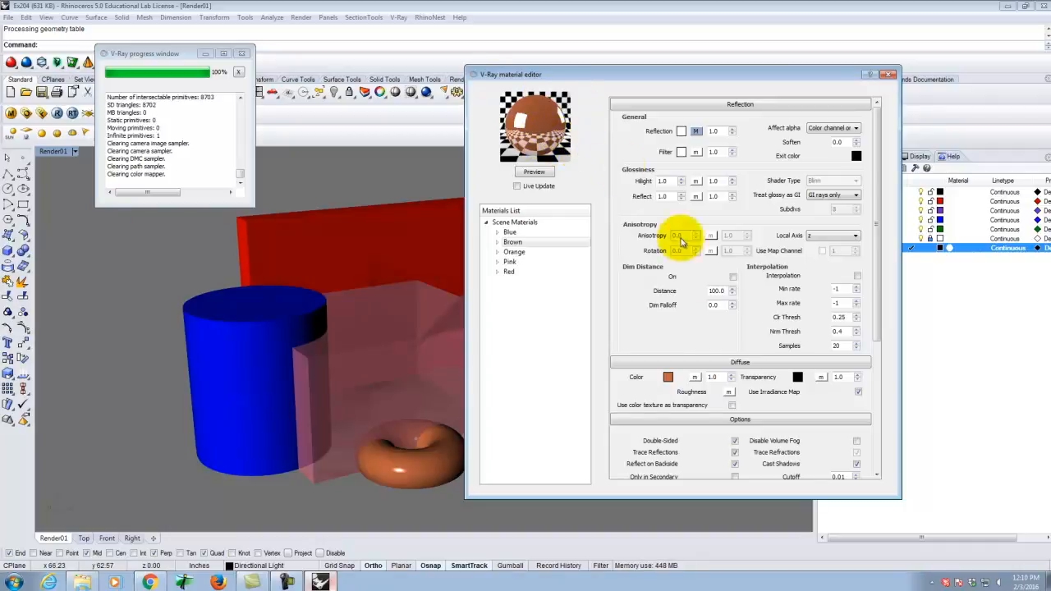
Step: Close the material editor, render the scene, and save the image as a JPEG named Ex204-4 in the Ex204 folder
{"action": "left_click", "coordinate": [890, 76]}
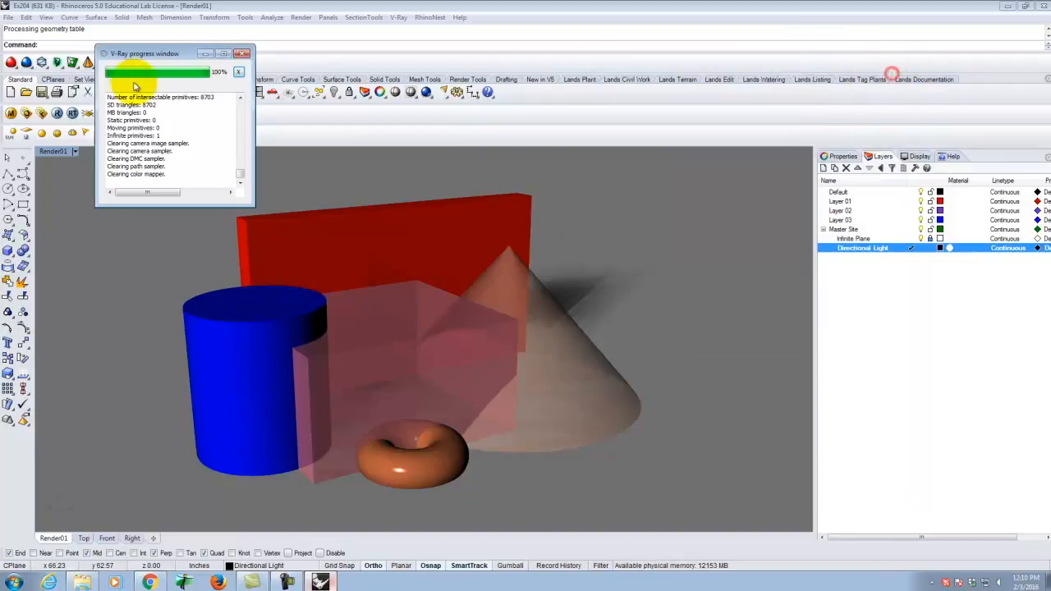
{"action": "left_click", "coordinate": [56, 112]}
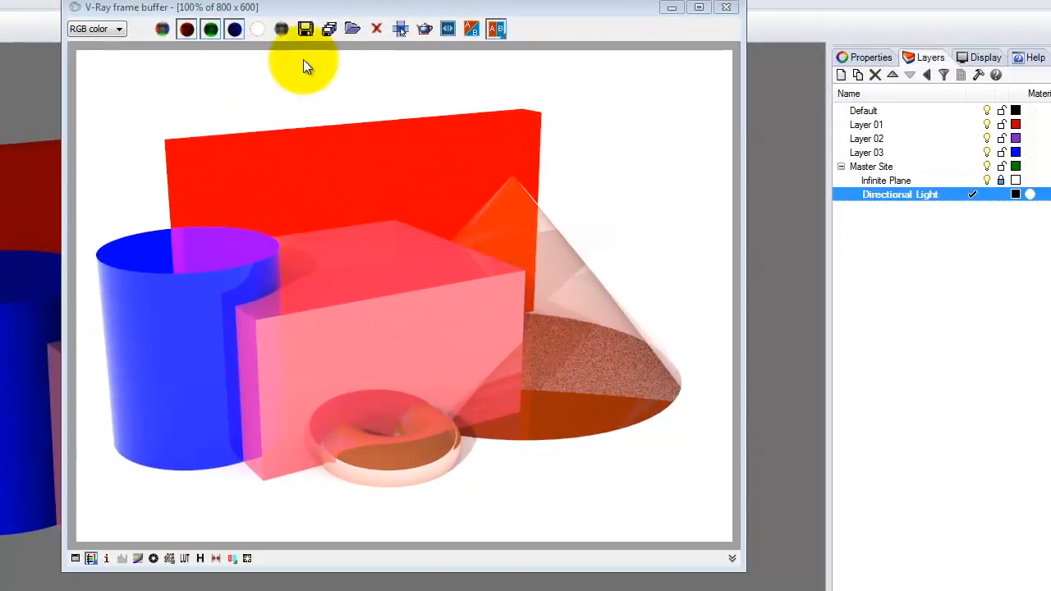
{"action": "left_click", "coordinate": [305, 30]}
{"action": "left_click", "coordinate": [495, 210]}
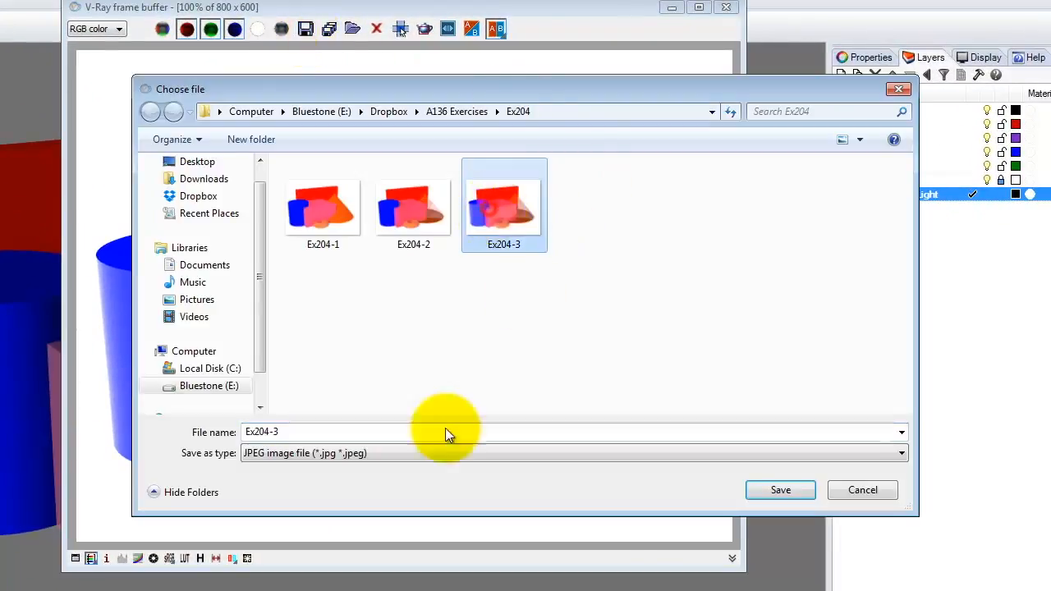
{"action": "left_click", "coordinate": [282, 433]}
{"action": "key", "text": "BackSpace"}
{"action": "type", "text": "4"}
{"action": "left_click", "coordinate": [795, 490]}
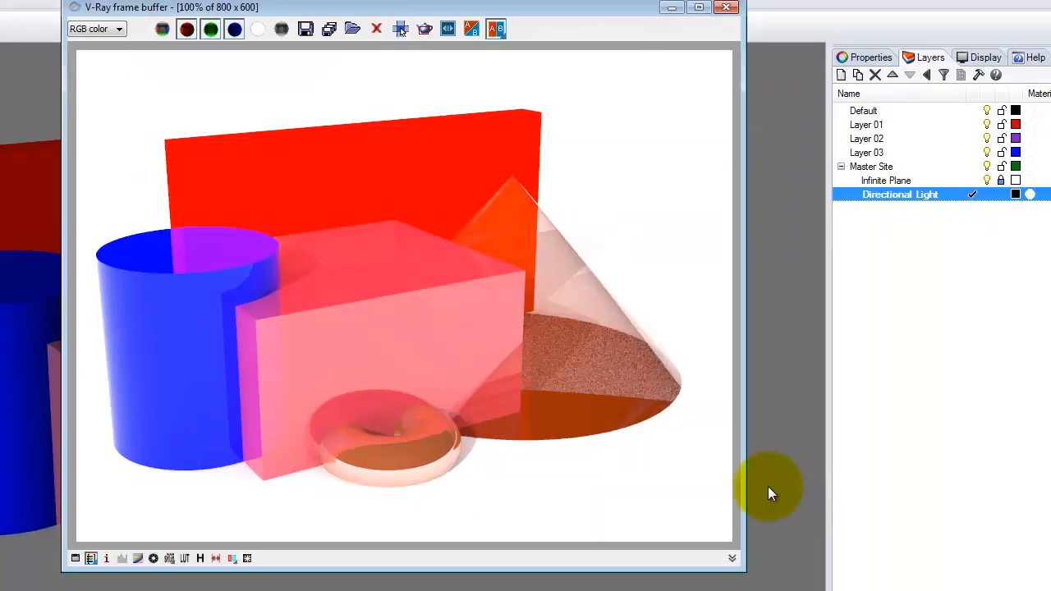
{"action": "left_click", "coordinate": [728, 8]}
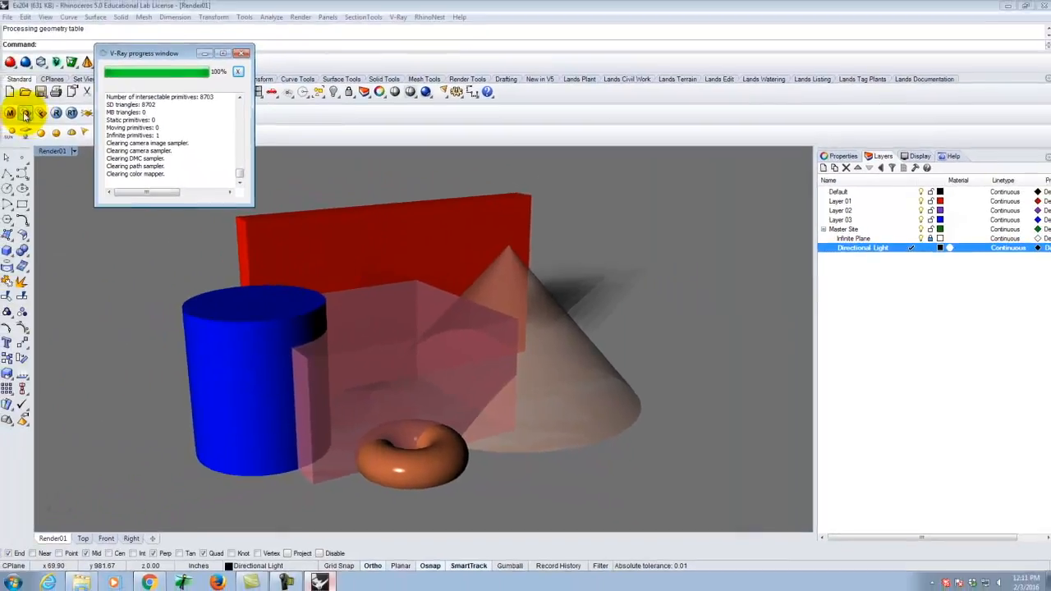
Step: Reopen the V-Ray material editor, set the Pink material's reflection glossiness to 0.5, and refresh its preview
{"action": "left_click", "coordinate": [25, 116]}
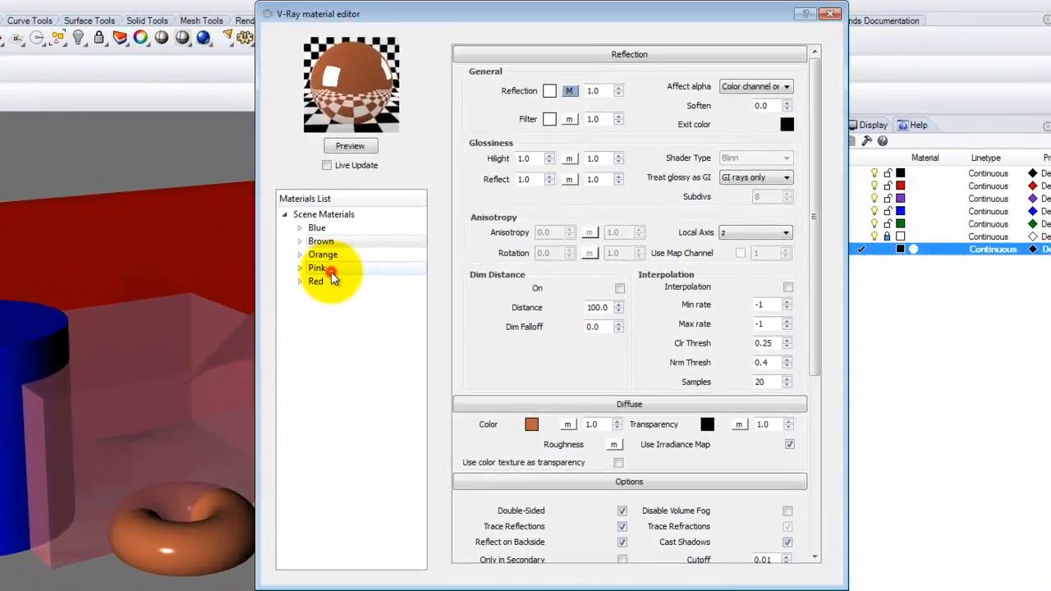
{"action": "left_click", "coordinate": [329, 272]}
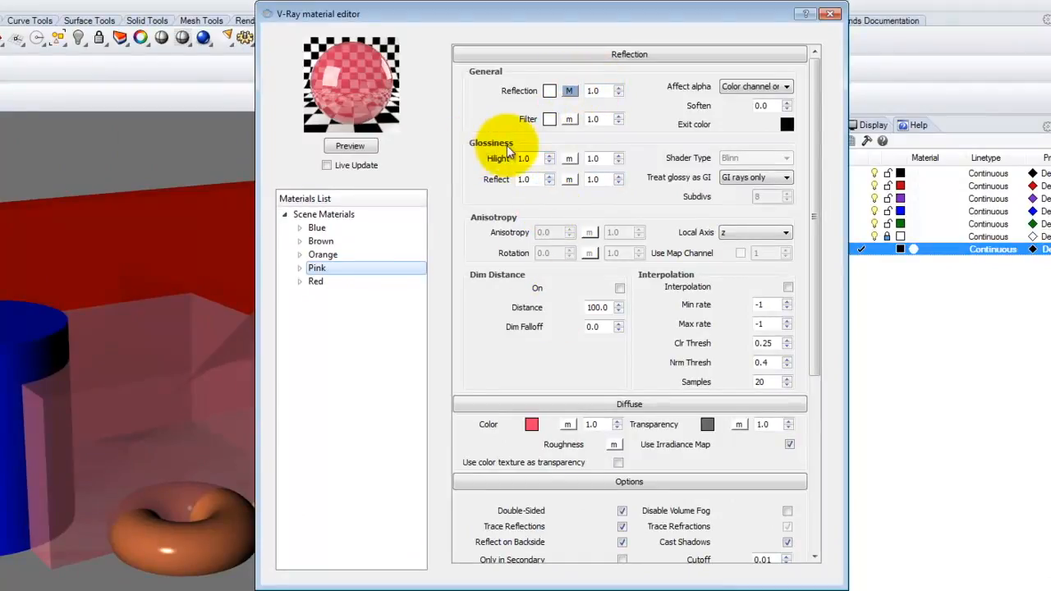
{"action": "double_click", "coordinate": [525, 179]}
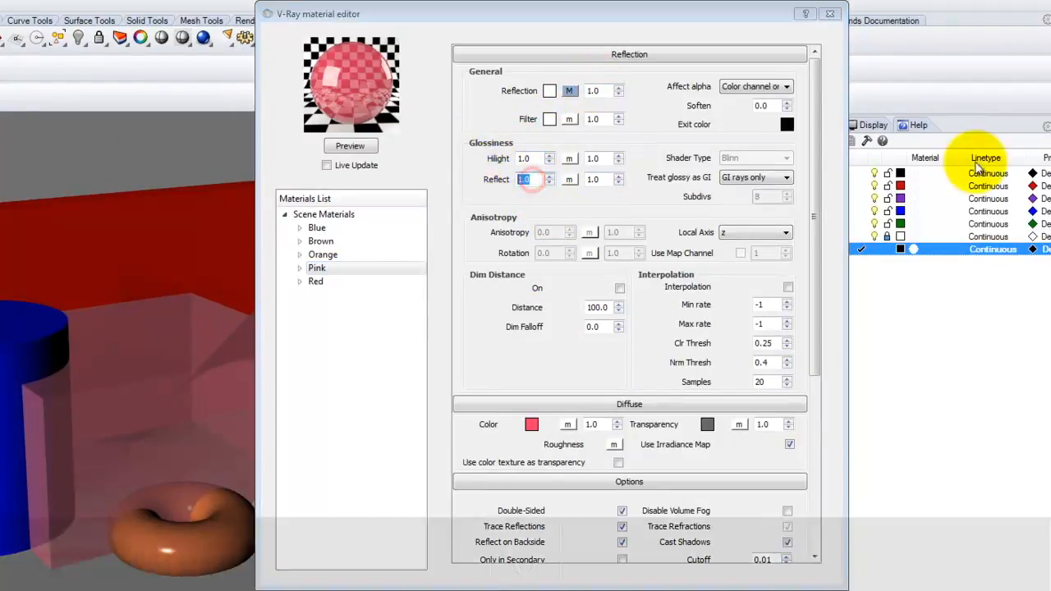
{"action": "key", "text": "5"}
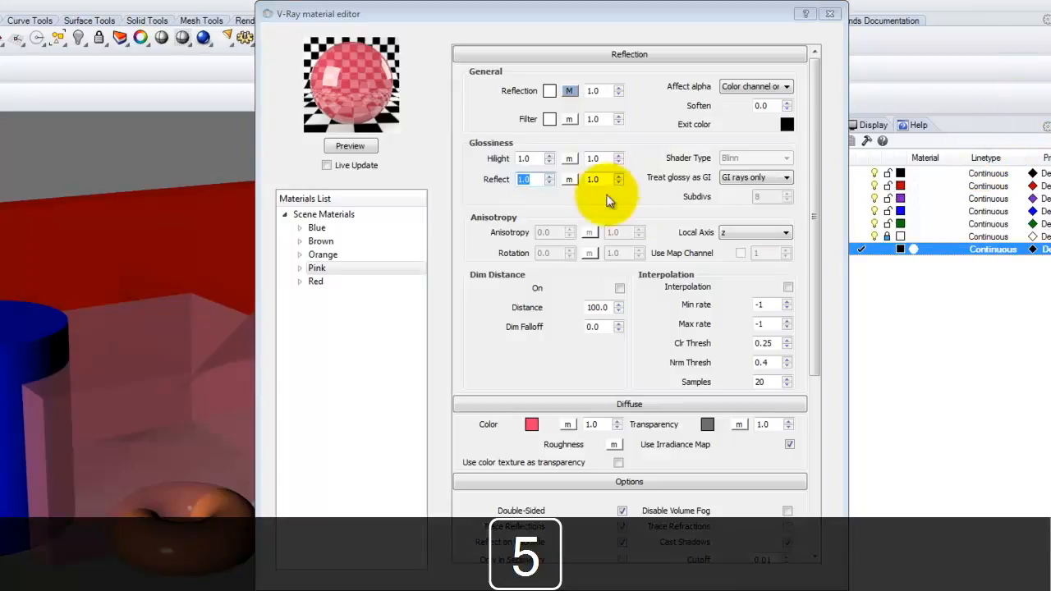
{"action": "left_click", "coordinate": [527, 178]}
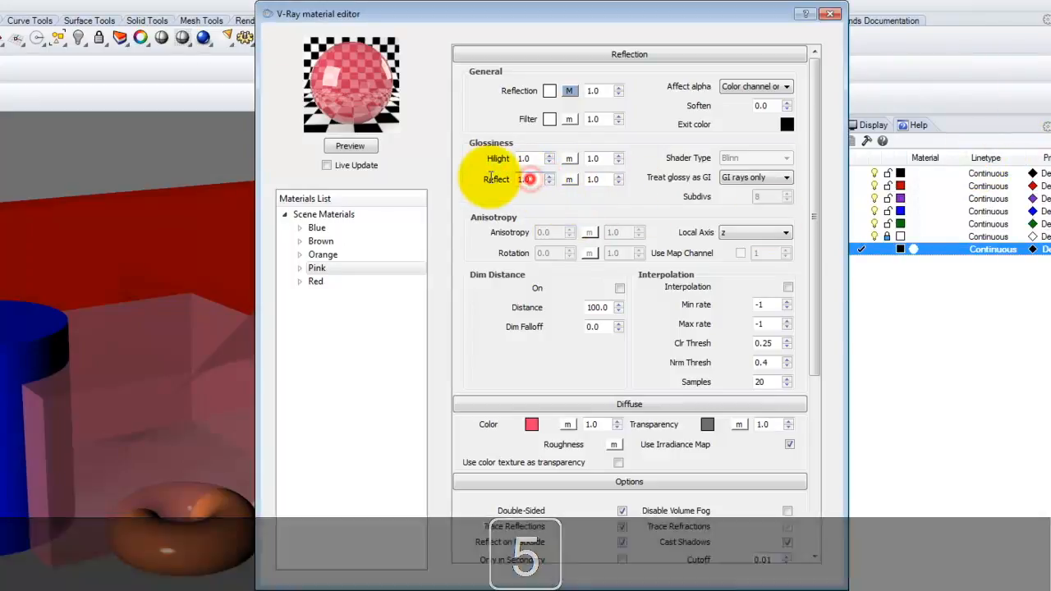
{"action": "type", "text": "0.5"}
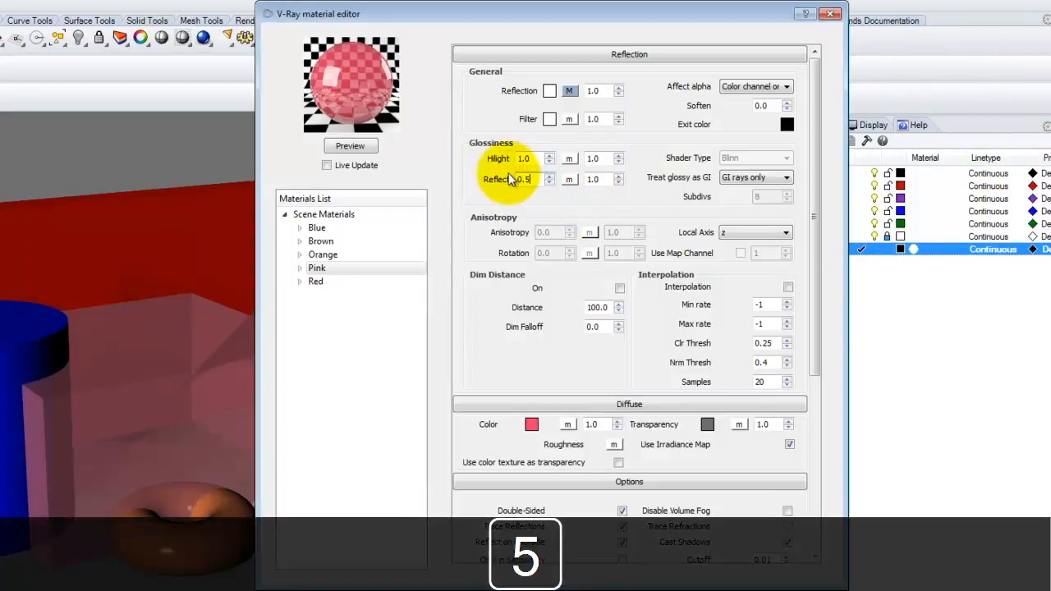
{"action": "left_click", "coordinate": [352, 145]}
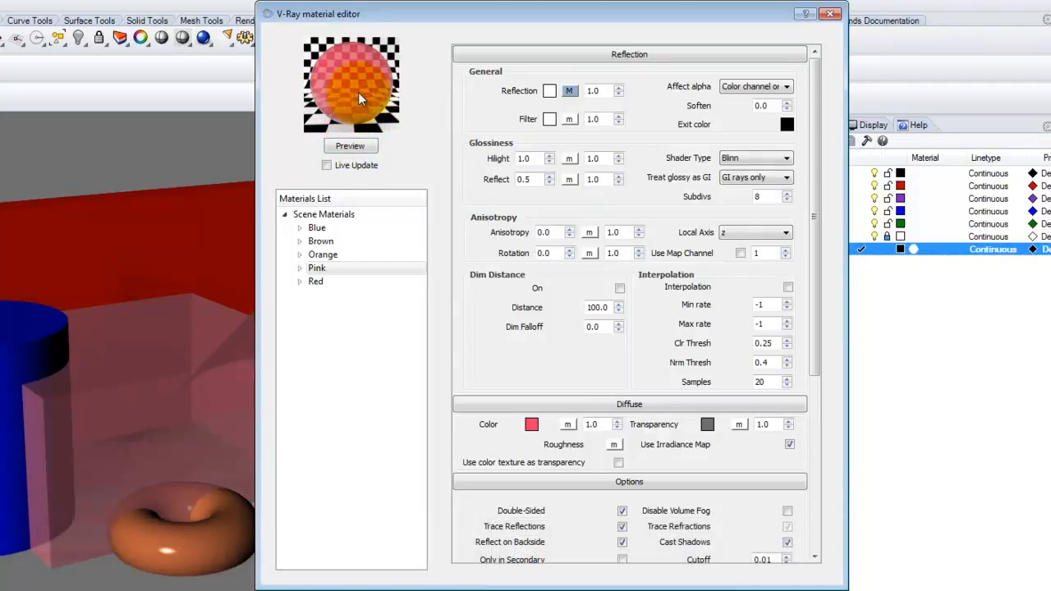
Step: Try a reflection glossiness of 2 on the Pink material and refresh its preview
{"action": "double_click", "coordinate": [531, 179]}
{"action": "type", "text": "2"}
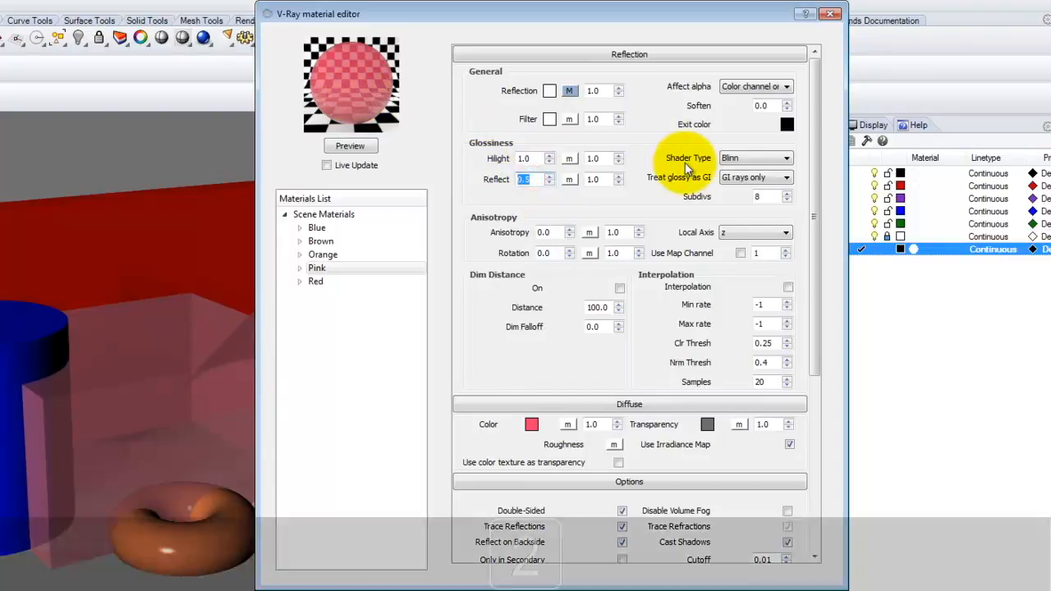
{"action": "left_click", "coordinate": [345, 149]}
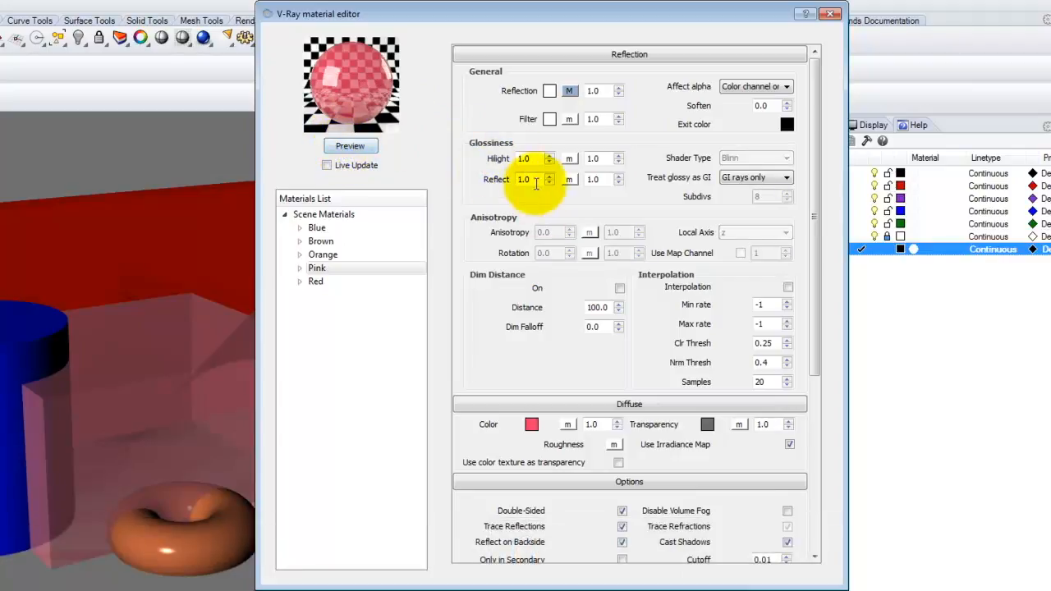
Step: Set the Pink material's reflection glossiness to 0.75 and refresh its preview
{"action": "left_click_drag", "start_coordinate": [531, 180], "coordinate": [479, 164]}
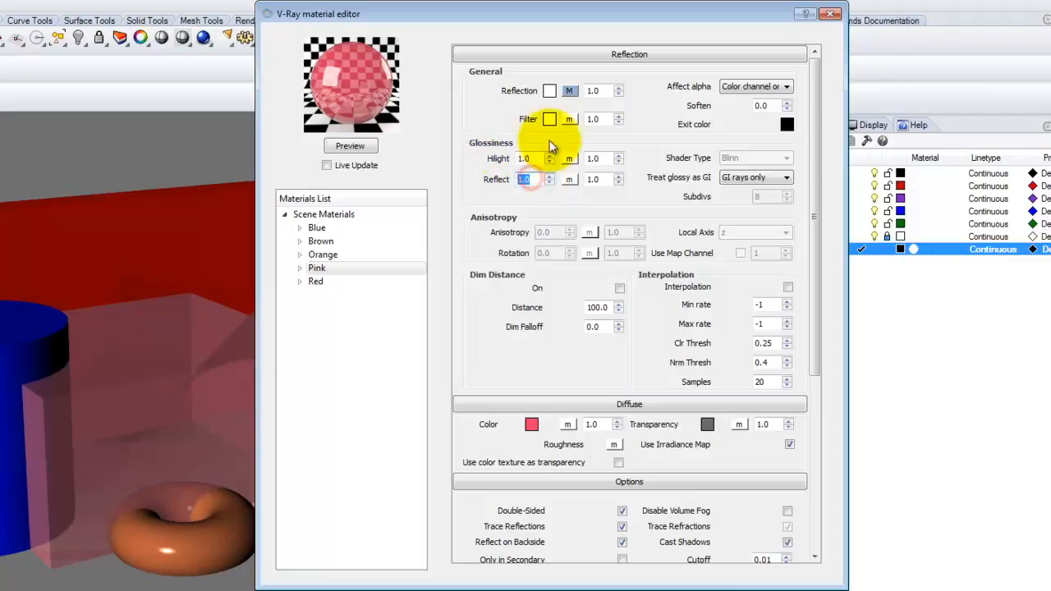
{"action": "type", "text": "0.75"}
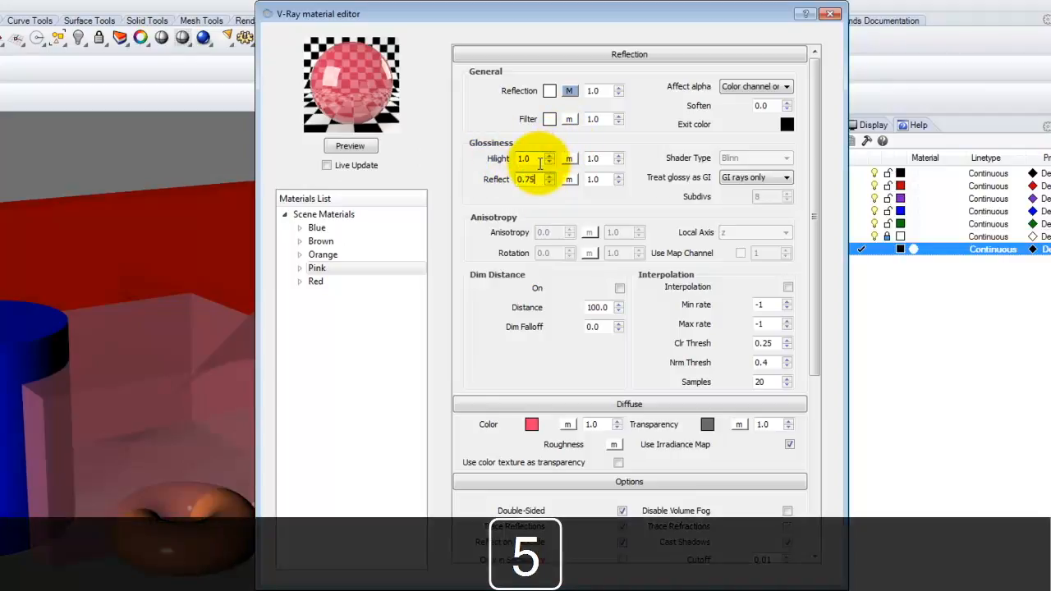
{"action": "left_click", "coordinate": [362, 145]}
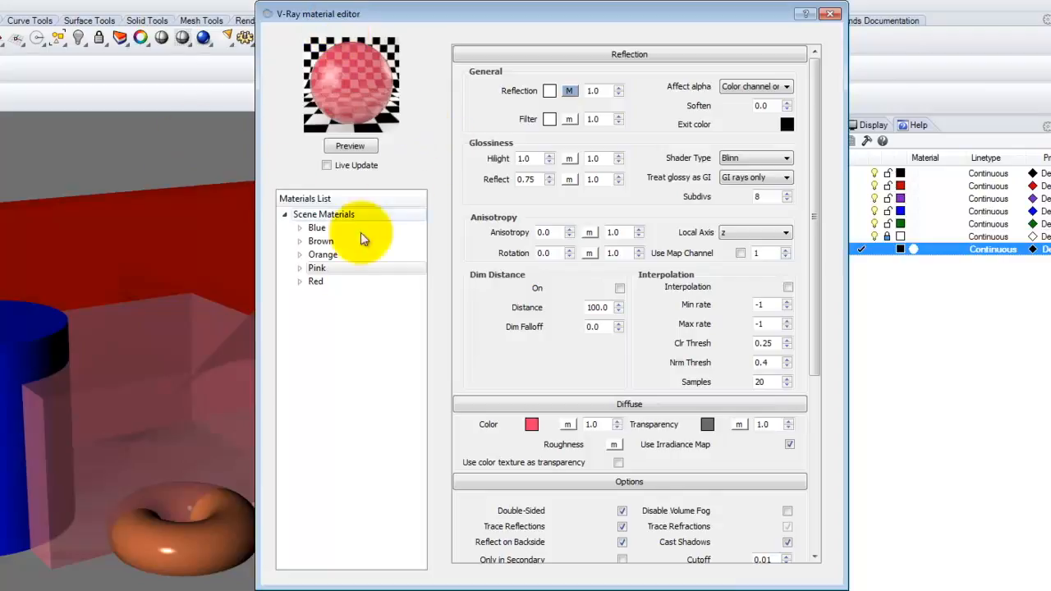
{"action": "left_click", "coordinate": [335, 243]}
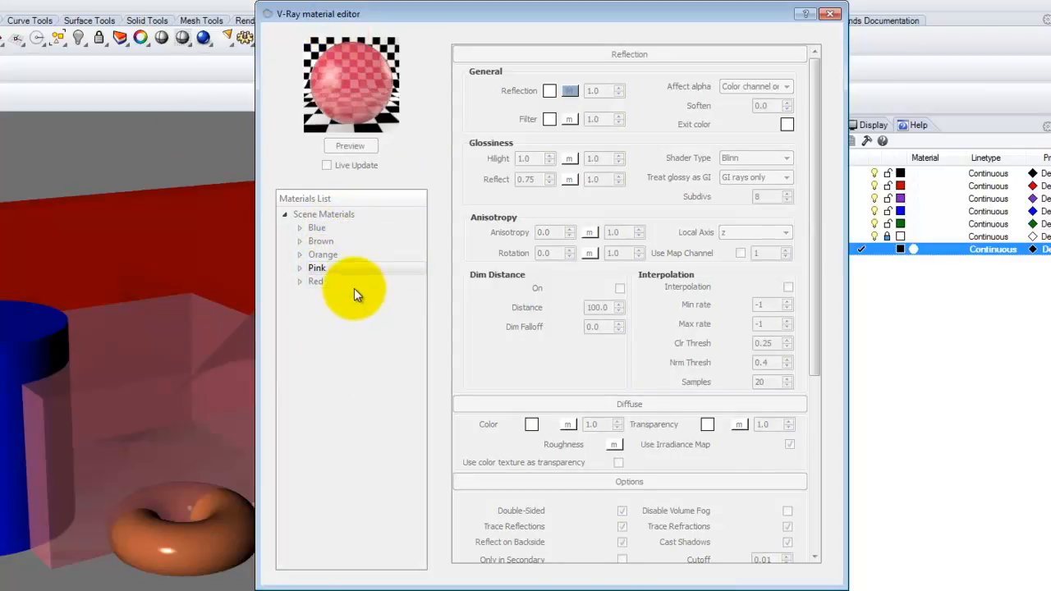
{"action": "left_click", "coordinate": [332, 241]}
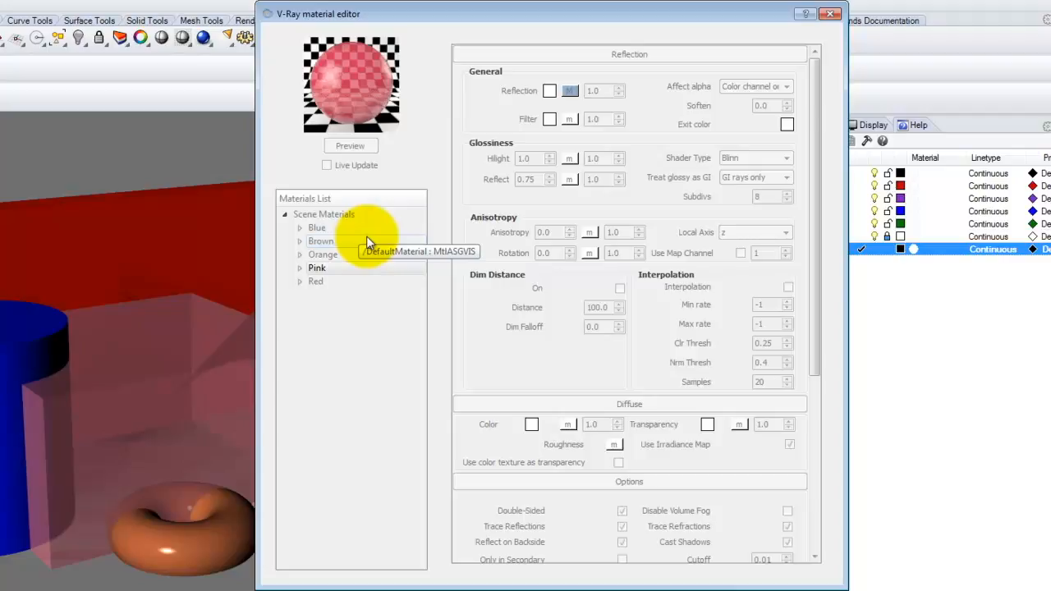
{"action": "left_click", "coordinate": [345, 269]}
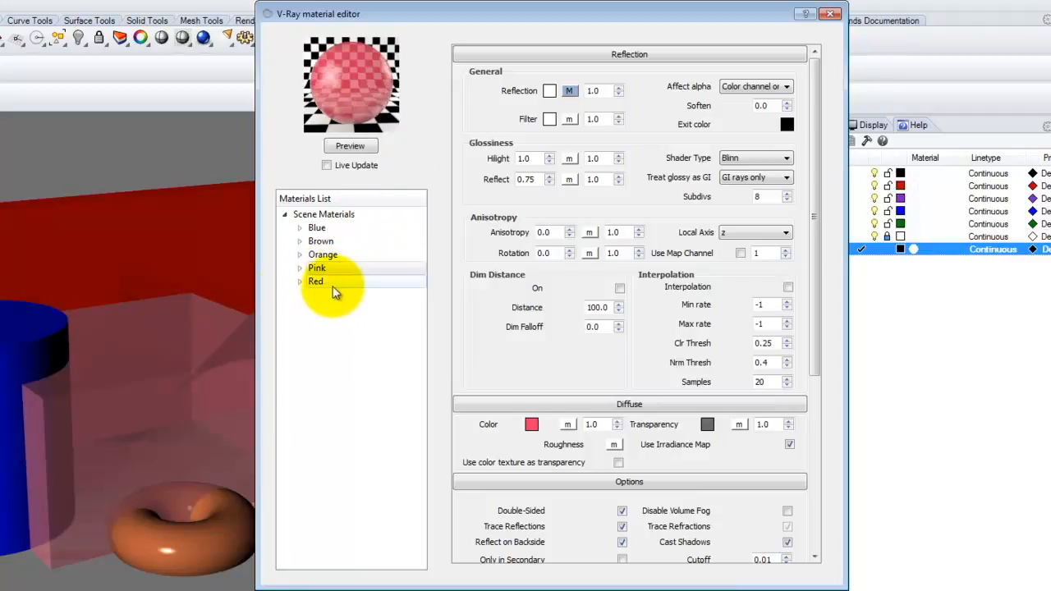
Step: Set the Blue material's reflection glossiness to 0.5, refresh its preview, and close the material editor
{"action": "left_click", "coordinate": [319, 228]}
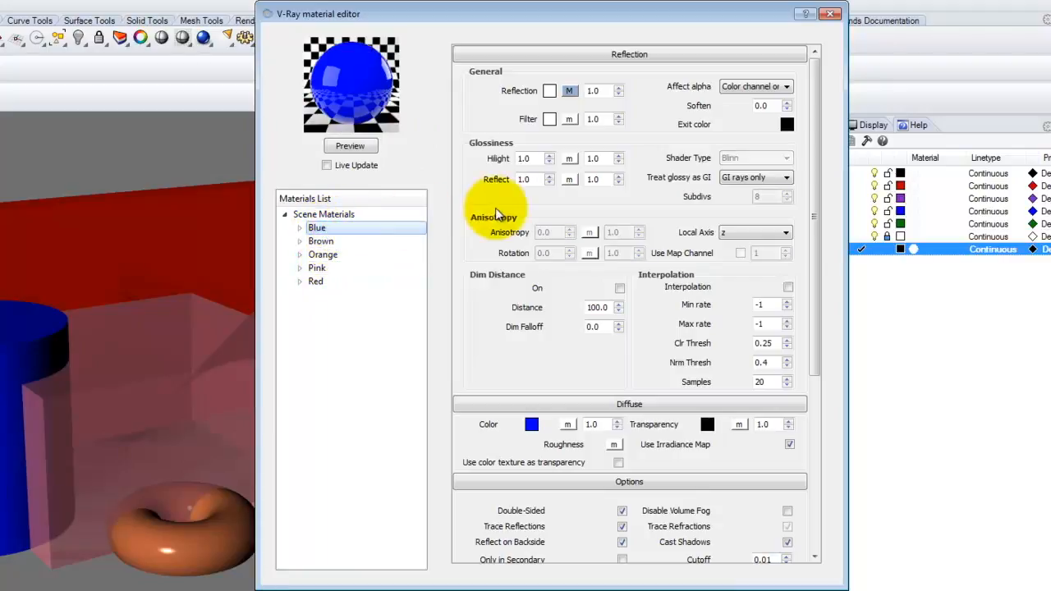
{"action": "left_click", "coordinate": [530, 179]}
{"action": "type", "text": "0.5"}
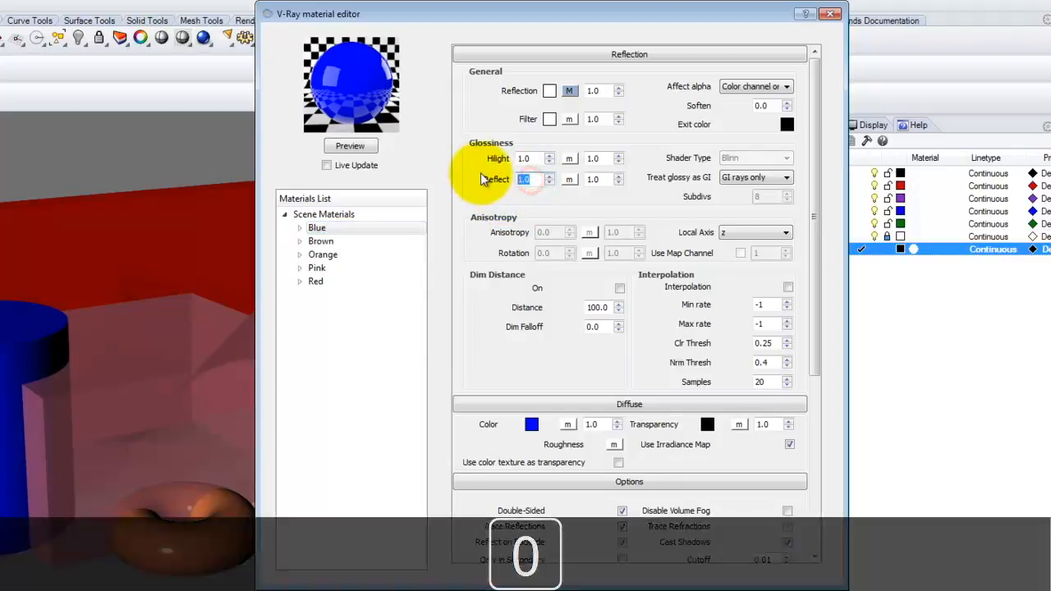
{"action": "left_click", "coordinate": [350, 145]}
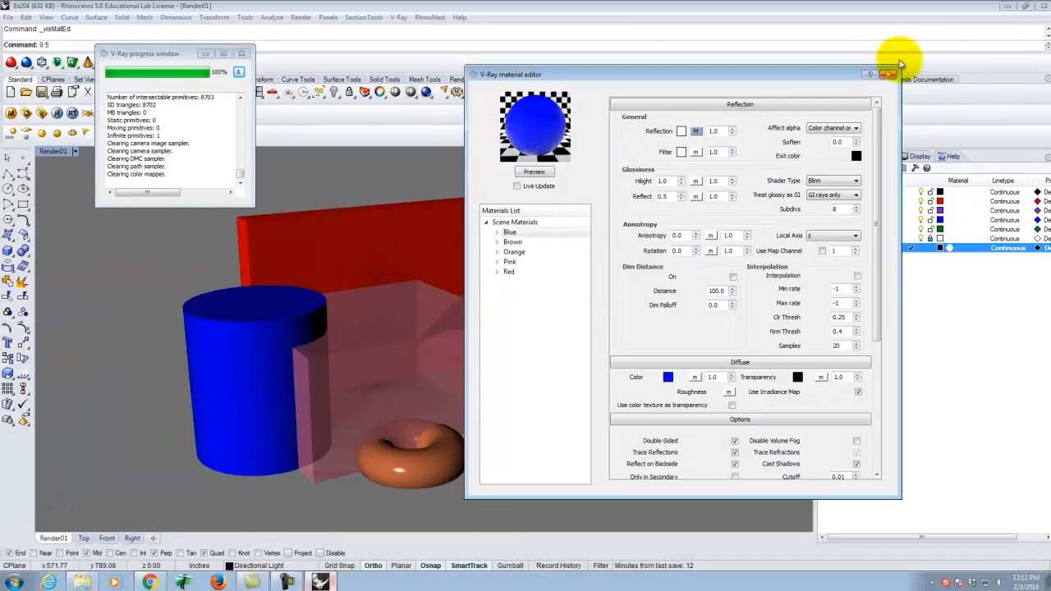
{"action": "left_click", "coordinate": [887, 75]}
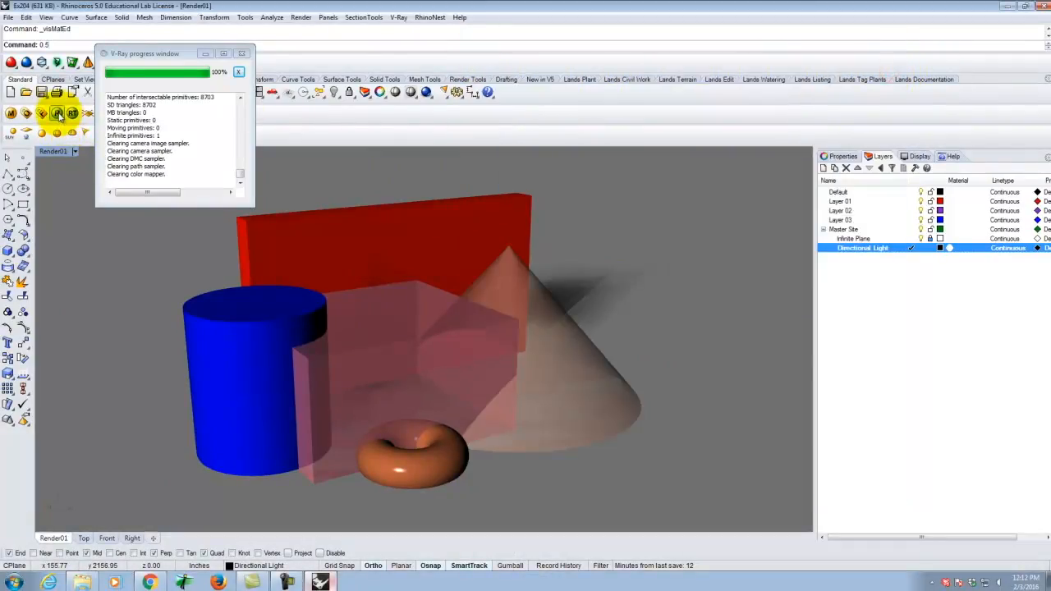
Step: Render the scene, save the image as a JPEG named Ex204-5 in the Ex204 folder, and close the frame buffer
{"action": "left_click", "coordinate": [42, 113]}
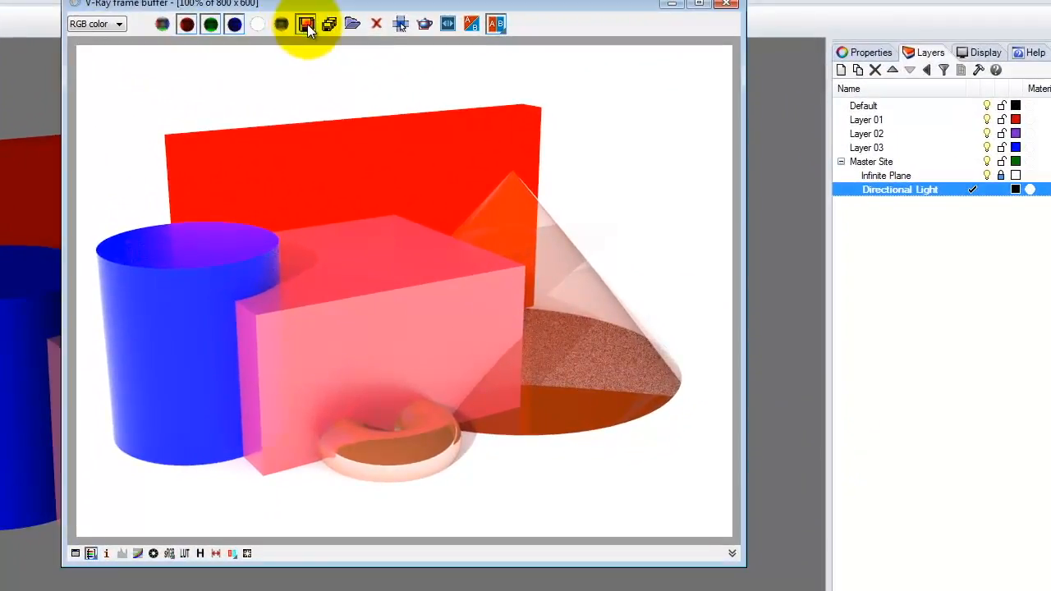
{"action": "left_click", "coordinate": [307, 24]}
{"action": "left_click", "coordinate": [583, 227]}
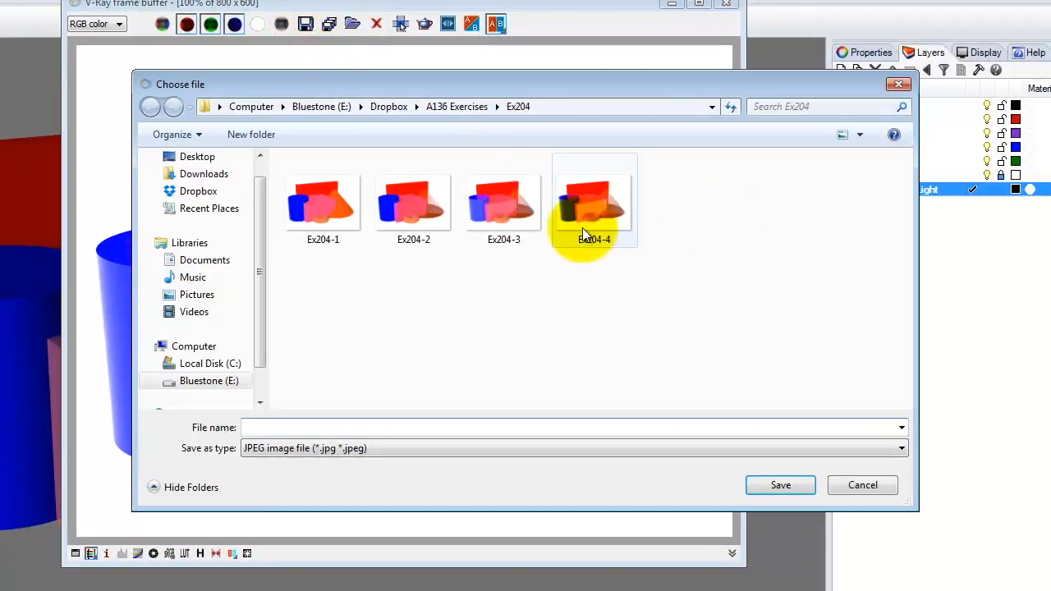
{"action": "left_click", "coordinate": [301, 427]}
{"action": "key", "text": "BackSpace"}
{"action": "type", "text": "5"}
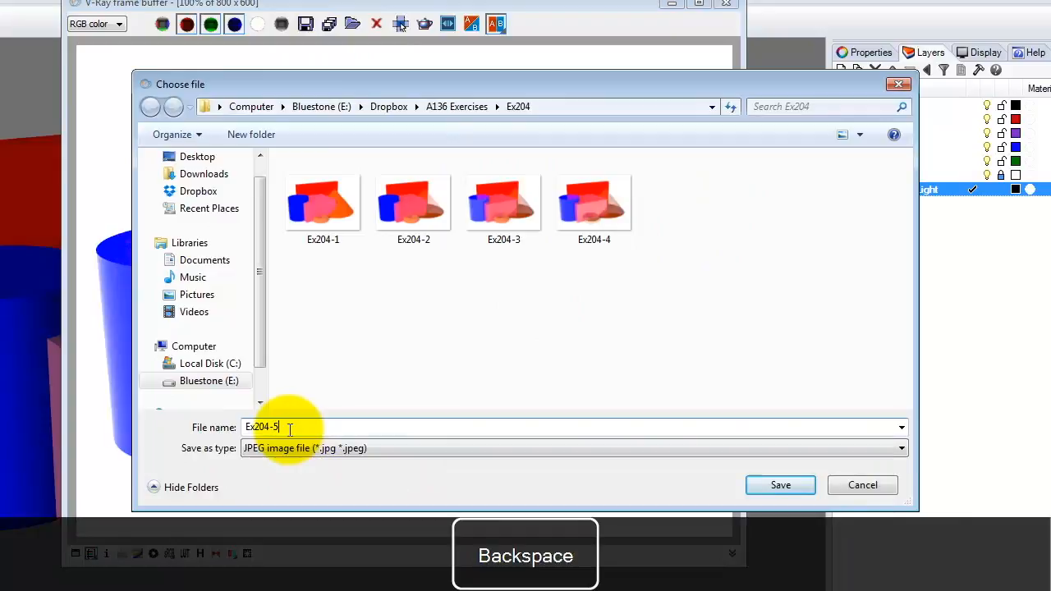
{"action": "left_click", "coordinate": [795, 487]}
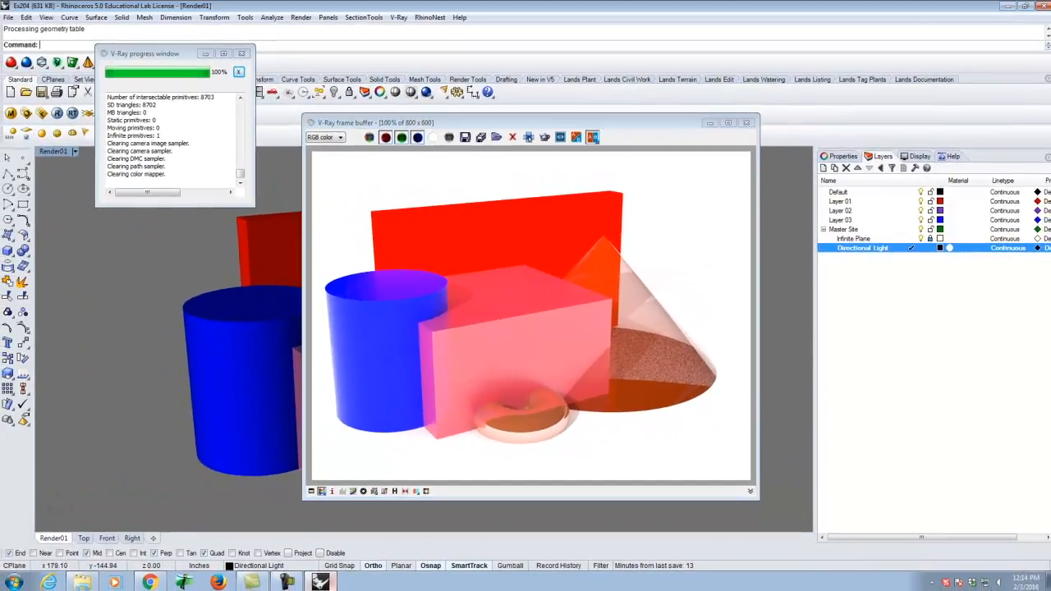
{"action": "left_click", "coordinate": [745, 123]}
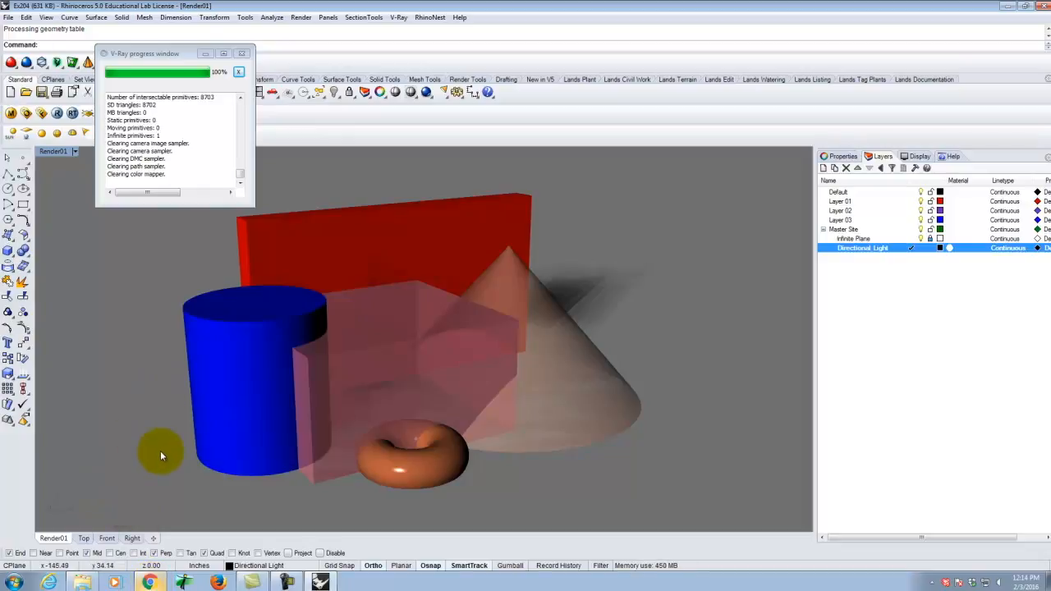
{"action": "left_click", "coordinate": [220, 372]}
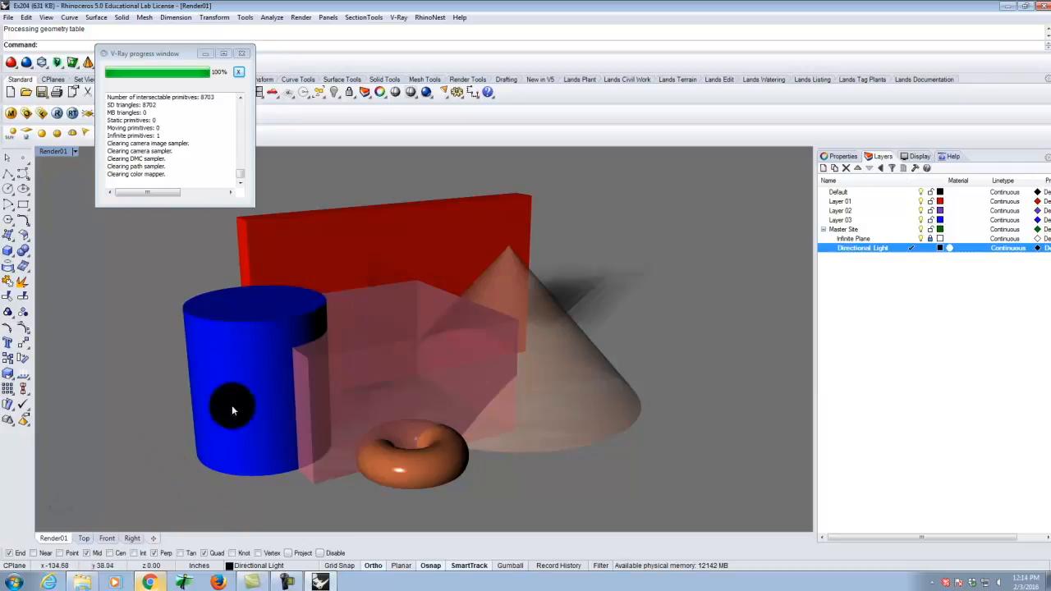
Step: Switch to the Chrome browser and find the V-Ray Materials archive on the site's Downloadable Resource Packages page
{"action": "left_click", "coordinate": [149, 583]}
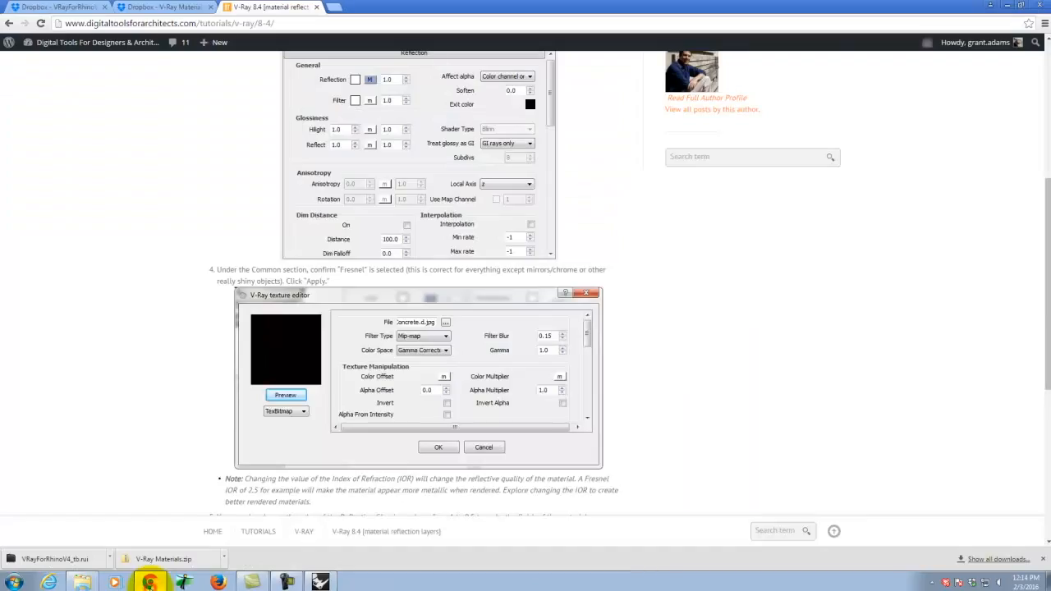
{"action": "scroll", "coordinate": [263, 246], "scroll_direction": "up", "scroll_amount": 5}
{"action": "mouse_move", "coordinate": [727, 172]}
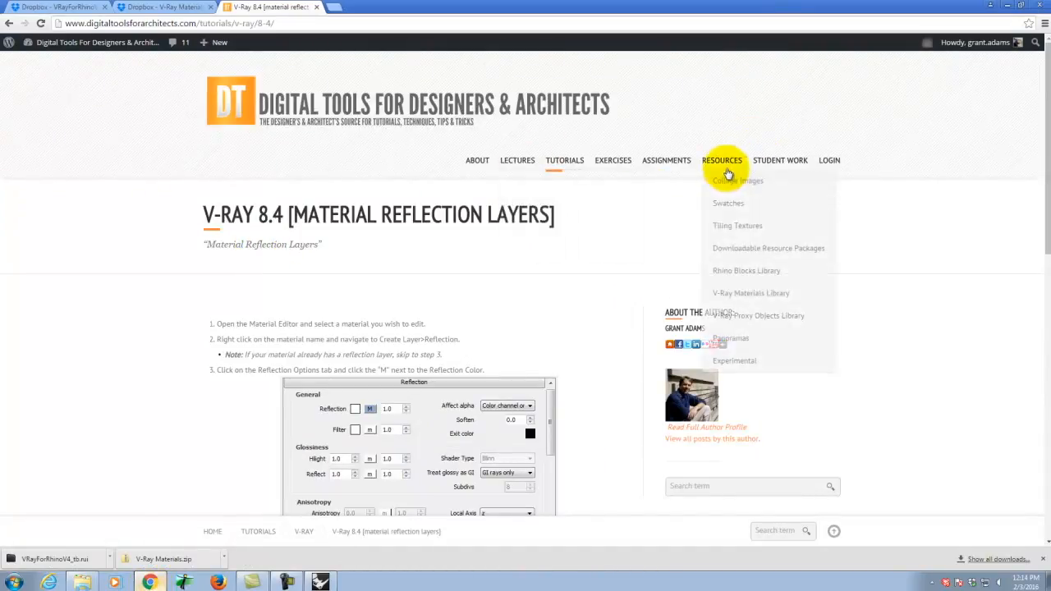
{"action": "left_click", "coordinate": [750, 250]}
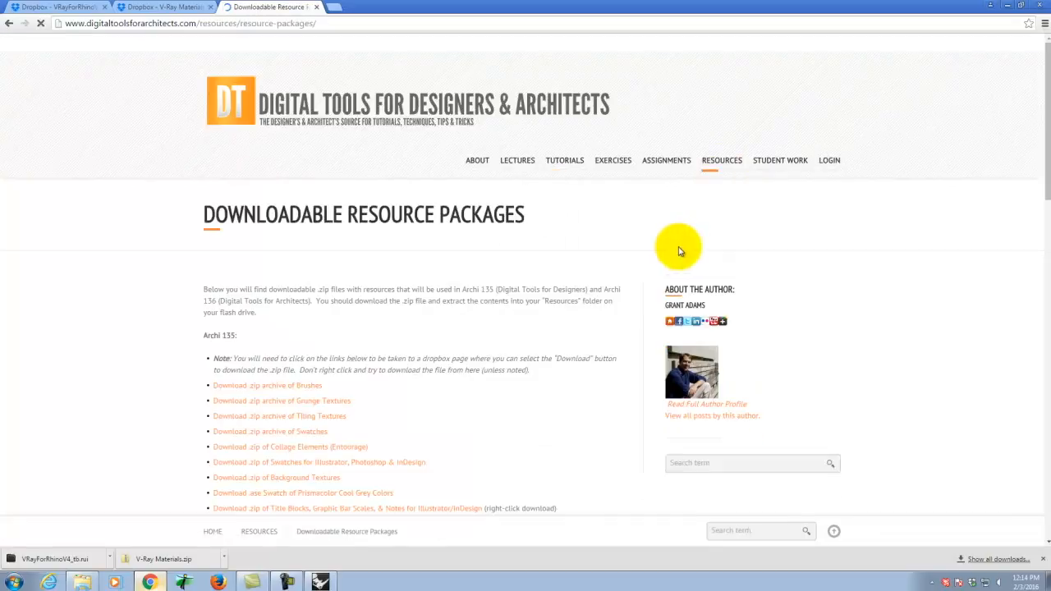
{"action": "scroll", "coordinate": [354, 251], "scroll_direction": "down", "scroll_amount": 5}
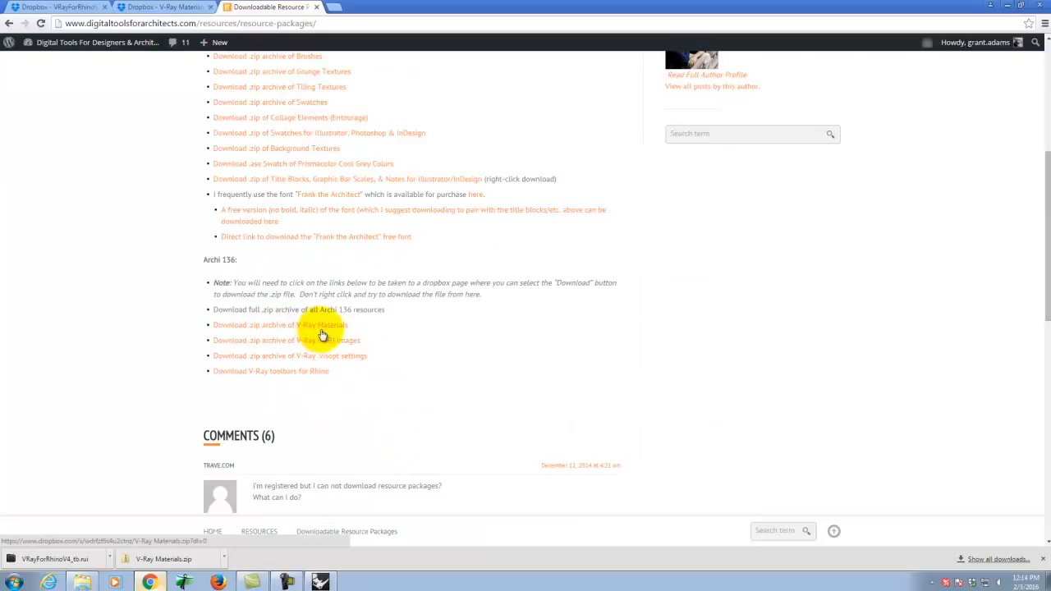
Step: Show the downloaded V-Ray Materials.zip in its folder and open the extraction wizard for it
{"action": "left_click", "coordinate": [224, 561]}
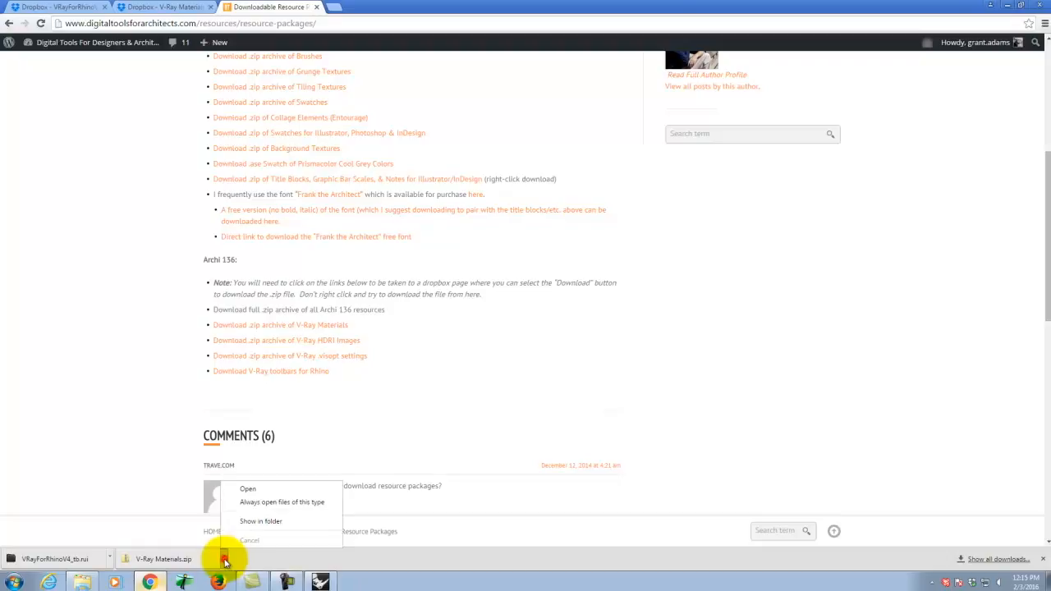
{"action": "left_click", "coordinate": [256, 521]}
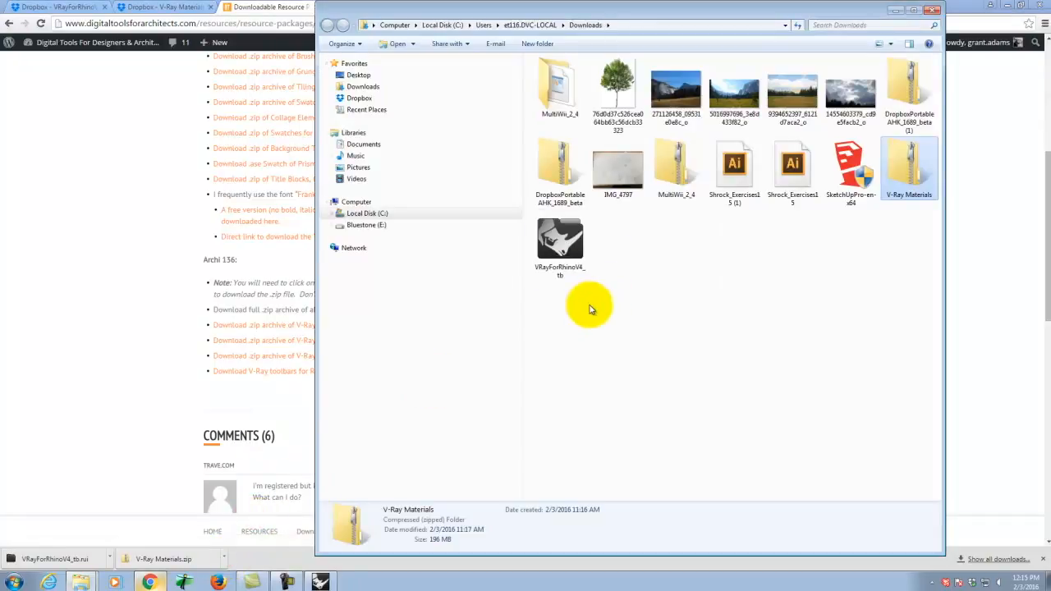
{"action": "right_click", "coordinate": [906, 157]}
{"action": "left_click", "coordinate": [965, 171]}
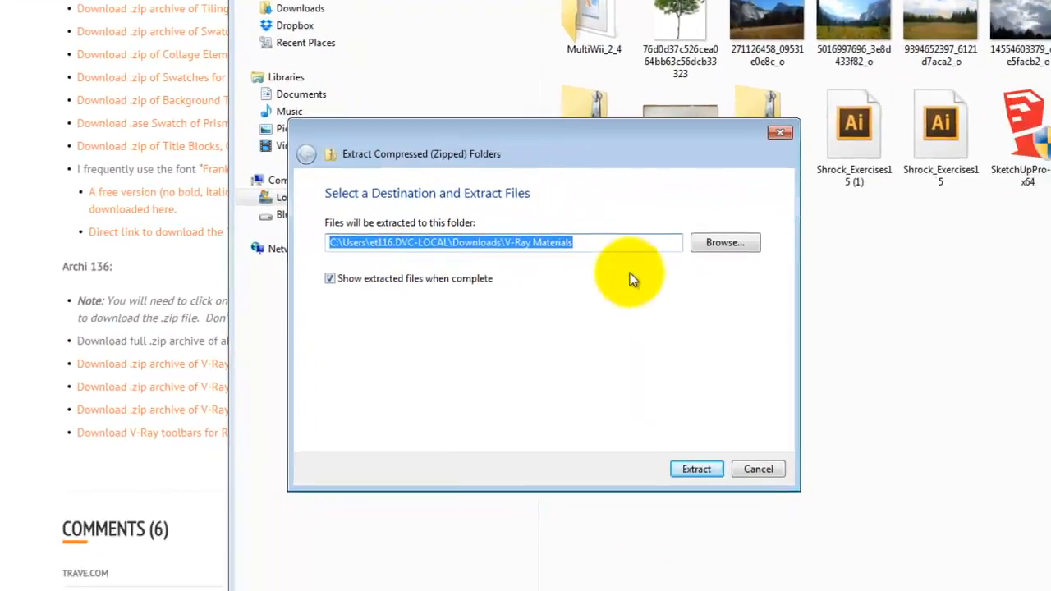
Step: Set the extraction destination to the Resources\V-Ray folder on the Bluestone (E:) drive
{"action": "left_click", "coordinate": [700, 234]}
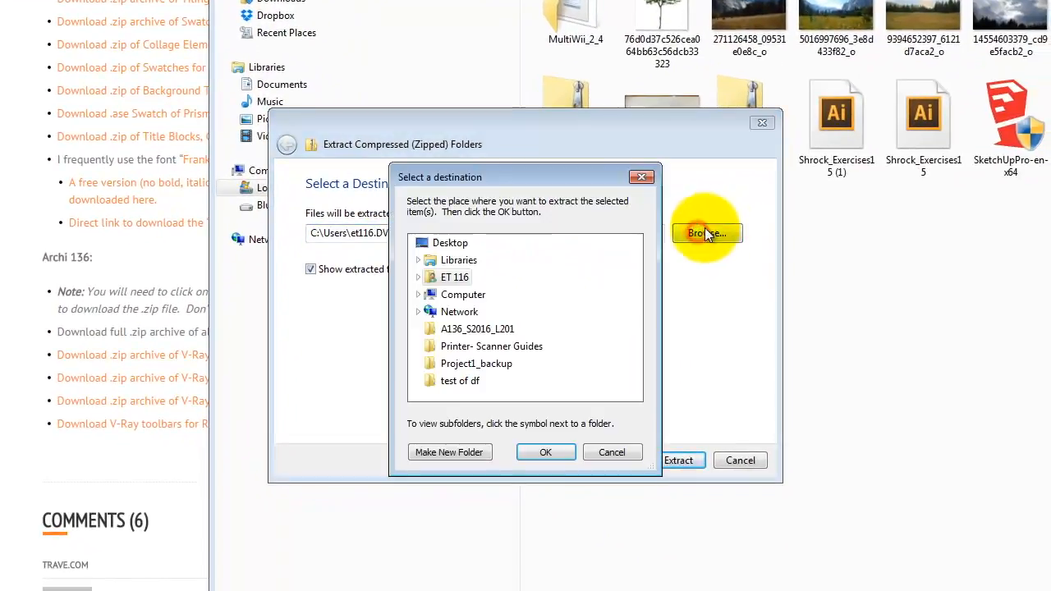
{"action": "left_click", "coordinate": [419, 295]}
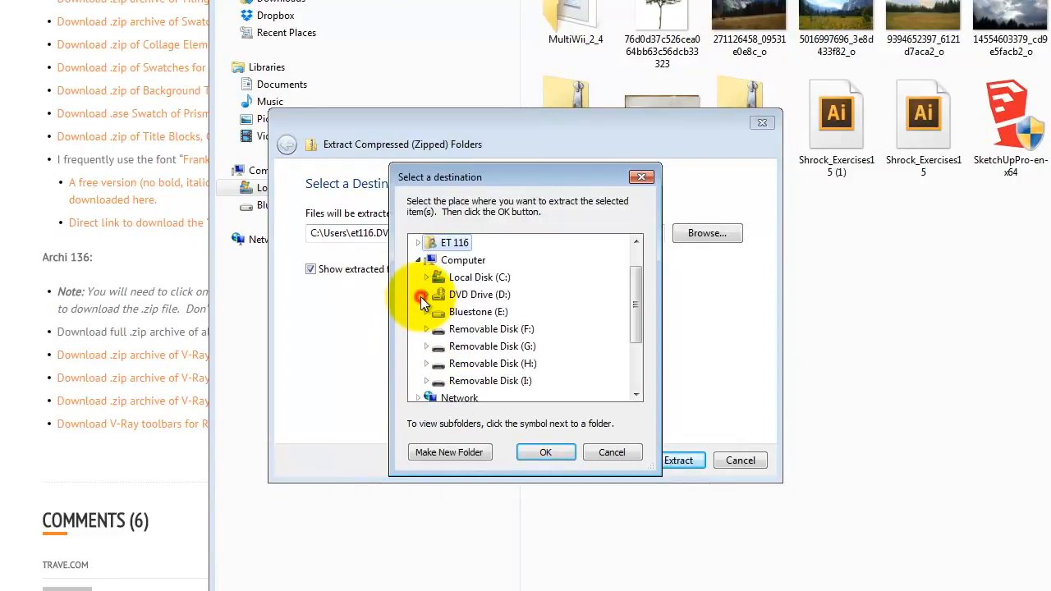
{"action": "left_click", "coordinate": [480, 312]}
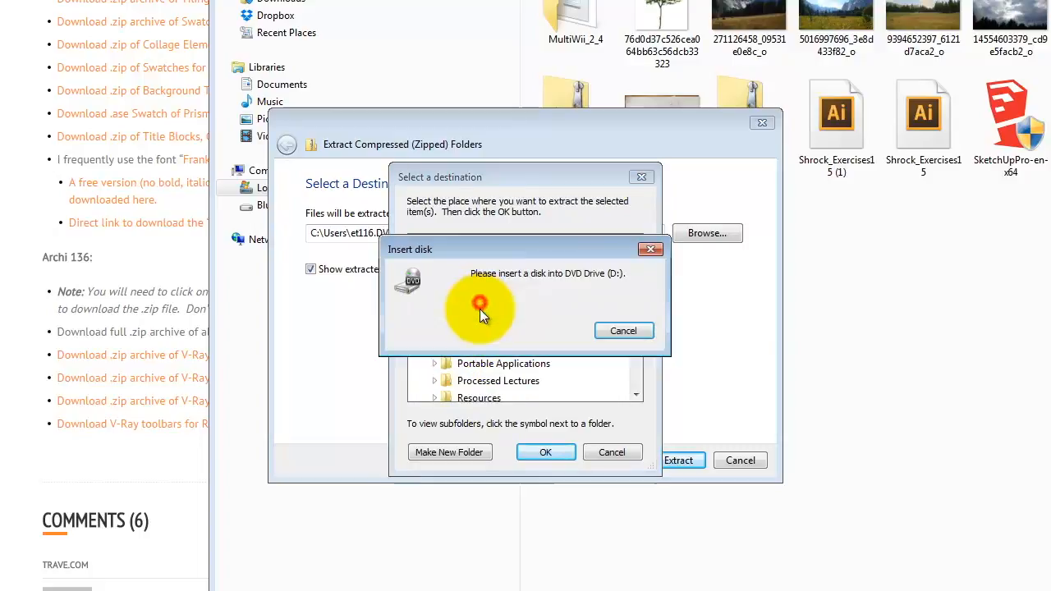
{"action": "left_click", "coordinate": [623, 332]}
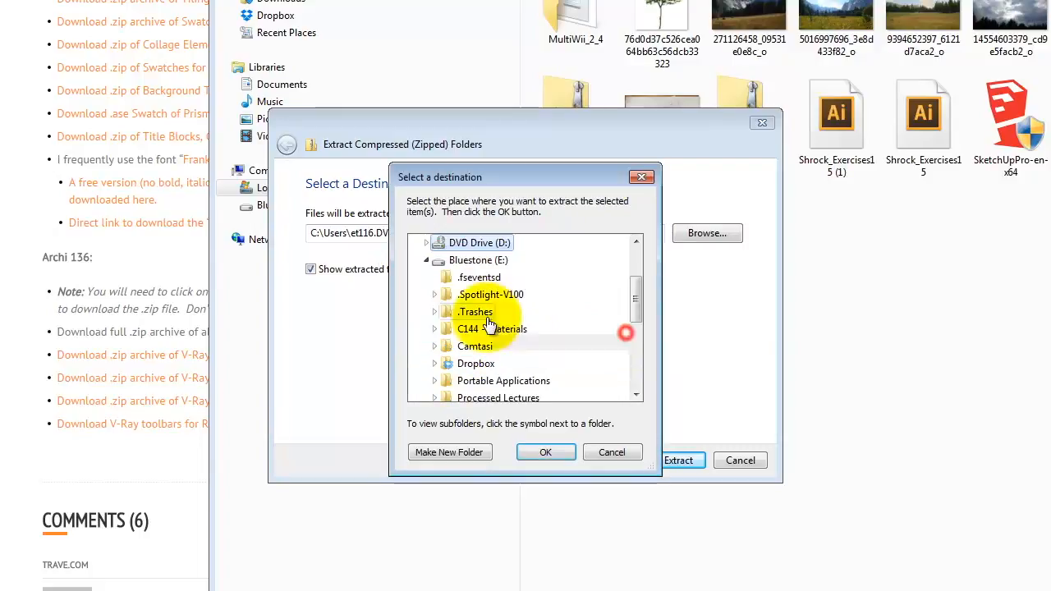
{"action": "left_click", "coordinate": [460, 260]}
{"action": "scroll", "coordinate": [542, 349], "scroll_direction": "down", "scroll_amount": 2}
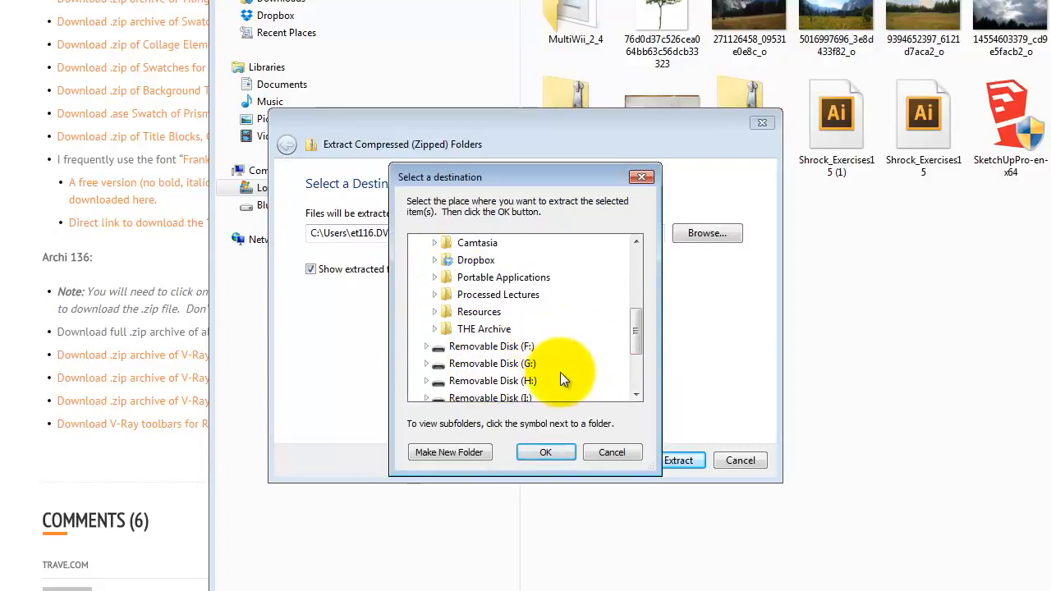
{"action": "left_click", "coordinate": [485, 311]}
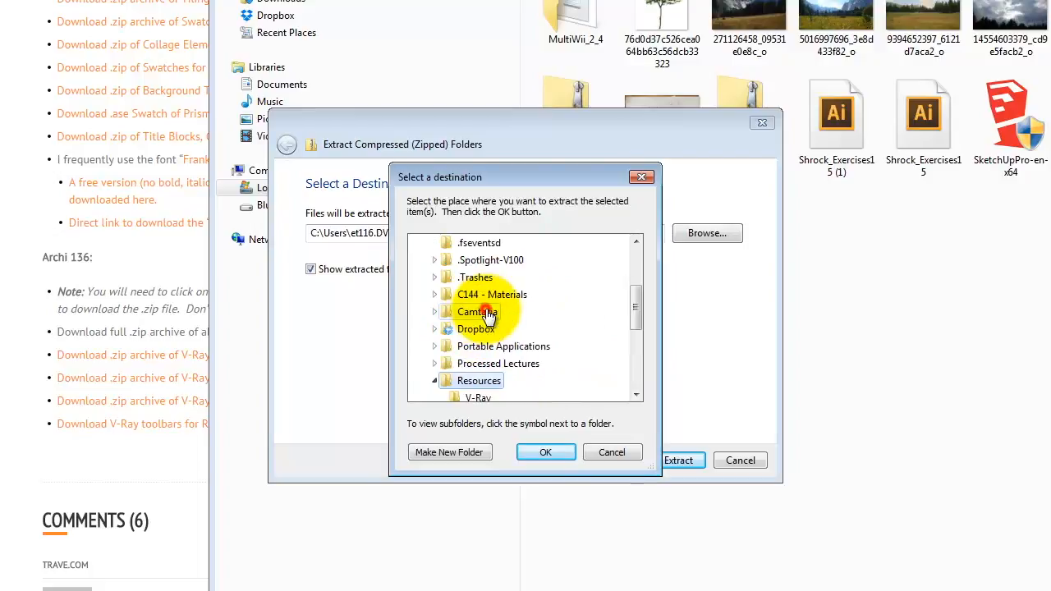
{"action": "left_click", "coordinate": [470, 397]}
{"action": "left_click", "coordinate": [546, 452]}
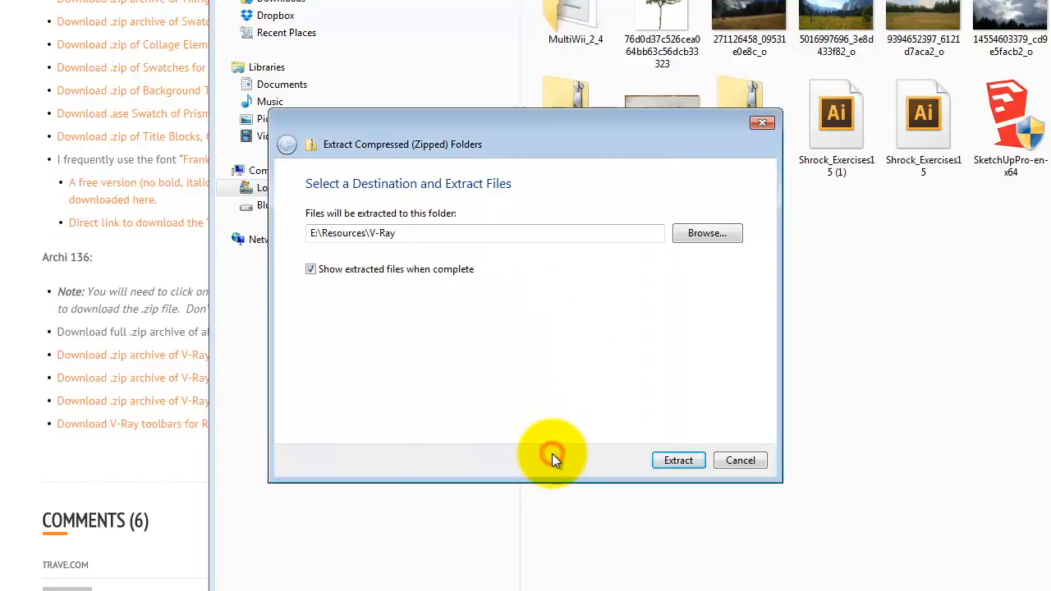
Step: Extract the V-Ray Materials archive, agreeing to copy all current items without encryption
{"action": "left_click", "coordinate": [680, 461]}
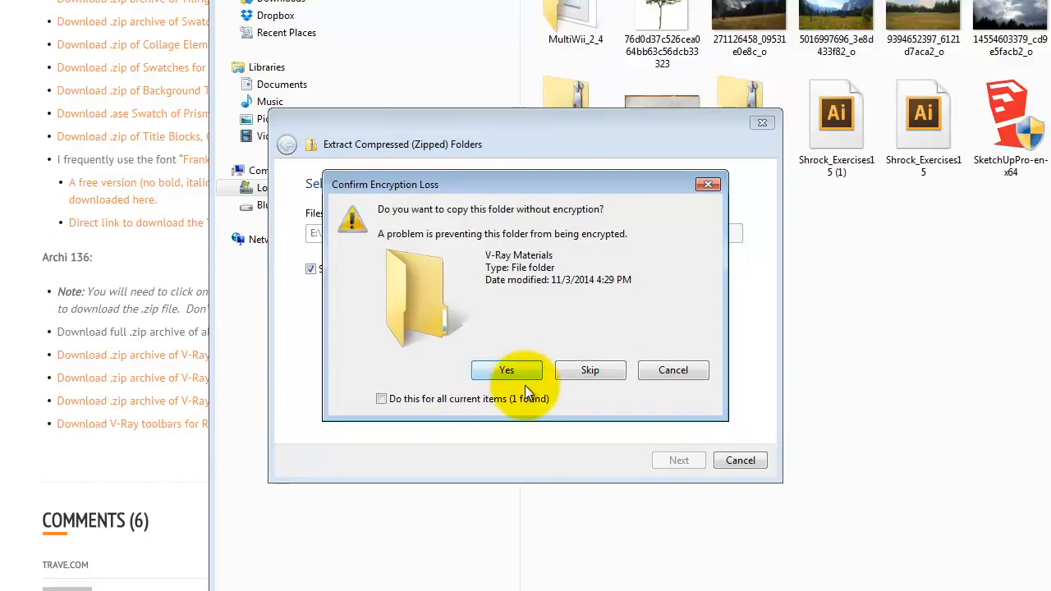
{"action": "left_click", "coordinate": [382, 399]}
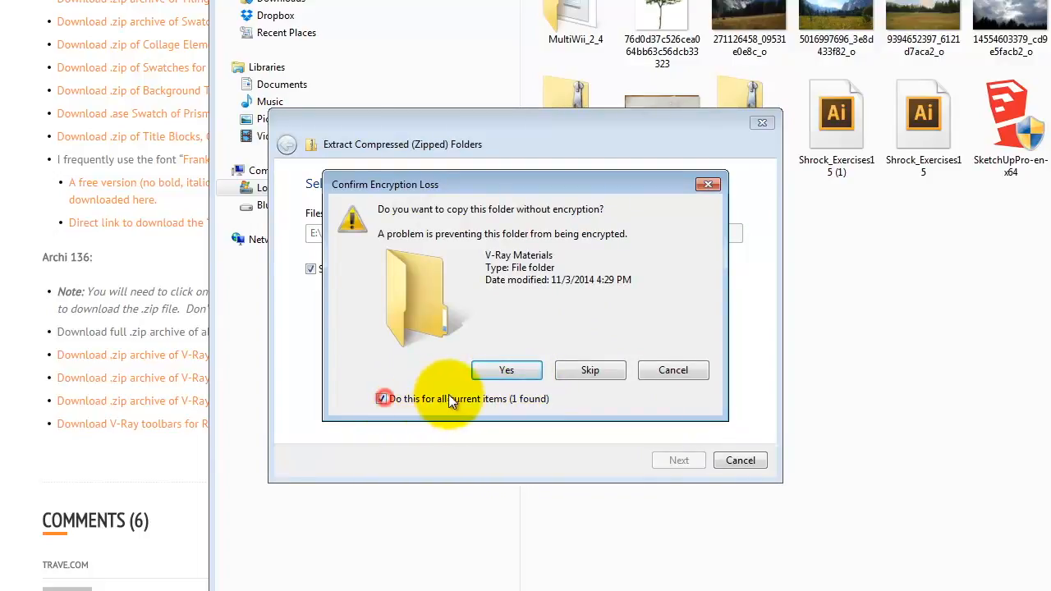
{"action": "left_click", "coordinate": [521, 373]}
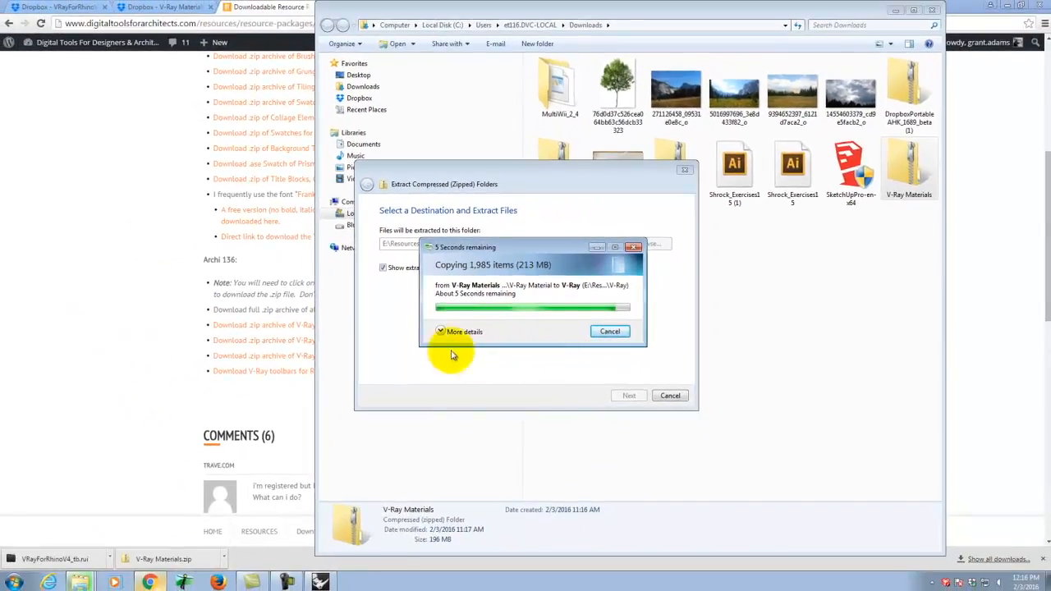
Step: Switch back to Rhino, close the V-Ray progress window, and open the V-Ray material editor
{"action": "left_click", "coordinate": [320, 581]}
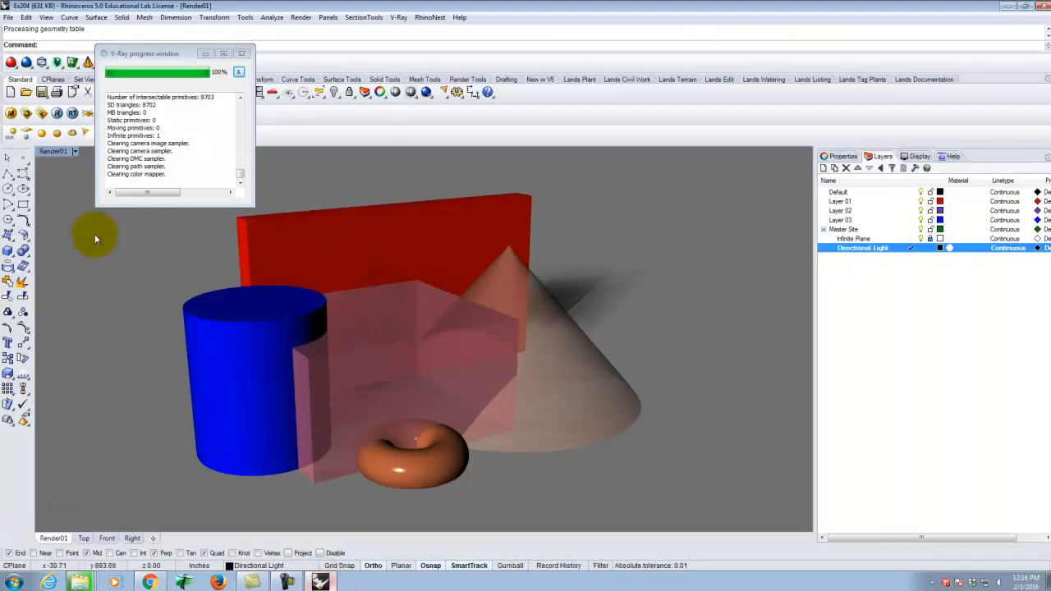
{"action": "left_click", "coordinate": [240, 52]}
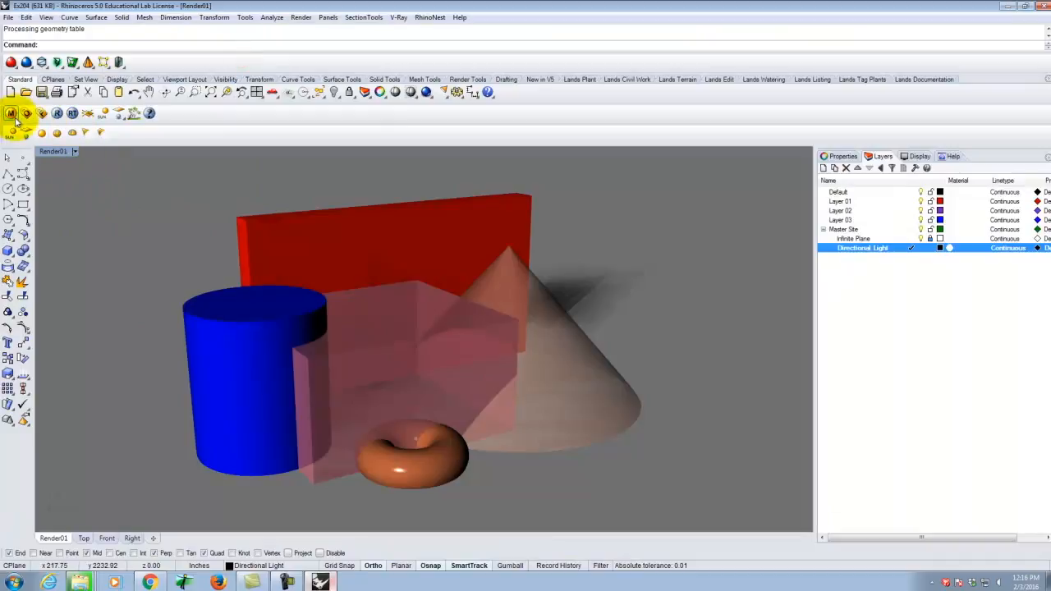
{"action": "left_click", "coordinate": [11, 115]}
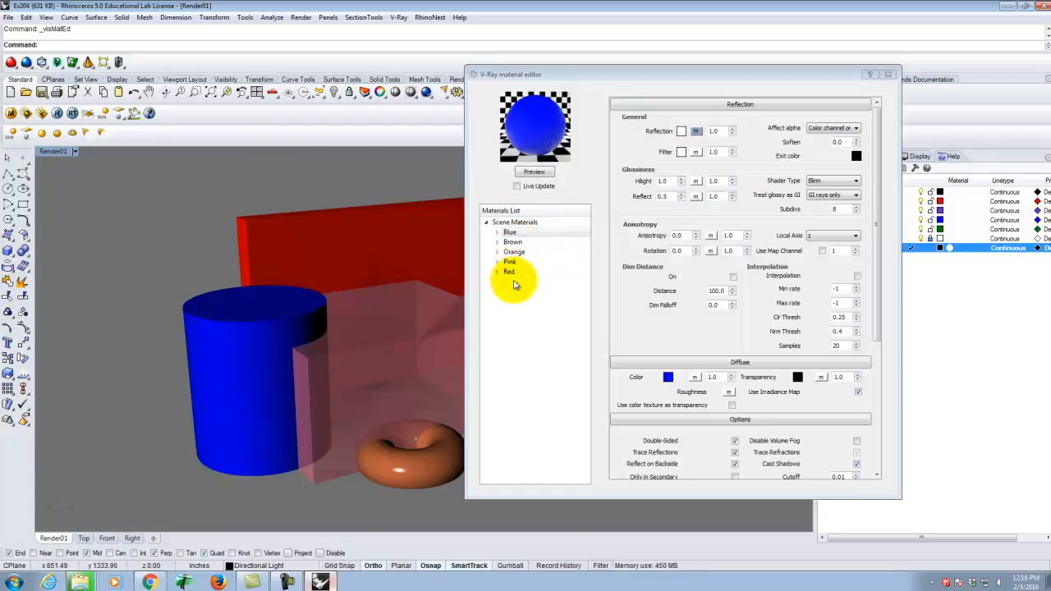
{"action": "right_click", "coordinate": [515, 225]}
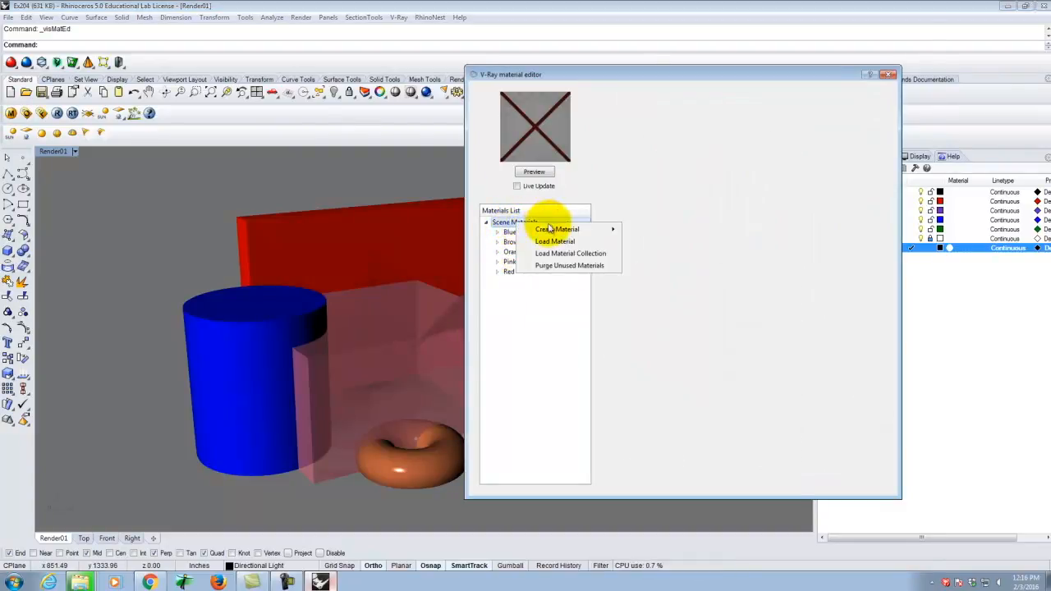
{"action": "left_click", "coordinate": [550, 232]}
{"action": "left_click", "coordinate": [919, 23]}
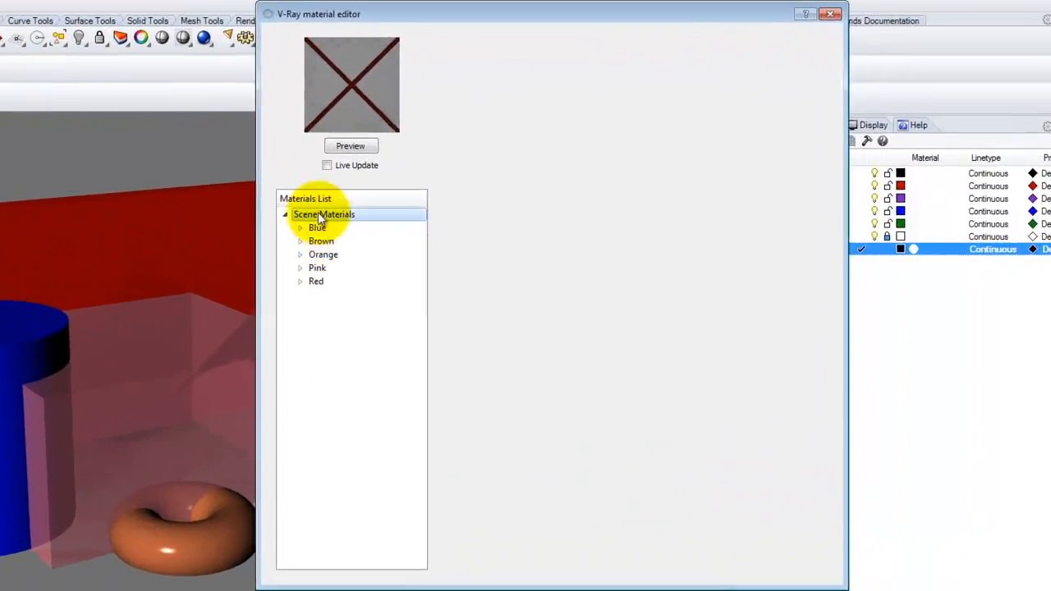
Step: Start loading a material into the scene materials and browse to E:\Resources\V-Ray\V-Ray Materials
{"action": "right_click", "coordinate": [513, 223]}
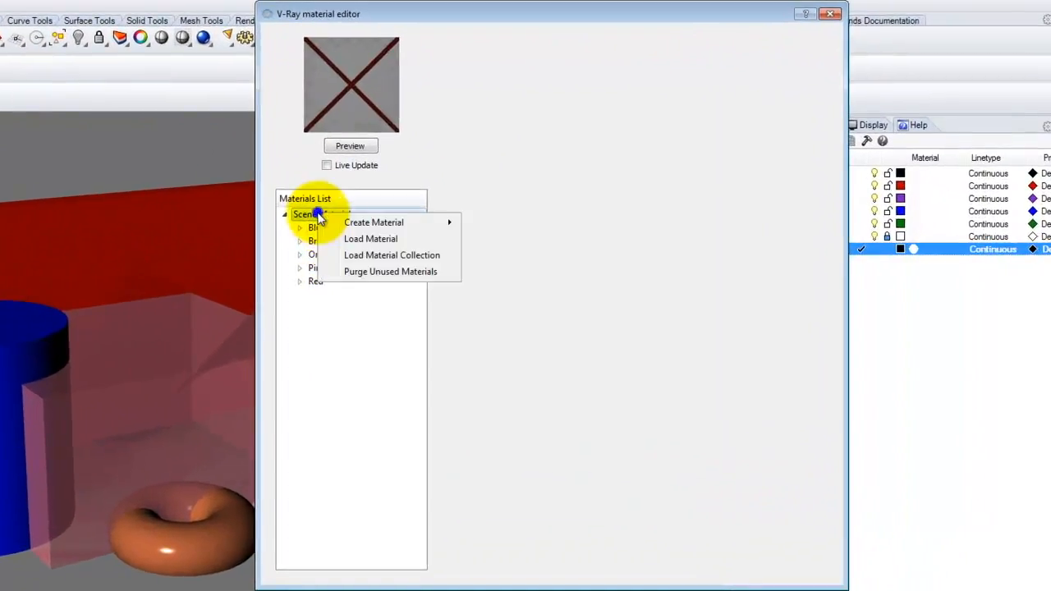
{"action": "left_click", "coordinate": [391, 244]}
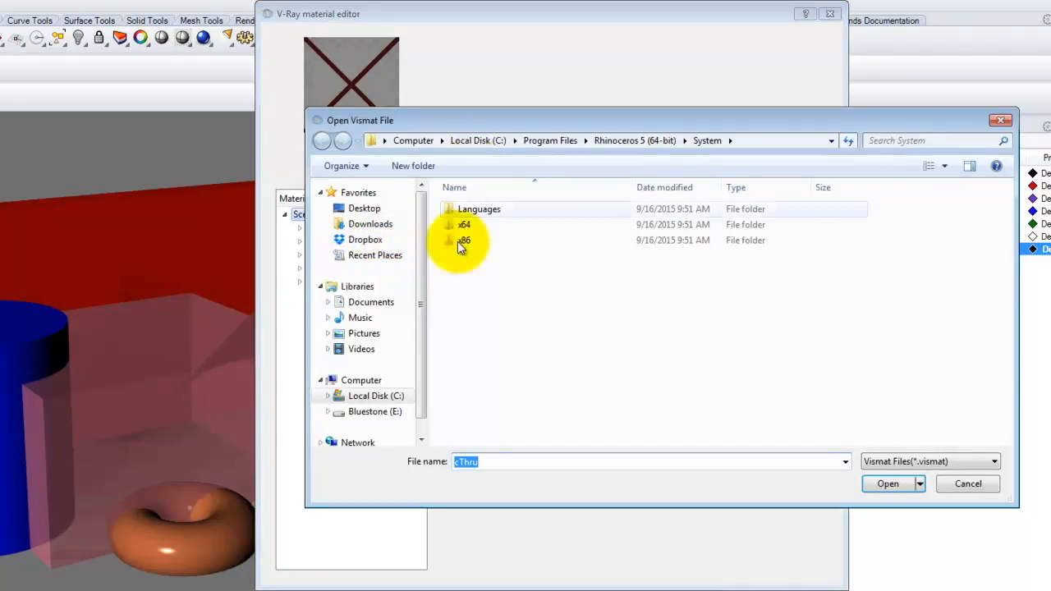
{"action": "left_click", "coordinate": [374, 412]}
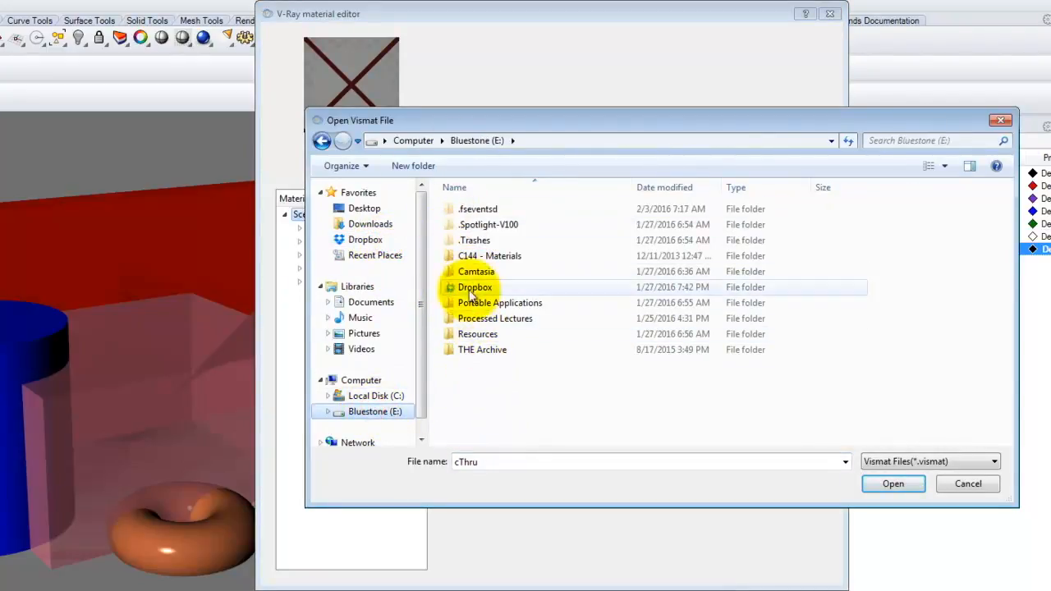
{"action": "left_click", "coordinate": [486, 337]}
{"action": "double_click", "coordinate": [487, 339]}
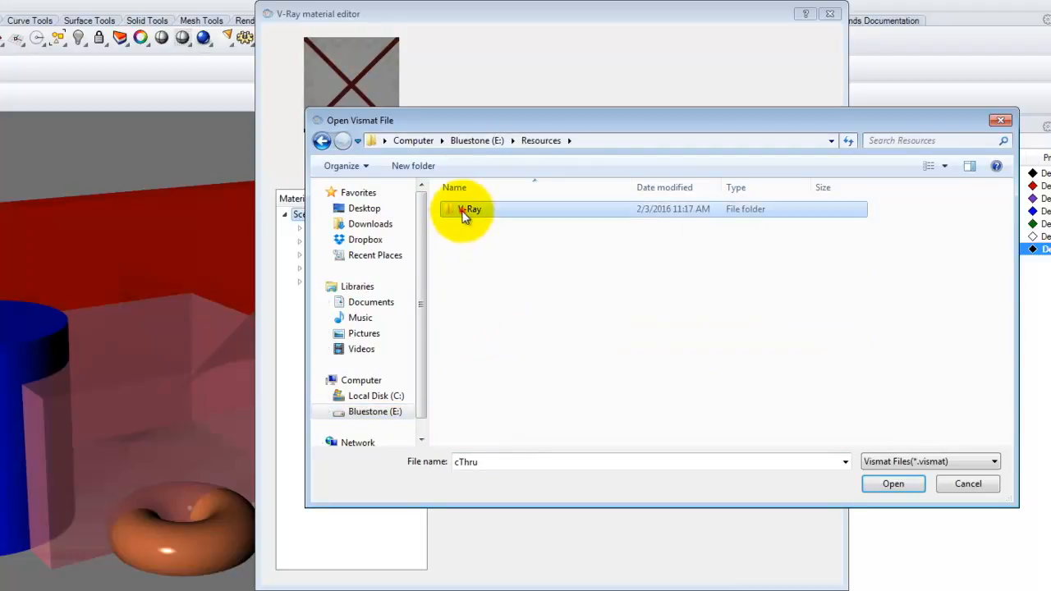
{"action": "double_click", "coordinate": [463, 216]}
{"action": "double_click", "coordinate": [506, 229]}
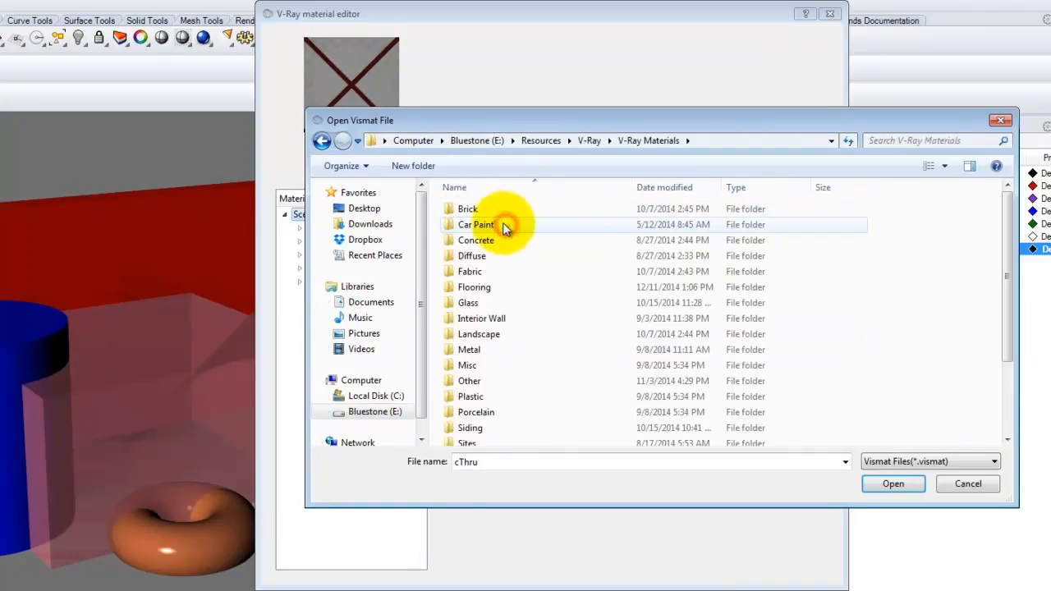
Step: Load Wood - Dark Oak.vismat from the Wood - Dark Oak folder within the library's Wood category
{"action": "scroll", "coordinate": [530, 305], "scroll_direction": "down", "scroll_amount": 2}
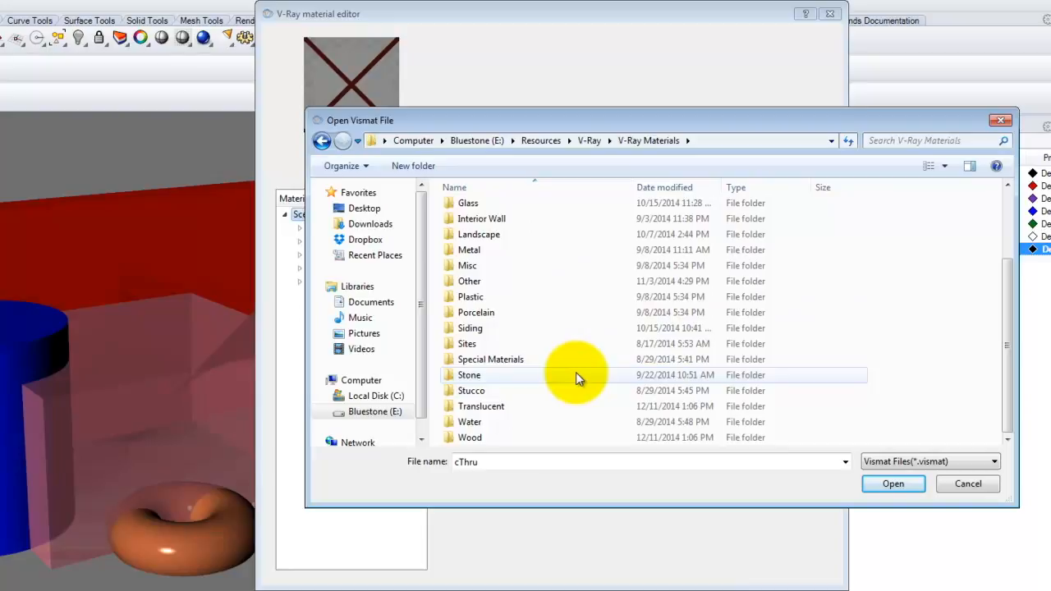
{"action": "scroll", "coordinate": [577, 374], "scroll_direction": "up", "scroll_amount": 2}
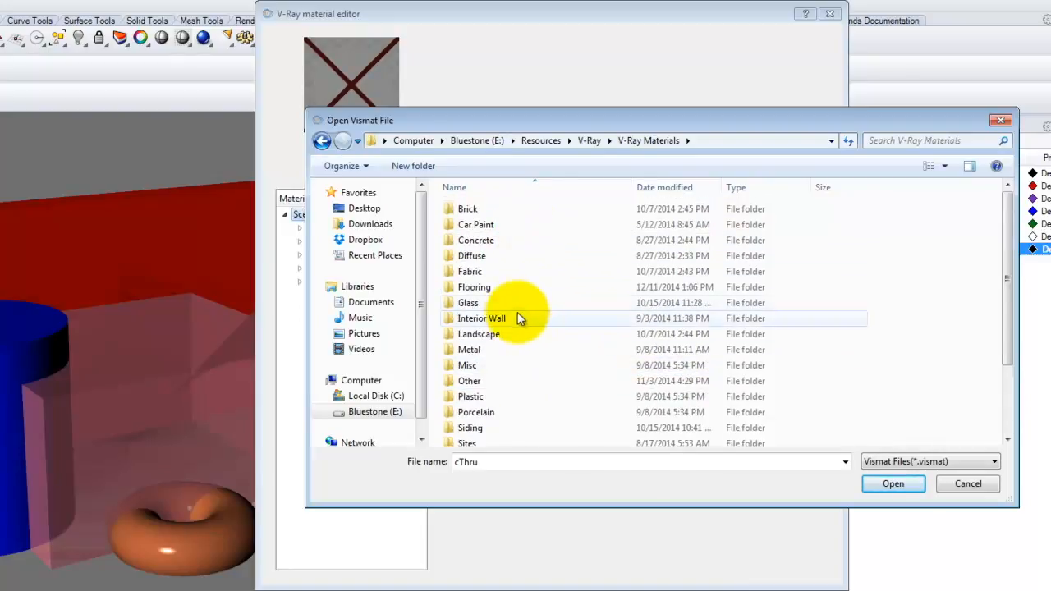
{"action": "scroll", "coordinate": [544, 317], "scroll_direction": "down", "scroll_amount": 2}
{"action": "scroll", "coordinate": [543, 317], "scroll_direction": "down", "scroll_amount": 1}
{"action": "double_click", "coordinate": [480, 437]}
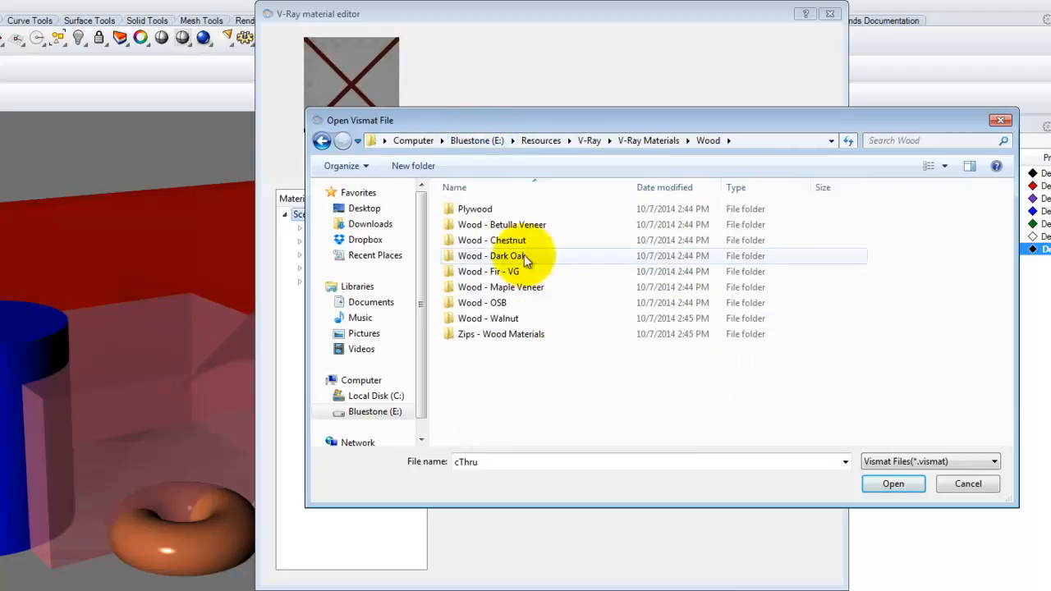
{"action": "double_click", "coordinate": [517, 258]}
{"action": "left_click", "coordinate": [486, 209]}
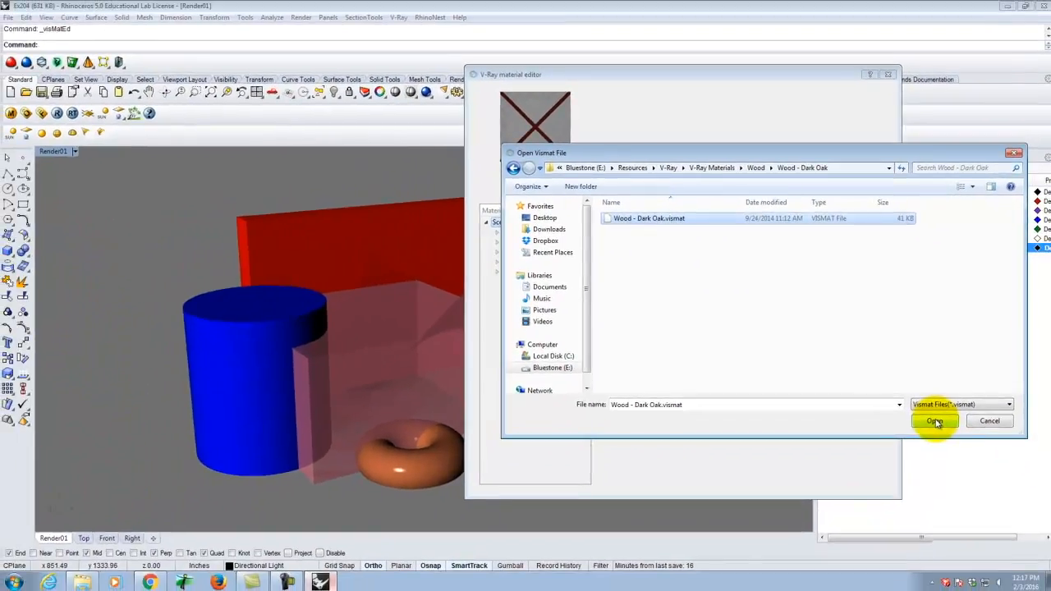
{"action": "left_click", "coordinate": [929, 431]}
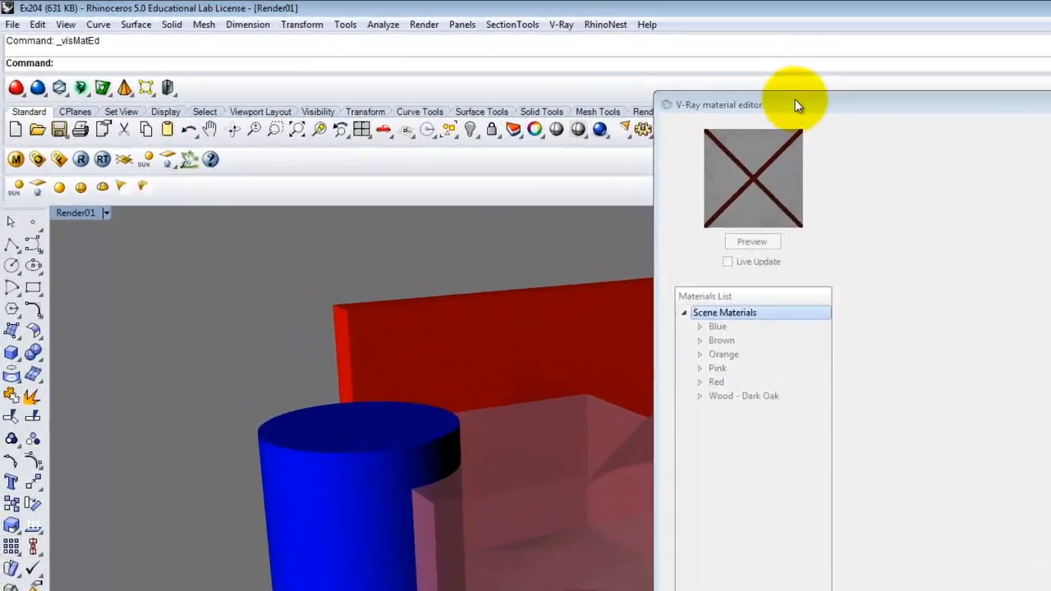
{"action": "left_click", "coordinate": [563, 74]}
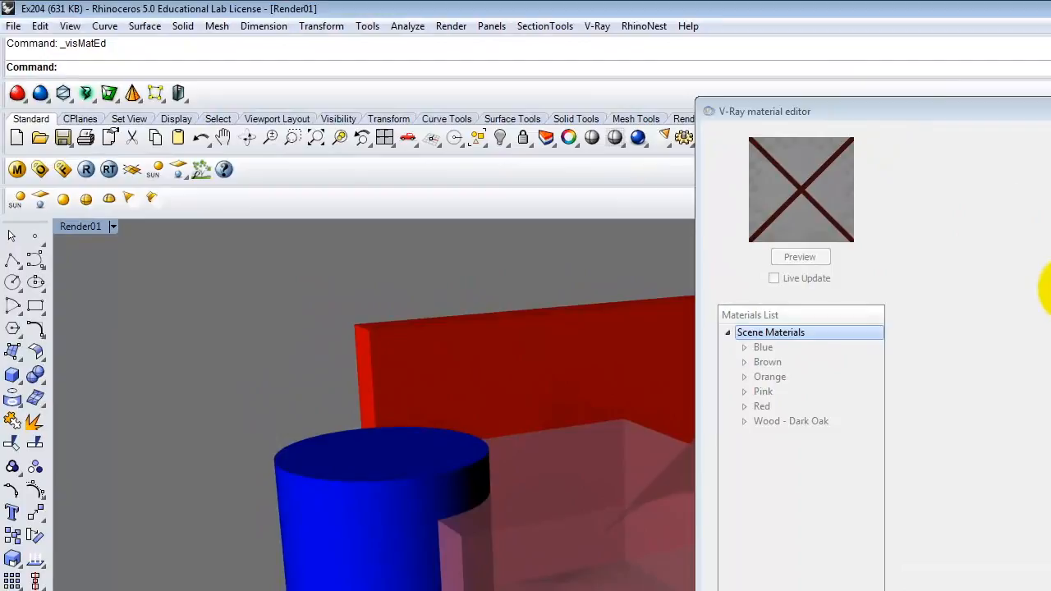
{"action": "left_click", "coordinate": [13, 25]}
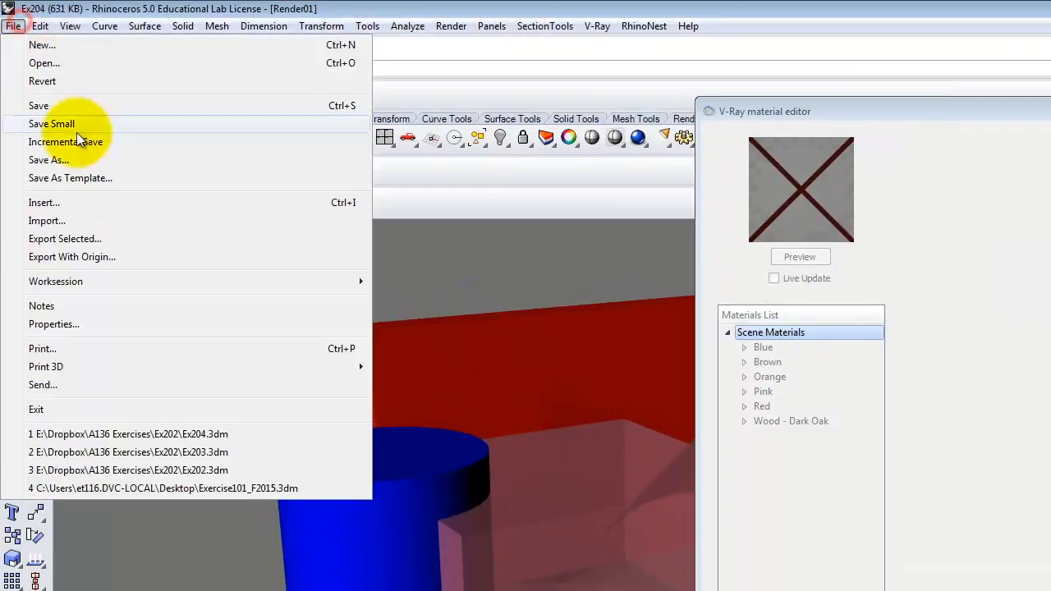
{"action": "left_click", "coordinate": [125, 12]}
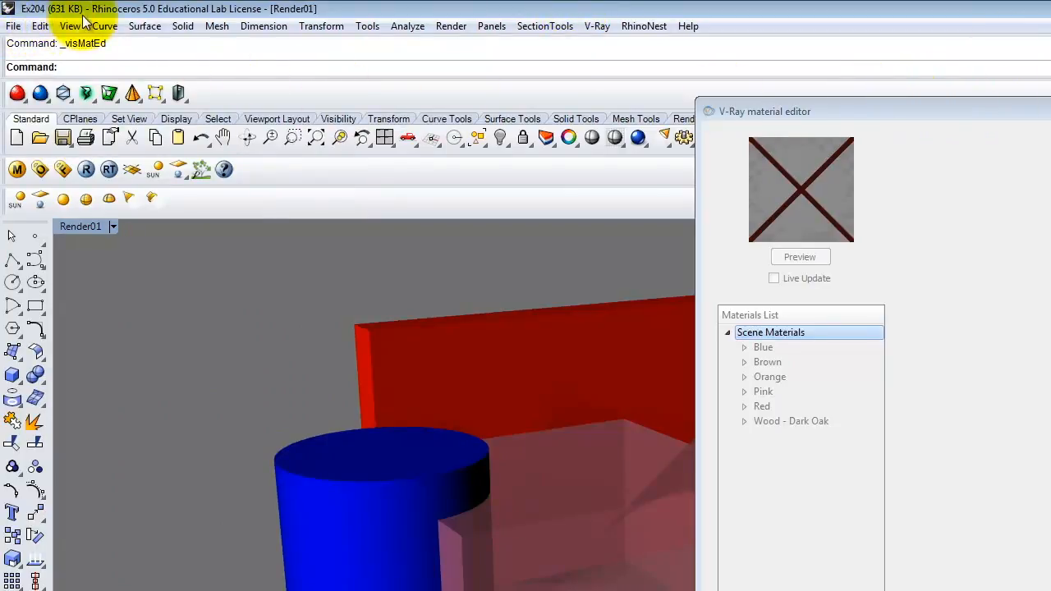
Step: Save the current file, close Rhino, and restart Rhinoceros 5 (64-bit) with Ex204.3dm open again
{"action": "left_click", "coordinate": [15, 27]}
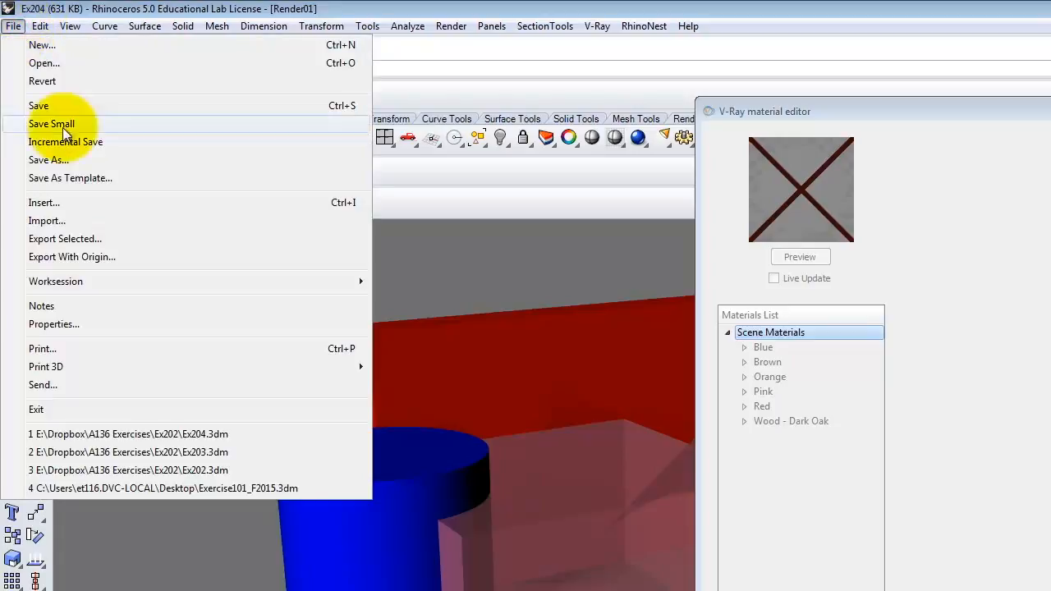
{"action": "left_click", "coordinate": [56, 106]}
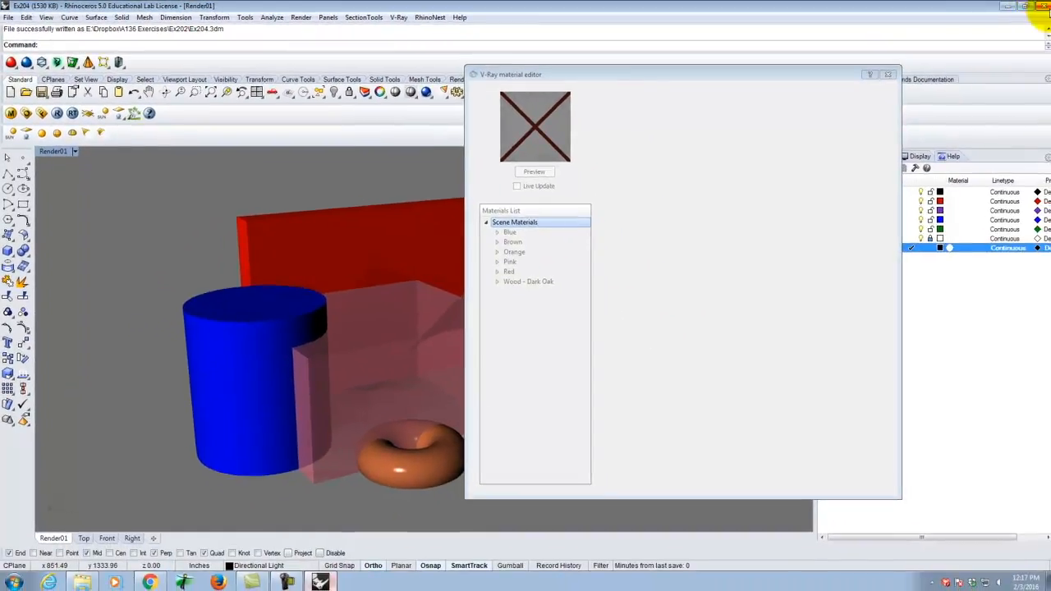
{"action": "left_click", "coordinate": [1043, 5]}
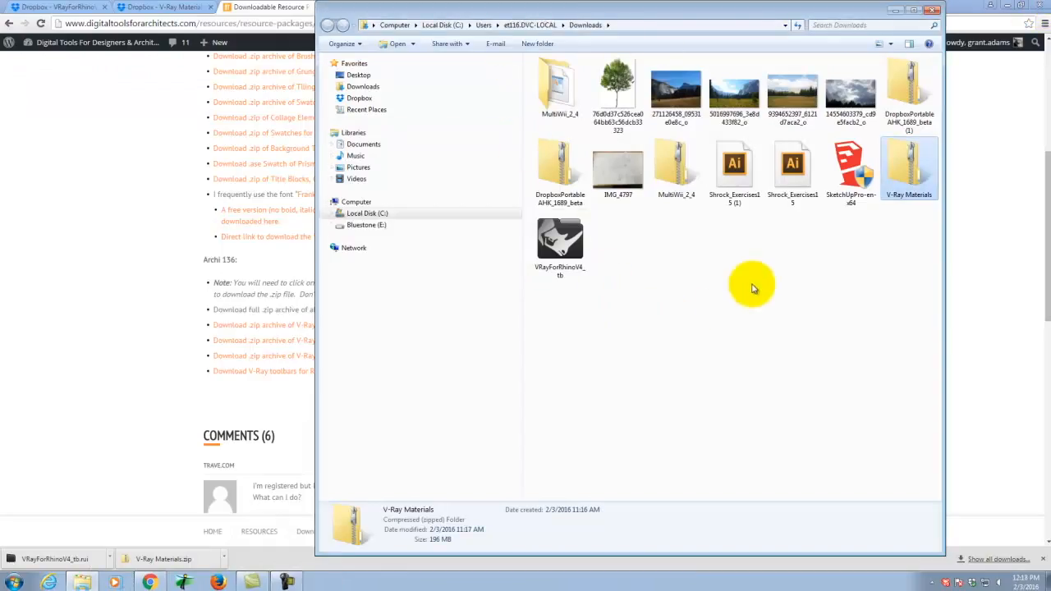
{"action": "left_click", "coordinate": [12, 580]}
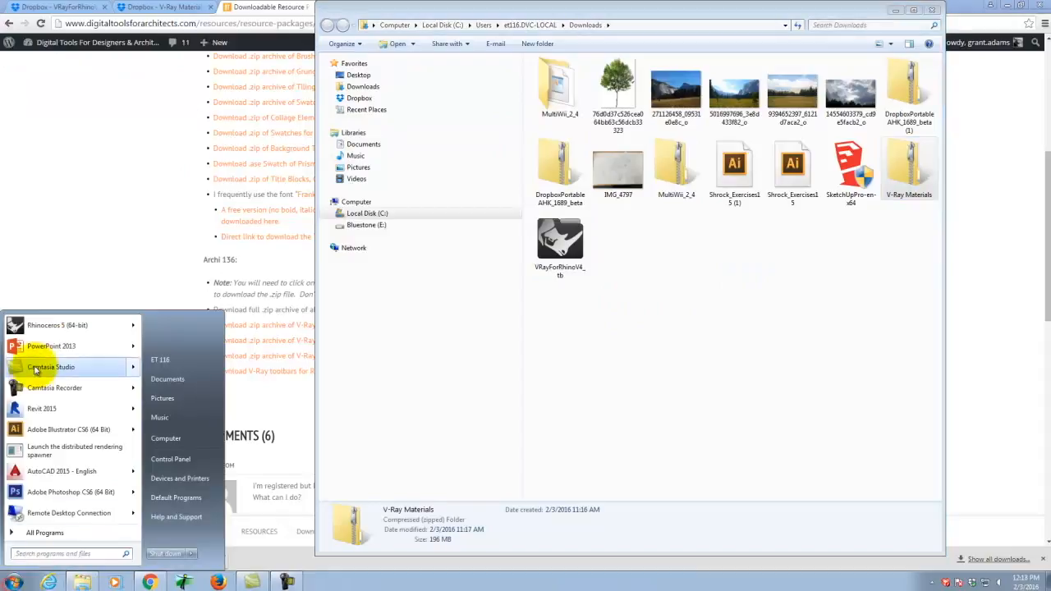
{"action": "left_click", "coordinate": [46, 333]}
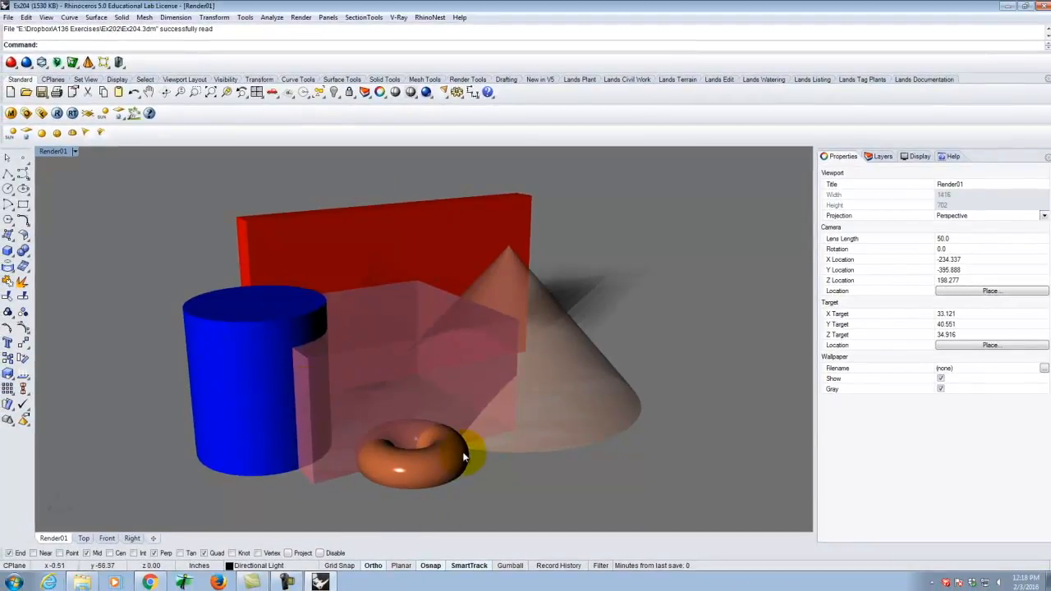
Step: Apply the Wood - Dark Oak material to the pink transparent box using the V-Ray material editor, and close the editor
{"action": "left_click", "coordinate": [11, 113]}
{"action": "left_click", "coordinate": [380, 295]}
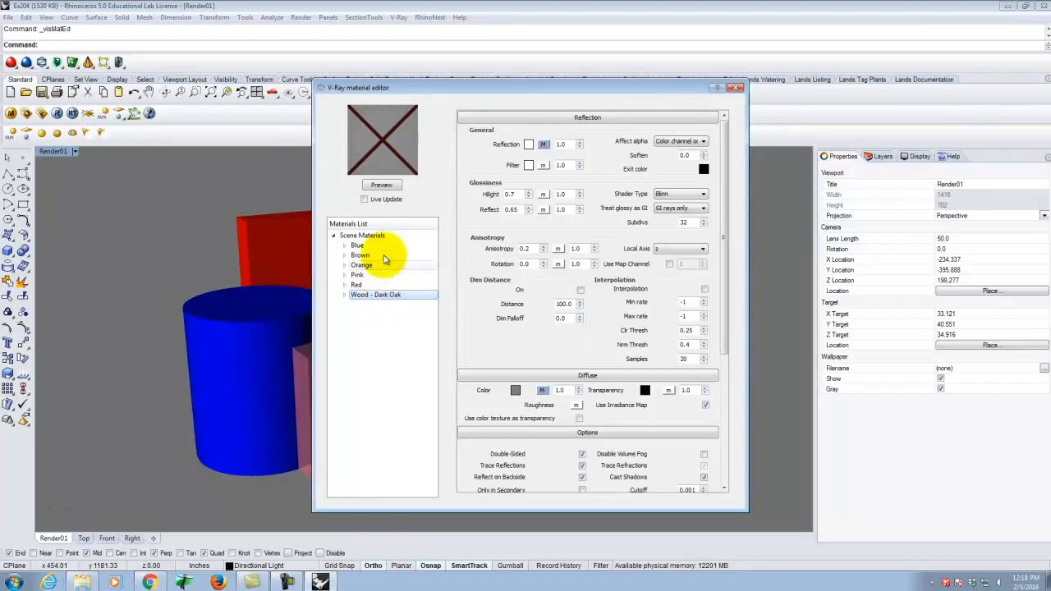
{"action": "left_click_drag", "start_coordinate": [395, 93], "coordinate": [644, 64]}
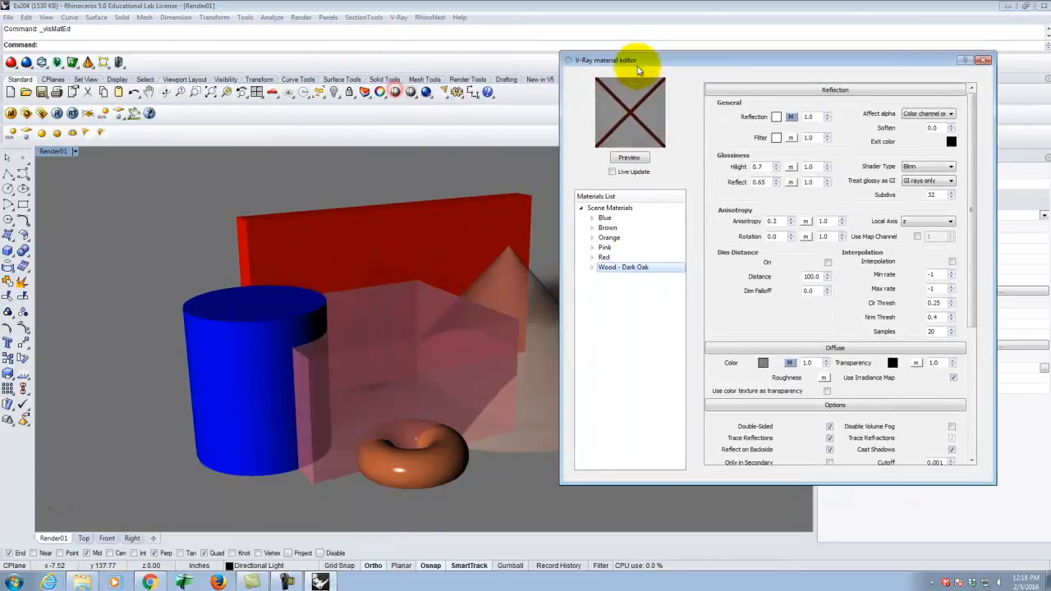
{"action": "left_click", "coordinate": [384, 342]}
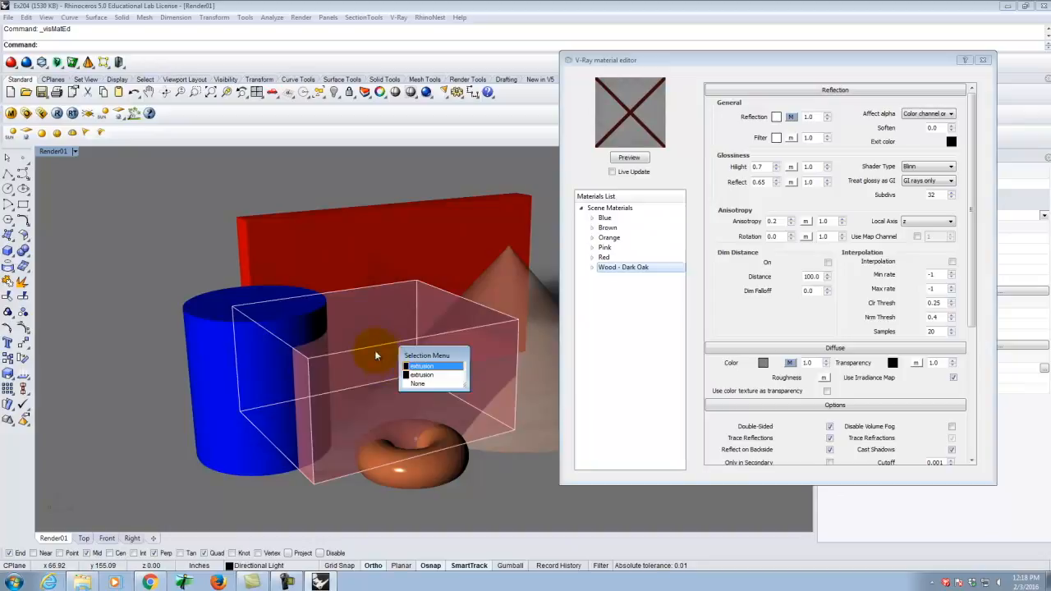
{"action": "left_click", "coordinate": [420, 366]}
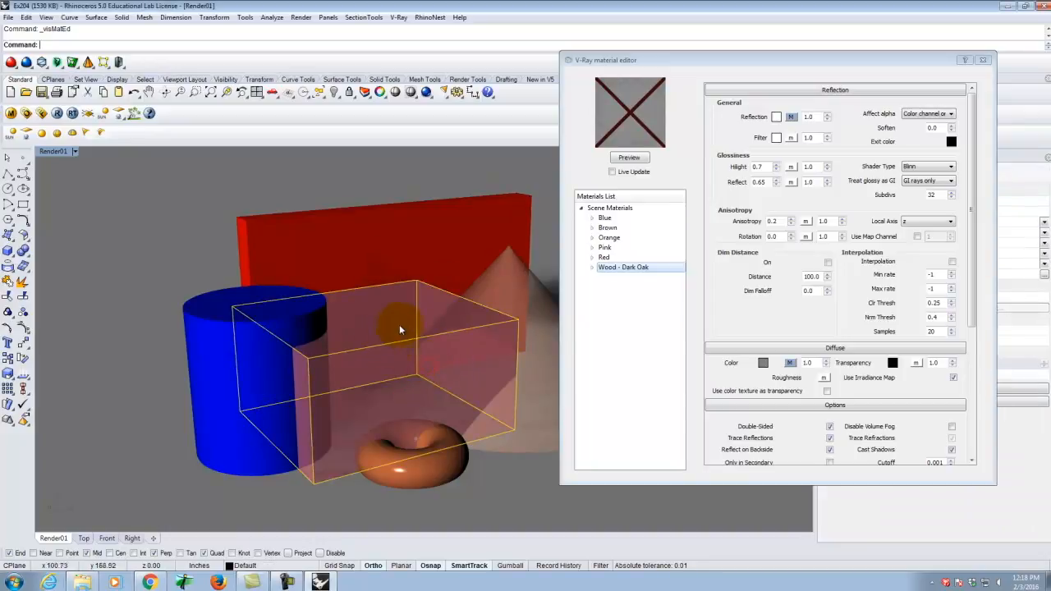
{"action": "right_click", "coordinate": [624, 267]}
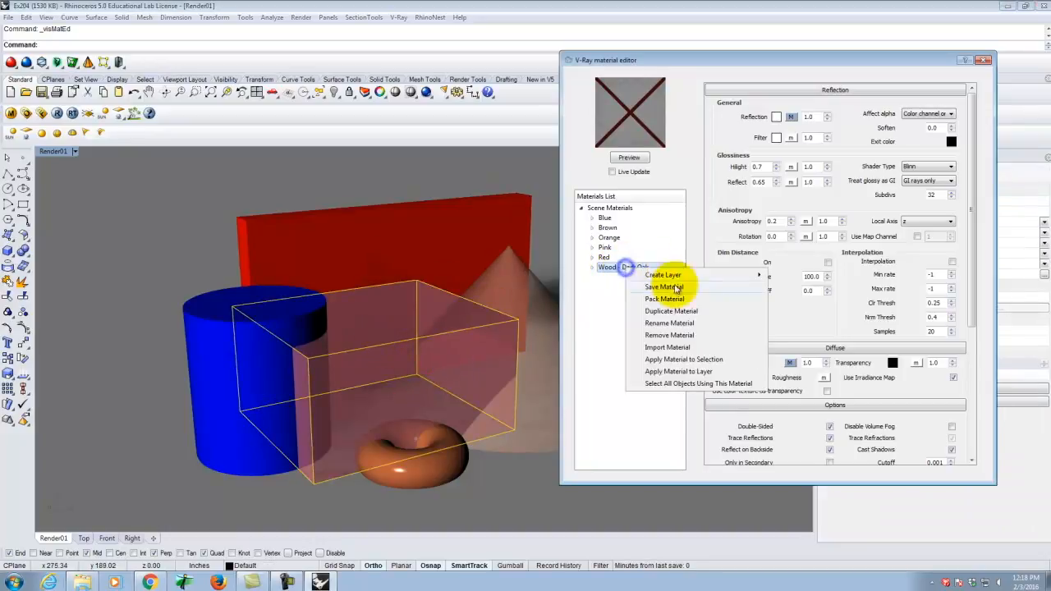
{"action": "left_click", "coordinate": [695, 360]}
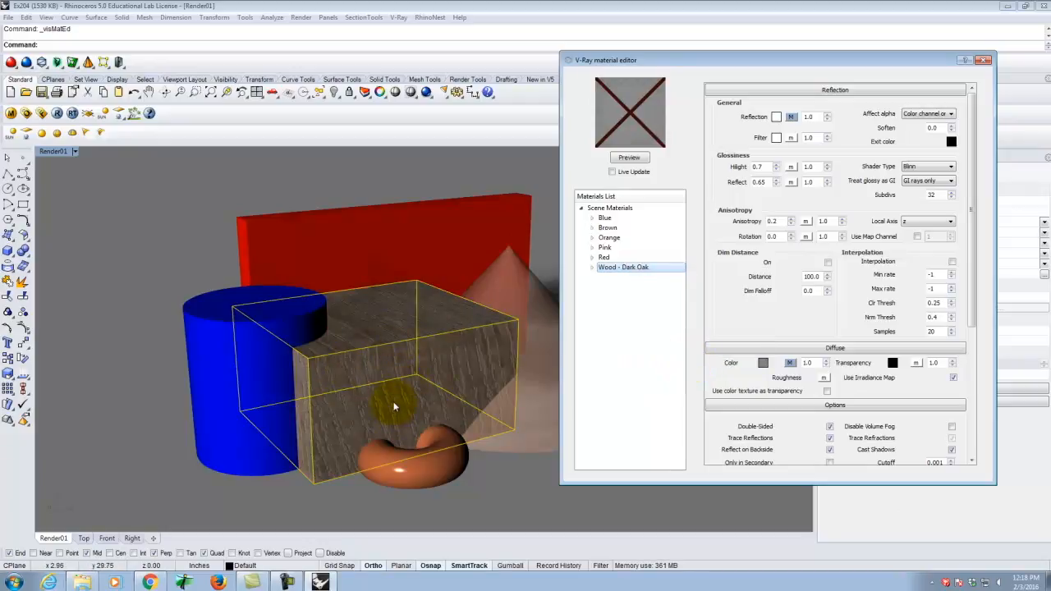
{"action": "left_click", "coordinate": [984, 62]}
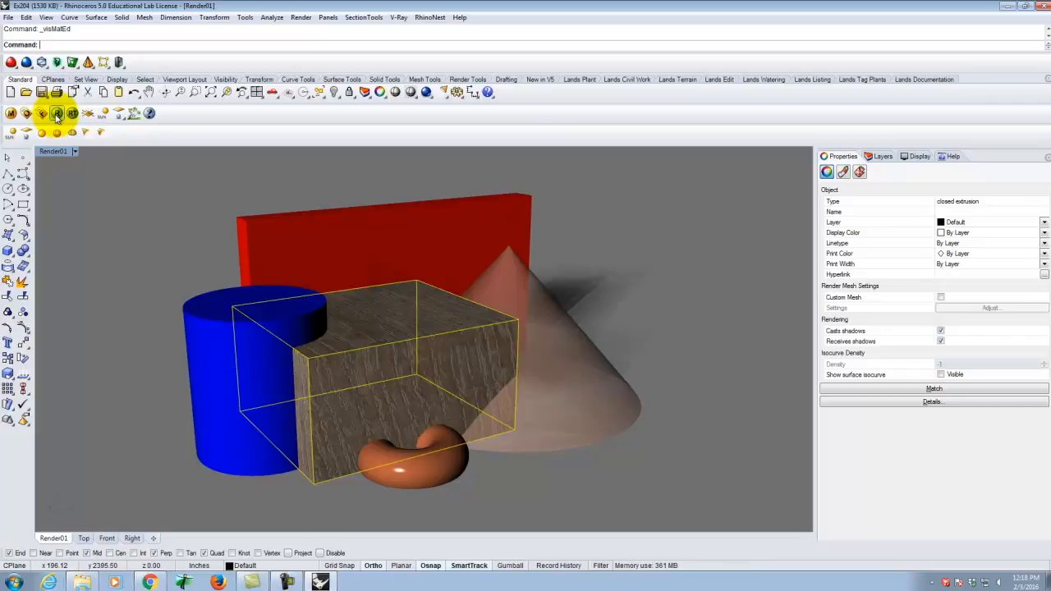
Step: Test-render the Render01 view with V-Ray to check the wood box, and close the frame buffer and progress window
{"action": "left_click", "coordinate": [57, 115]}
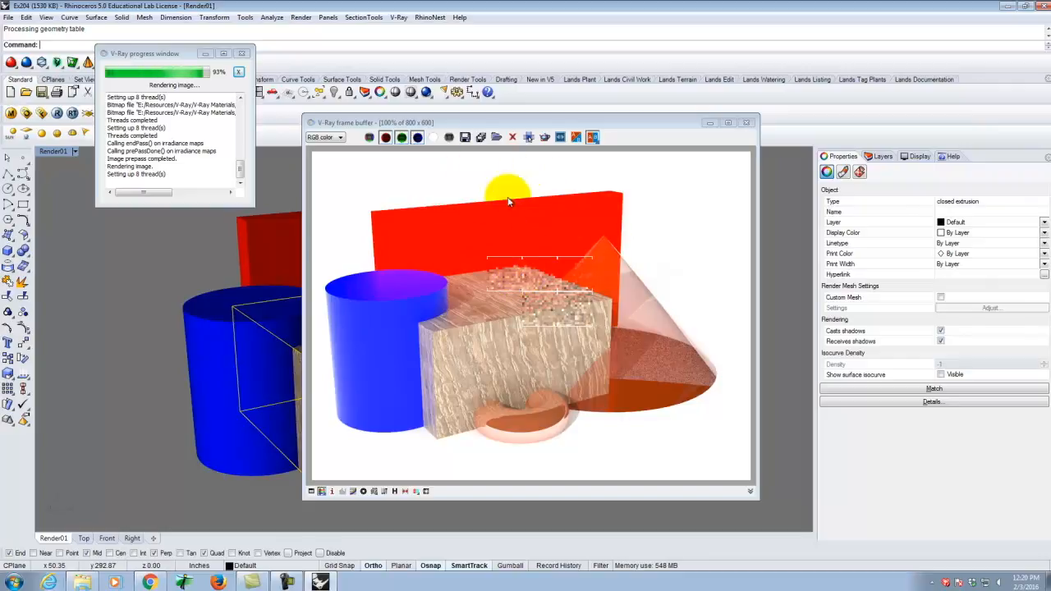
{"action": "left_click", "coordinate": [748, 123]}
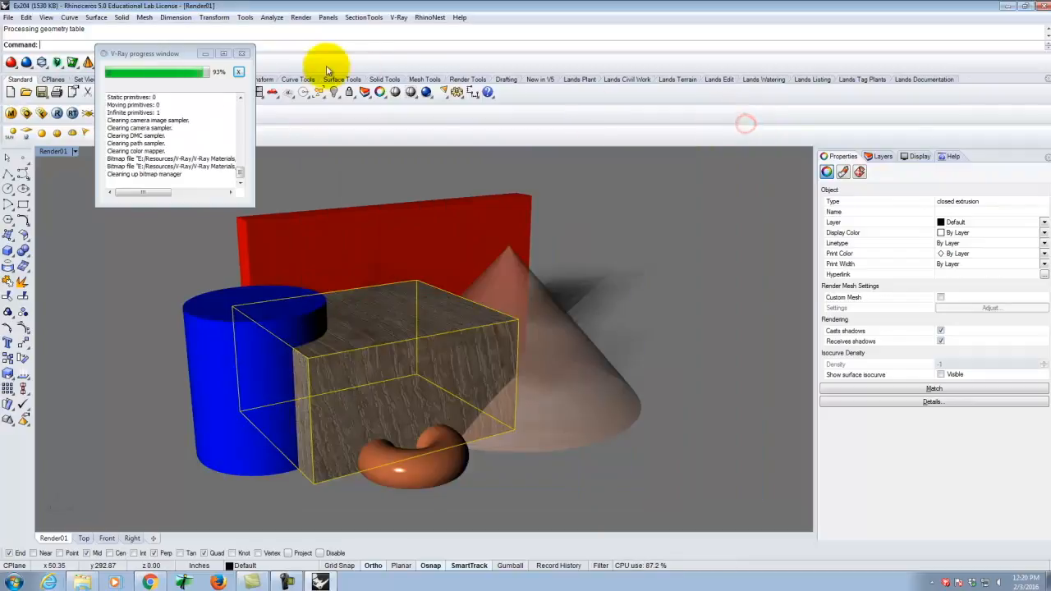
{"action": "left_click", "coordinate": [240, 54]}
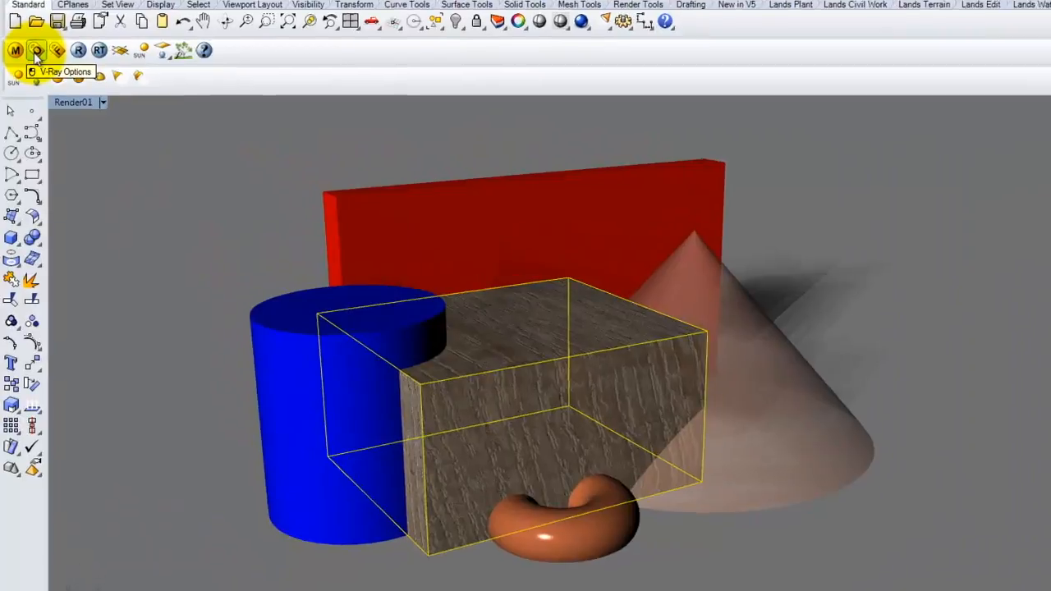
Step: Match the V-Ray output size to the viewport's aspect ratio at 800 x 396, and start a new render of the Render01 view
{"action": "left_click", "coordinate": [29, 96]}
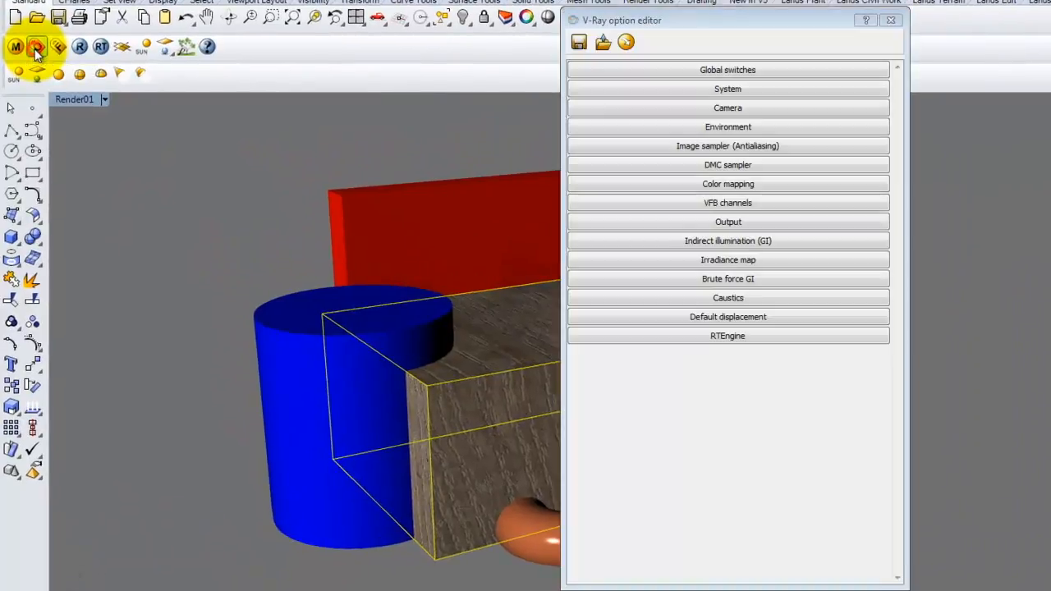
{"action": "left_click", "coordinate": [704, 222]}
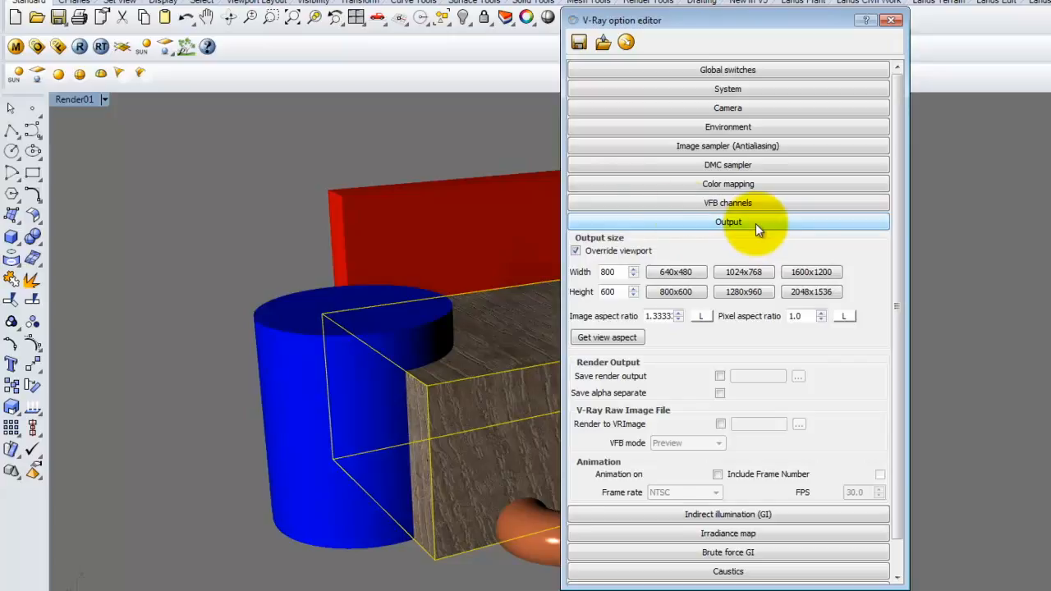
{"action": "left_click", "coordinate": [614, 339]}
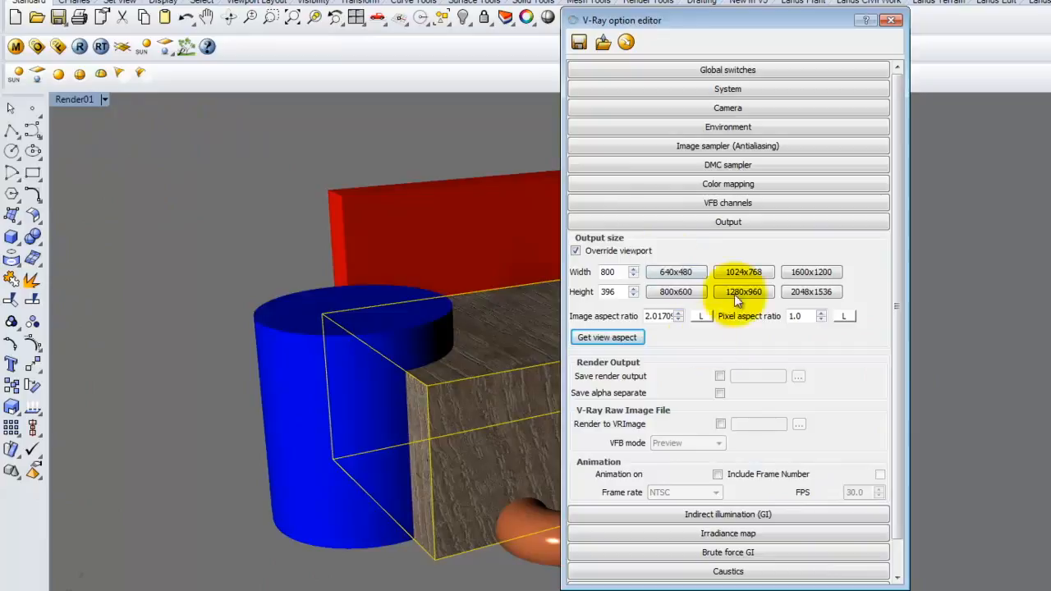
{"action": "left_click", "coordinate": [742, 223]}
{"action": "left_click", "coordinate": [891, 19]}
{"action": "left_click", "coordinate": [79, 46]}
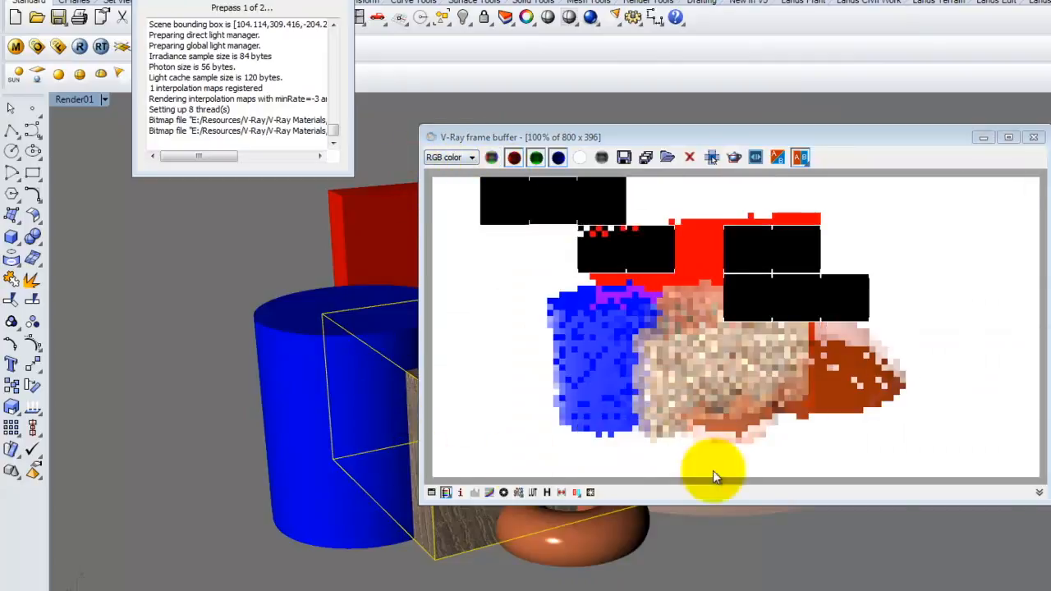